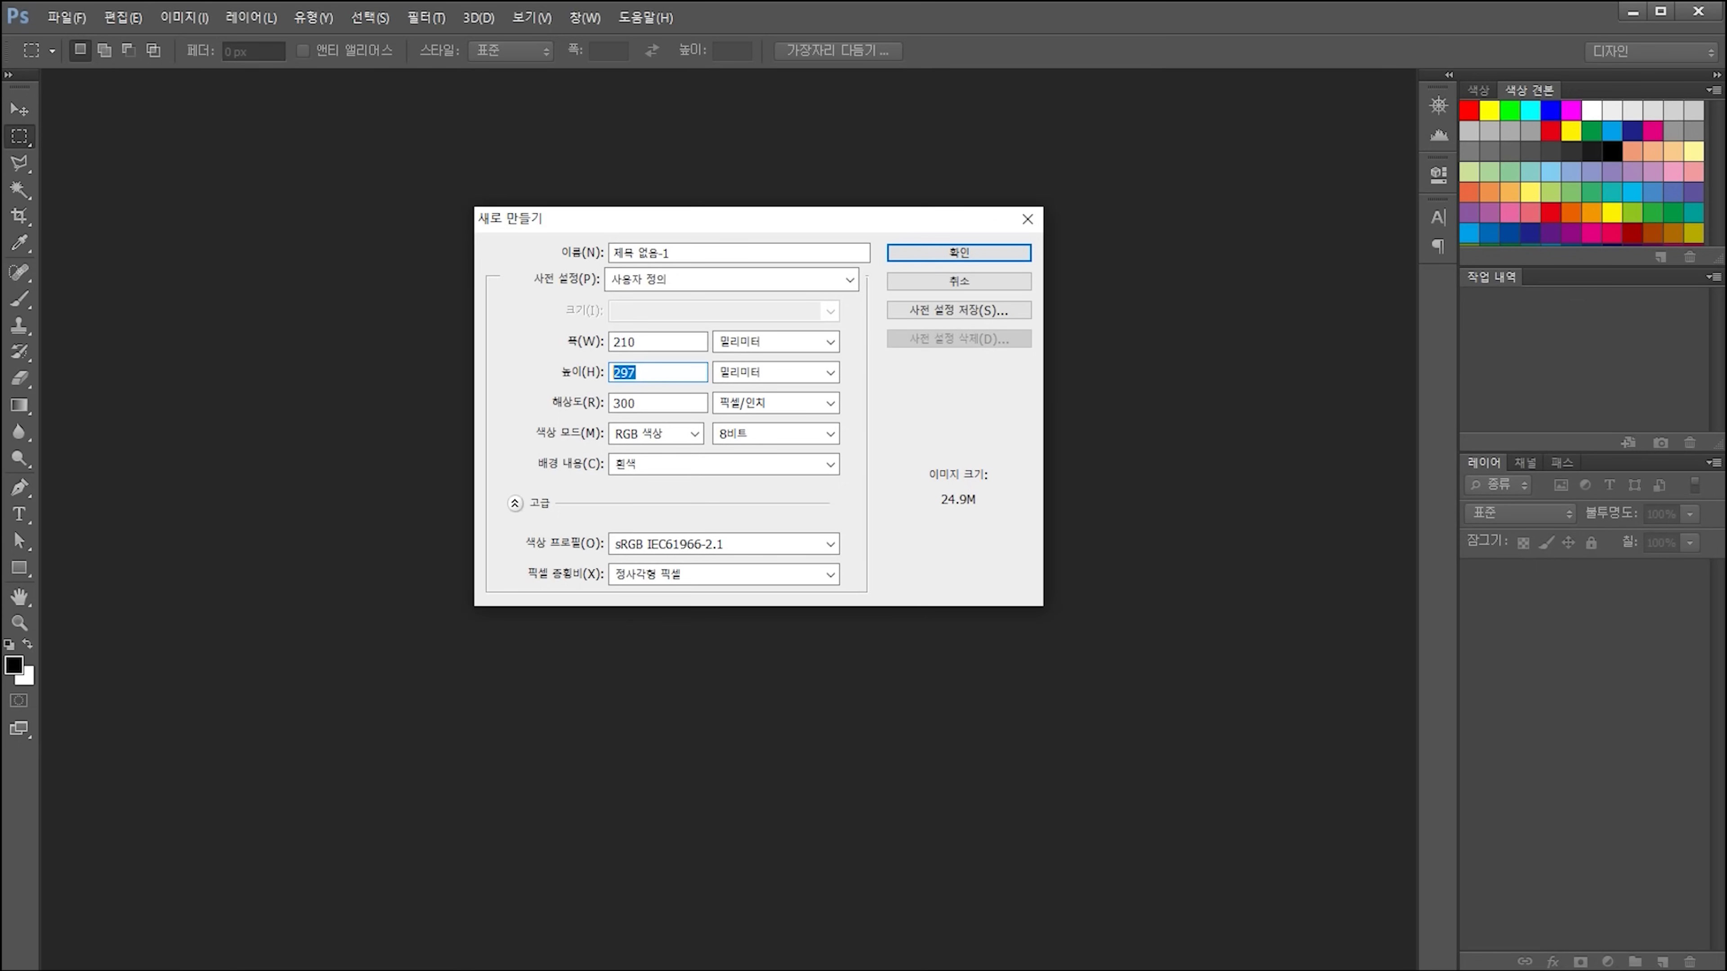
# - Create a 210 × 297 mm, 300 ppi RGB document with a white background and open the 포스터 reference image beside it
pyautogui.press('Return')
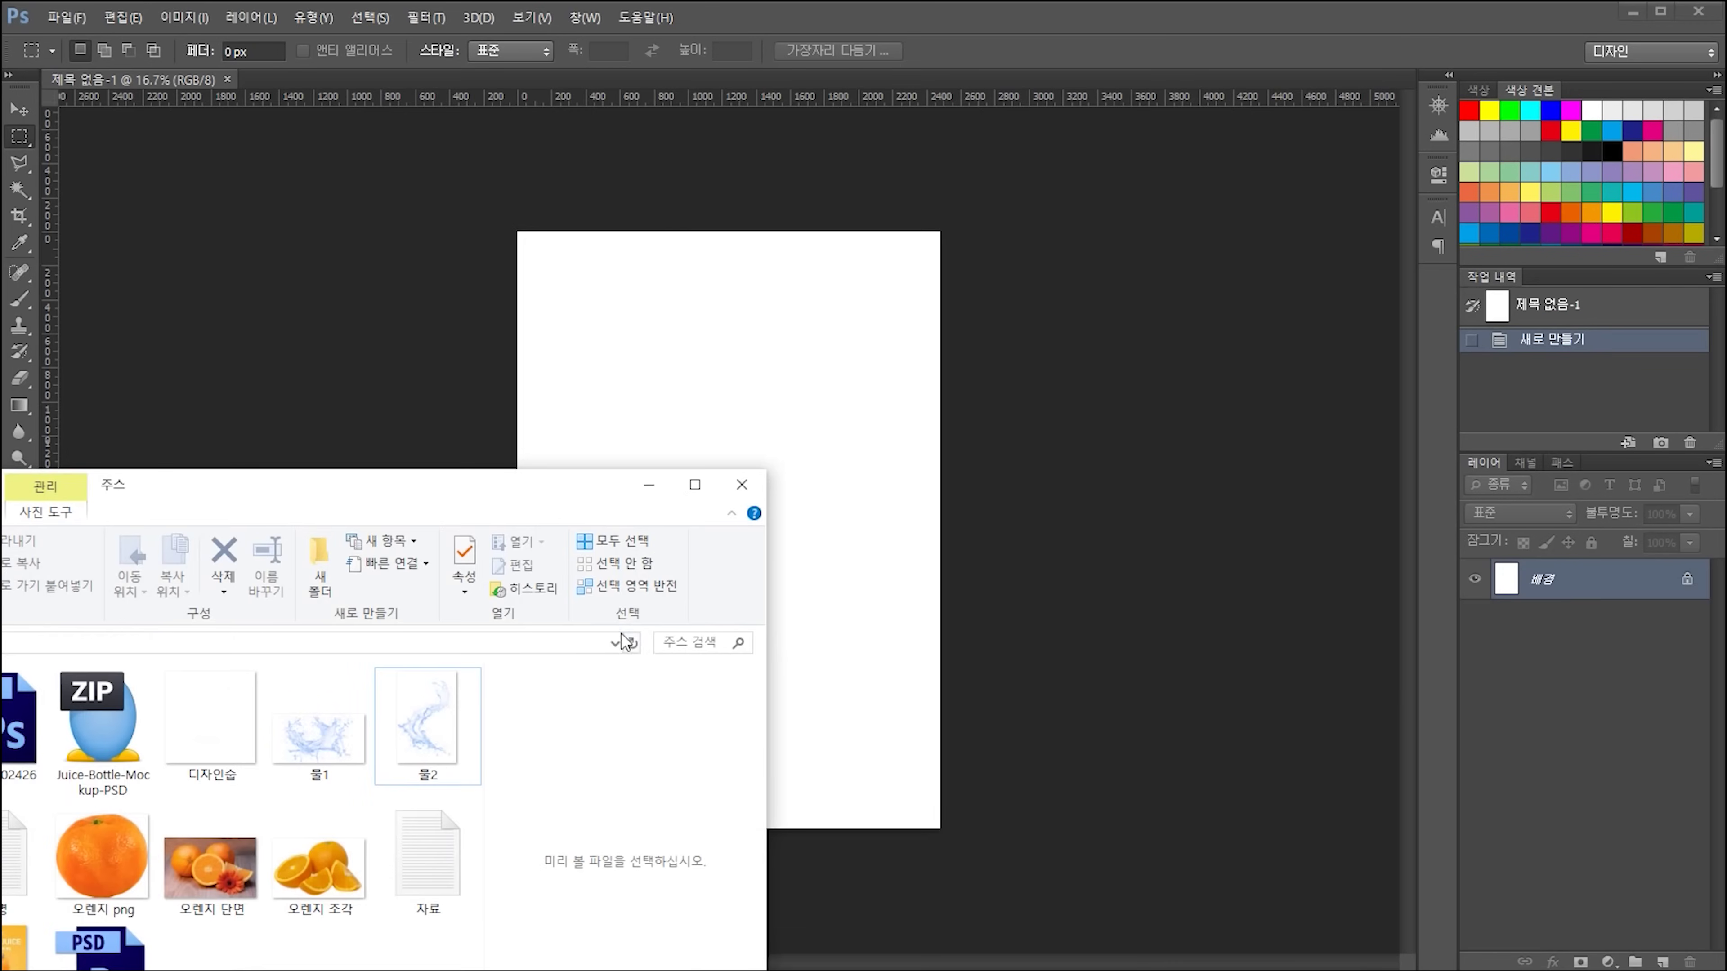
pyautogui.moveTo(451, 493); pyautogui.dragTo(615, 343)
pyautogui.moveTo(166, 820); pyautogui.dragTo(1023, 75)
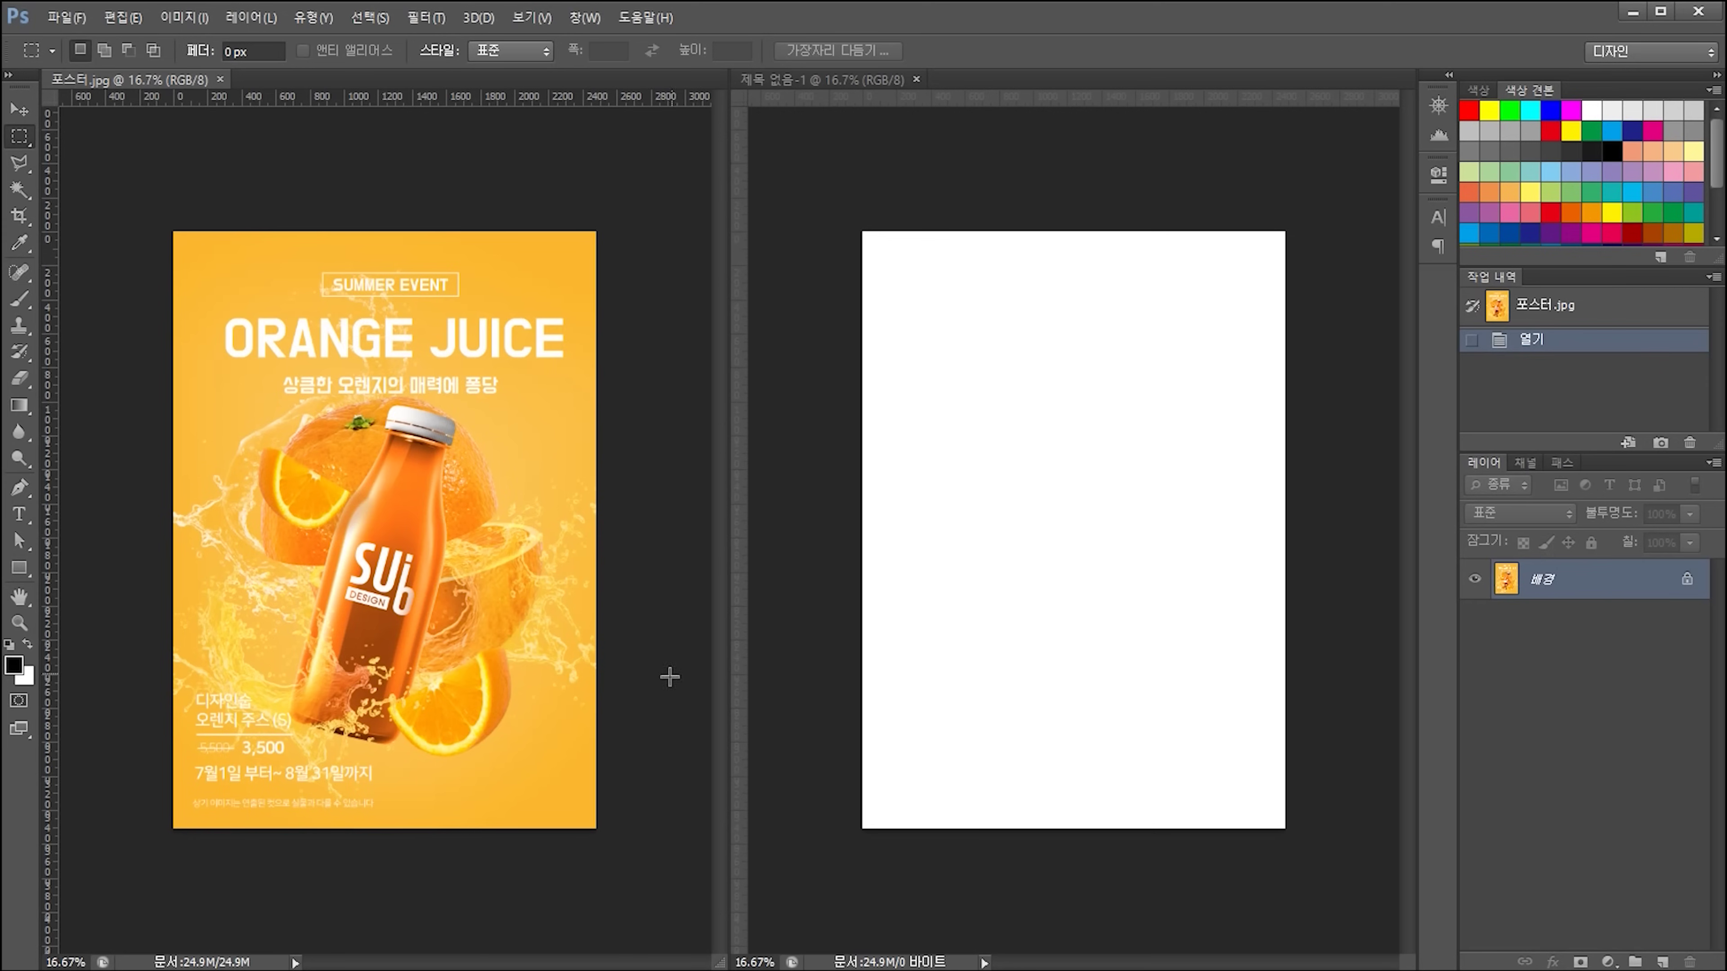
# - Place the 오렌지 png image into the new blank document and rasterize its layer
pyautogui.hotkey('alt', 'Tab')
pyautogui.click(282, 725)
pyautogui.moveTo(266, 725); pyautogui.dragTo(1067, 541)
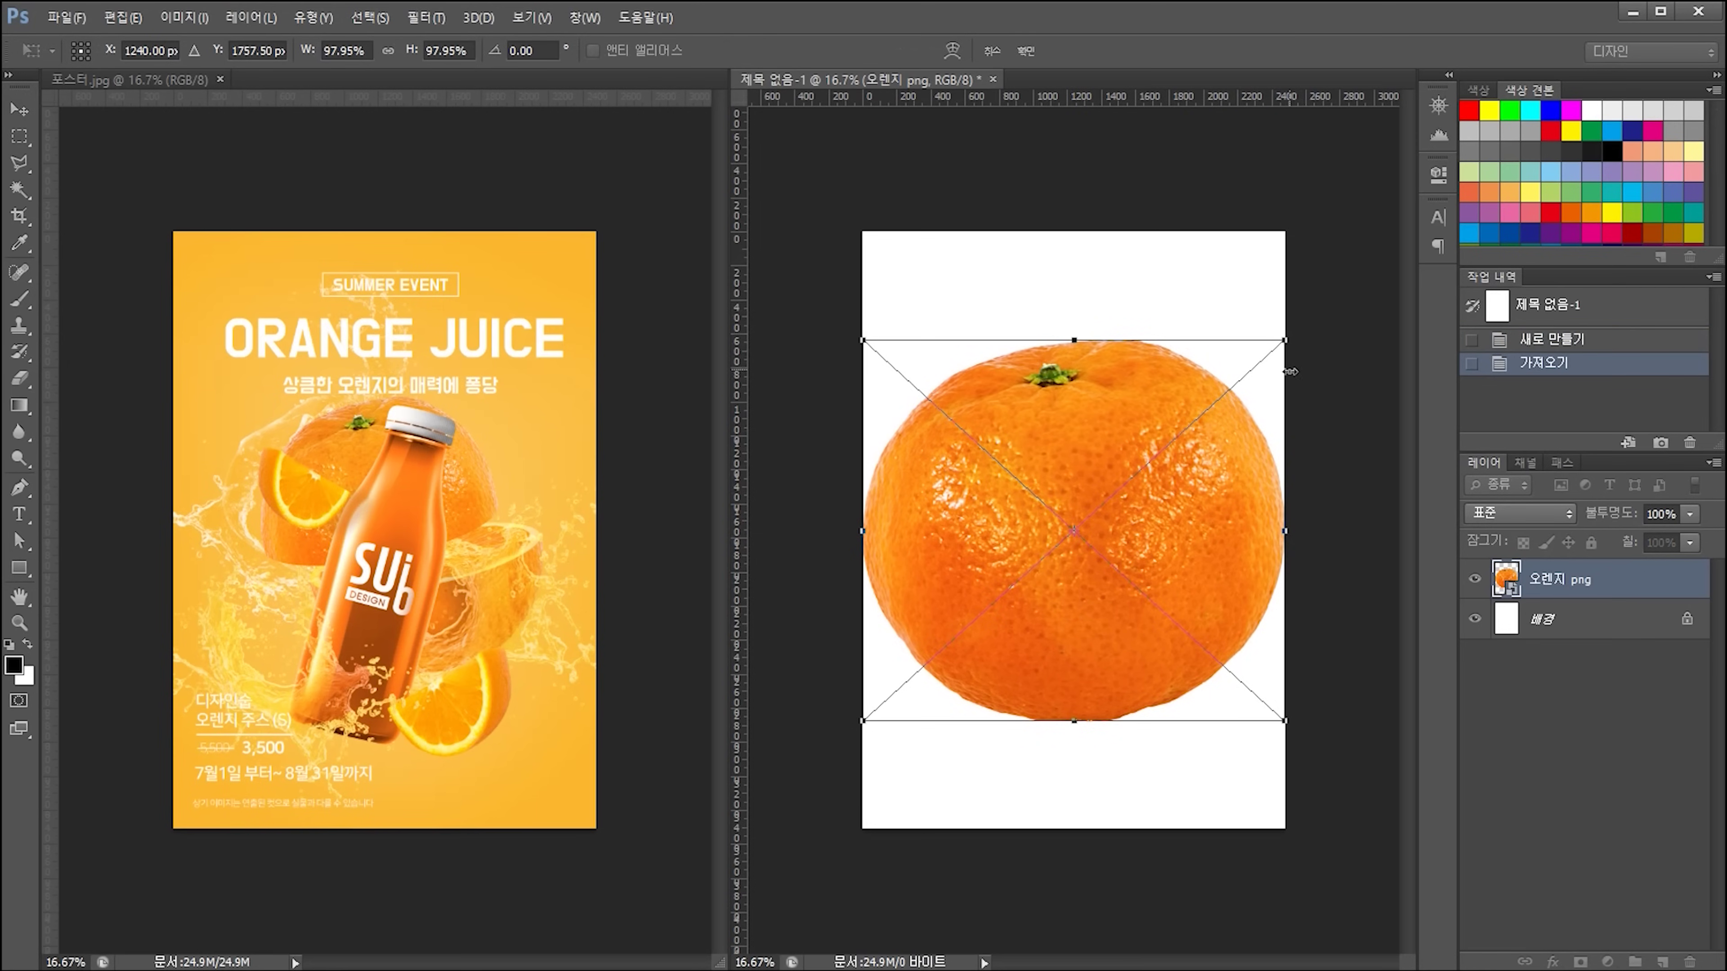
pyautogui.press('Return')
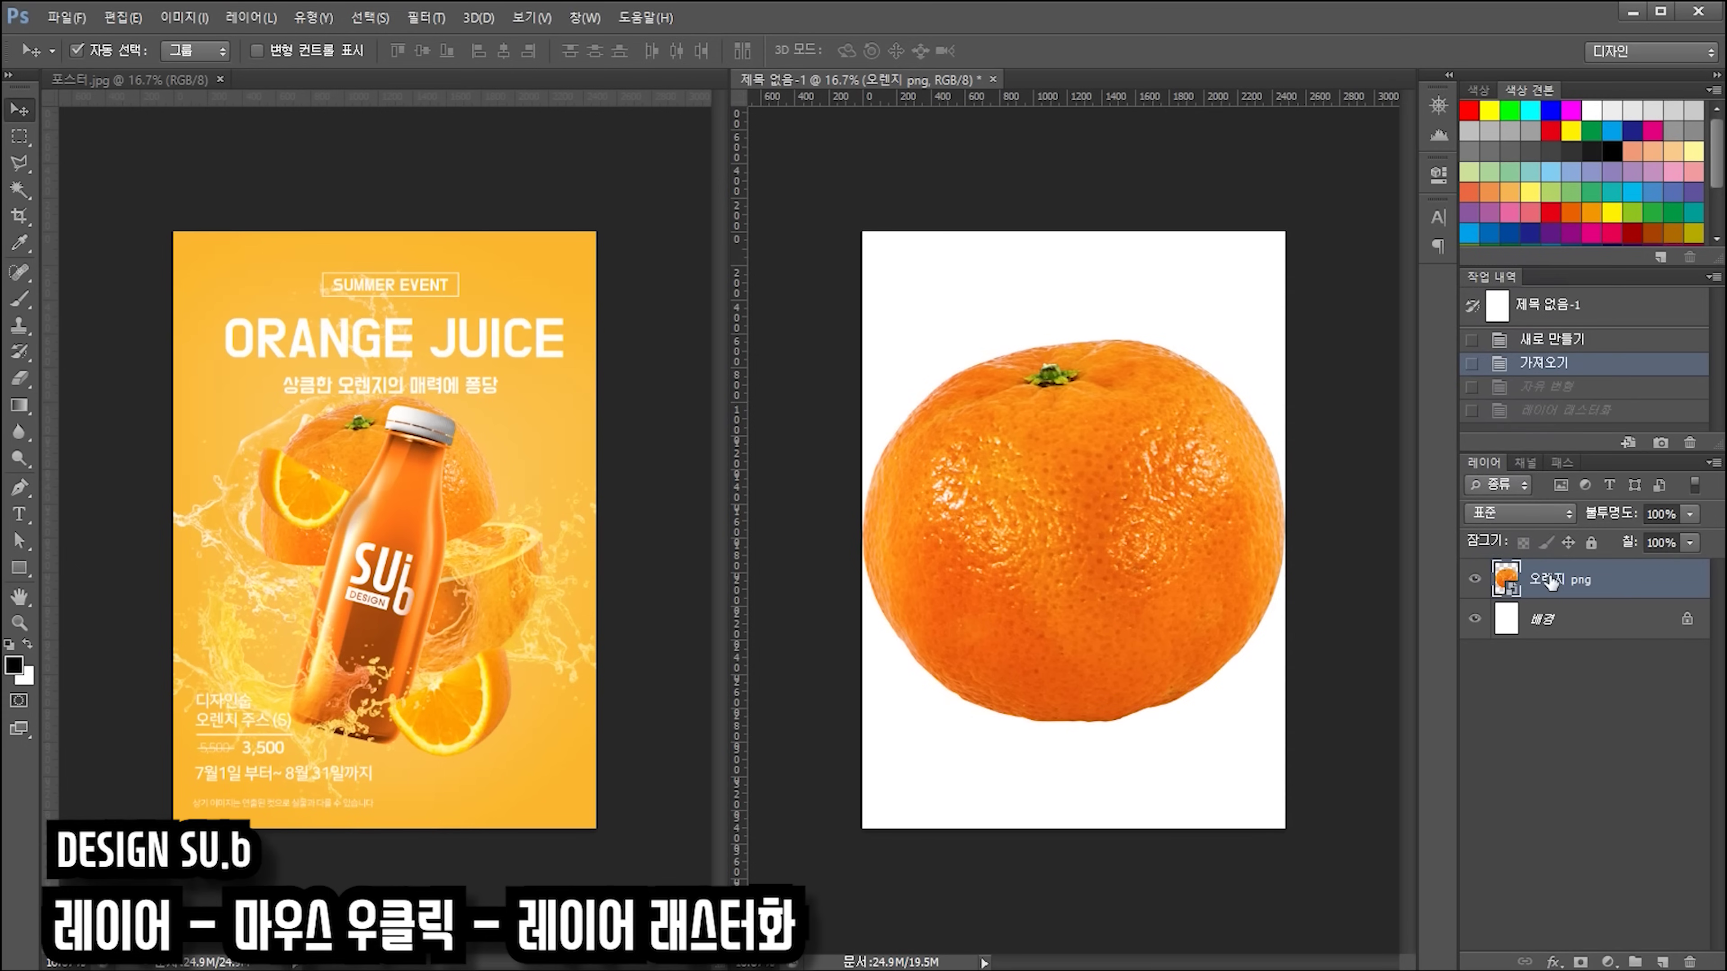
pyautogui.rightClick(1550, 582)
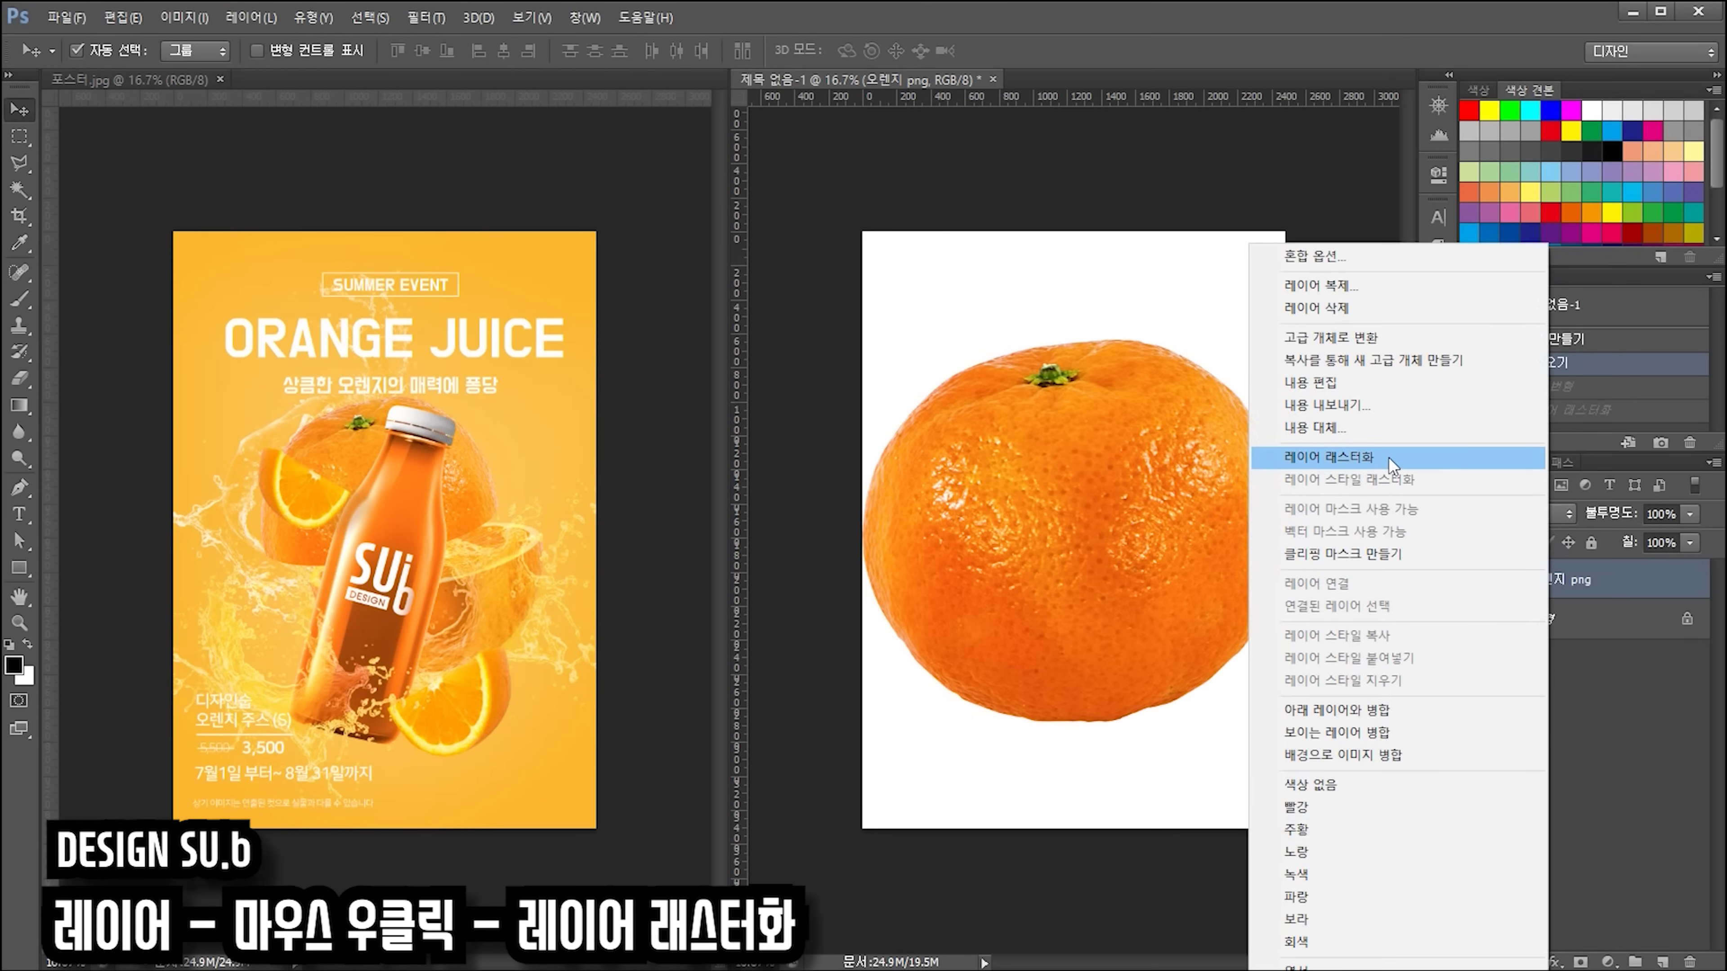
pyautogui.click(1389, 466)
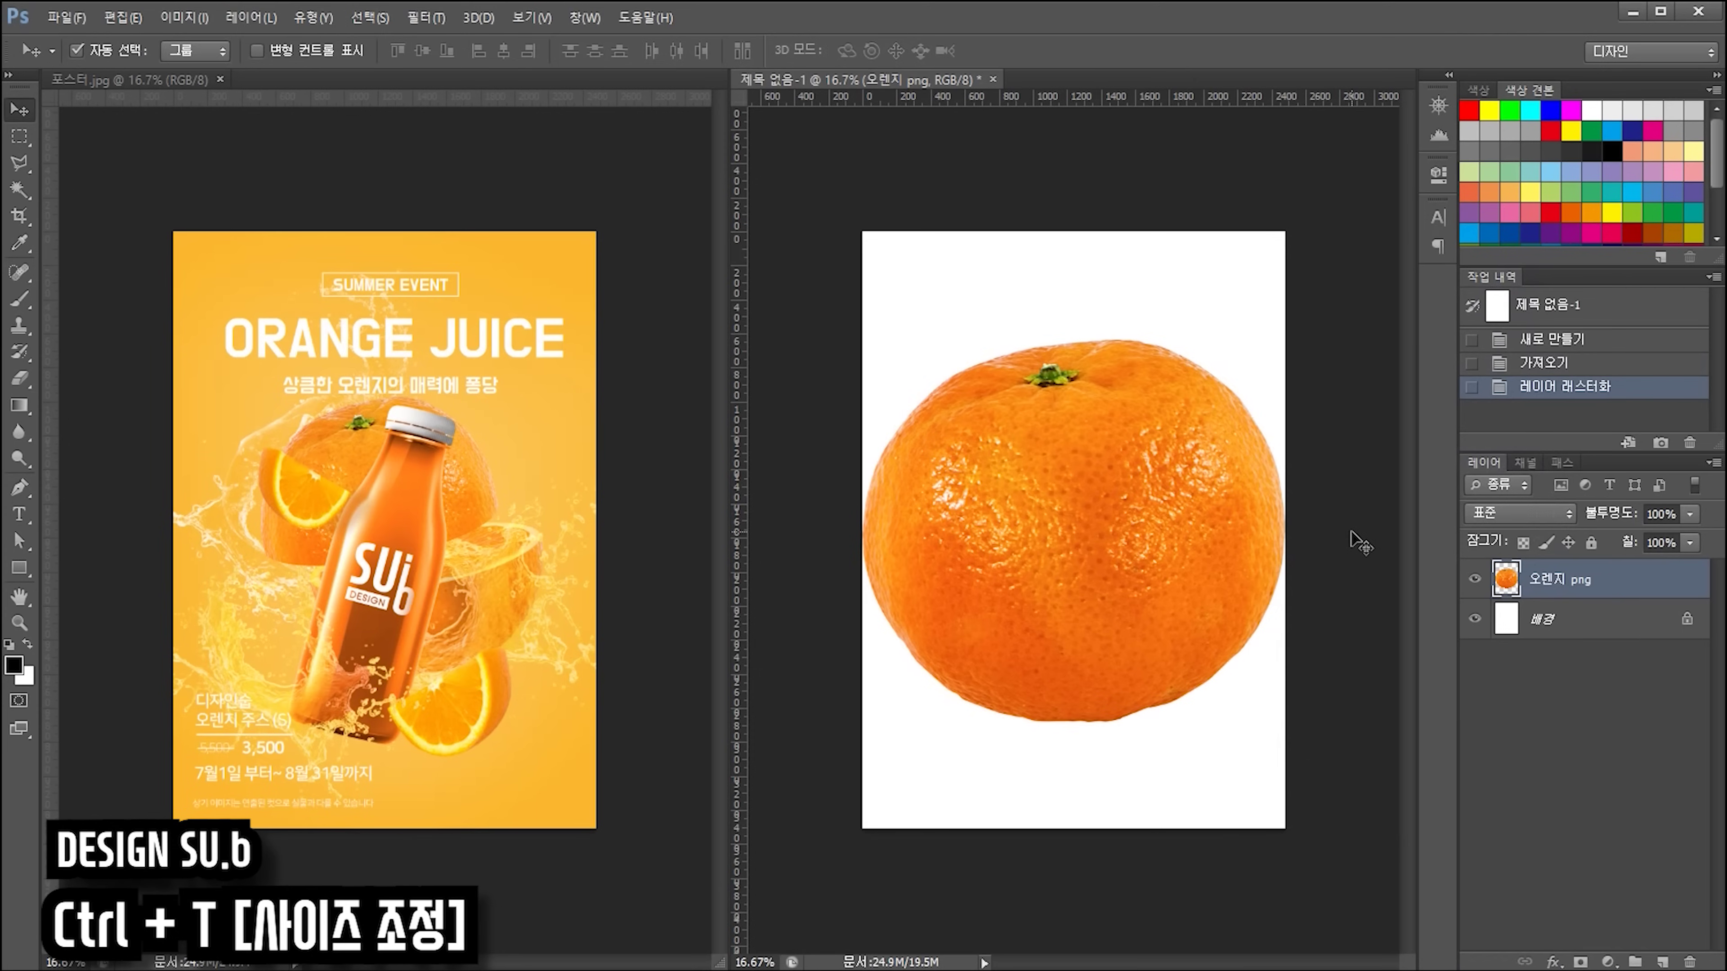
# - Rotate the orange about 7.8° clockwise and narrow its width to about 89% around its centre
pyautogui.hotkey('ctrl', 't')
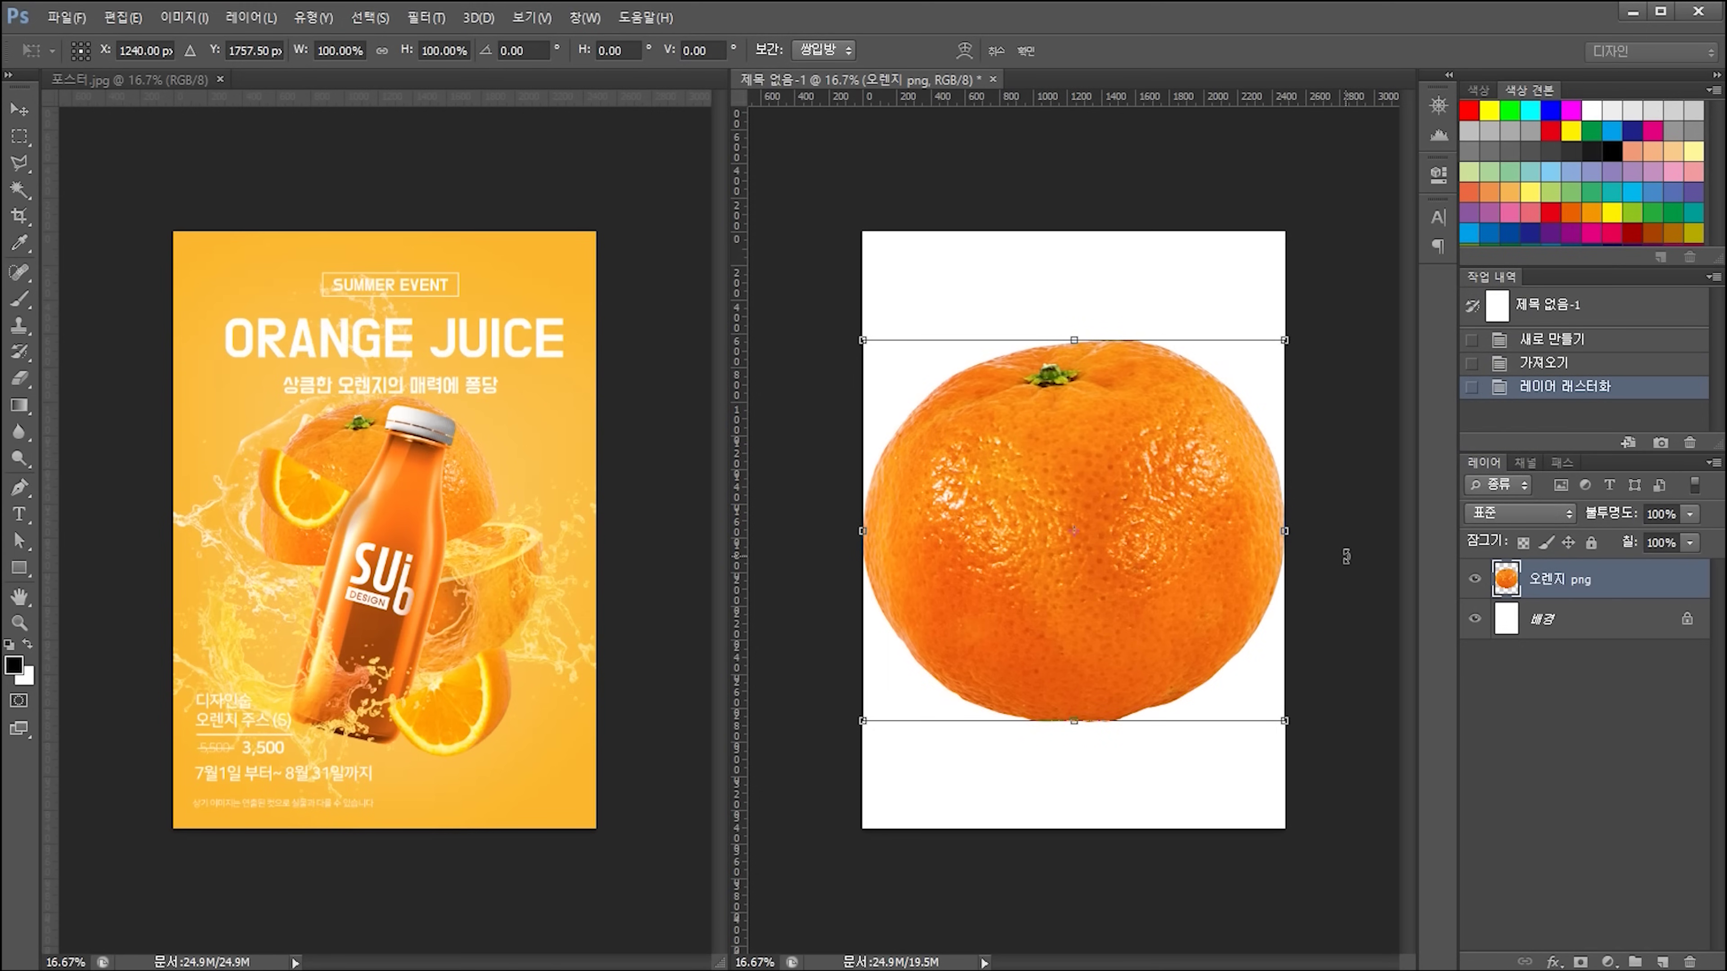
pyautogui.moveTo(1357, 370); pyautogui.dragTo(1374, 410)
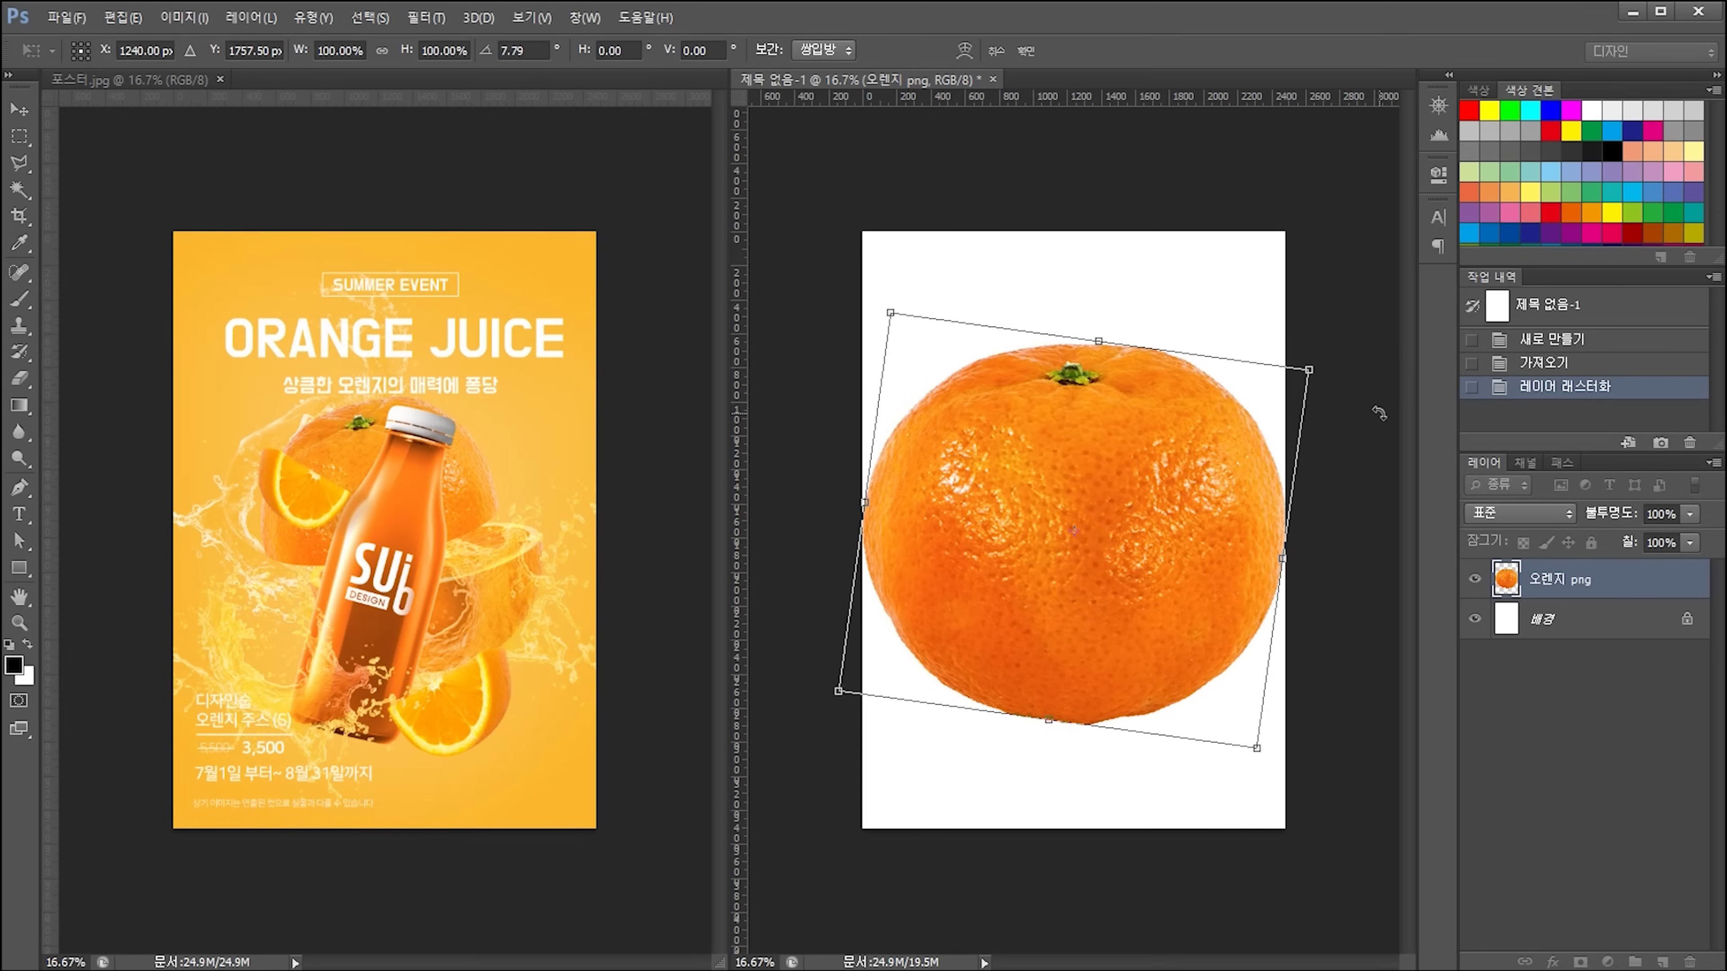
pyautogui.press('Return')
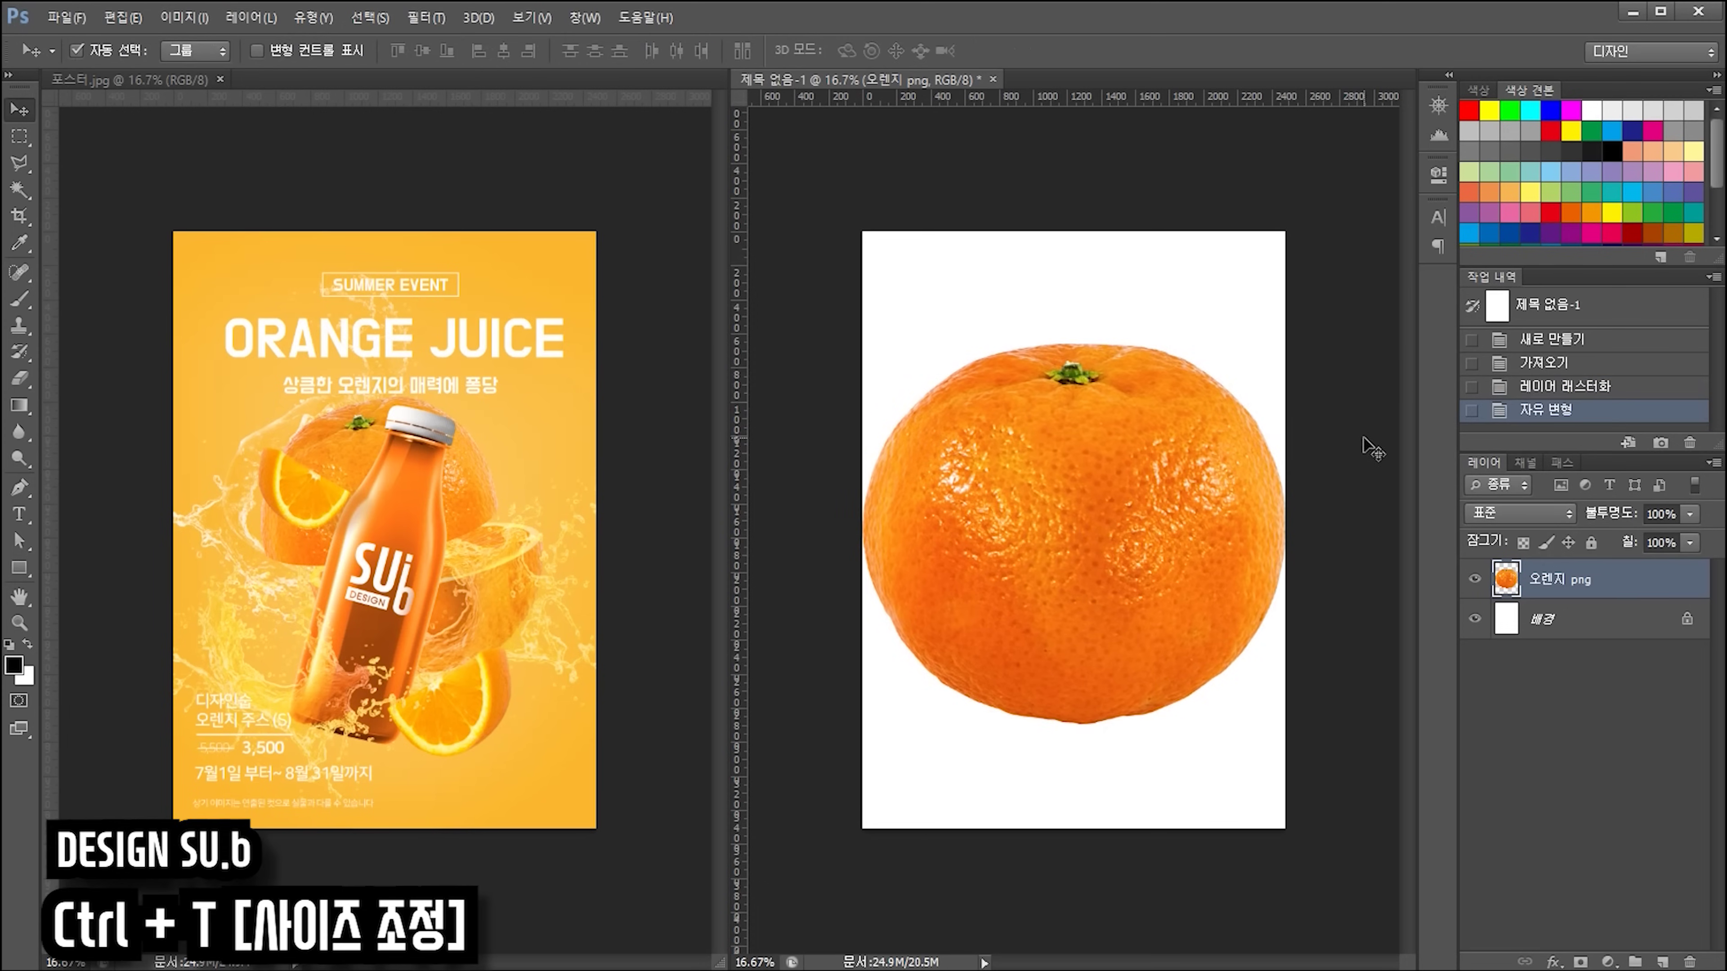
pyautogui.hotkey('ctrl', 't')
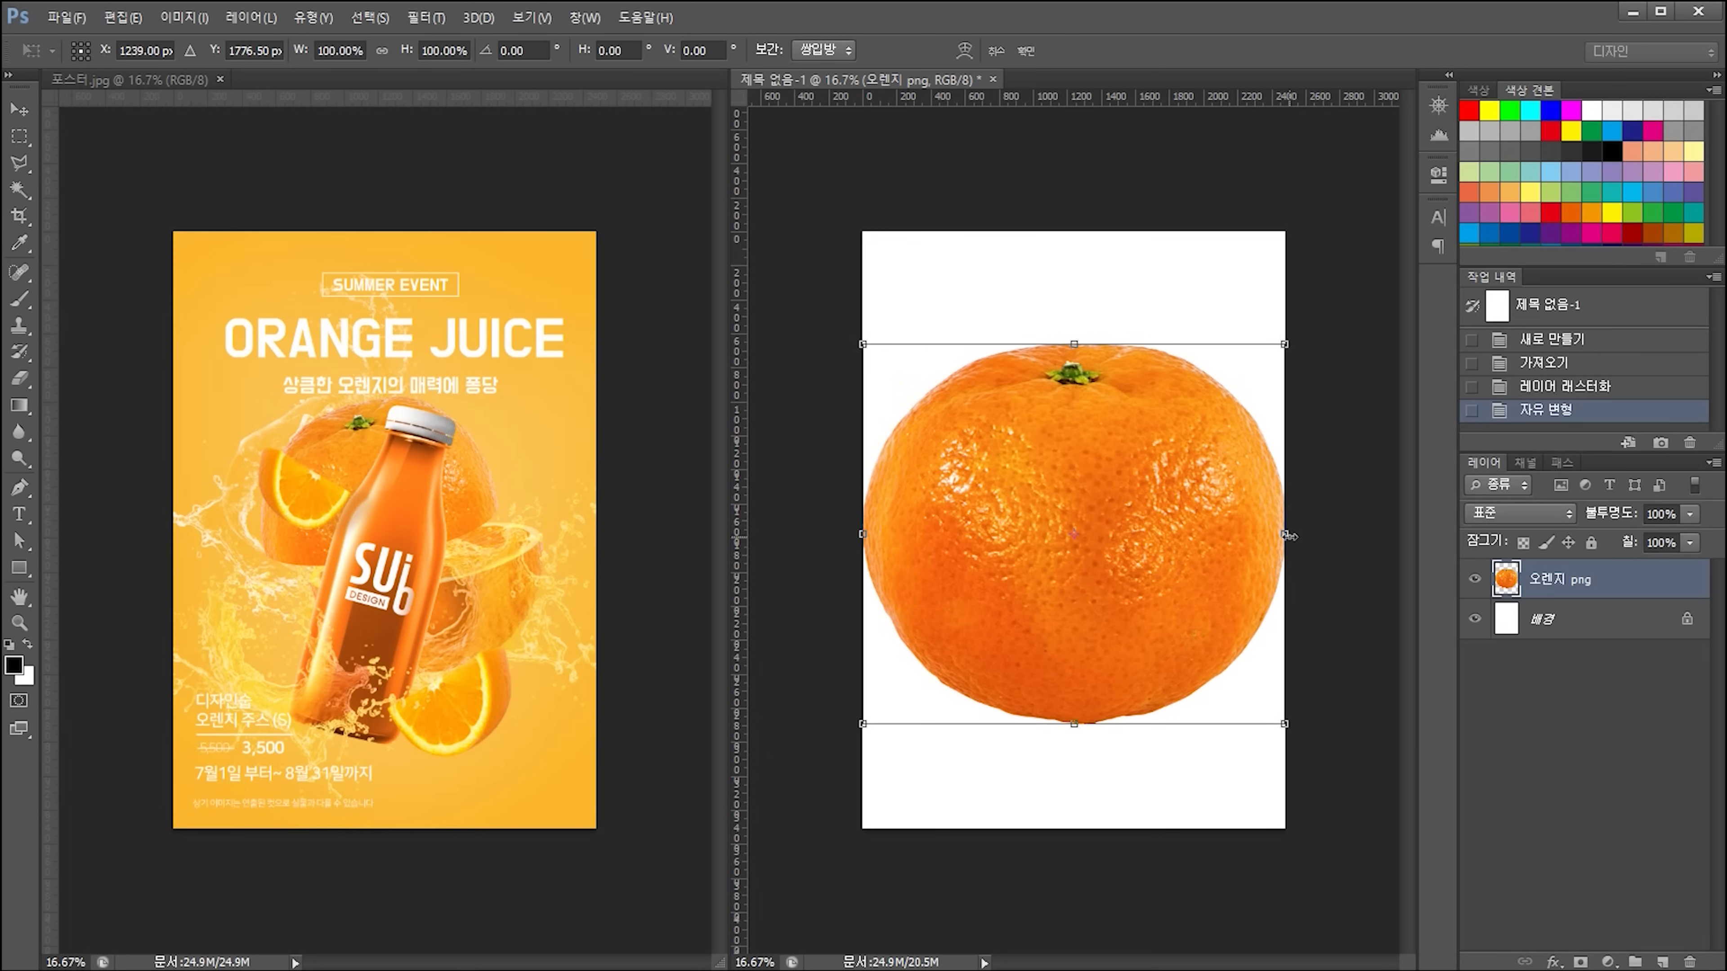
pyautogui.moveTo(1287, 535); pyautogui.dragTo(1266, 534)
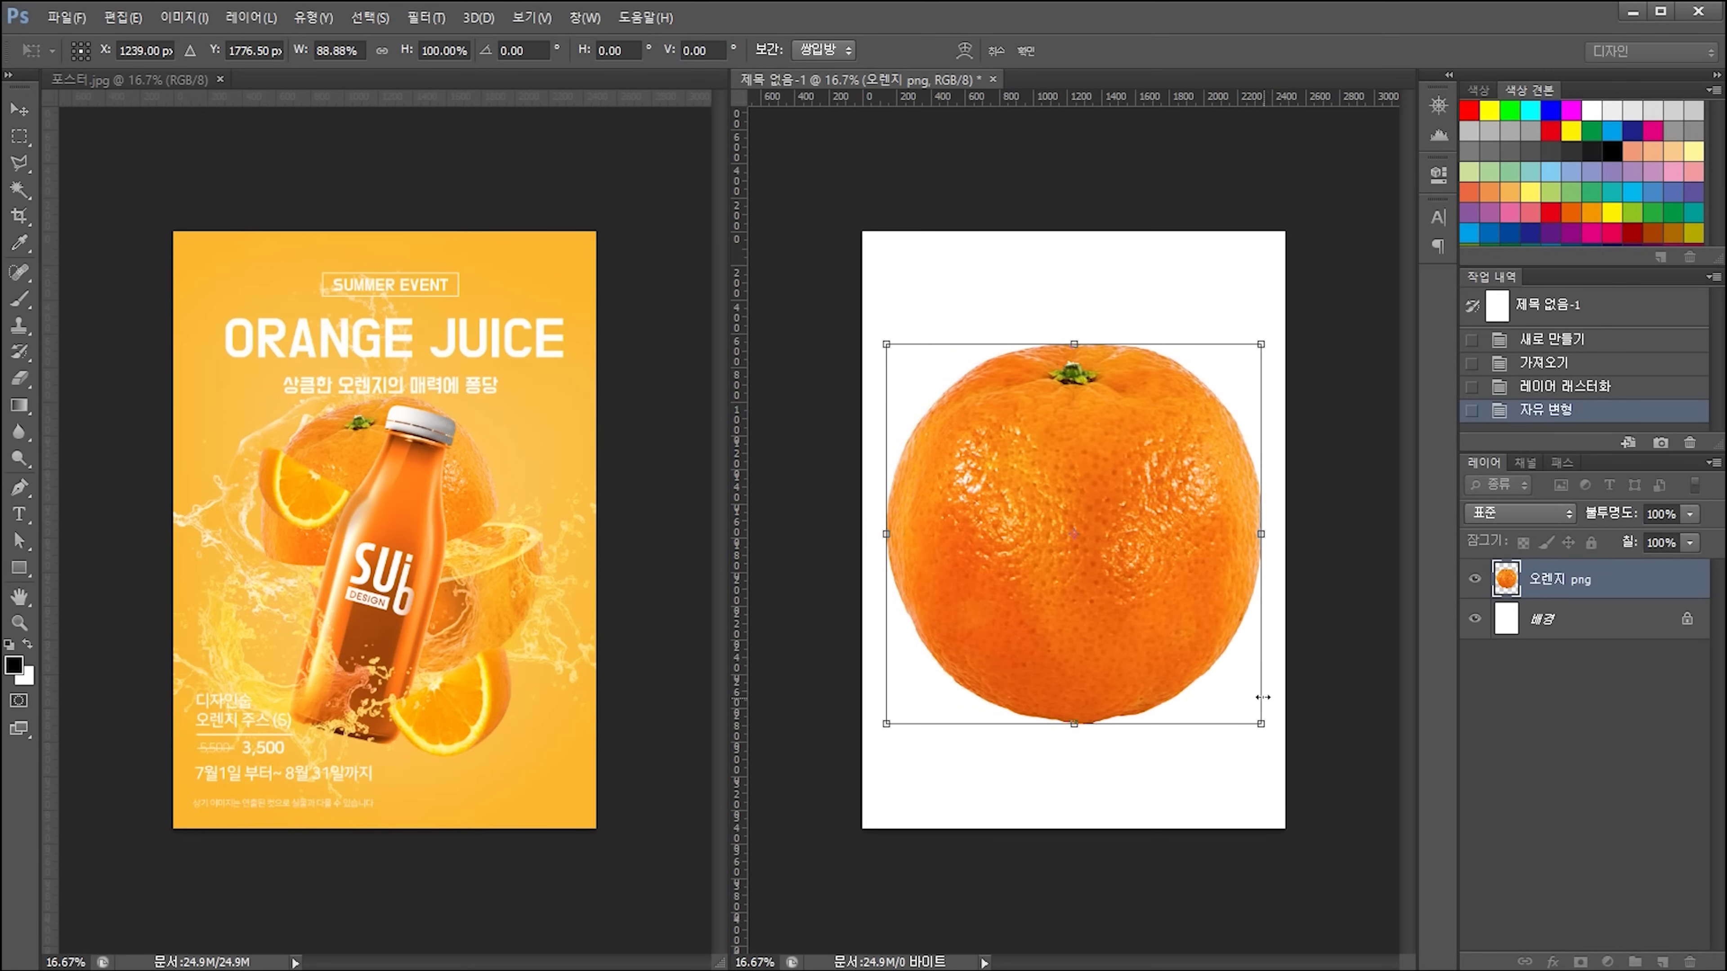
pyautogui.press('Return')
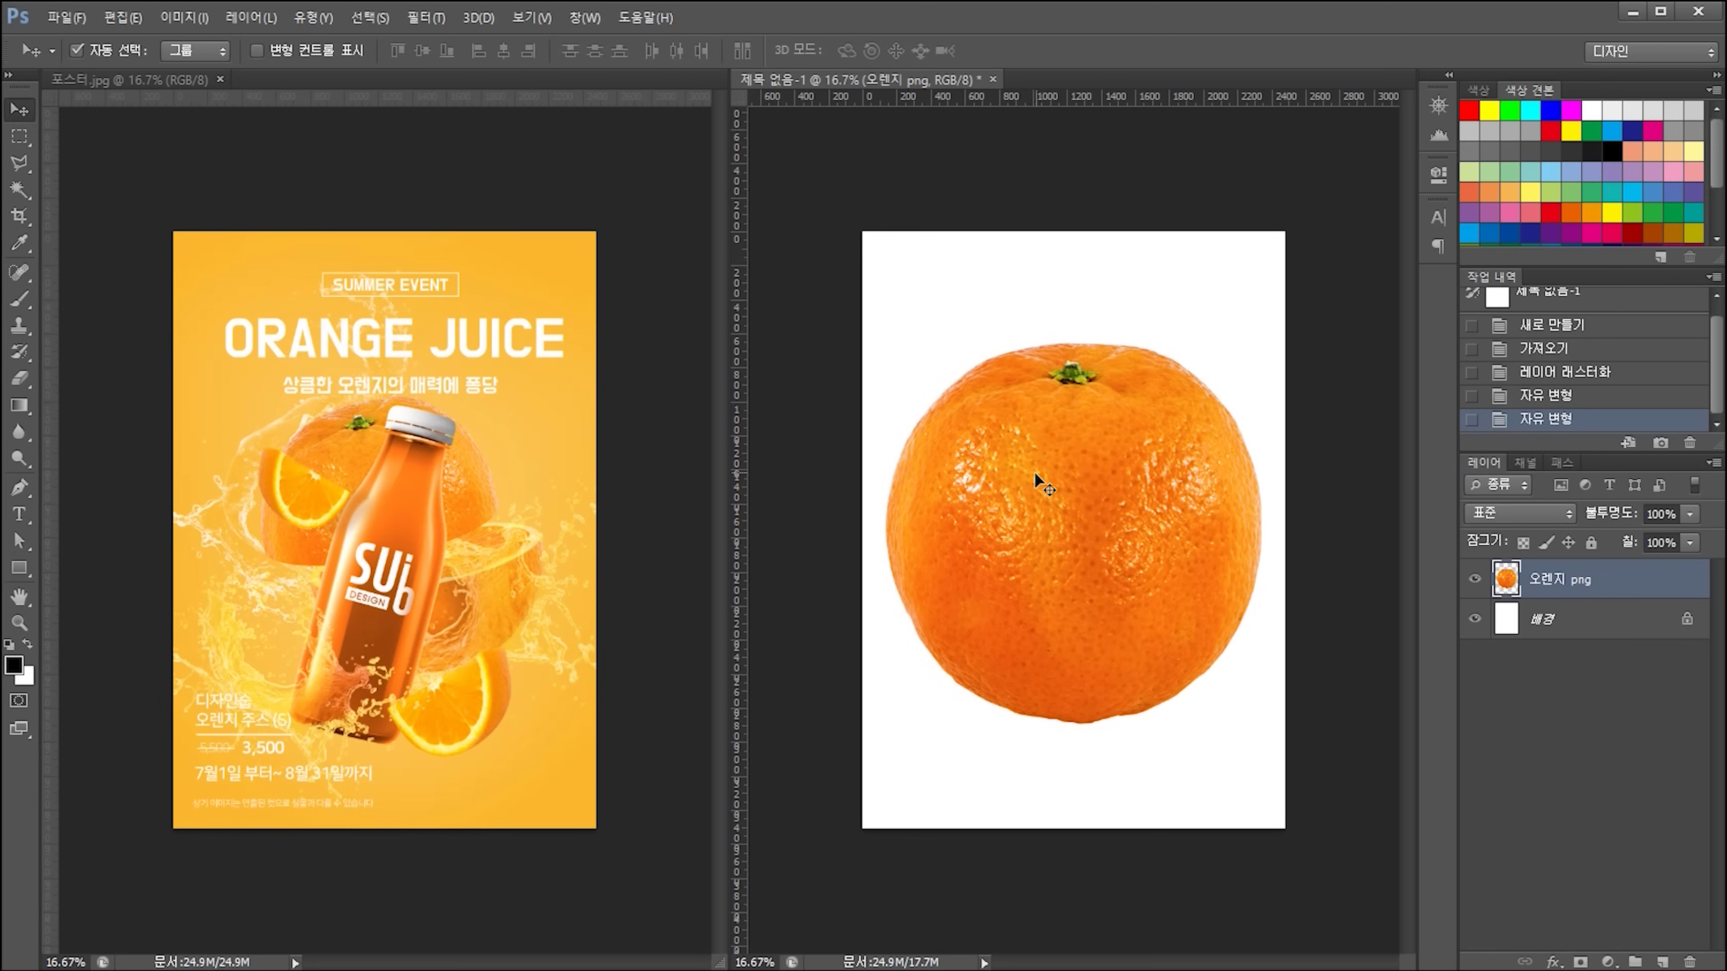
# - Mask the orange down to its upper part, using a wide elliptical selection across its middle combined with a large circle over its top
pyautogui.click(28, 134)
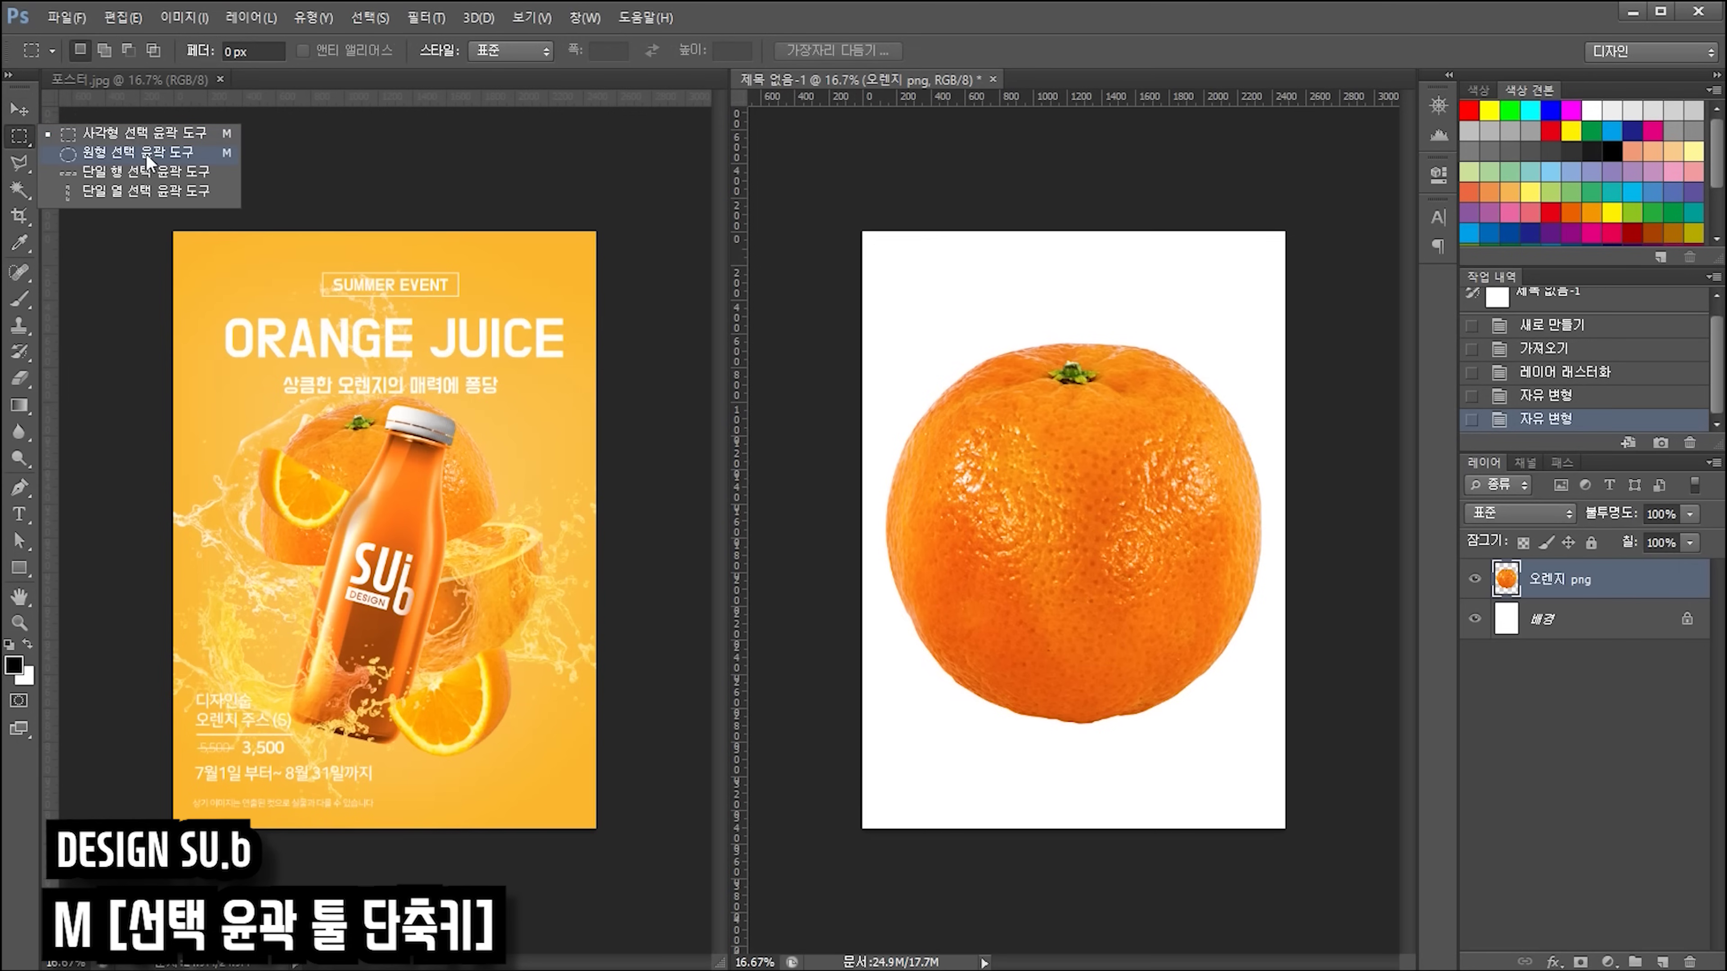
pyautogui.click(146, 154)
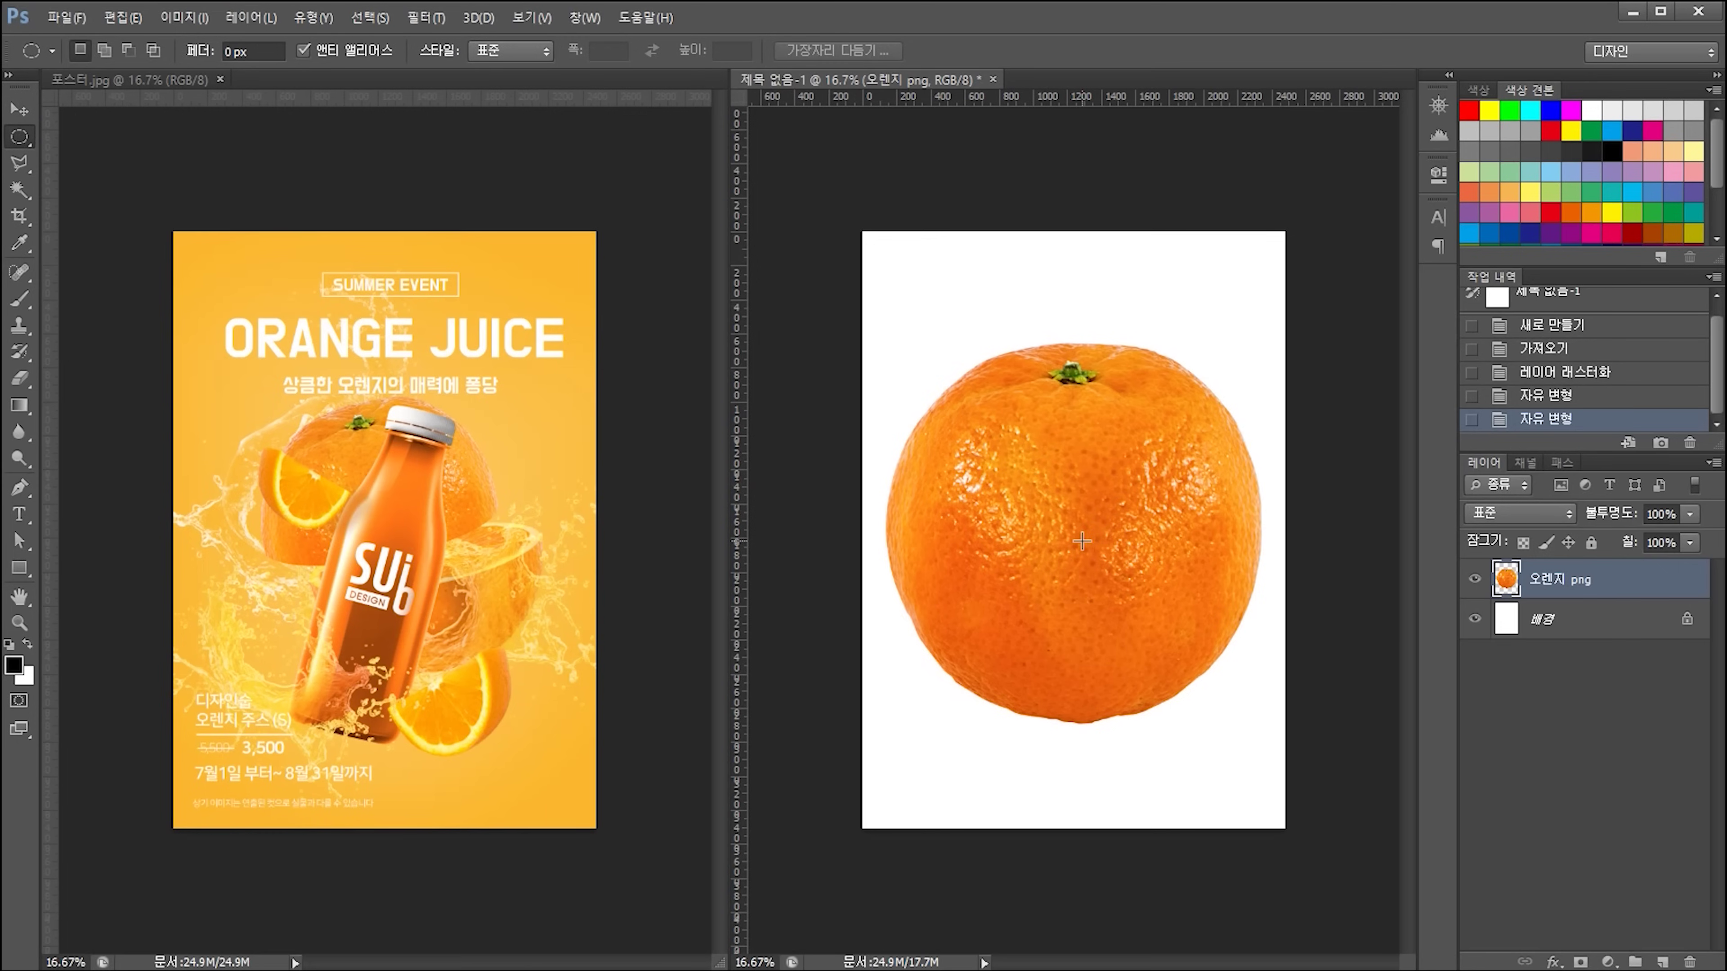
pyautogui.moveTo(1082, 541); pyautogui.dragTo(870, 443)
pyautogui.moveTo(1150, 587); pyautogui.dragTo(1141, 550)
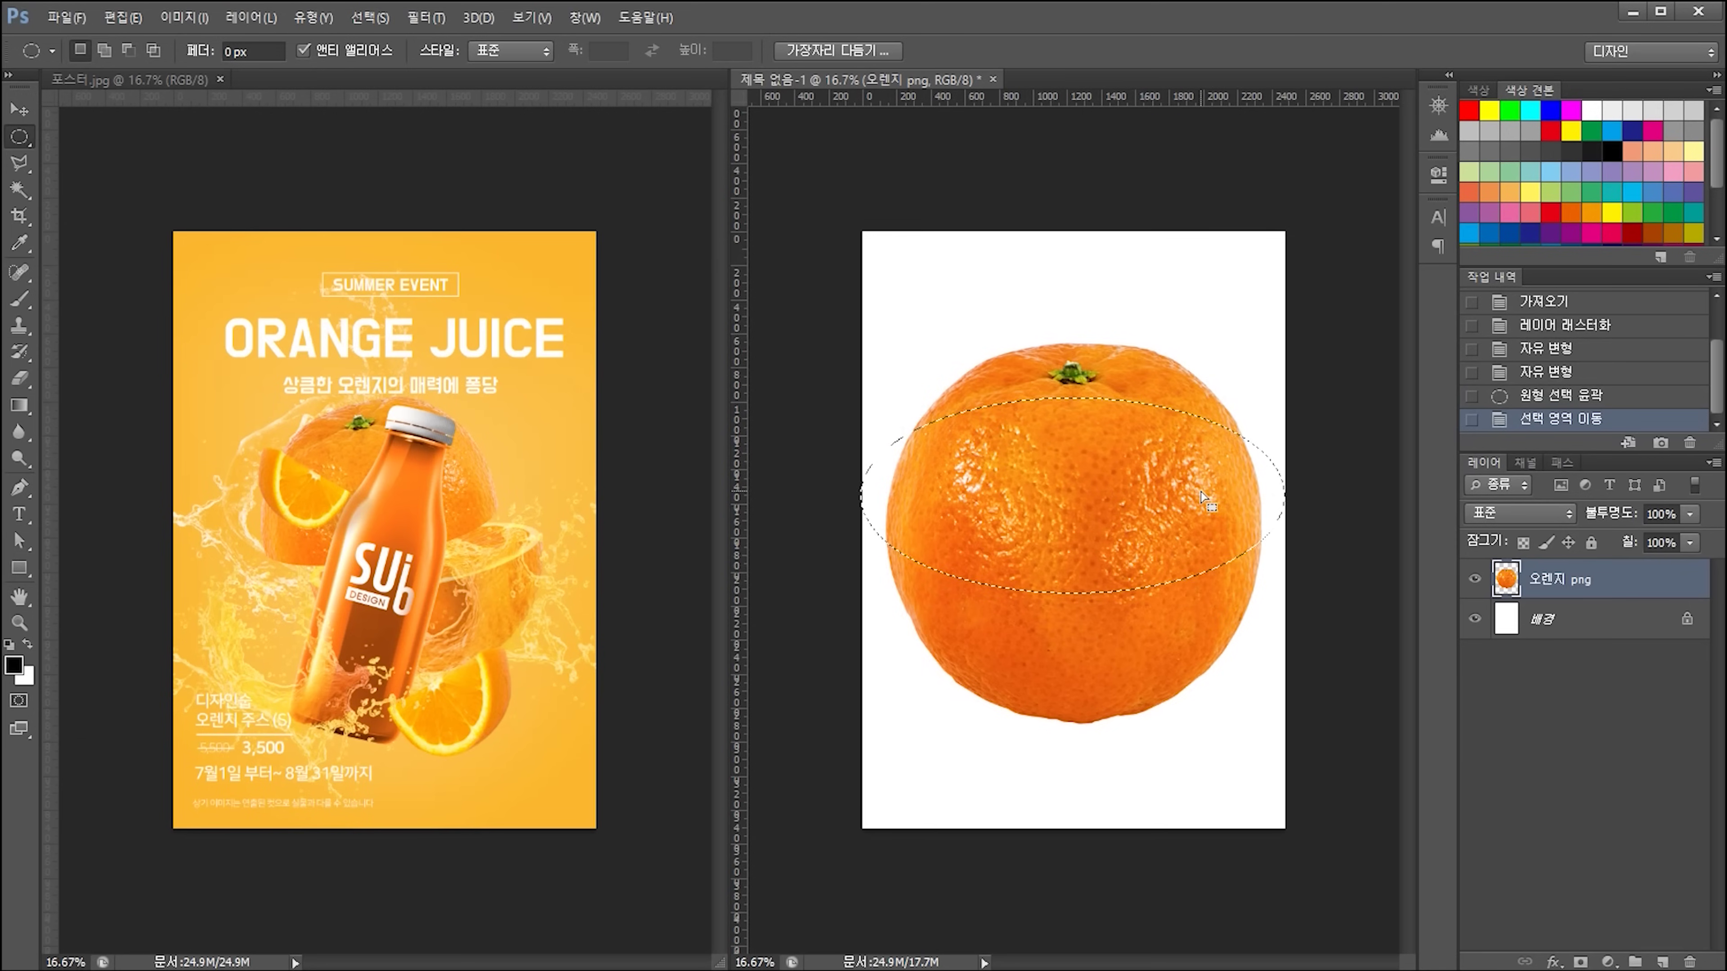
pyautogui.press('shift')
pyautogui.moveTo(1053, 373); pyautogui.dragTo(884, 198)
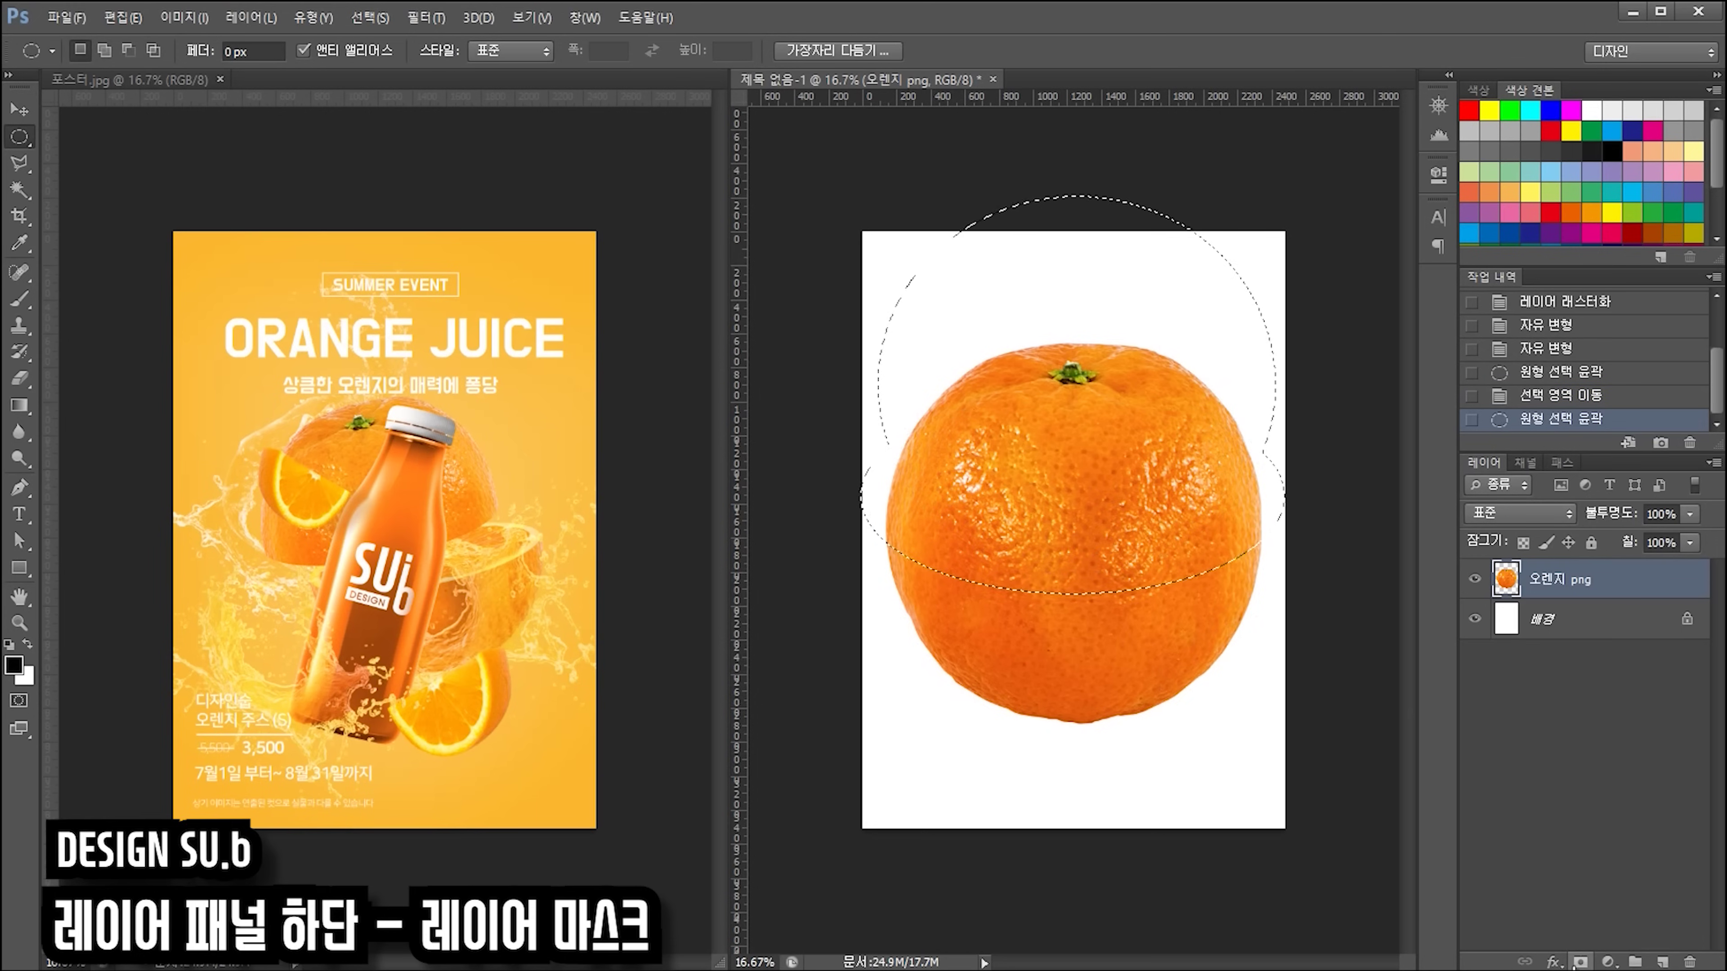
pyautogui.click(1580, 962)
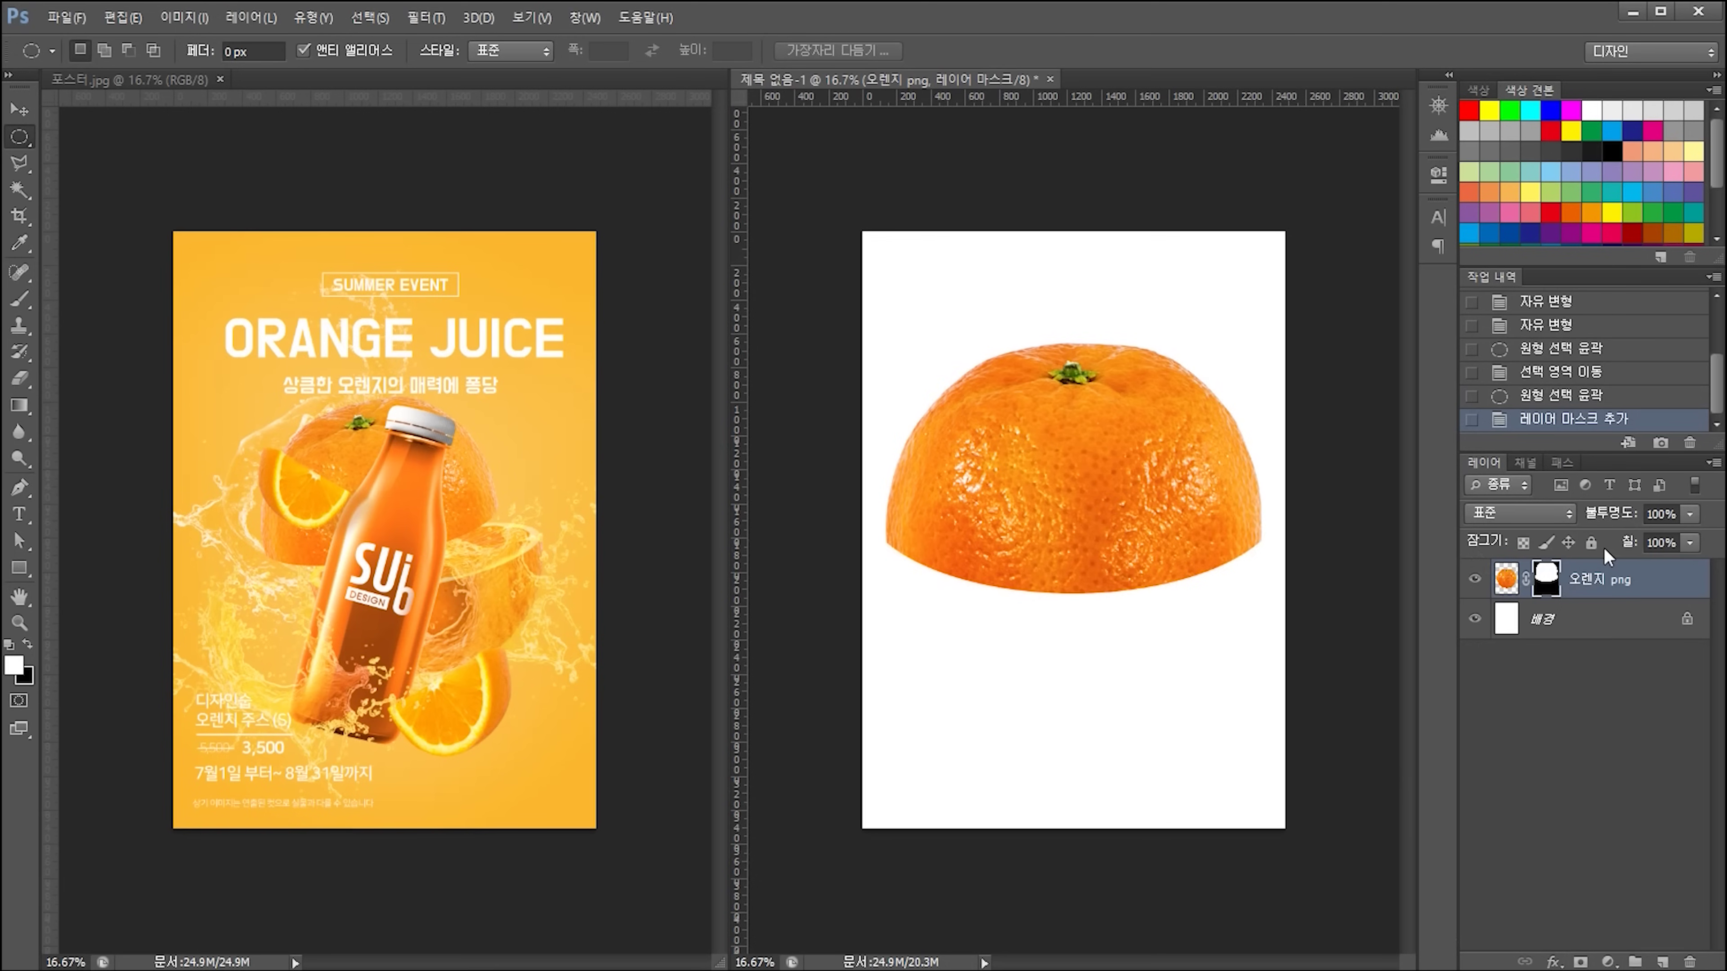
# - Duplicate the masked orange layer and invert the copy's layer mask to show the lower part
pyautogui.hotkey('ctrl', 'j')
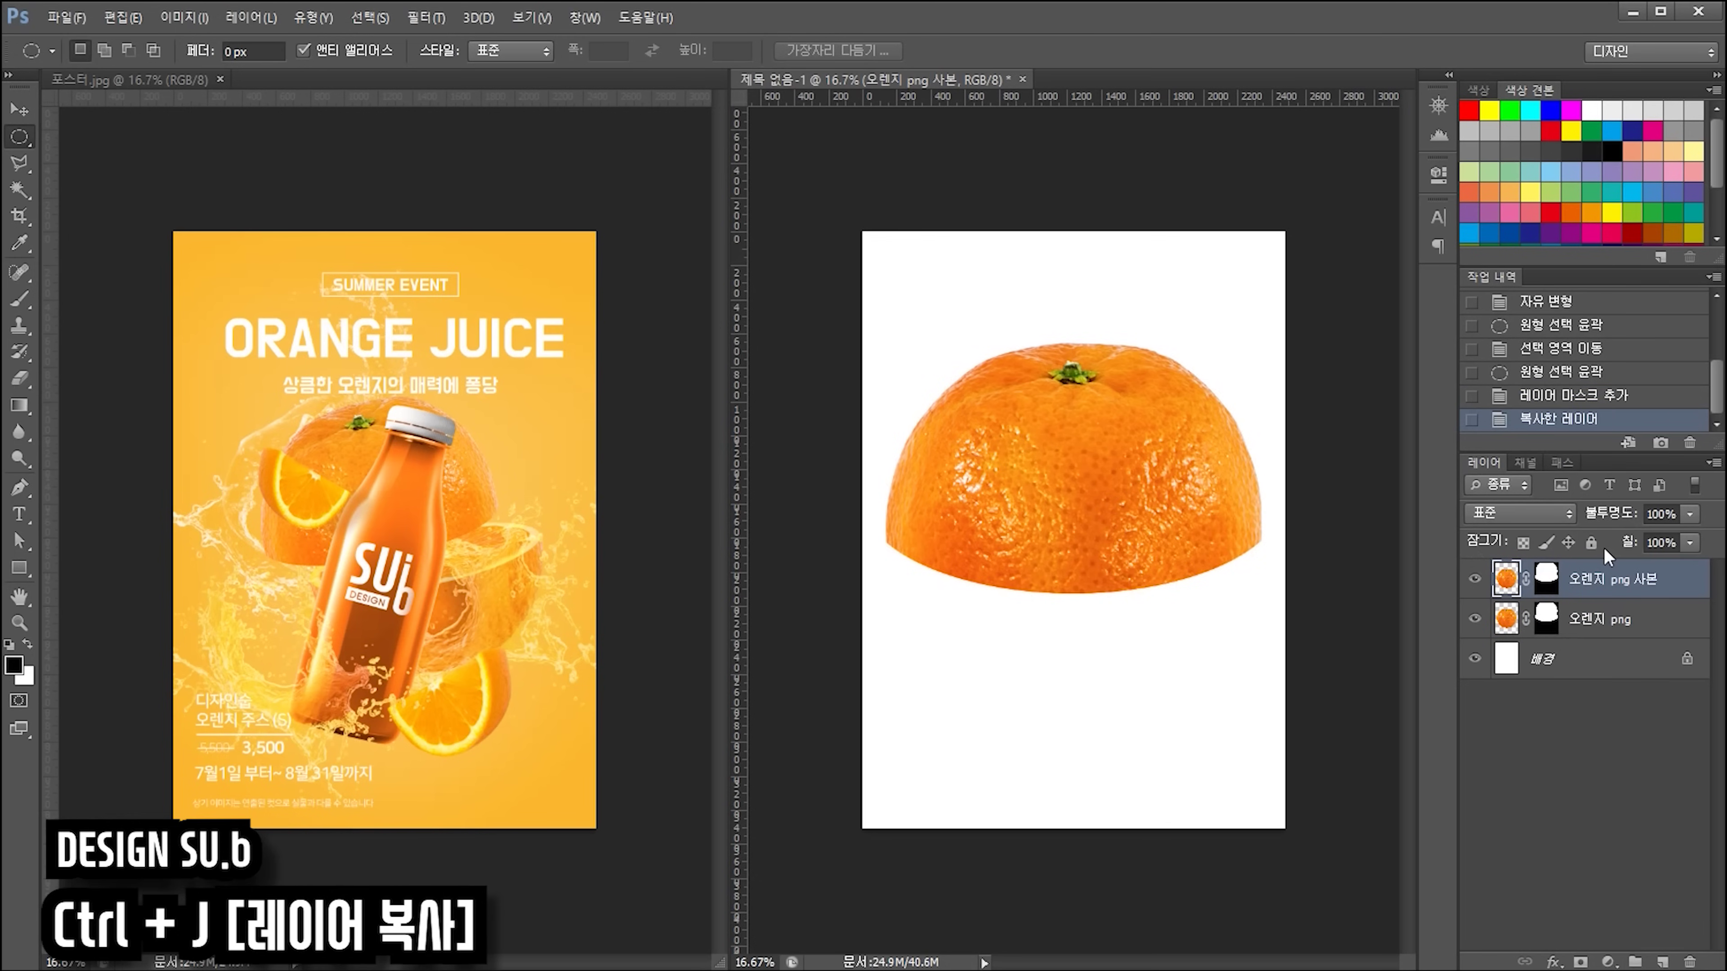
pyautogui.click(1549, 577)
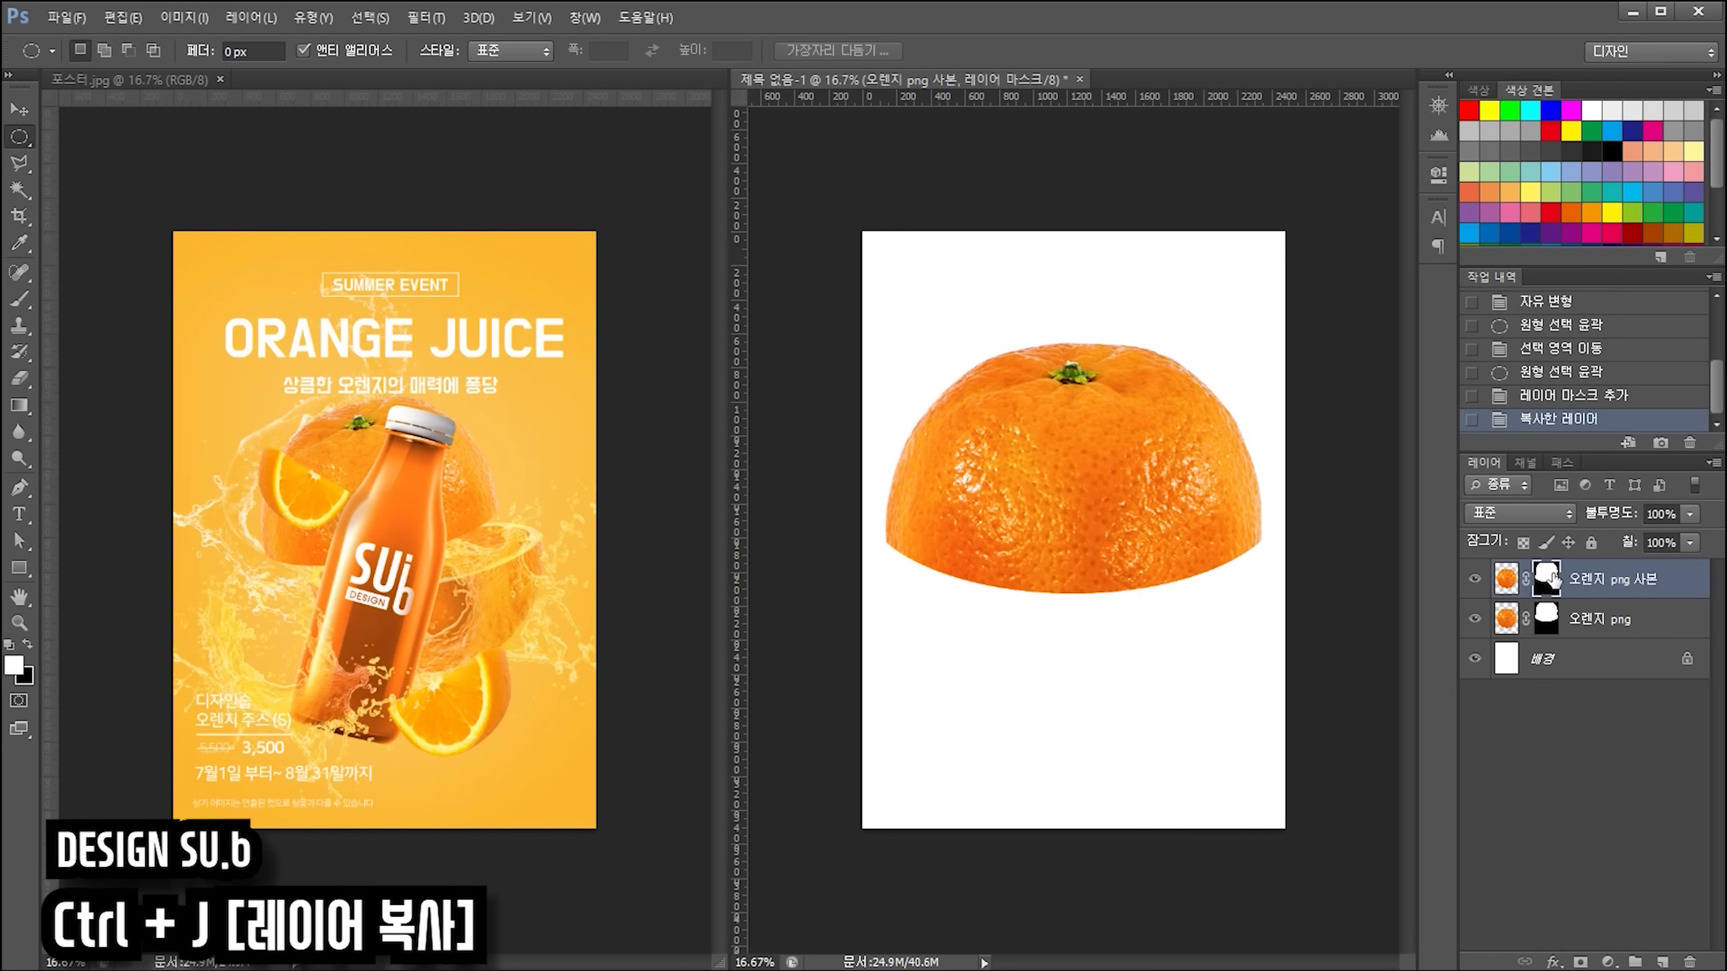
pyautogui.hotkey('ctrl', 'i')
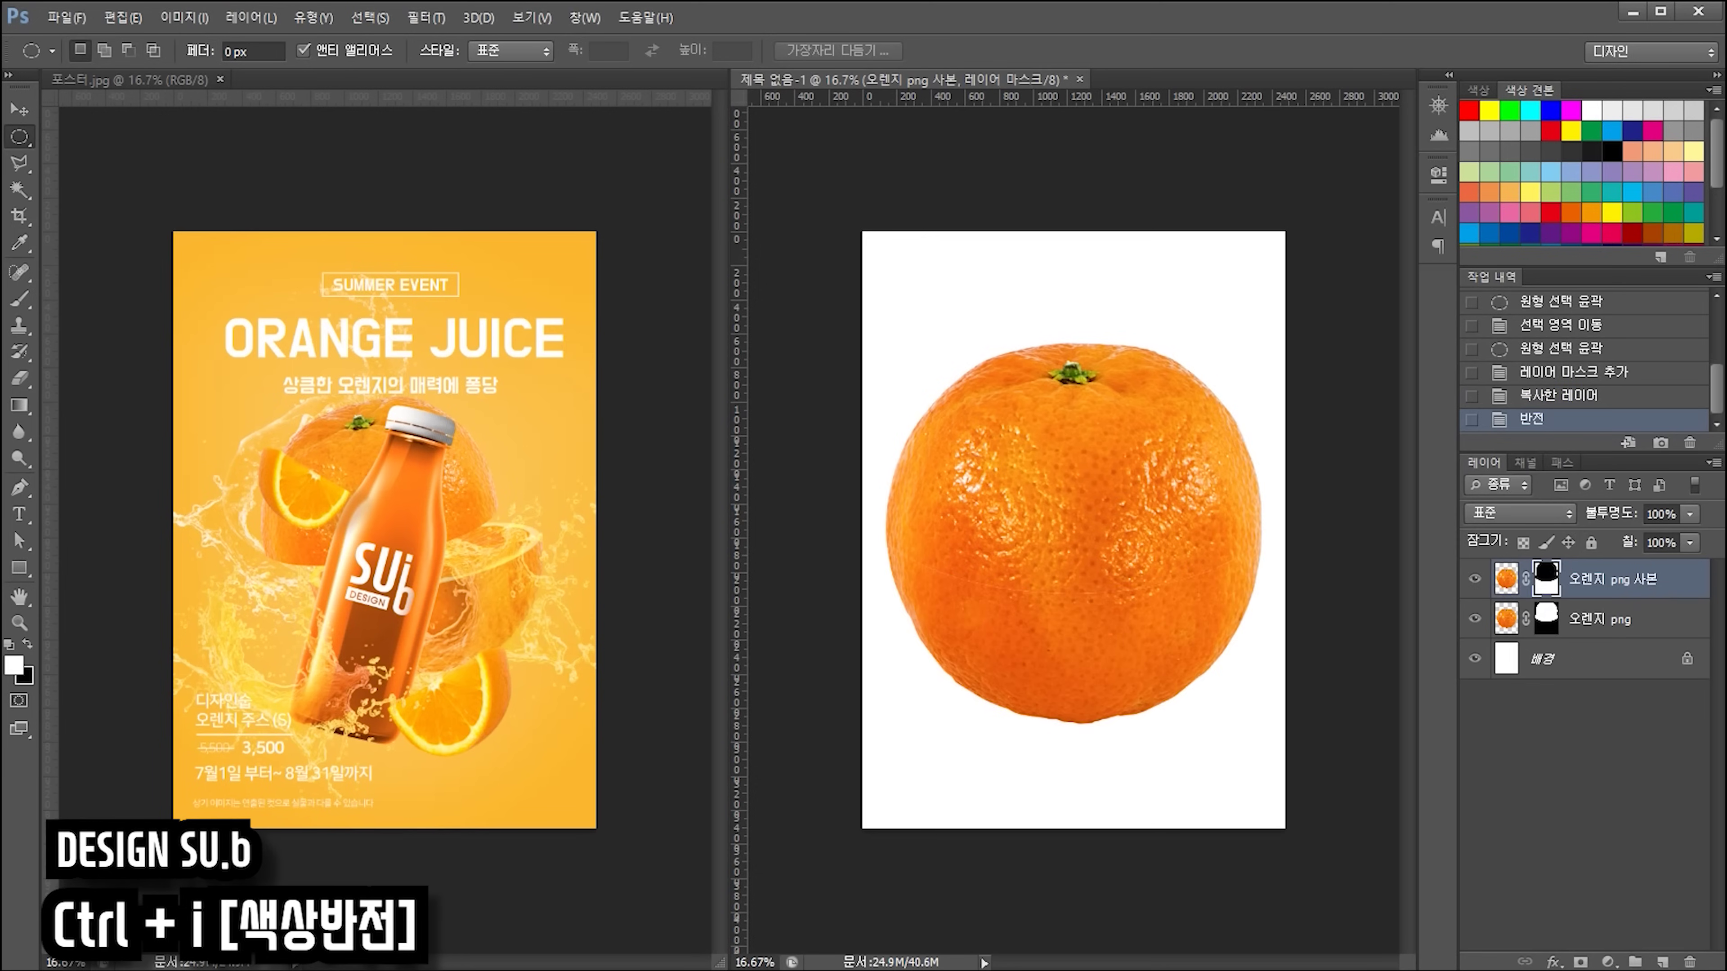
# - Move the lower orange piece down and the upper piece up to open a curved gap between them
pyautogui.press('v')
pyautogui.moveTo(1156, 647); pyautogui.dragTo(1156, 665)
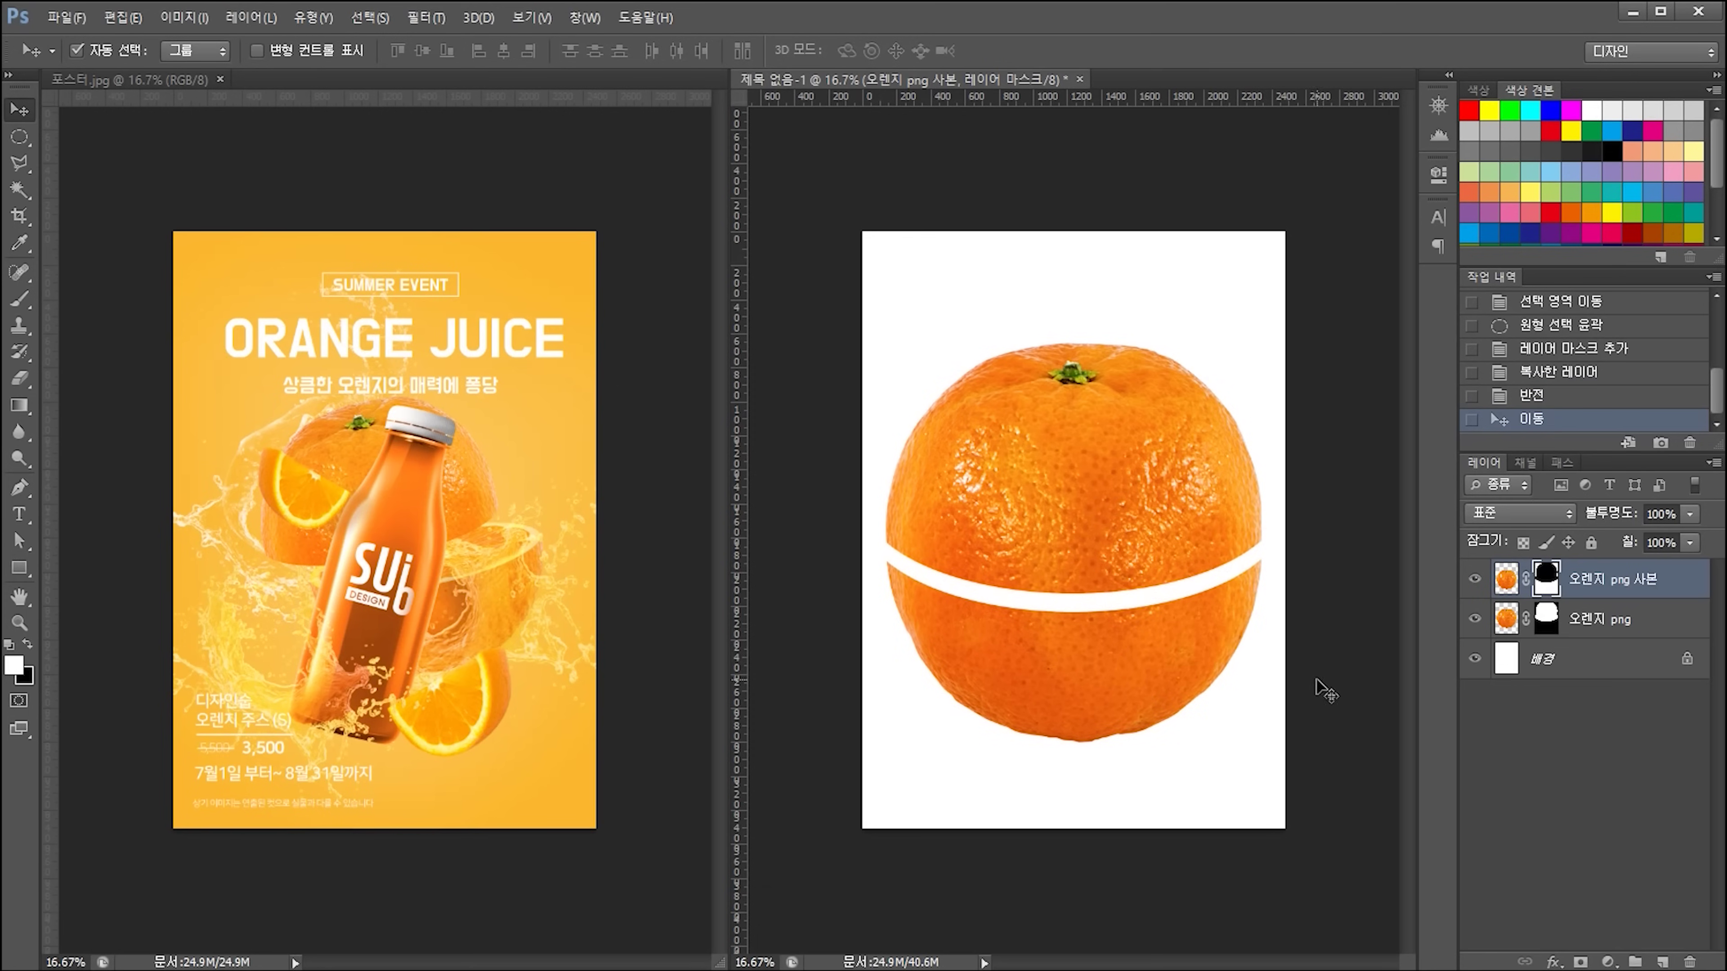
pyautogui.click(1158, 515)
pyautogui.moveTo(1158, 515); pyautogui.dragTo(1159, 465)
# - Select both orange pieces and scale them down together proportionally around their centre
pyautogui.moveTo(1279, 752); pyautogui.dragTo(1092, 470)
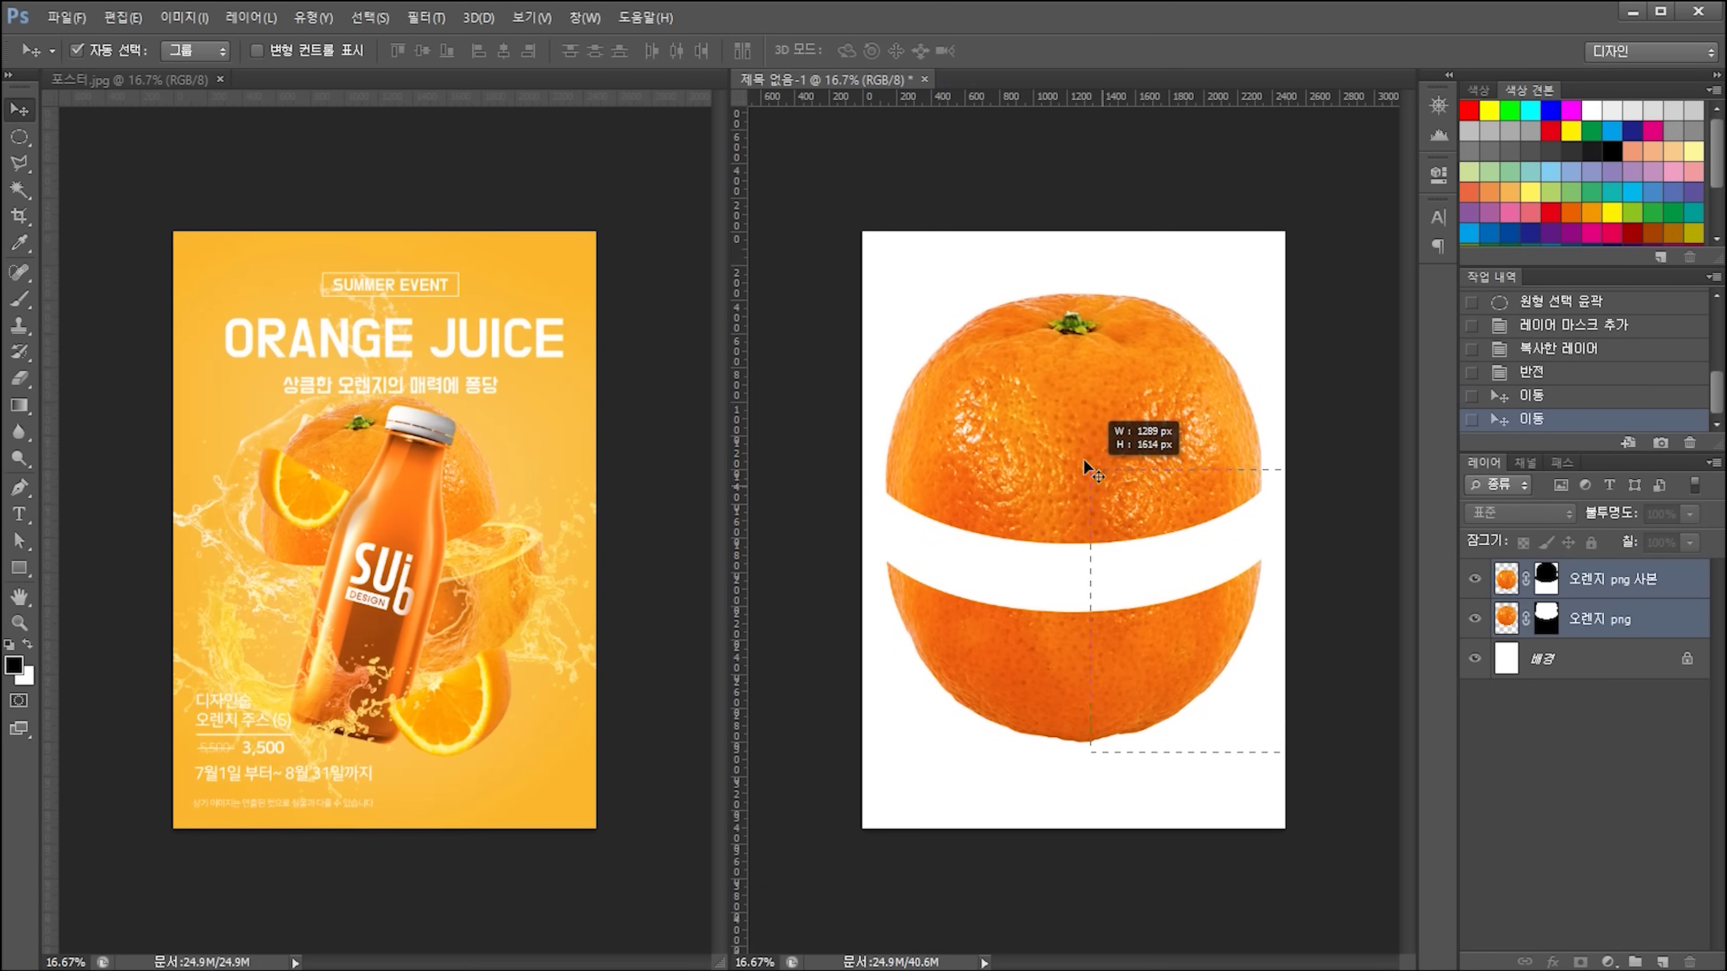
pyautogui.hotkey('ctrl', 't')
pyautogui.moveTo(1261, 294); pyautogui.dragTo(1224, 348)
pyautogui.press('Return')
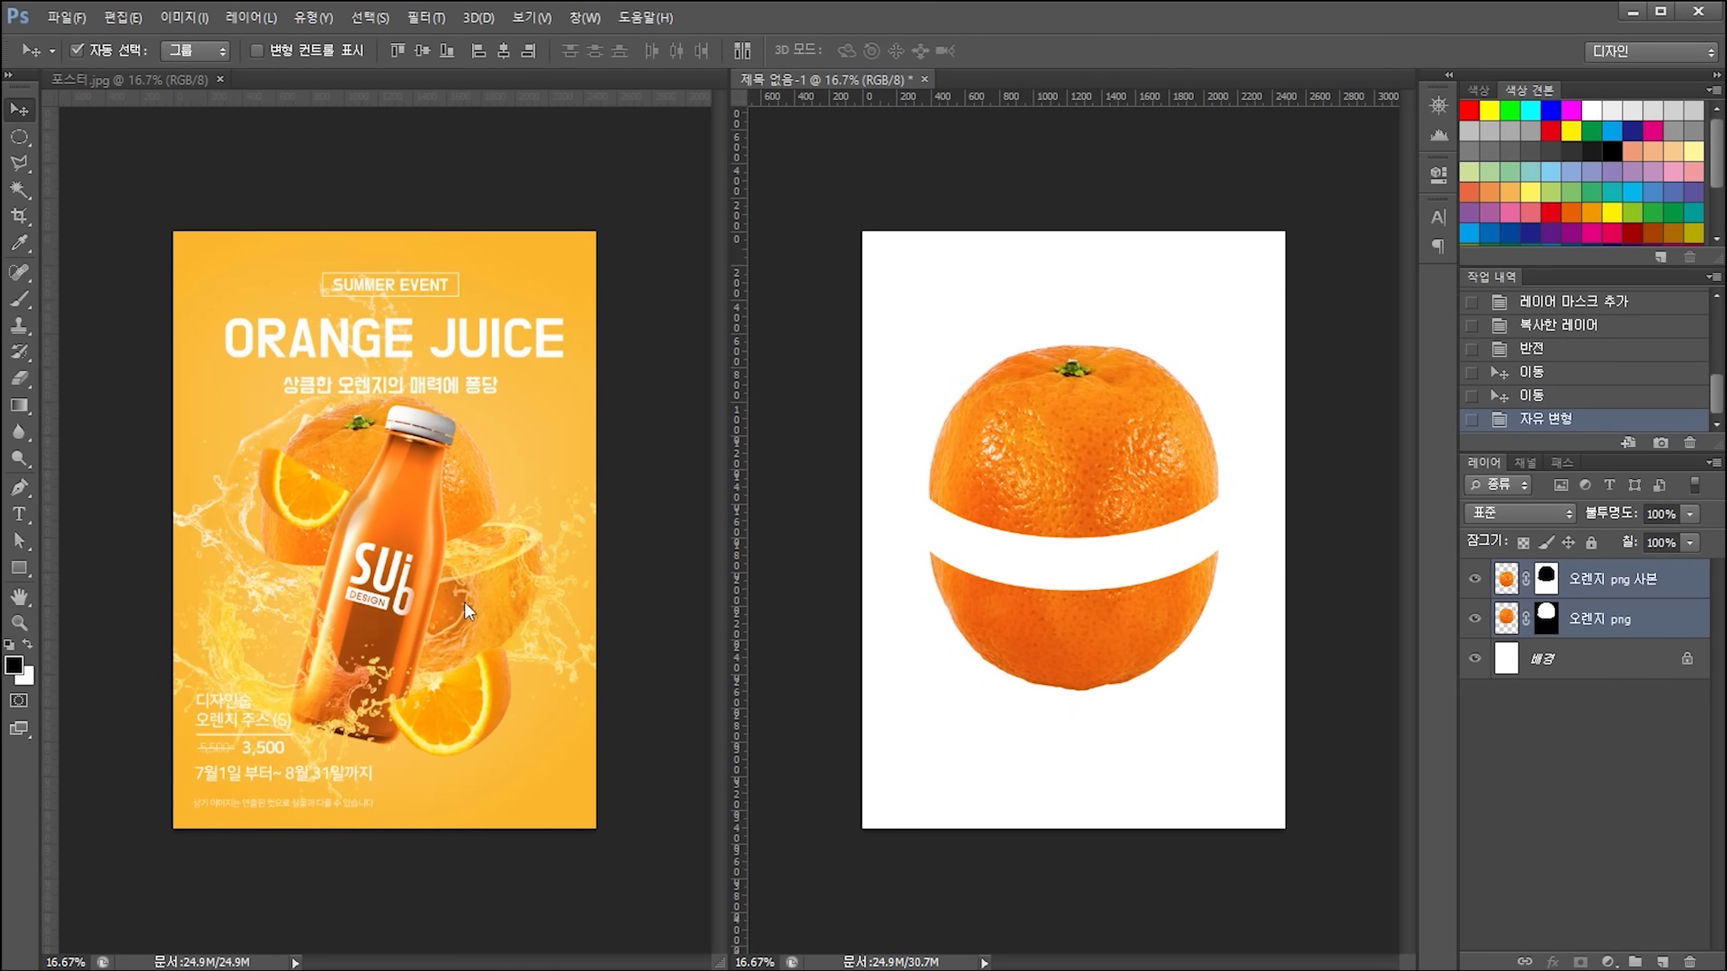
pyautogui.click(1180, 750)
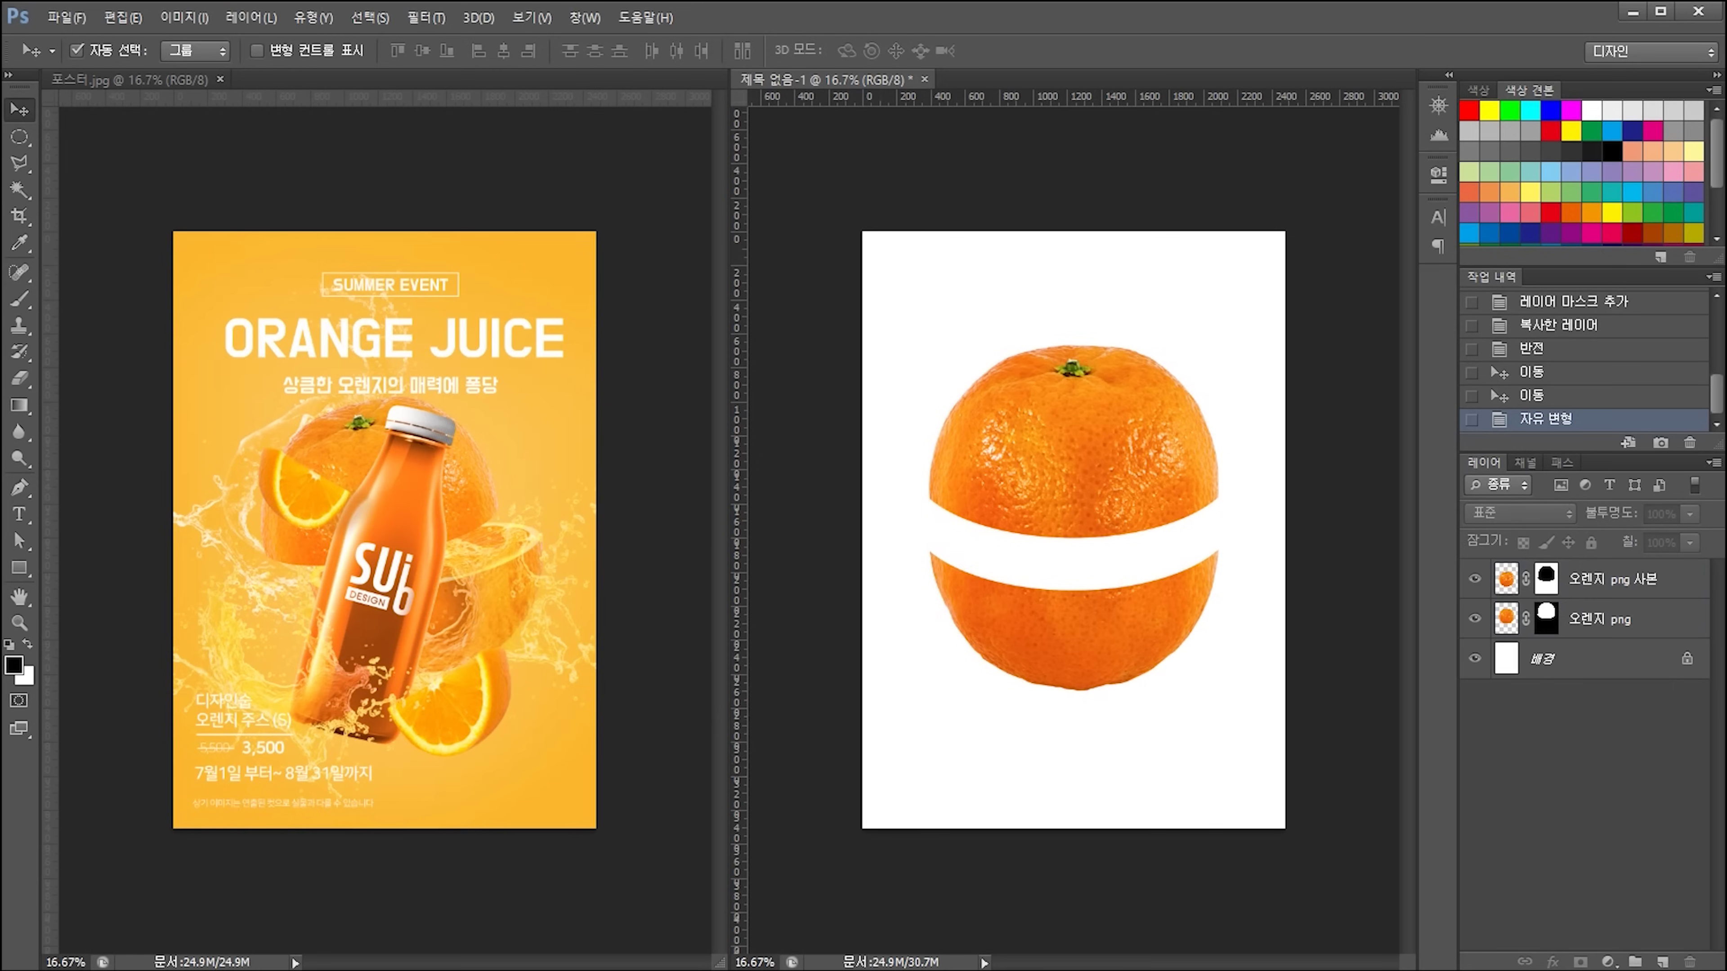
# - Open the 오렌지 단면 image as a separate document and draw a white-outlined, unfilled ellipse shape over the front orange slice
pyautogui.hotkey('alt', 'Tab')
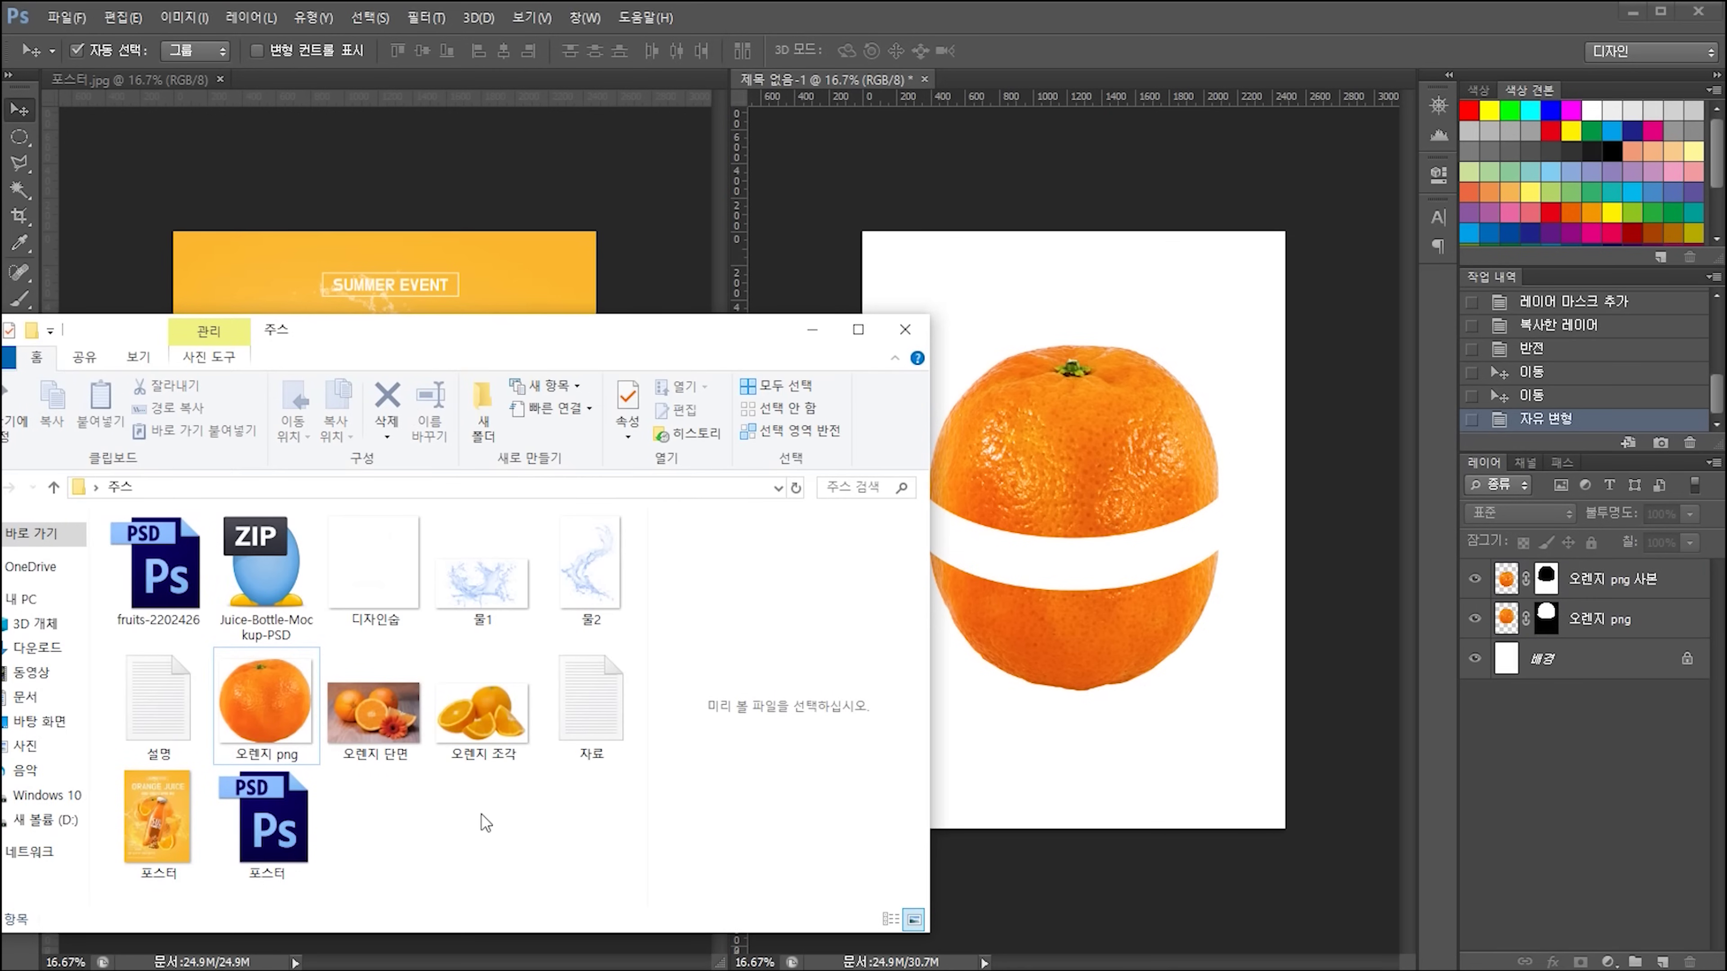
pyautogui.moveTo(381, 714); pyautogui.dragTo(1189, 53)
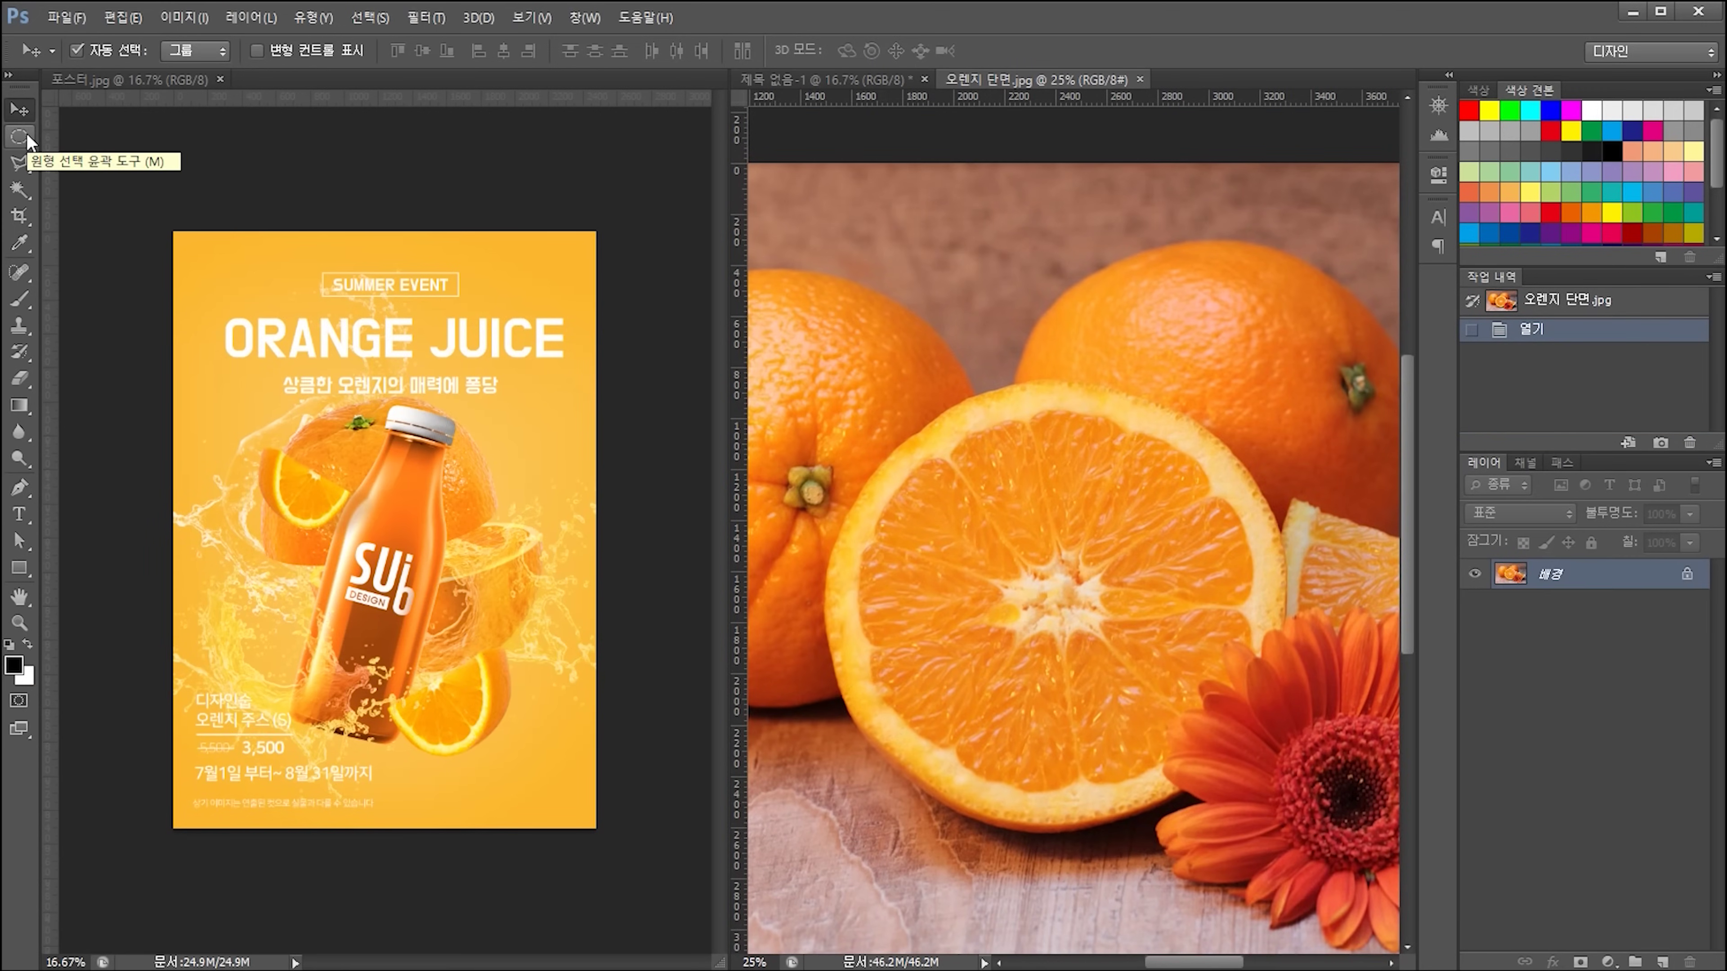
pyautogui.click(19, 568)
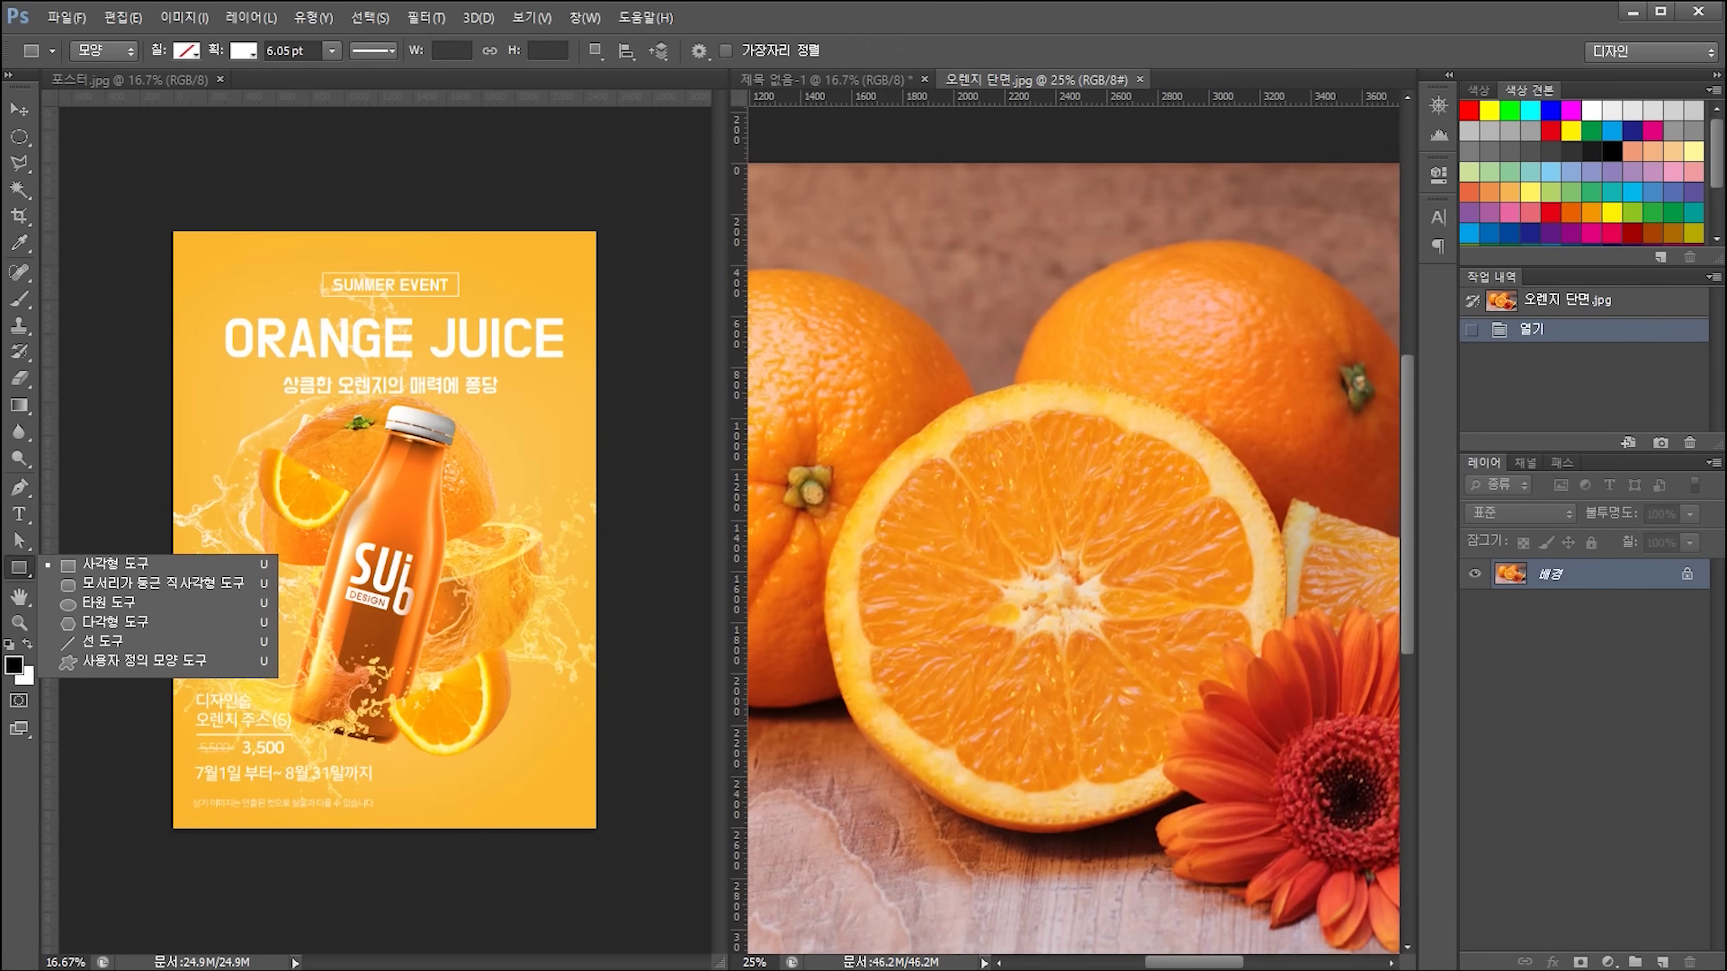
pyautogui.click(77, 604)
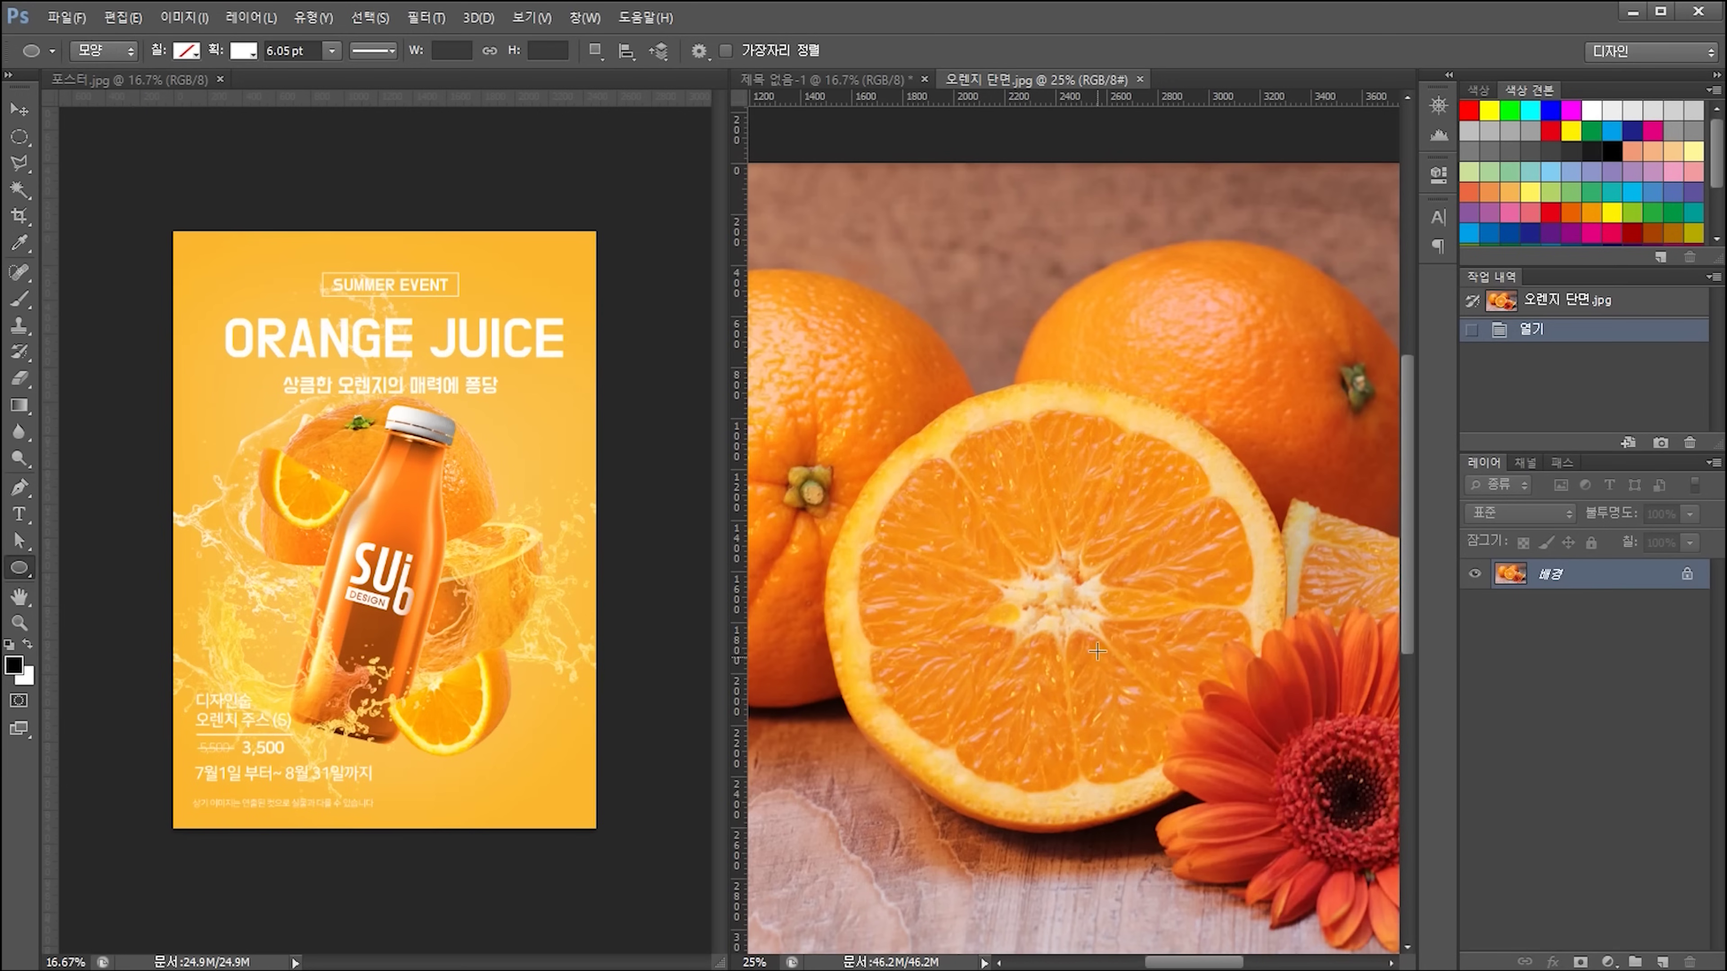
pyautogui.moveTo(1058, 603); pyautogui.dragTo(991, 542)
pyautogui.keyDown('alt'); pyautogui.click(1084, 610); pyautogui.keyUp('alt')
pyautogui.moveTo(1058, 598); pyautogui.dragTo(842, 308)
# - Stretch the ellipse to about 1788 × 1728 px so its outline follows the orange slice's edge
pyautogui.hotkey('ctrl', 't')
pyautogui.moveTo(1283, 602); pyautogui.dragTo(1293, 602)
pyautogui.moveTo(843, 598); pyautogui.dragTo(831, 600)
pyautogui.moveTo(1054, 812); pyautogui.dragTo(1055, 823)
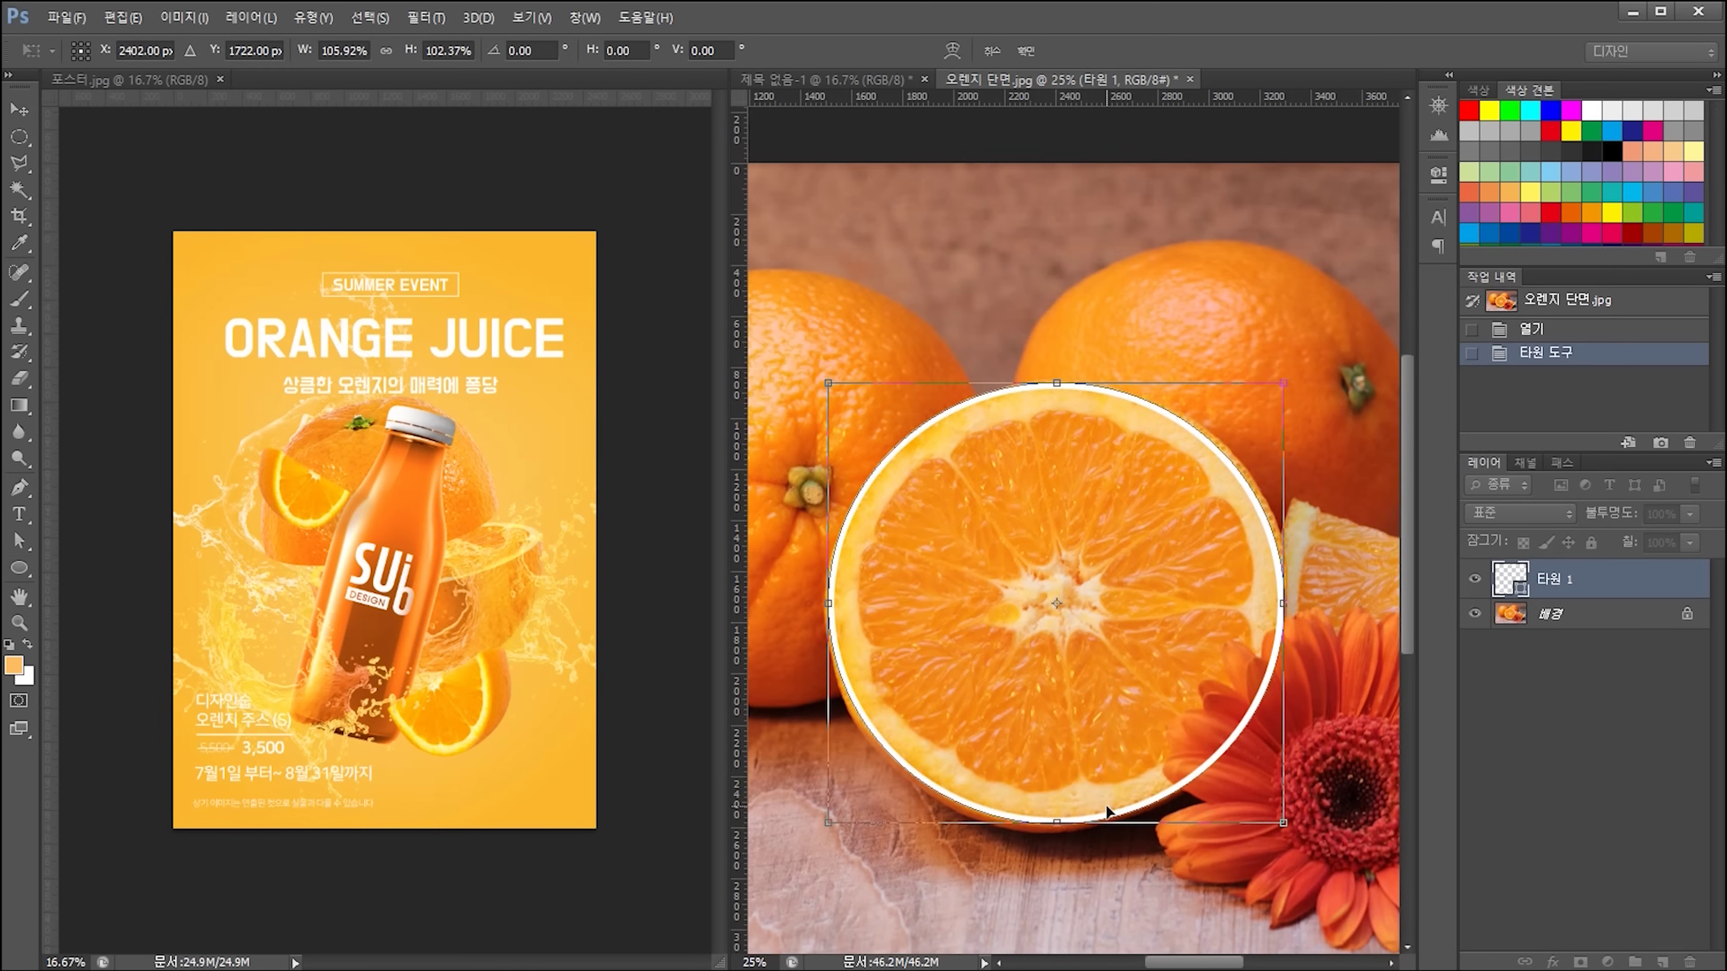
pyautogui.press('Return')
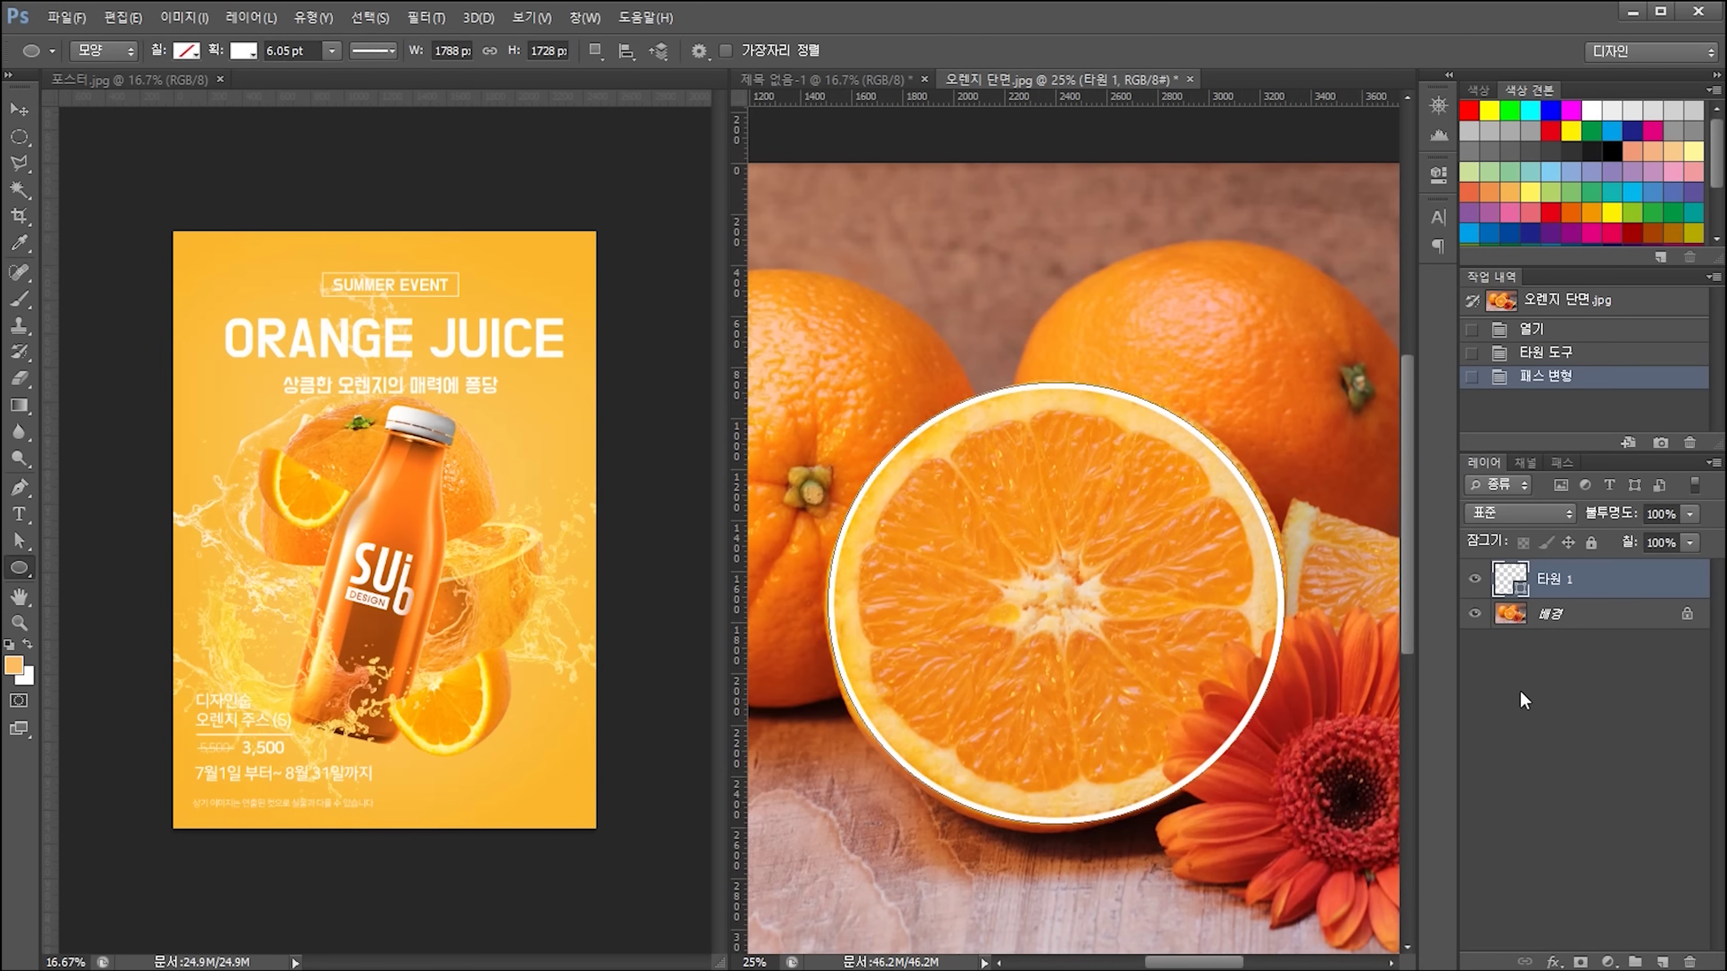
# - Load the ellipse as a selection, hide its layer, and copy the slice from the background to a new layer
pyautogui.keyDown('ctrl'); pyautogui.click(1515, 582); pyautogui.keyUp('ctrl')
pyautogui.click(1473, 580)
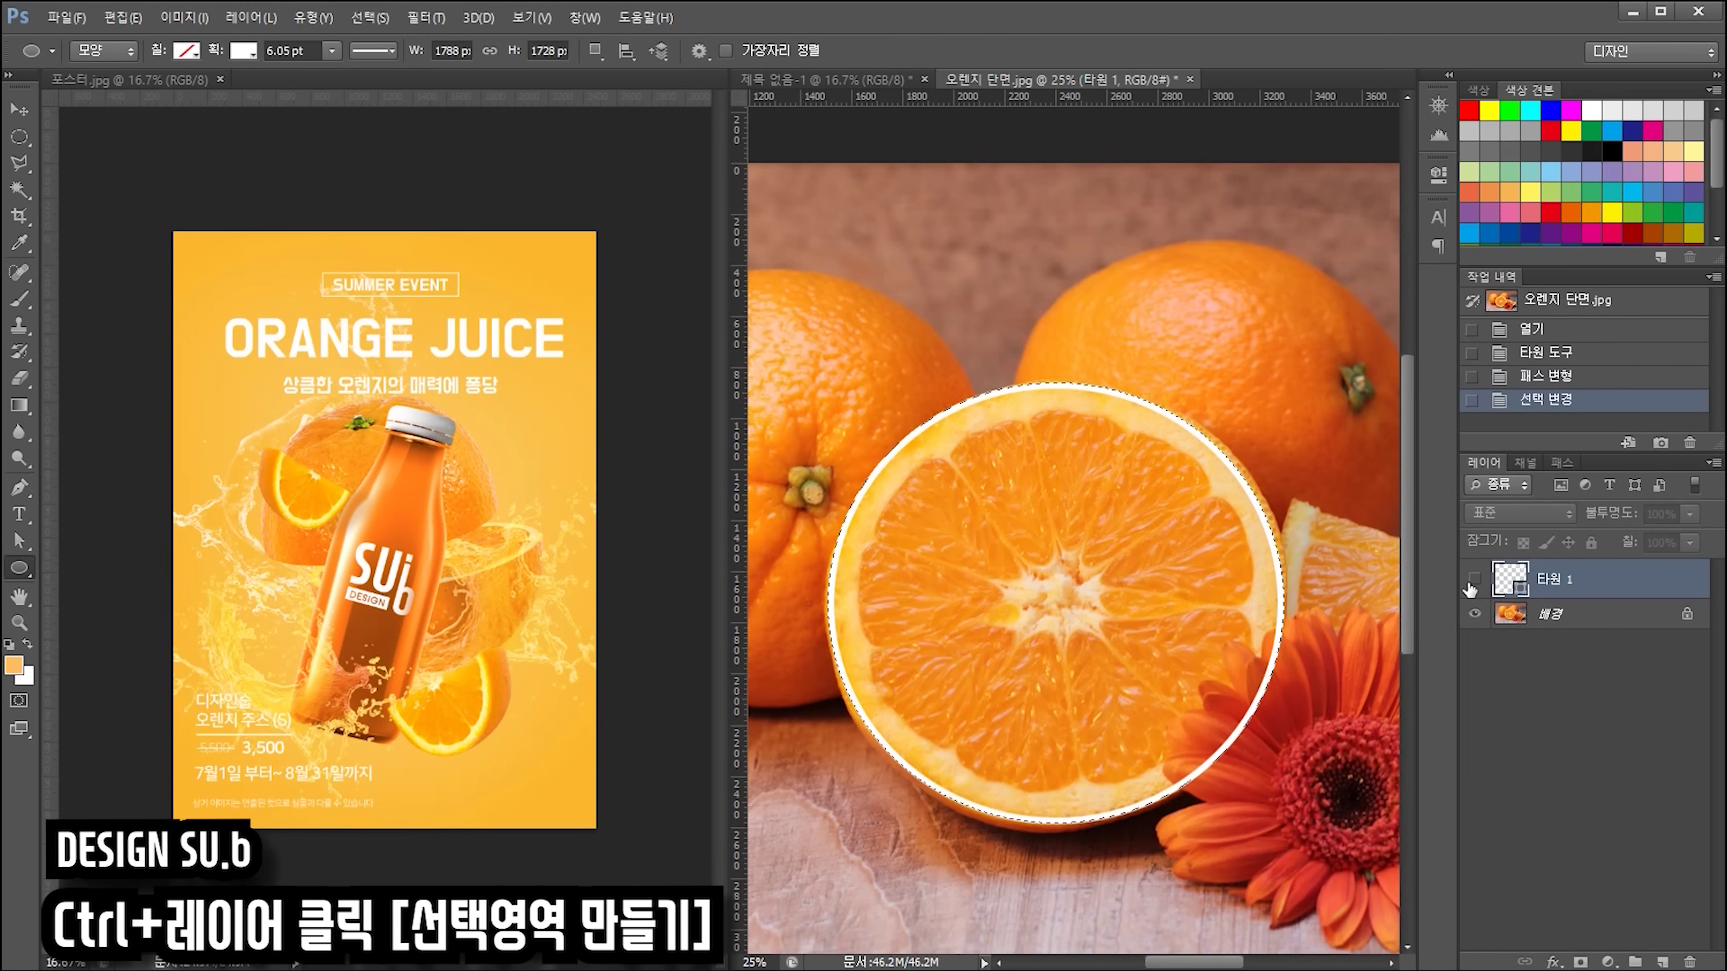
pyautogui.click(1534, 619)
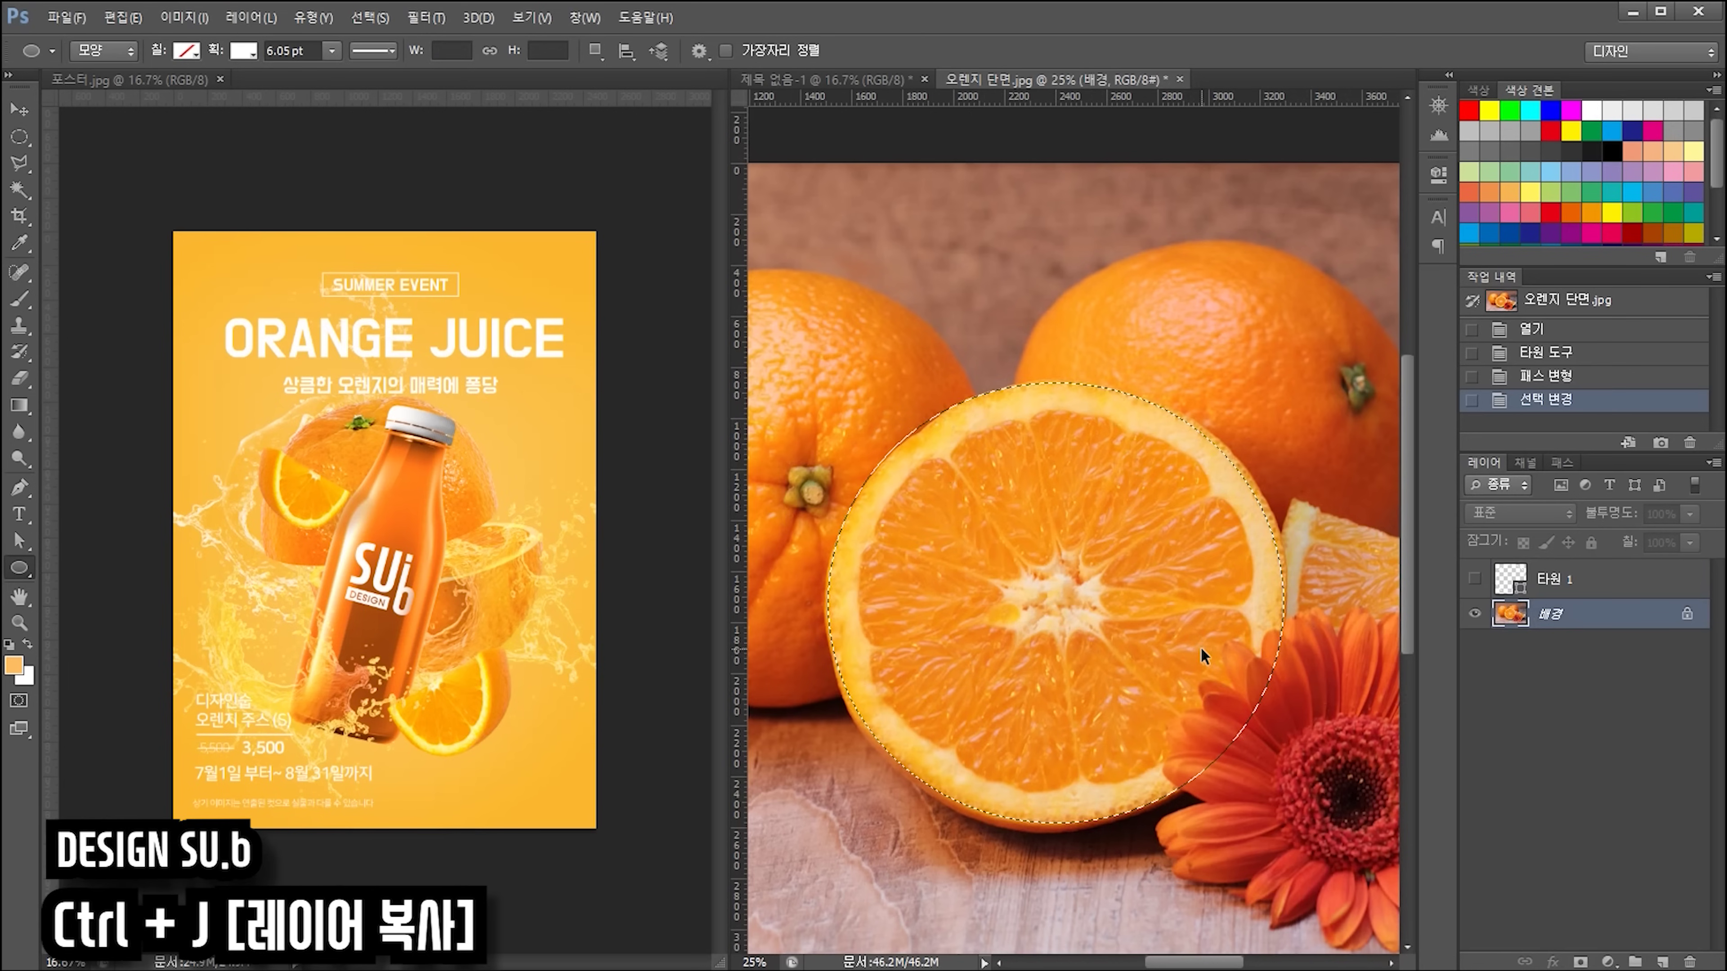
pyautogui.hotkey('ctrl', 'j')
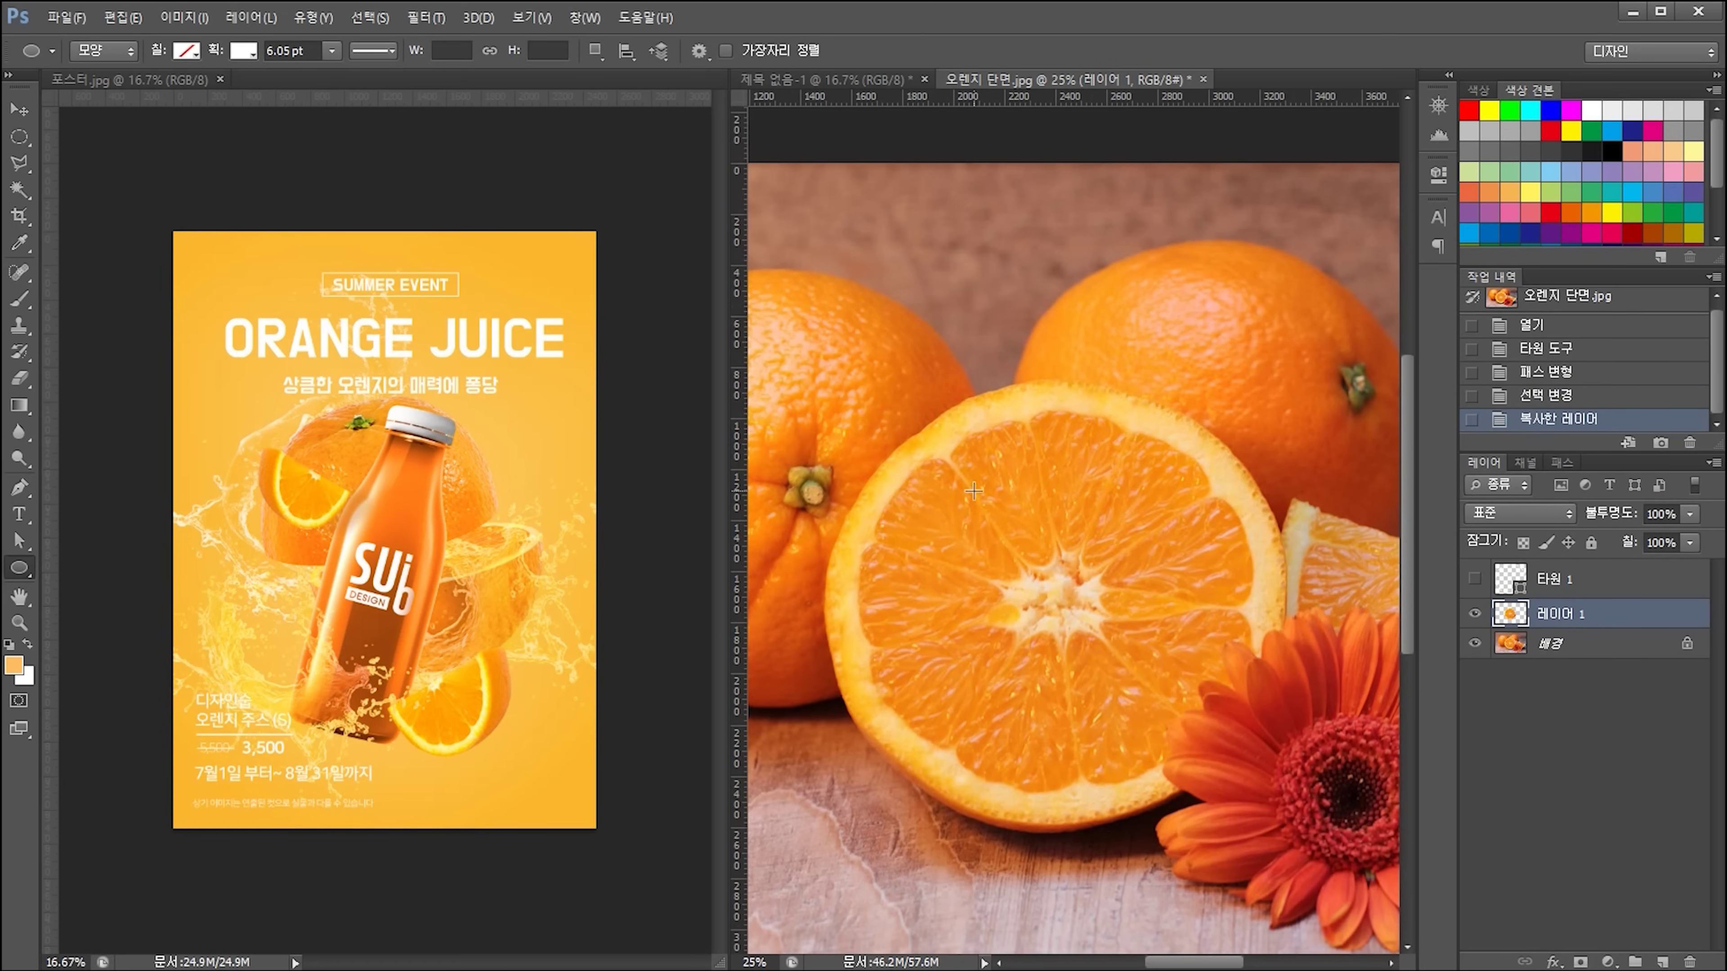
# - Bring the cut-out orange slice into the 제목 없음-1 document and position it over the lower orange piece
pyautogui.press('v')
pyautogui.moveTo(976, 494); pyautogui.dragTo(1123, 561)
pyautogui.moveTo(1169, 654); pyautogui.dragTo(1223, 572)
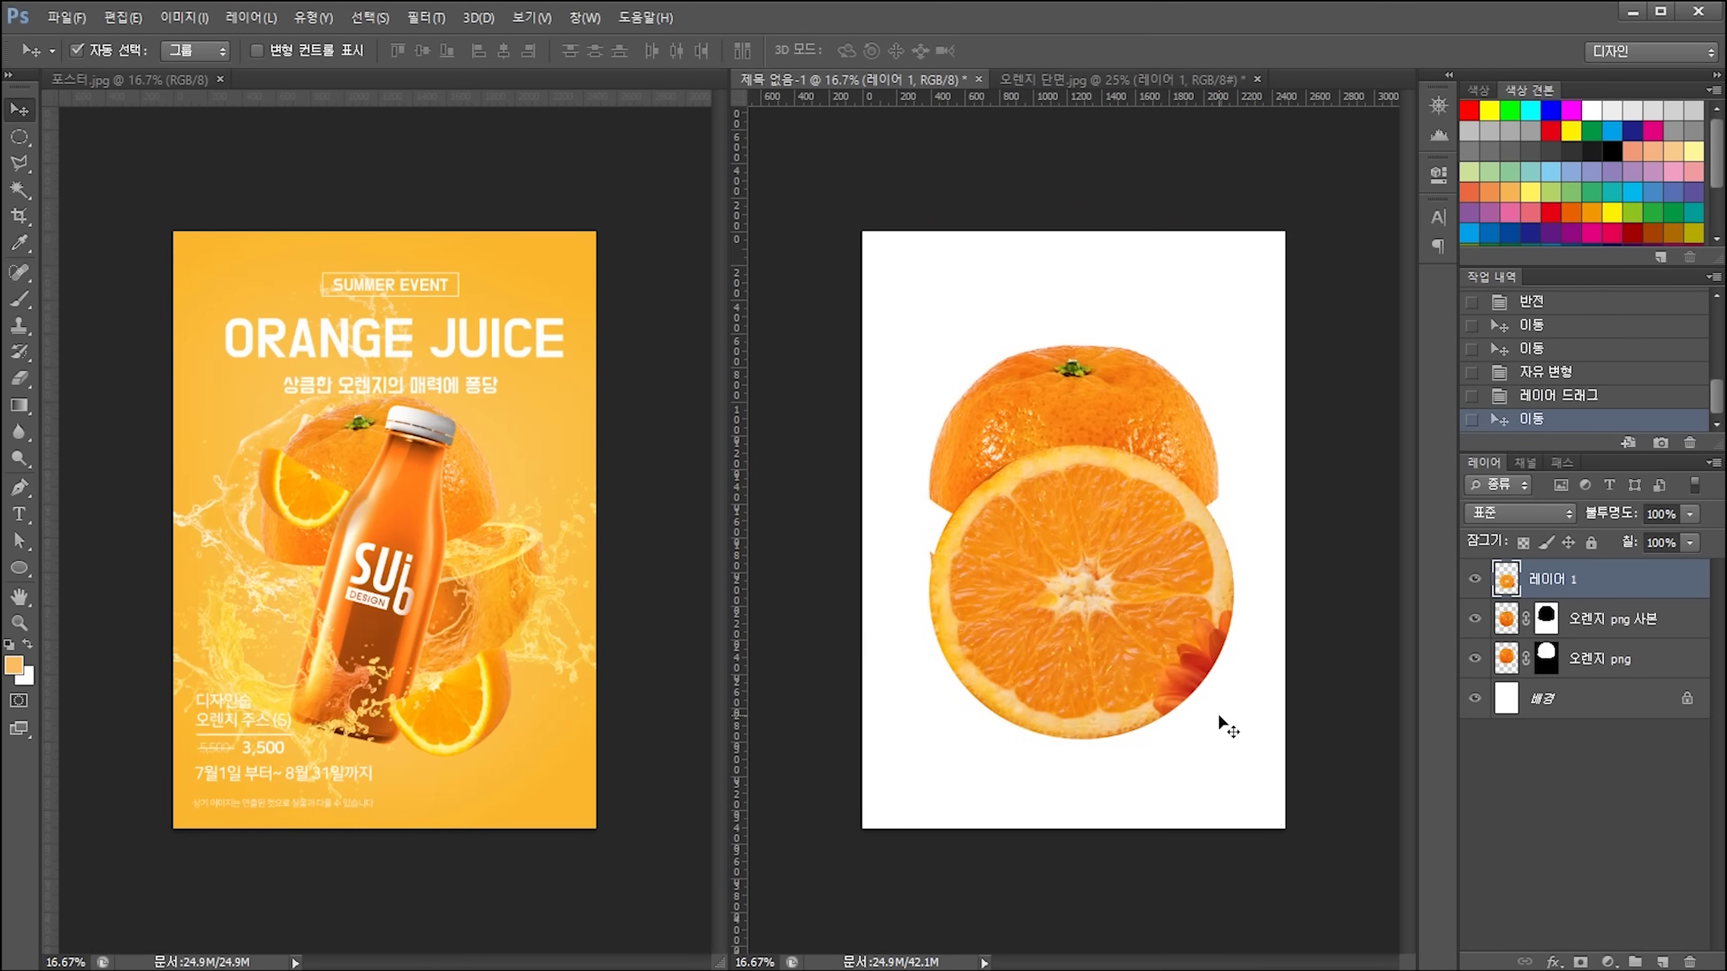
# - Lasso the clean orange segment and rind at the slice's upper right and copy it to a new layer
pyautogui.hotkey('ctrl', '+')
pyautogui.hotkey('ctrl', '+')
pyautogui.moveTo(1226, 706)
pyautogui.mouseDown()
pyautogui.moveTo(1237, 609)
pyautogui.moveTo(1139, 660)
pyautogui.mouseUp()
pyautogui.rightClick(19, 163)
pyautogui.click(117, 163)
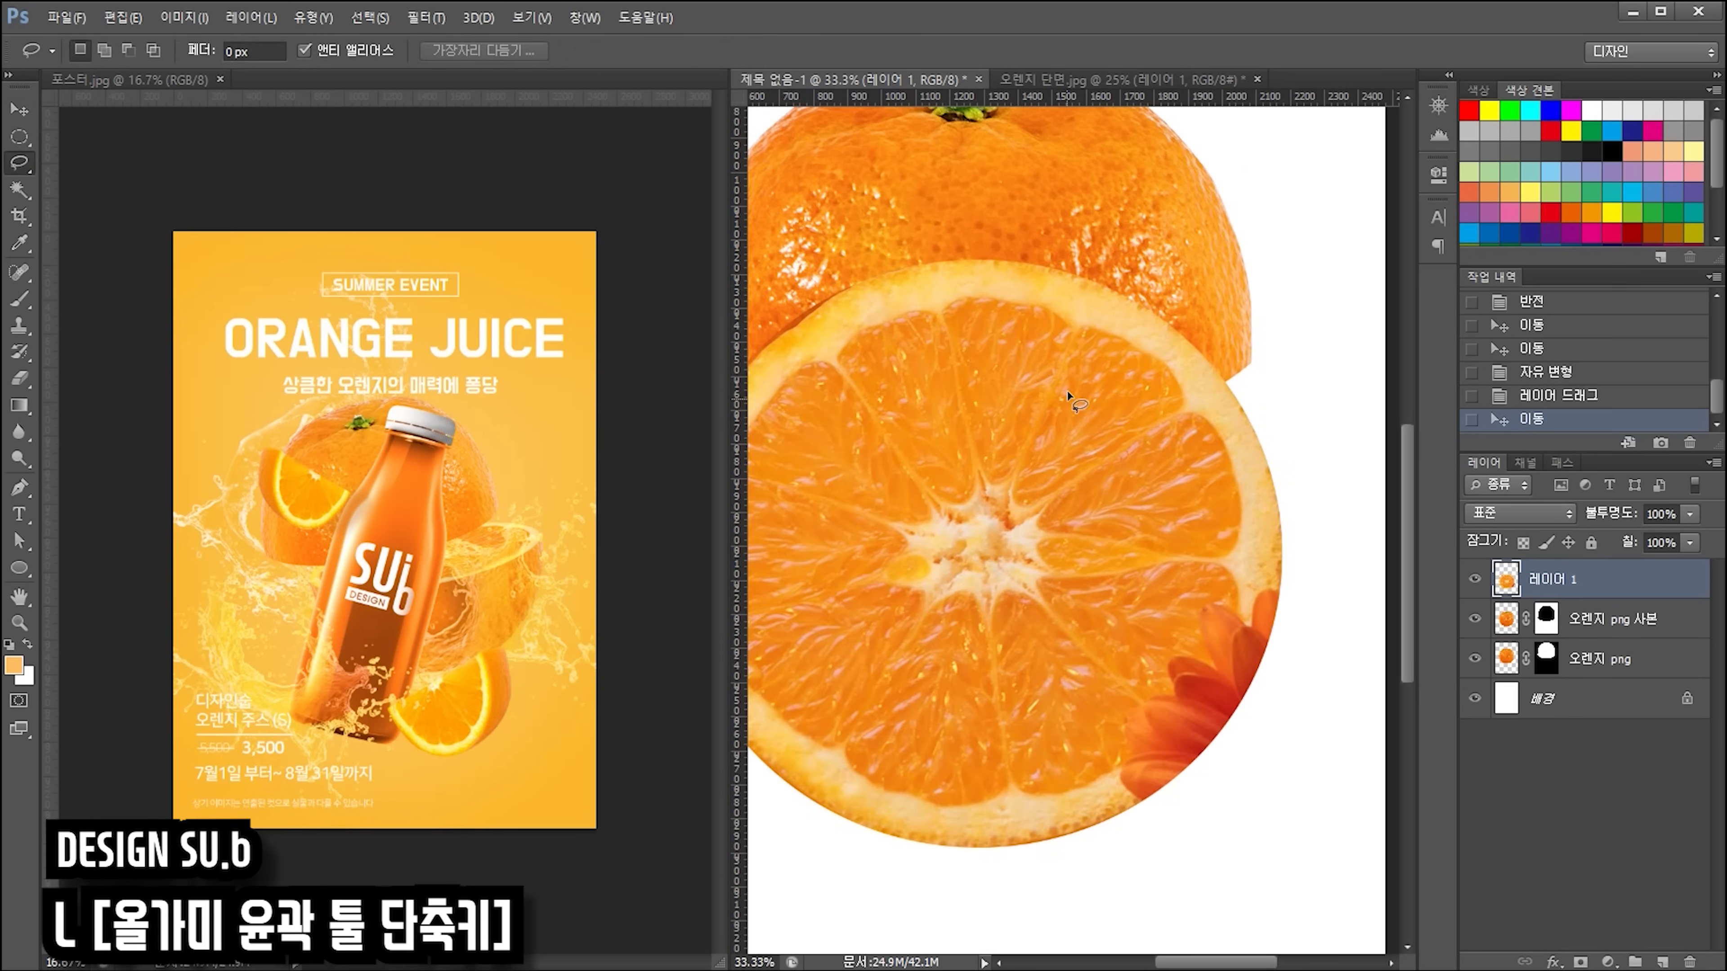
pyautogui.moveTo(1299, 527)
pyautogui.mouseDown()
pyautogui.moveTo(1265, 562)
pyautogui.moveTo(1166, 566)
pyautogui.moveTo(1122, 541)
pyautogui.moveTo(1072, 460)
pyautogui.moveTo(1035, 336)
pyautogui.moveTo(1089, 252)
pyautogui.moveTo(1338, 428)
pyautogui.moveTo(1299, 548)
pyautogui.mouseUp()
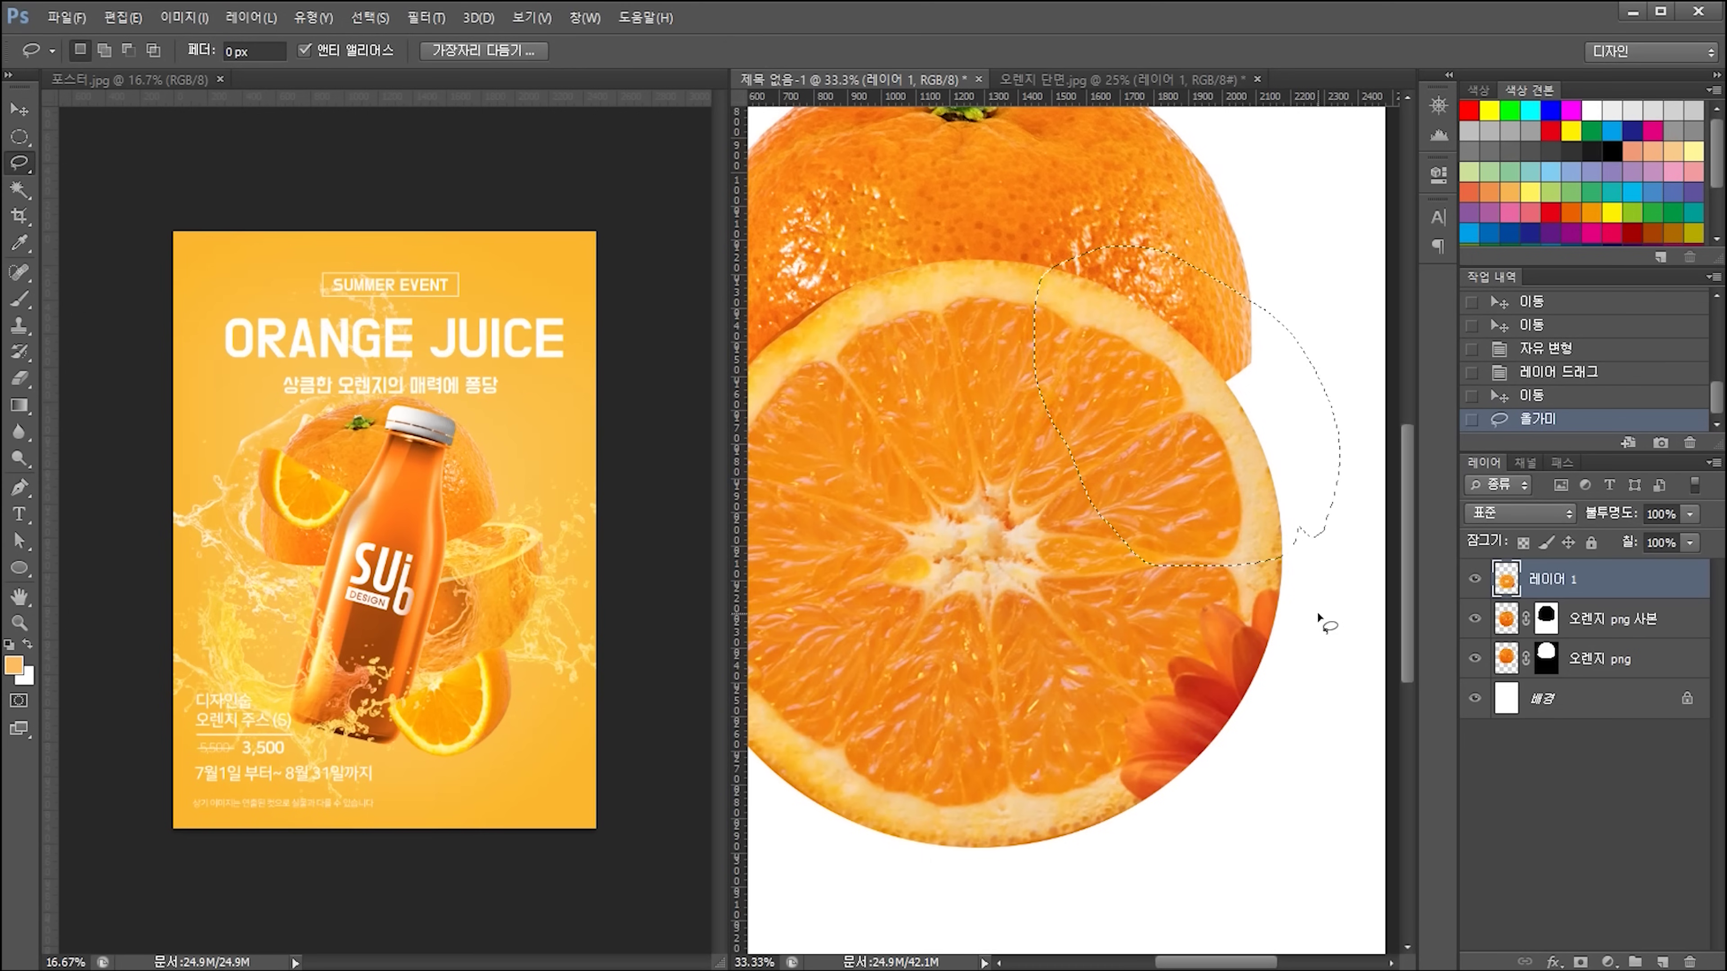
pyautogui.hotkey('ctrl', 'j')
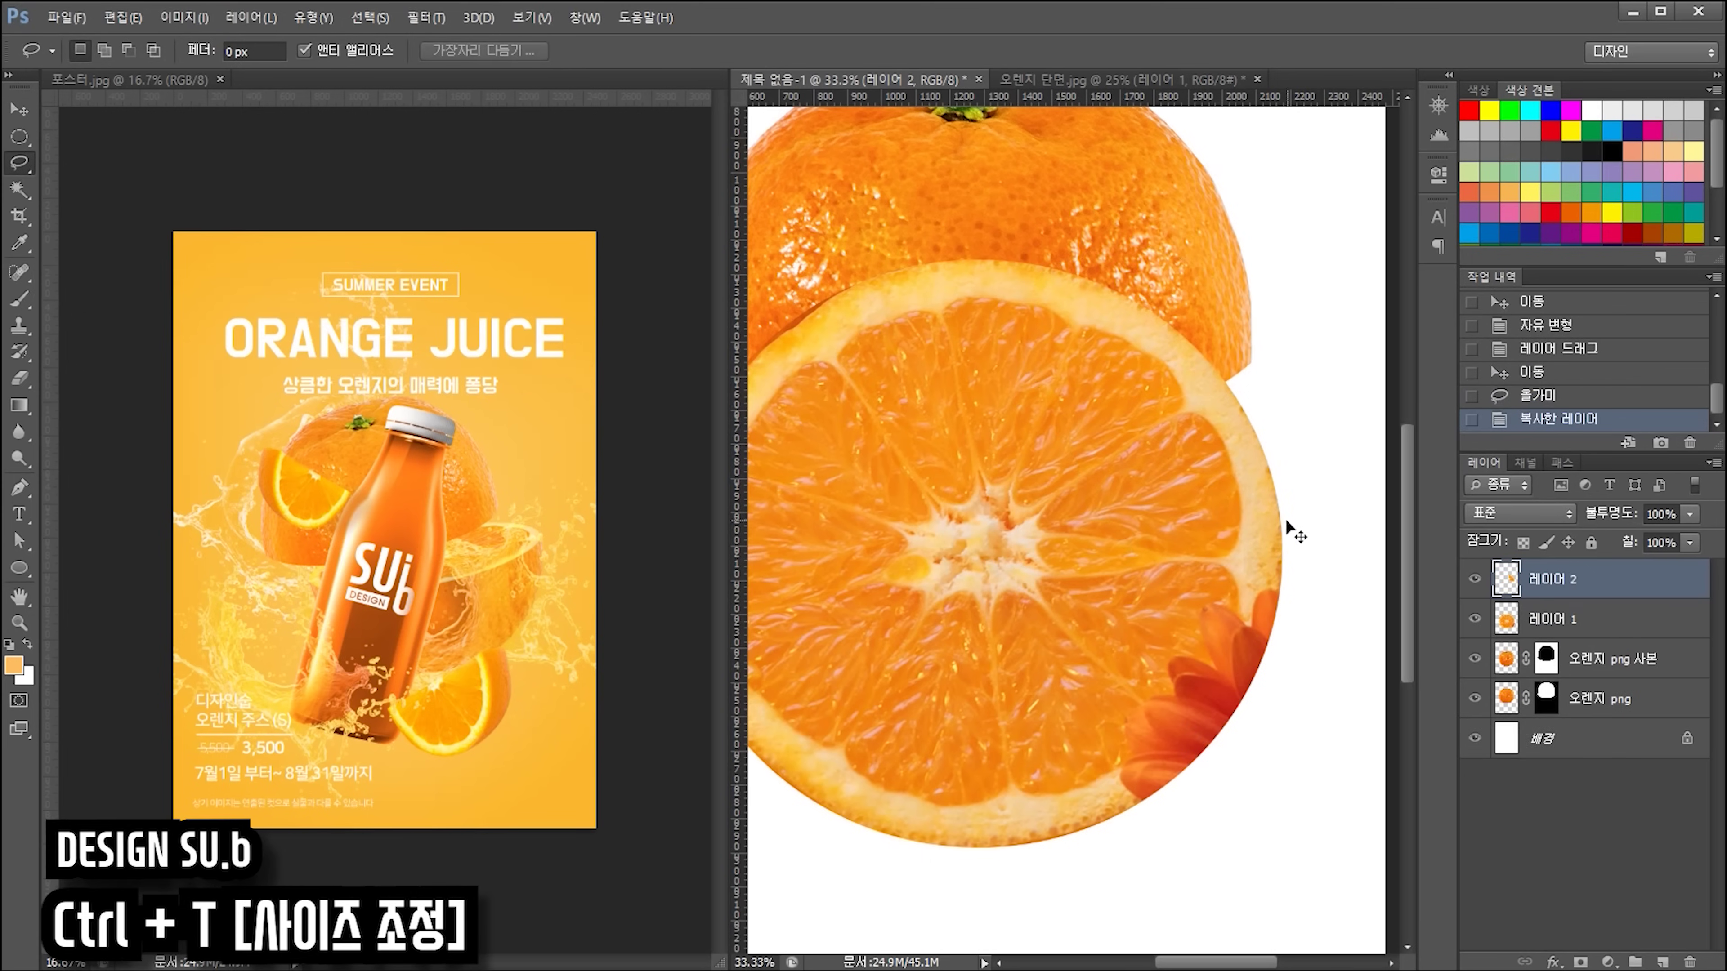
# - Rotate the copied segment by about 73° and place it over the red petals at the slice's lower right
pyautogui.hotkey('ctrl', 't')
pyautogui.moveTo(1209, 445); pyautogui.dragTo(1234, 729)
pyautogui.moveTo(1324, 681); pyautogui.dragTo(1251, 840)
pyautogui.moveTo(1262, 677); pyautogui.dragTo(1256, 652)
pyautogui.moveTo(1345, 600); pyautogui.dragTo(1340, 587)
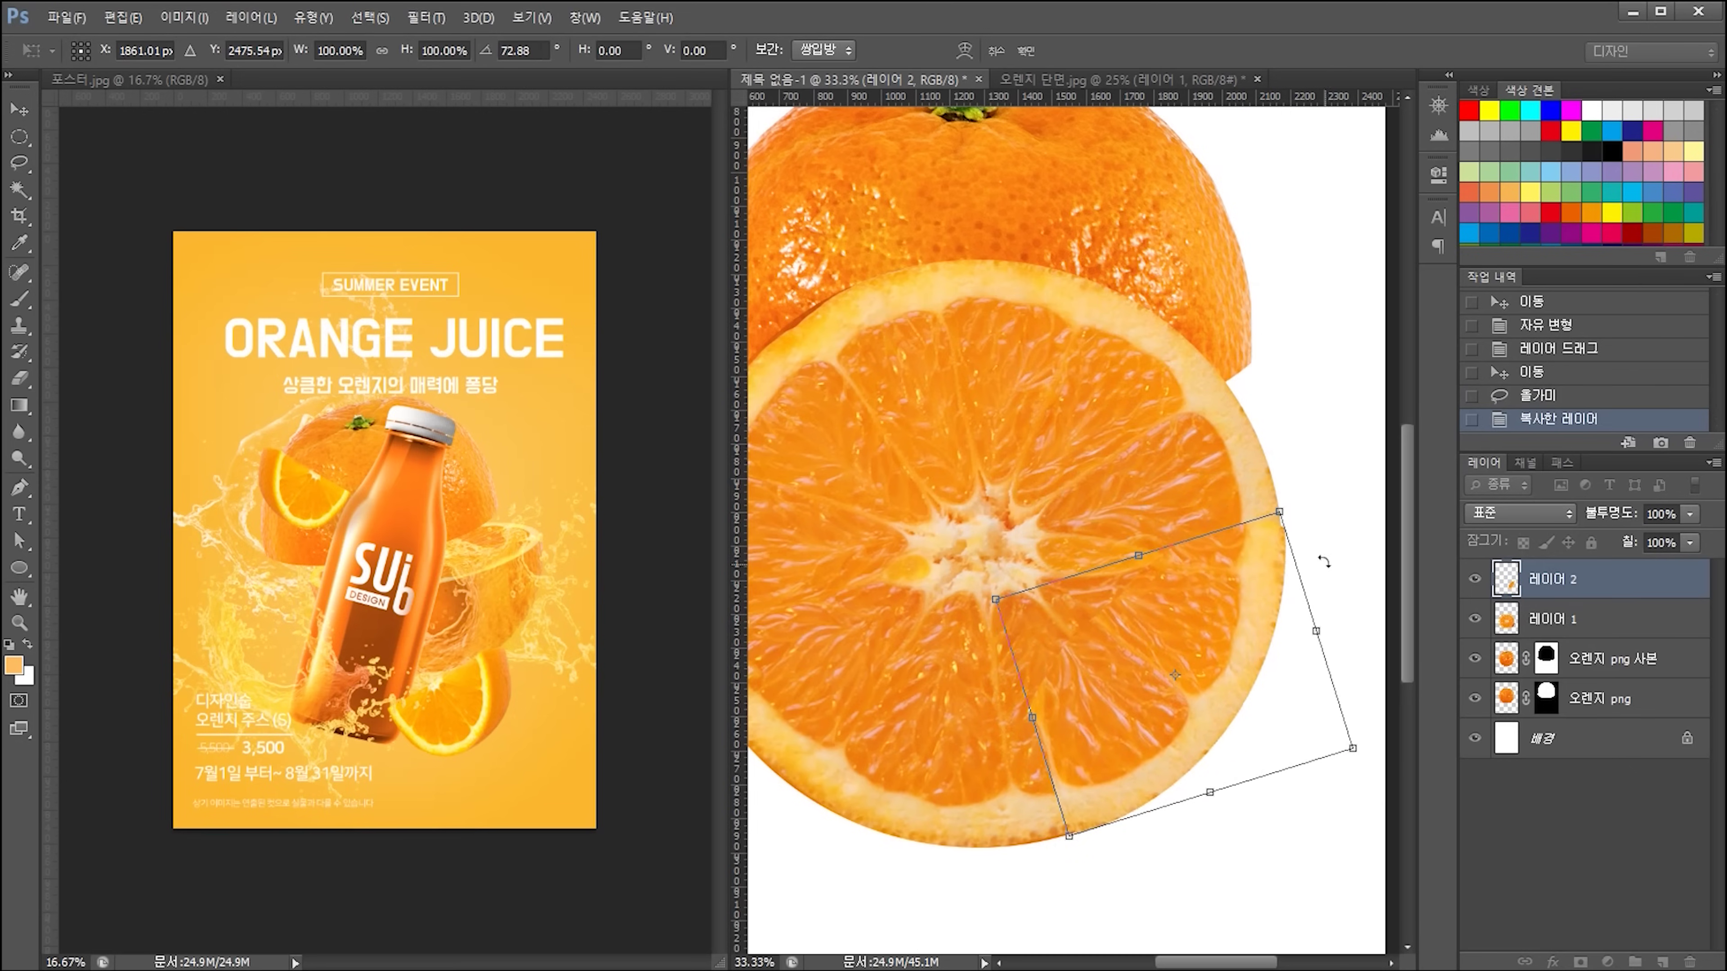
pyautogui.press('Return')
# - Nudge the patch down and rotate it slightly so its rind and segments line up with the slice beneath
pyautogui.moveTo(1246, 629); pyautogui.dragTo(1241, 658)
pyautogui.hotkey('ctrl', 'd')
pyautogui.press('v')
pyautogui.moveTo(1255, 588)
pyautogui.mouseDown()
pyautogui.moveTo(1256, 631)
pyautogui.moveTo(1255, 615)
pyautogui.mouseUp()
pyautogui.hotkey('ctrl', 't')
pyautogui.moveTo(1317, 482); pyautogui.dragTo(1330, 492)
pyautogui.click(1685, 519)
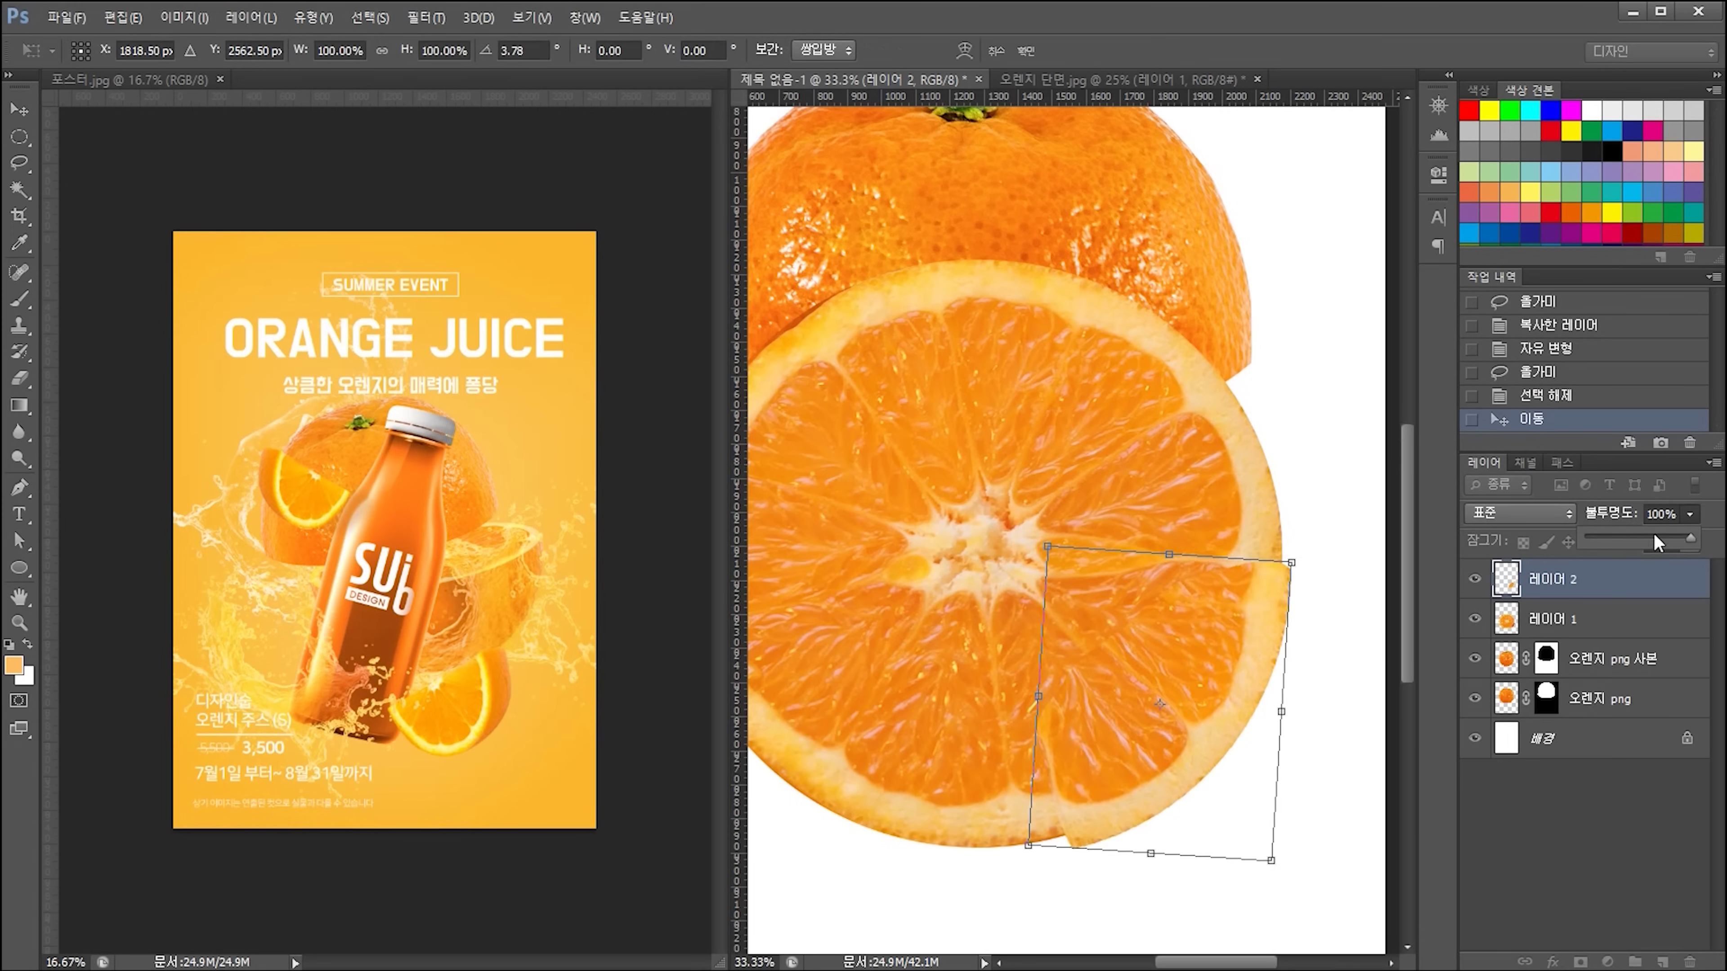
pyautogui.click(1648, 536)
pyautogui.moveTo(1188, 713); pyautogui.dragTo(1178, 704)
pyautogui.moveTo(1140, 844); pyautogui.dragTo(1141, 839)
pyautogui.press('Return')
# - Set the patch layer's opacity to 100%
pyautogui.click(1690, 517)
pyautogui.click(1688, 536)
pyautogui.click(1615, 586)
pyautogui.click(1692, 516)
pyautogui.moveTo(1716, 538); pyautogui.dragTo(1724, 537)
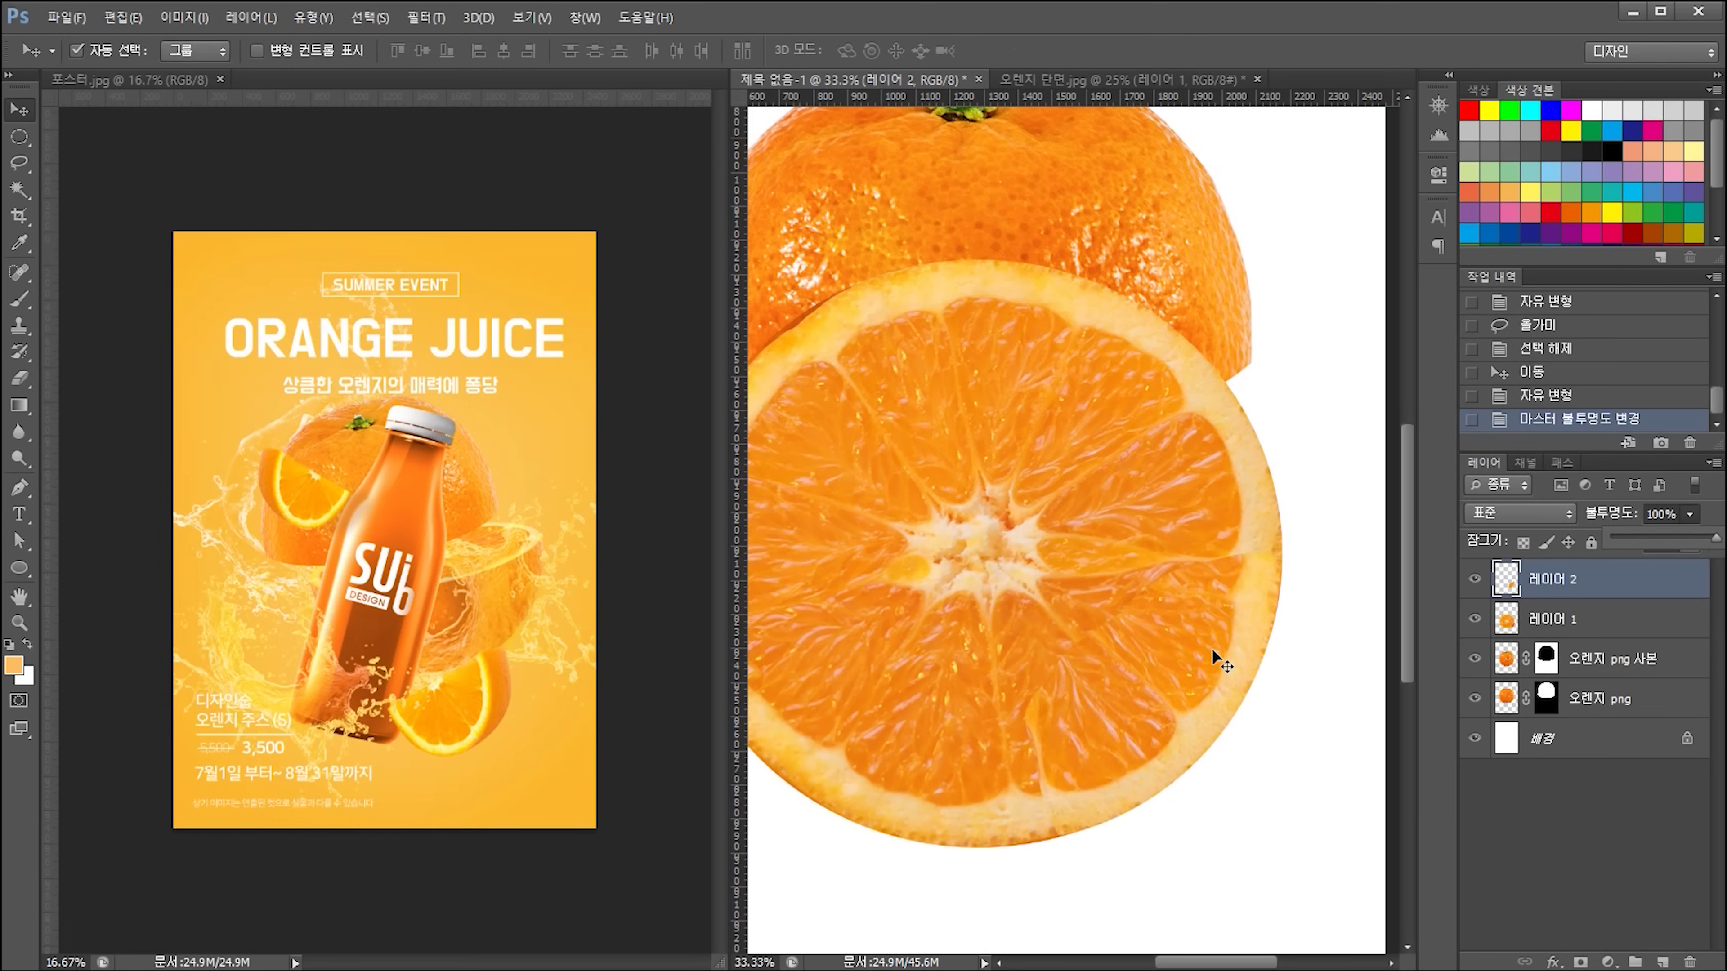
# - Erase the patch's inner edges with the Eraser so it blends into the surrounding slice
pyautogui.press('e')
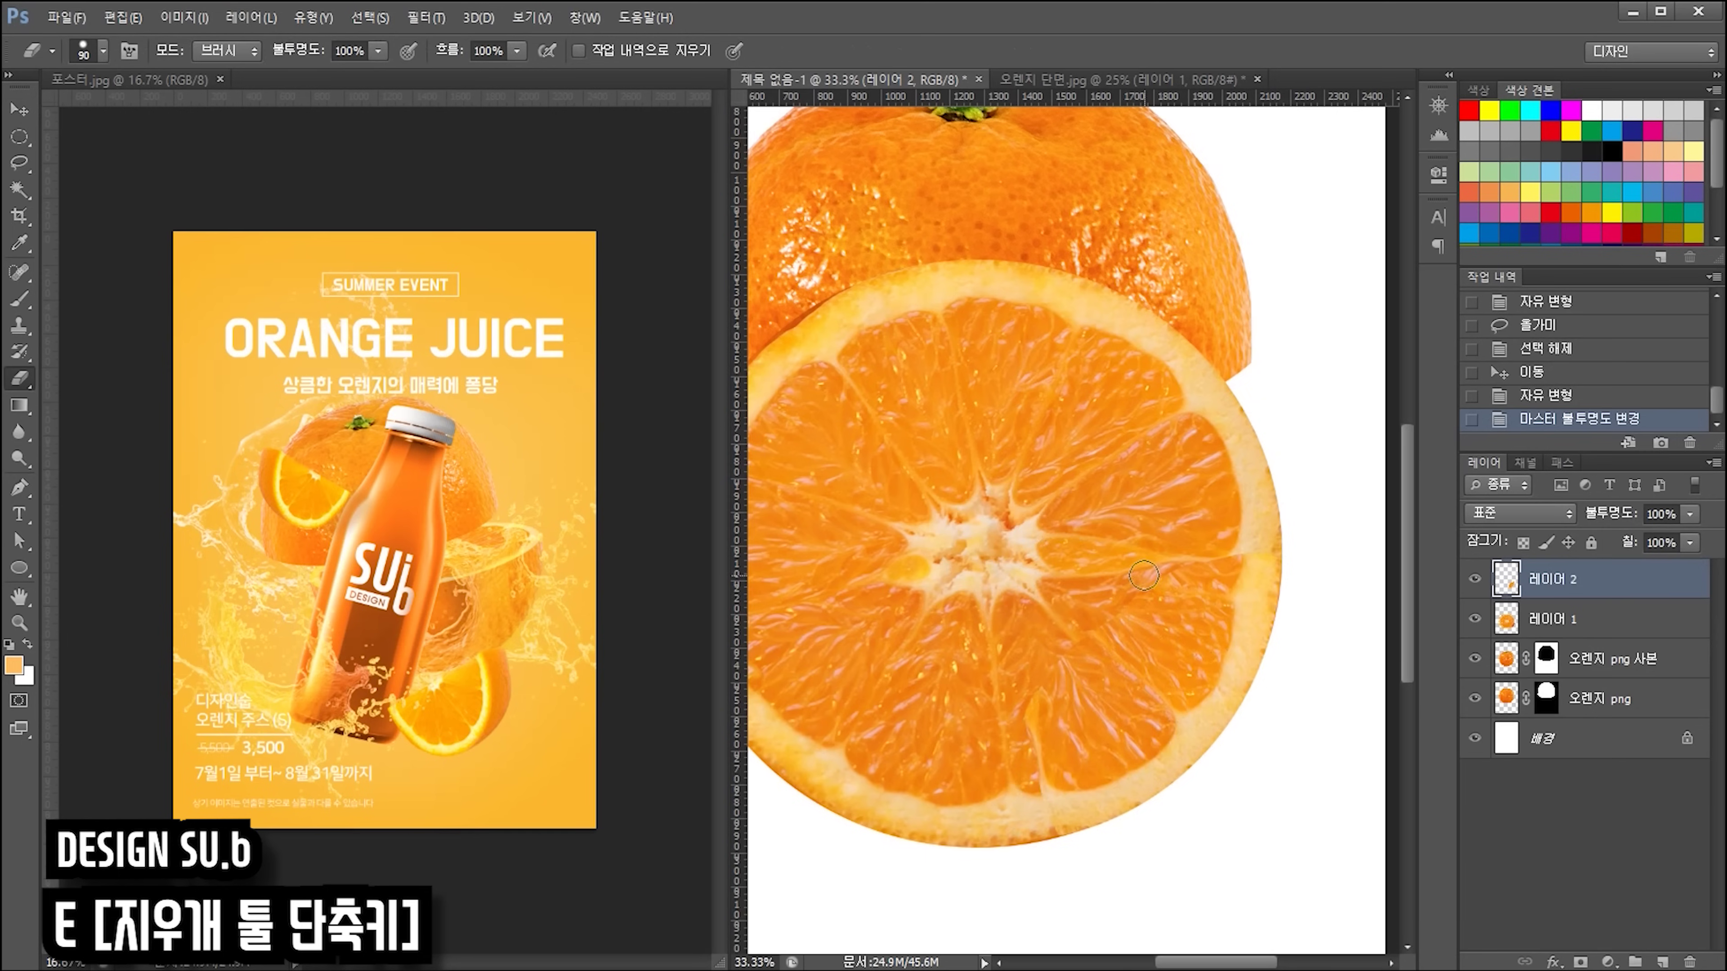
pyautogui.click(977, 484)
pyautogui.rightClick(1096, 553)
pyautogui.click(1127, 698)
pyautogui.moveTo(999, 639); pyautogui.dragTo(1035, 742)
pyautogui.moveTo(1029, 714); pyautogui.dragTo(1044, 789)
pyautogui.moveTo(1040, 762); pyautogui.dragTo(1050, 800)
pyautogui.moveTo(1162, 571)
pyautogui.mouseDown()
pyautogui.moveTo(1224, 555)
pyautogui.moveTo(1279, 570)
pyautogui.mouseUp()
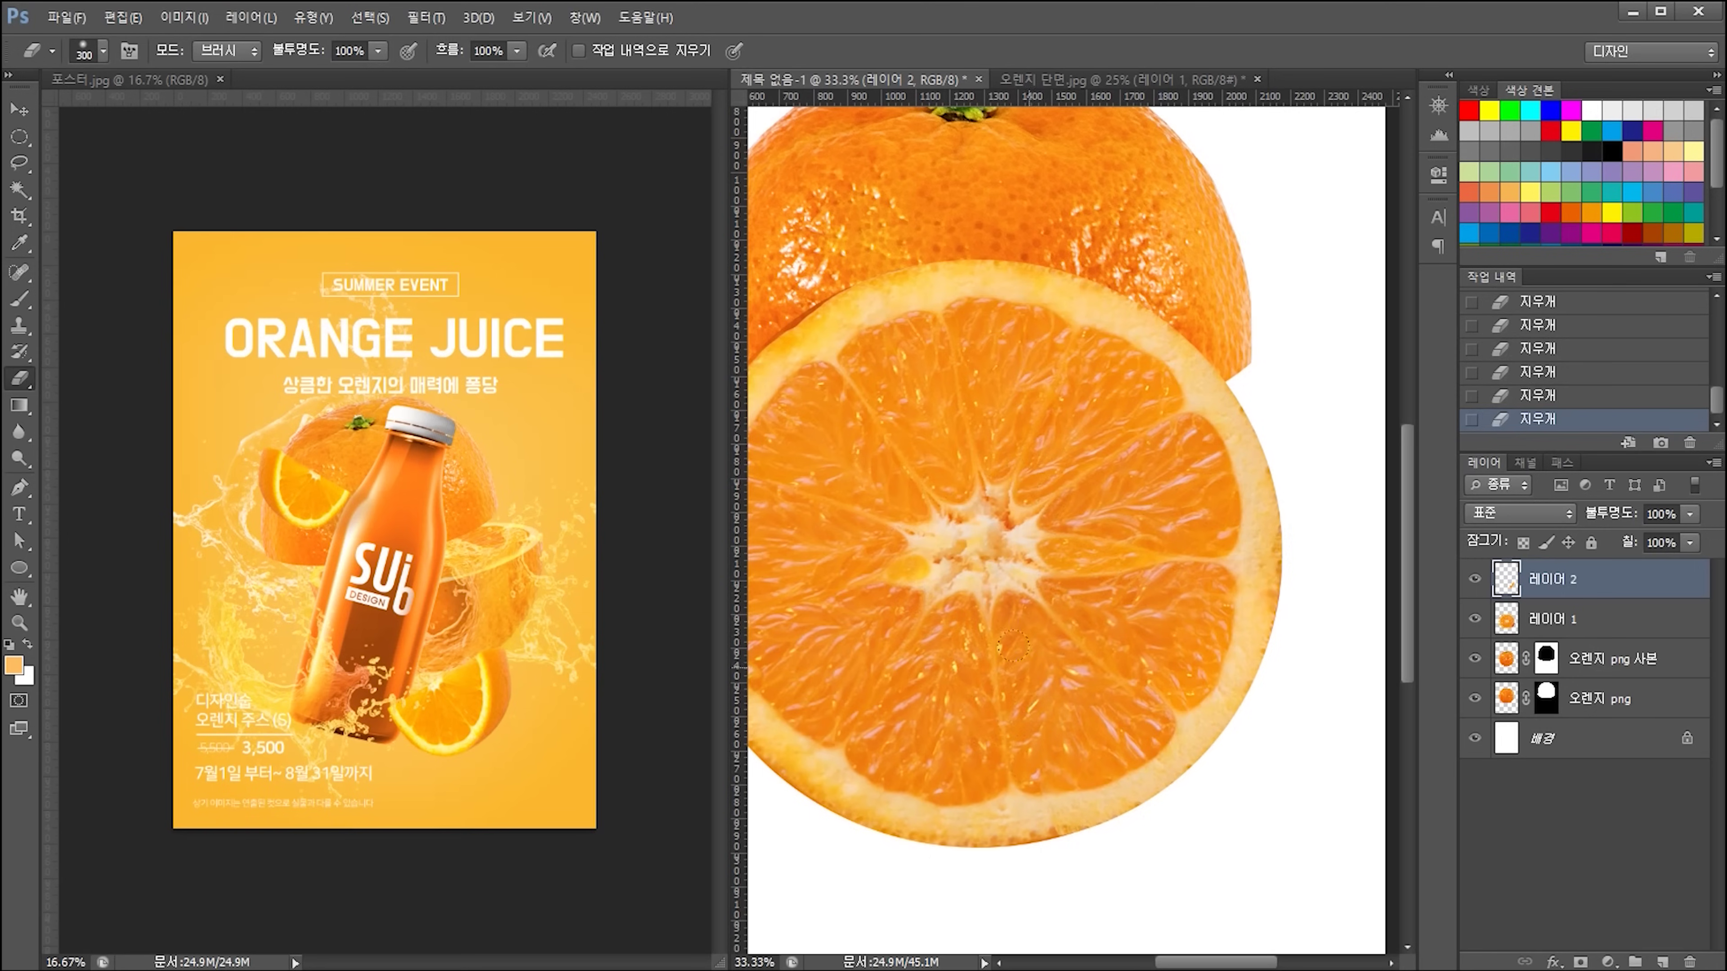
# - Merge the patch with the slice layer, shift it up slightly, and send it behind both orange halves
pyautogui.hotkey('ctrl', '-')
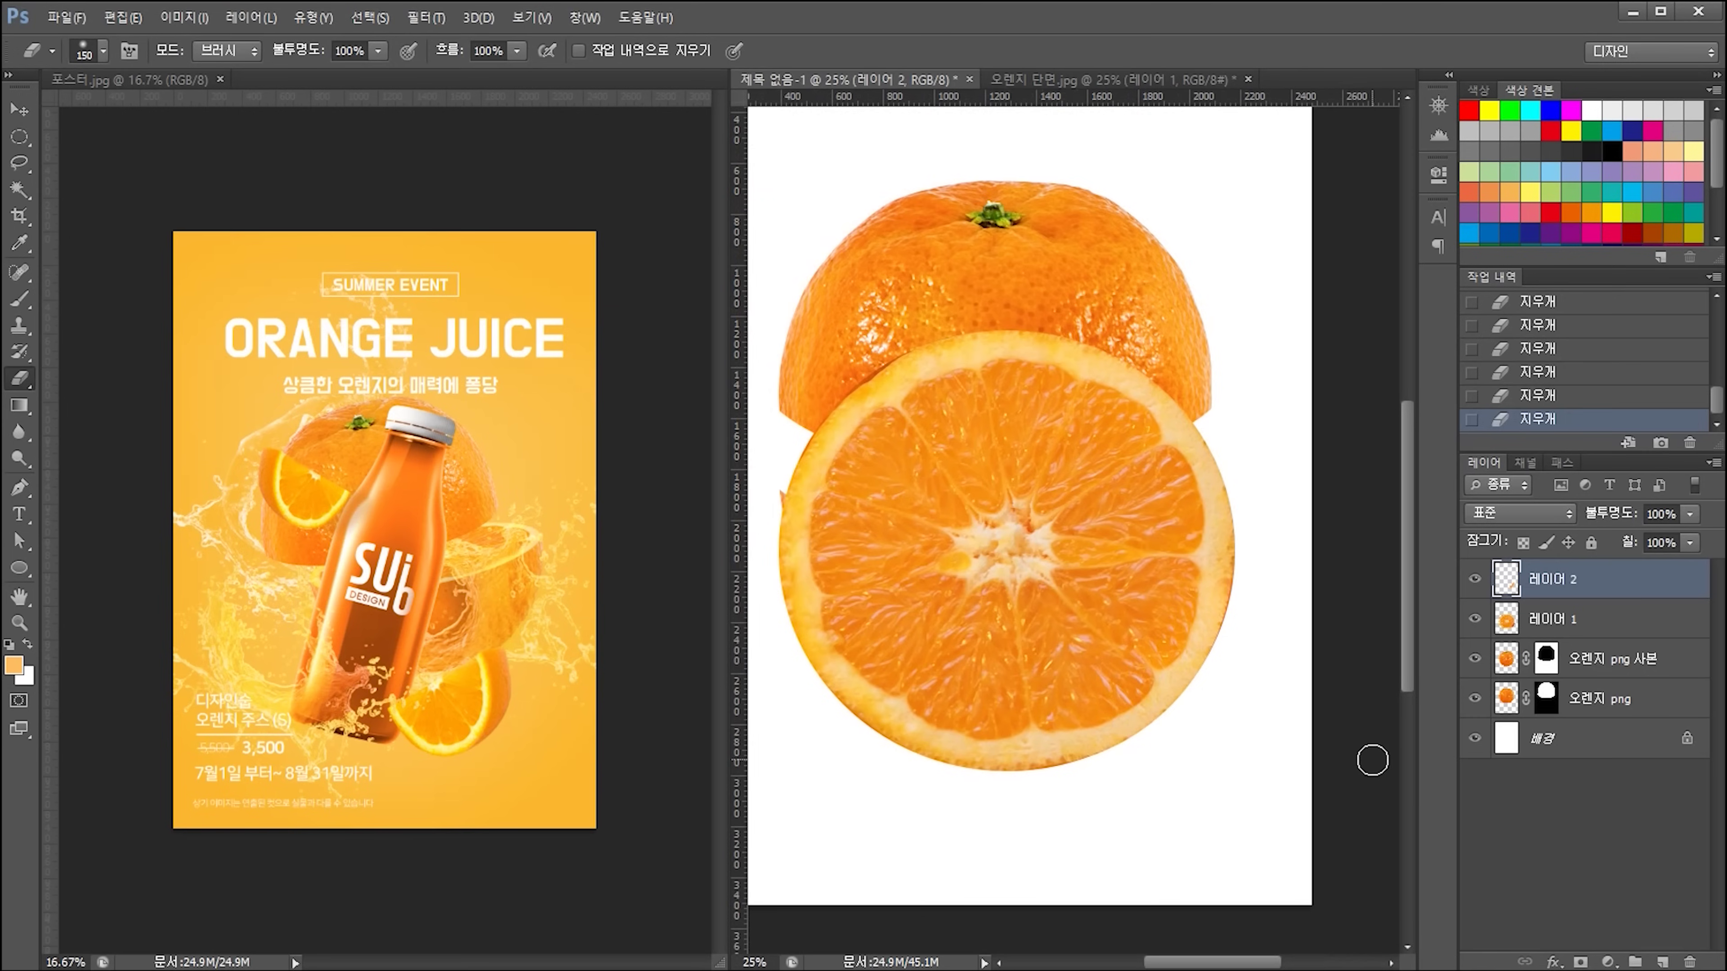
pyautogui.keyDown('shift'); pyautogui.click(1595, 633); pyautogui.keyUp('shift')
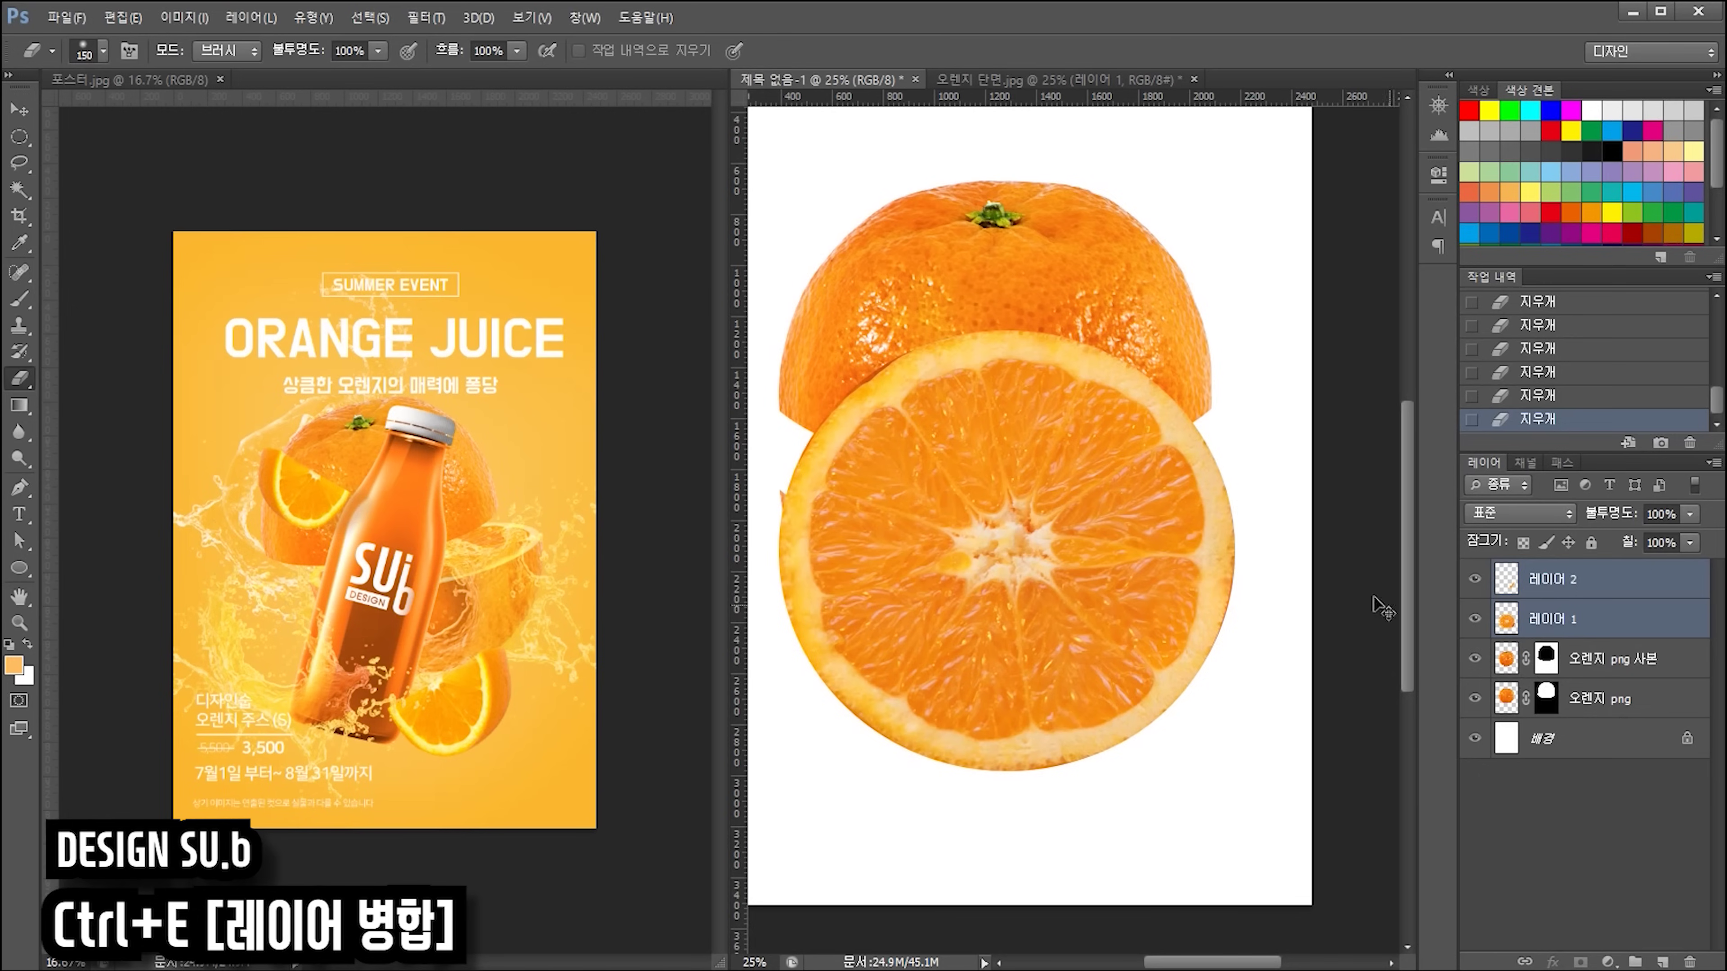
pyautogui.hotkey('ctrl', 'e')
pyautogui.press('v')
pyautogui.moveTo(1103, 544); pyautogui.dragTo(1100, 490)
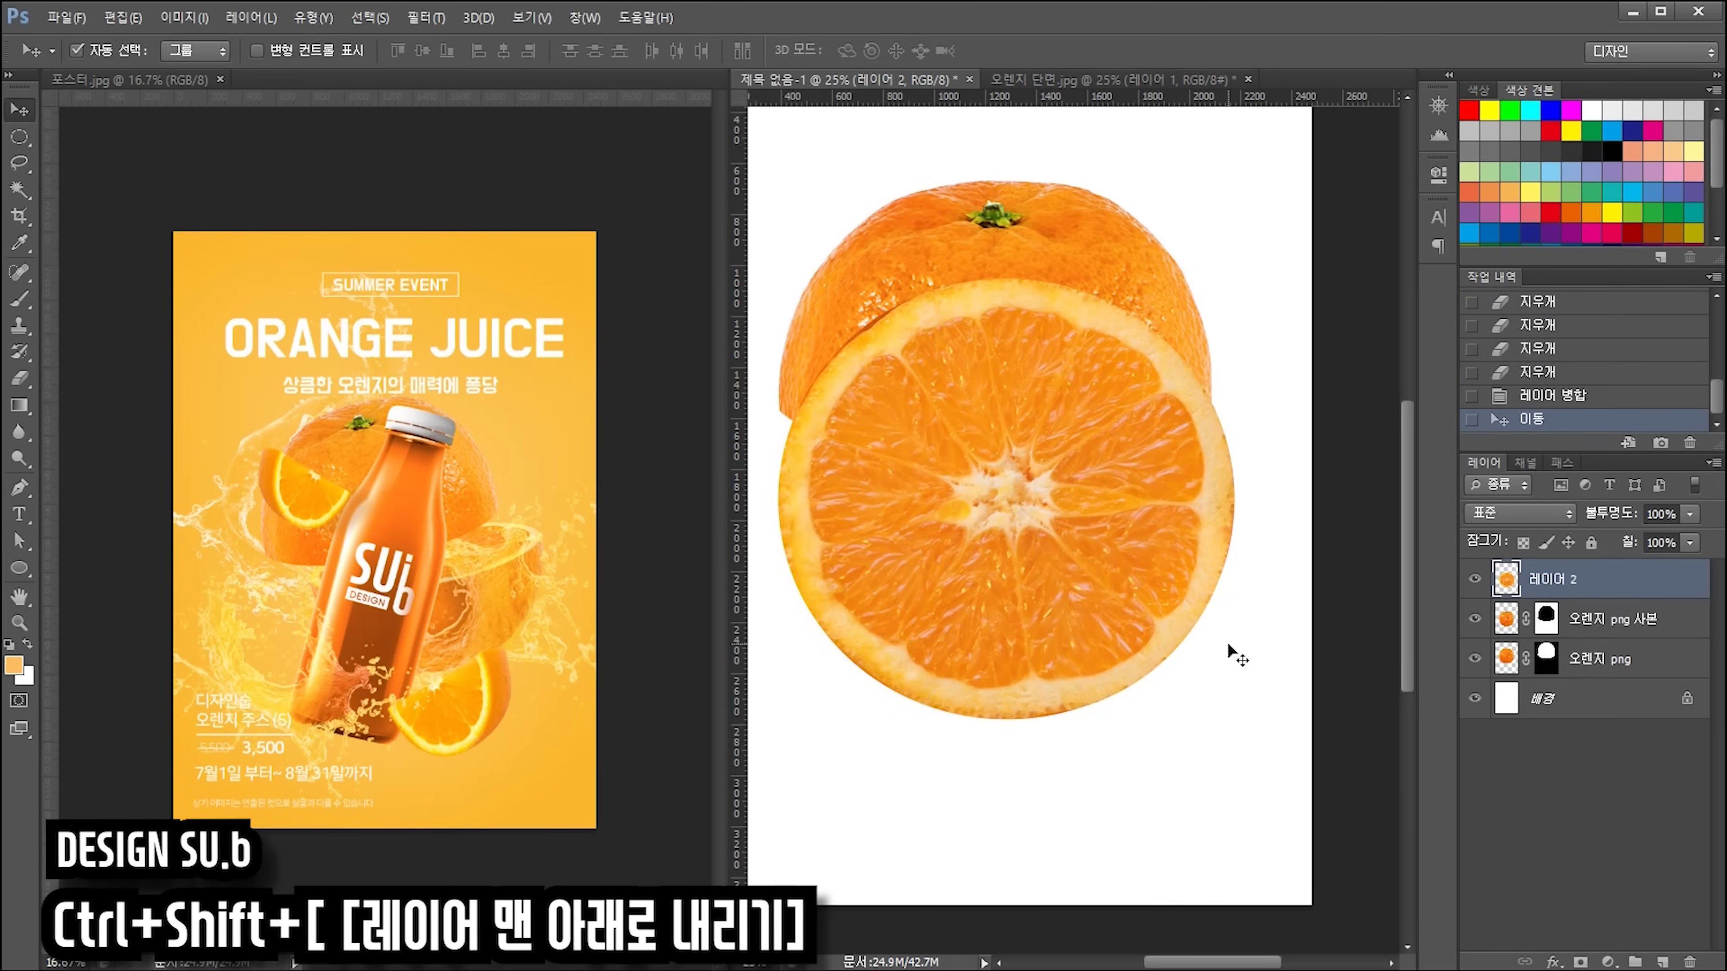
pyautogui.hotkey('ctrl', 'shift', '[')
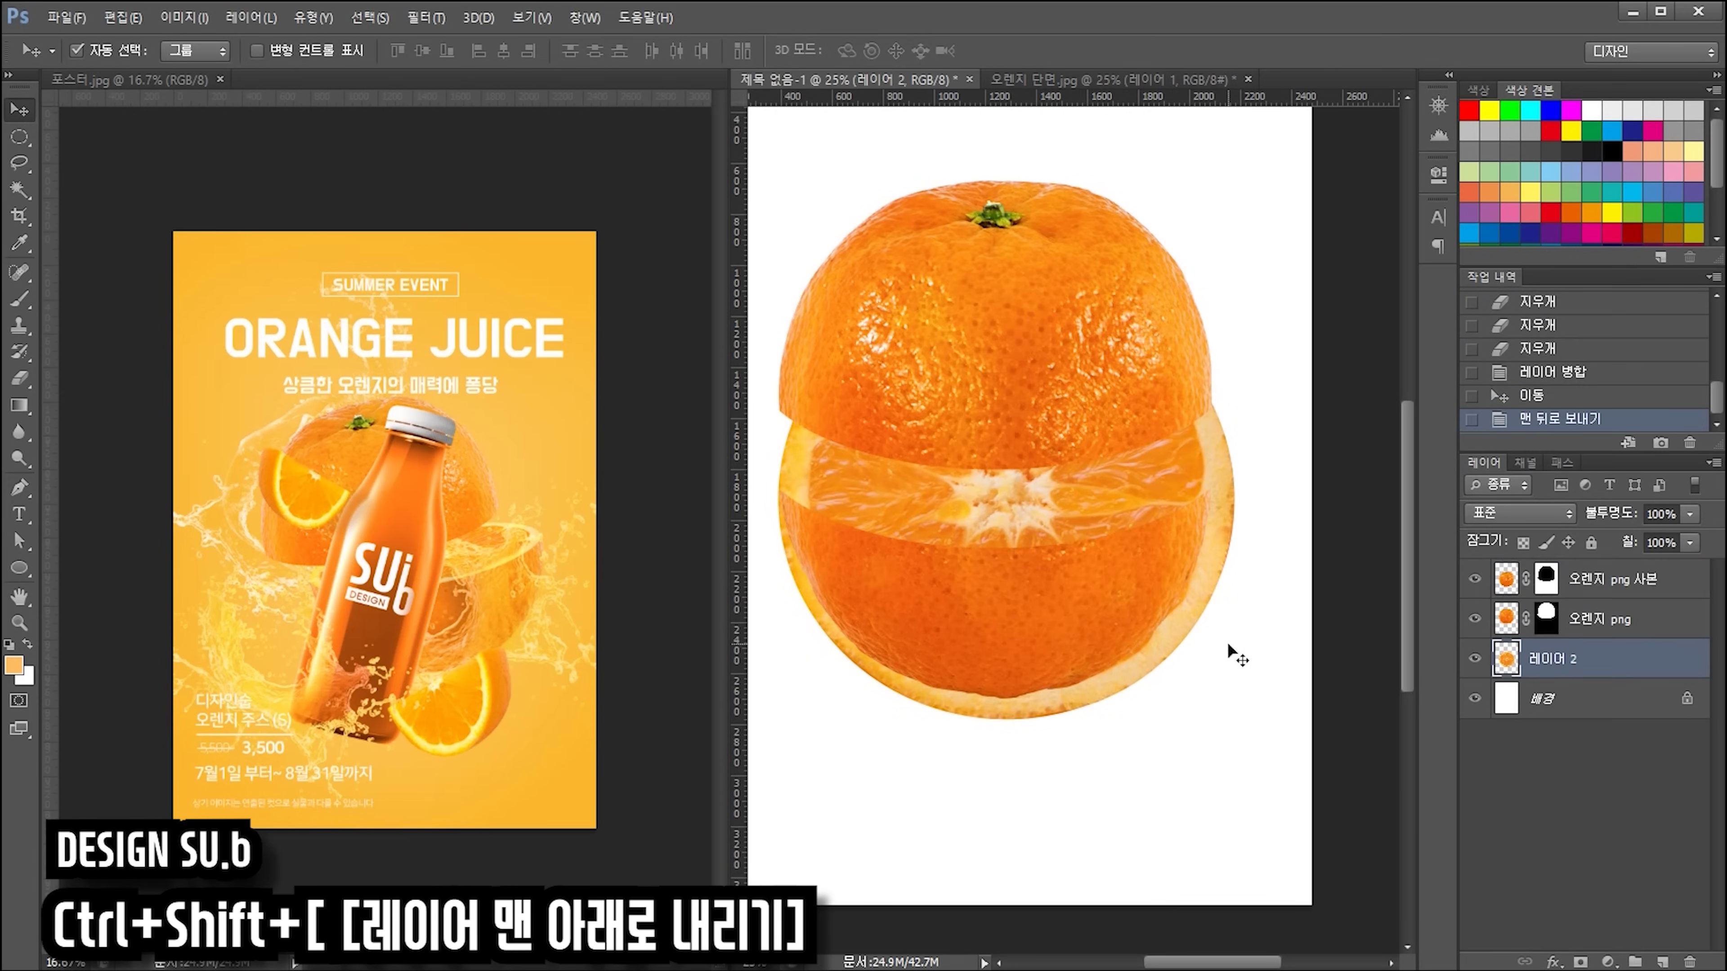
# - Hide the upper orange half and move the slice up above the lower half
pyautogui.click(1006, 316)
pyautogui.click(1472, 626)
pyautogui.moveTo(1105, 495); pyautogui.dragTo(1093, 454)
pyautogui.moveTo(1066, 536); pyautogui.dragTo(1064, 419)
# - Flatten and slightly skew the slice to about 93% width and 27% height so it fits the lower half's cut face
pyautogui.hotkey('ctrl', 't')
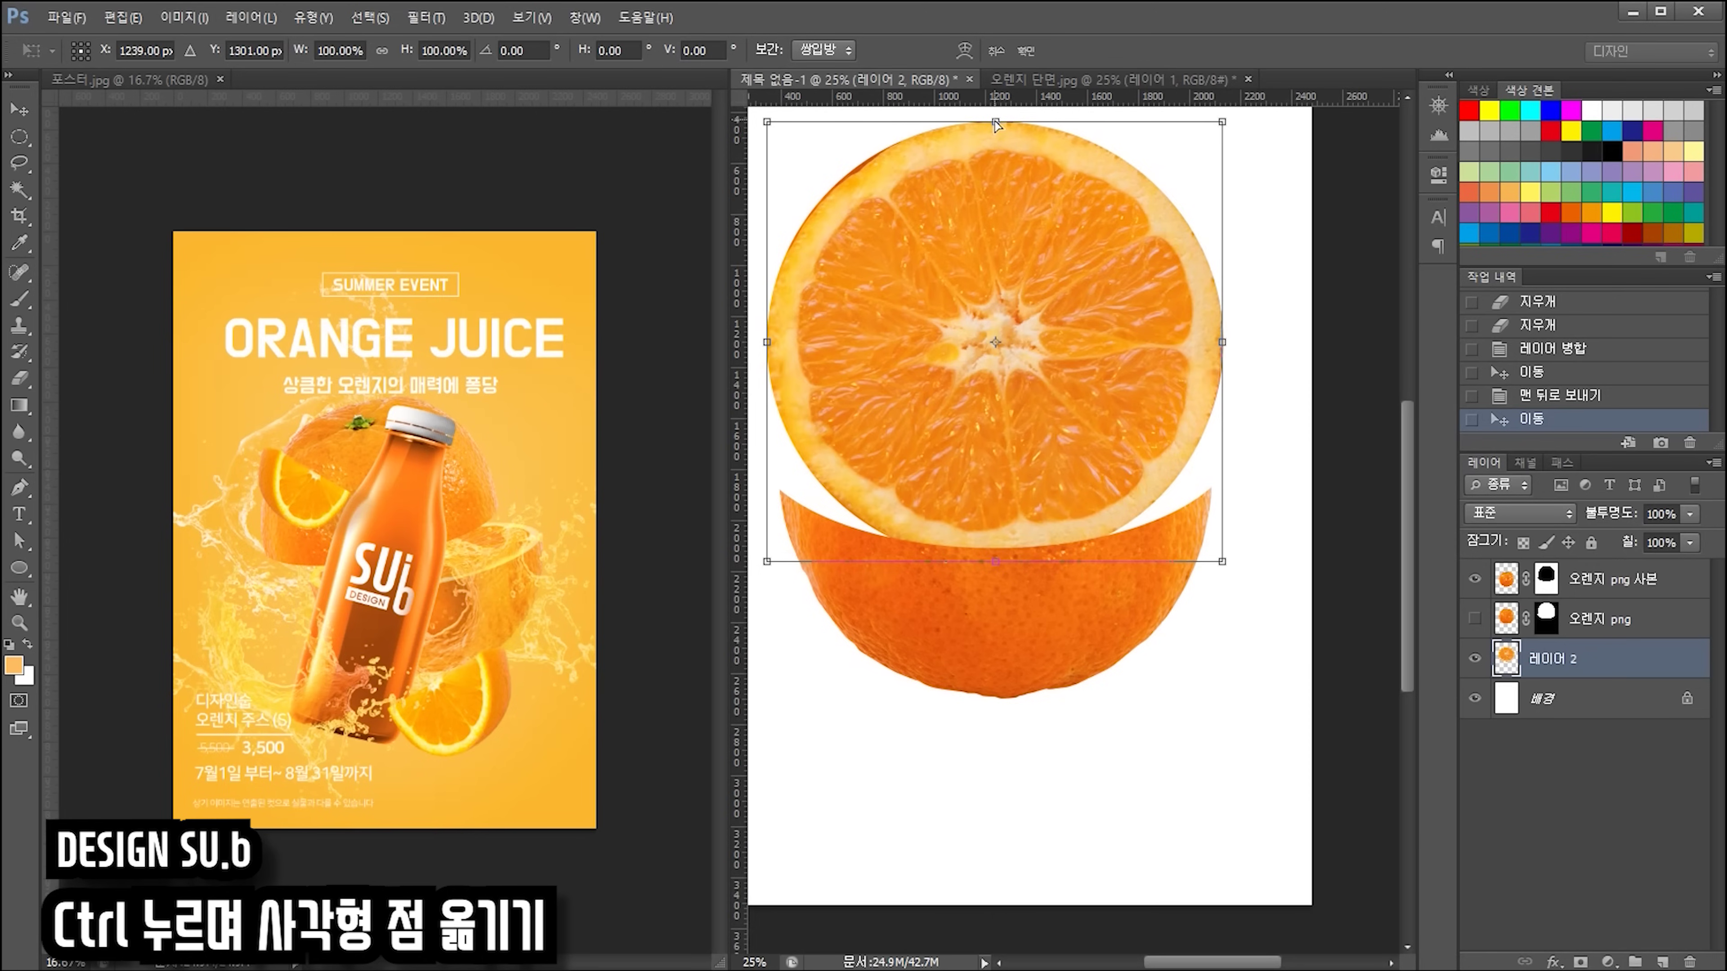
pyautogui.moveTo(995, 125); pyautogui.dragTo(995, 444)
pyautogui.moveTo(1051, 536); pyautogui.dragTo(994, 545)
pyautogui.moveTo(760, 481); pyautogui.dragTo(784, 483)
pyautogui.moveTo(1217, 484); pyautogui.dragTo(1206, 481)
pyautogui.moveTo(989, 415); pyautogui.dragTo(990, 427)
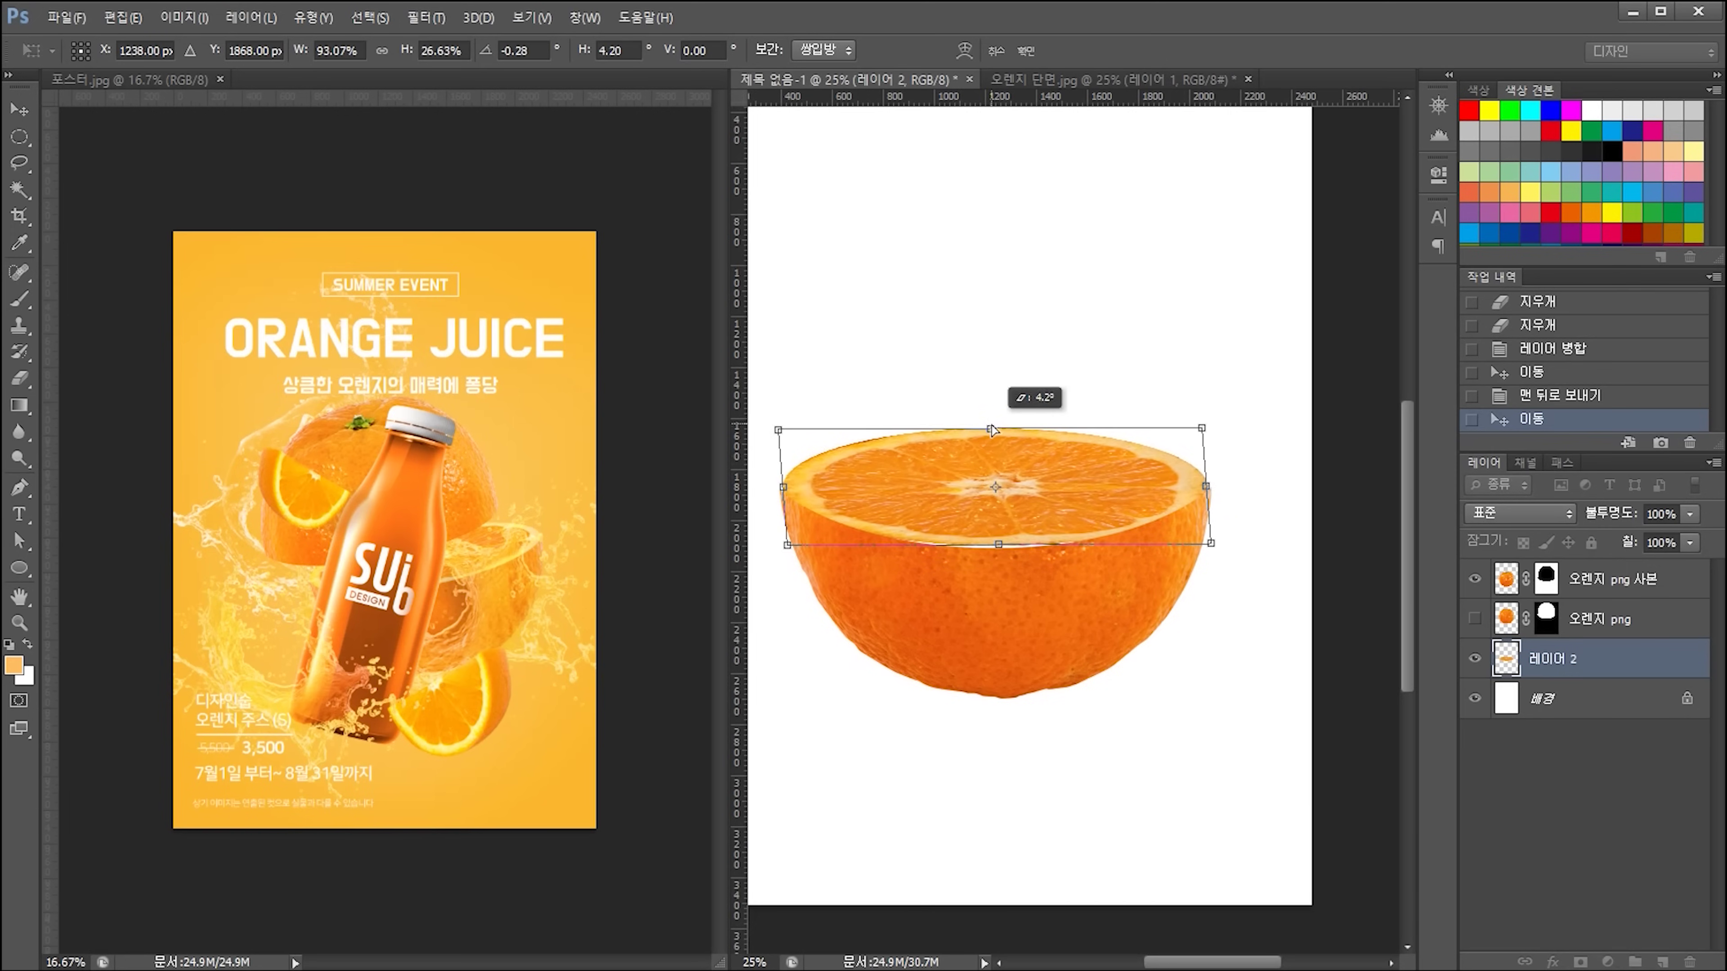
pyautogui.moveTo(998, 547); pyautogui.dragTo(998, 547)
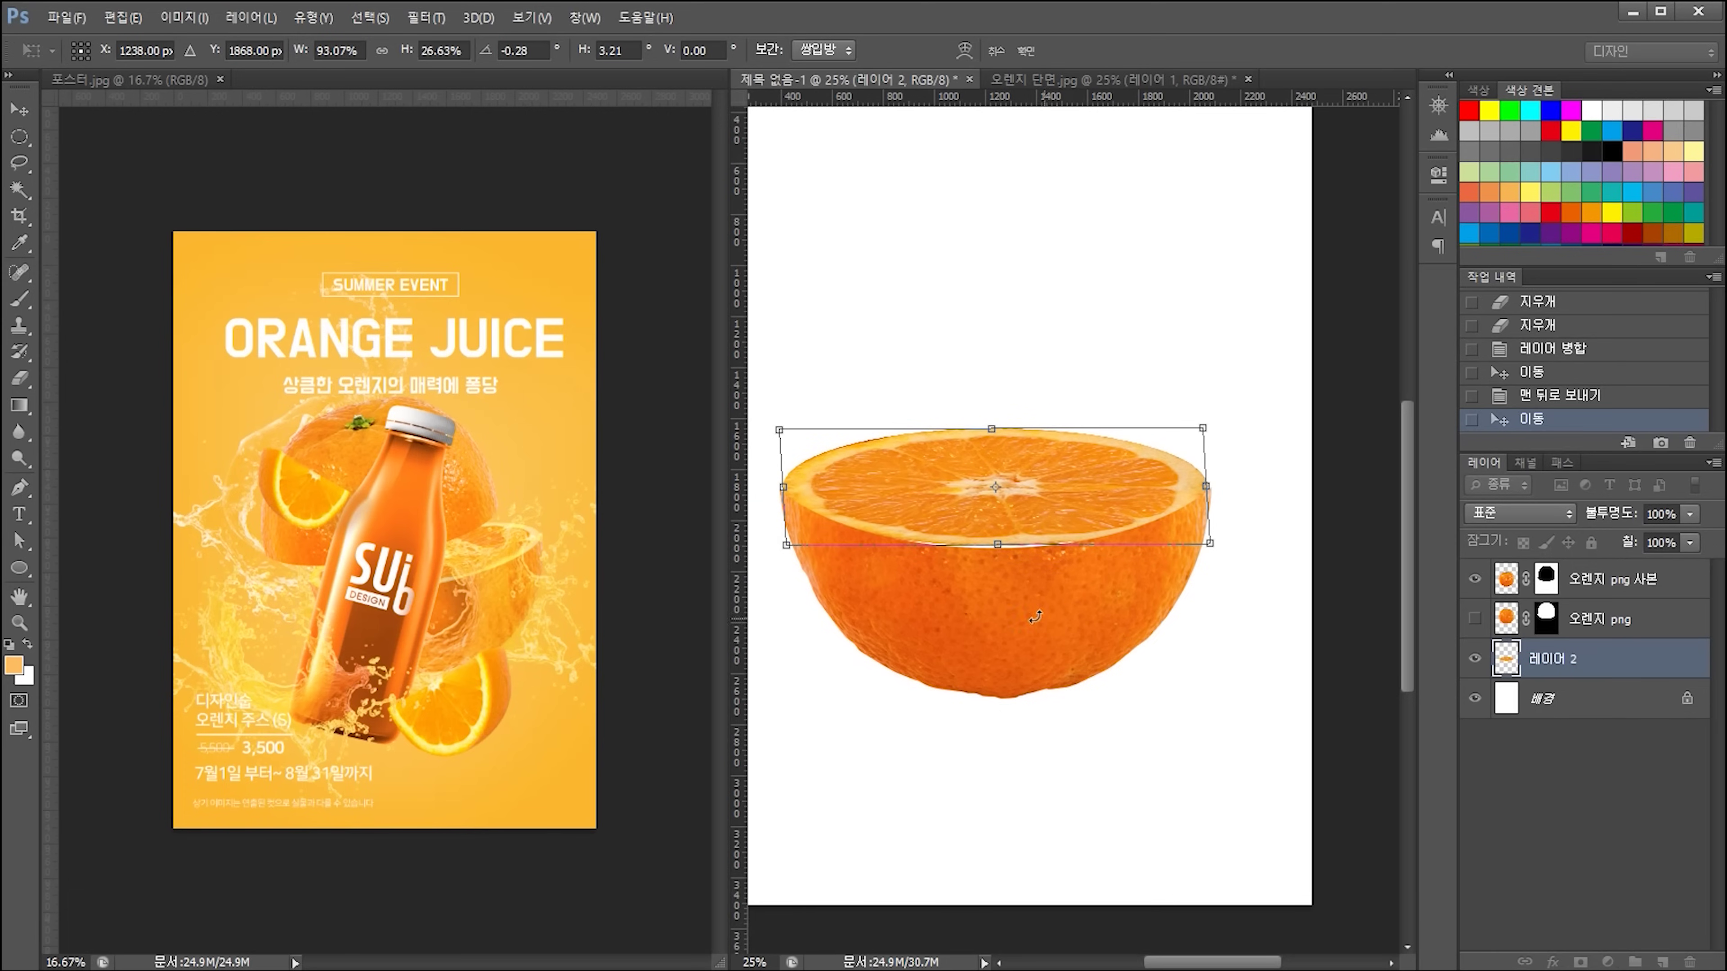
pyautogui.moveTo(1211, 547); pyautogui.dragTo(1210, 543)
pyautogui.hotkey('ctrl', 'z')
pyautogui.moveTo(998, 545); pyautogui.dragTo(998, 545)
pyautogui.press('Return')
# - Paint light orange over the white gap between the slice's front edge and the lower half, using a 60 px brush
pyautogui.hotkey('ctrl', '+')
pyautogui.hotkey('ctrl', '+')
pyautogui.moveTo(983, 524); pyautogui.dragTo(1132, 544)
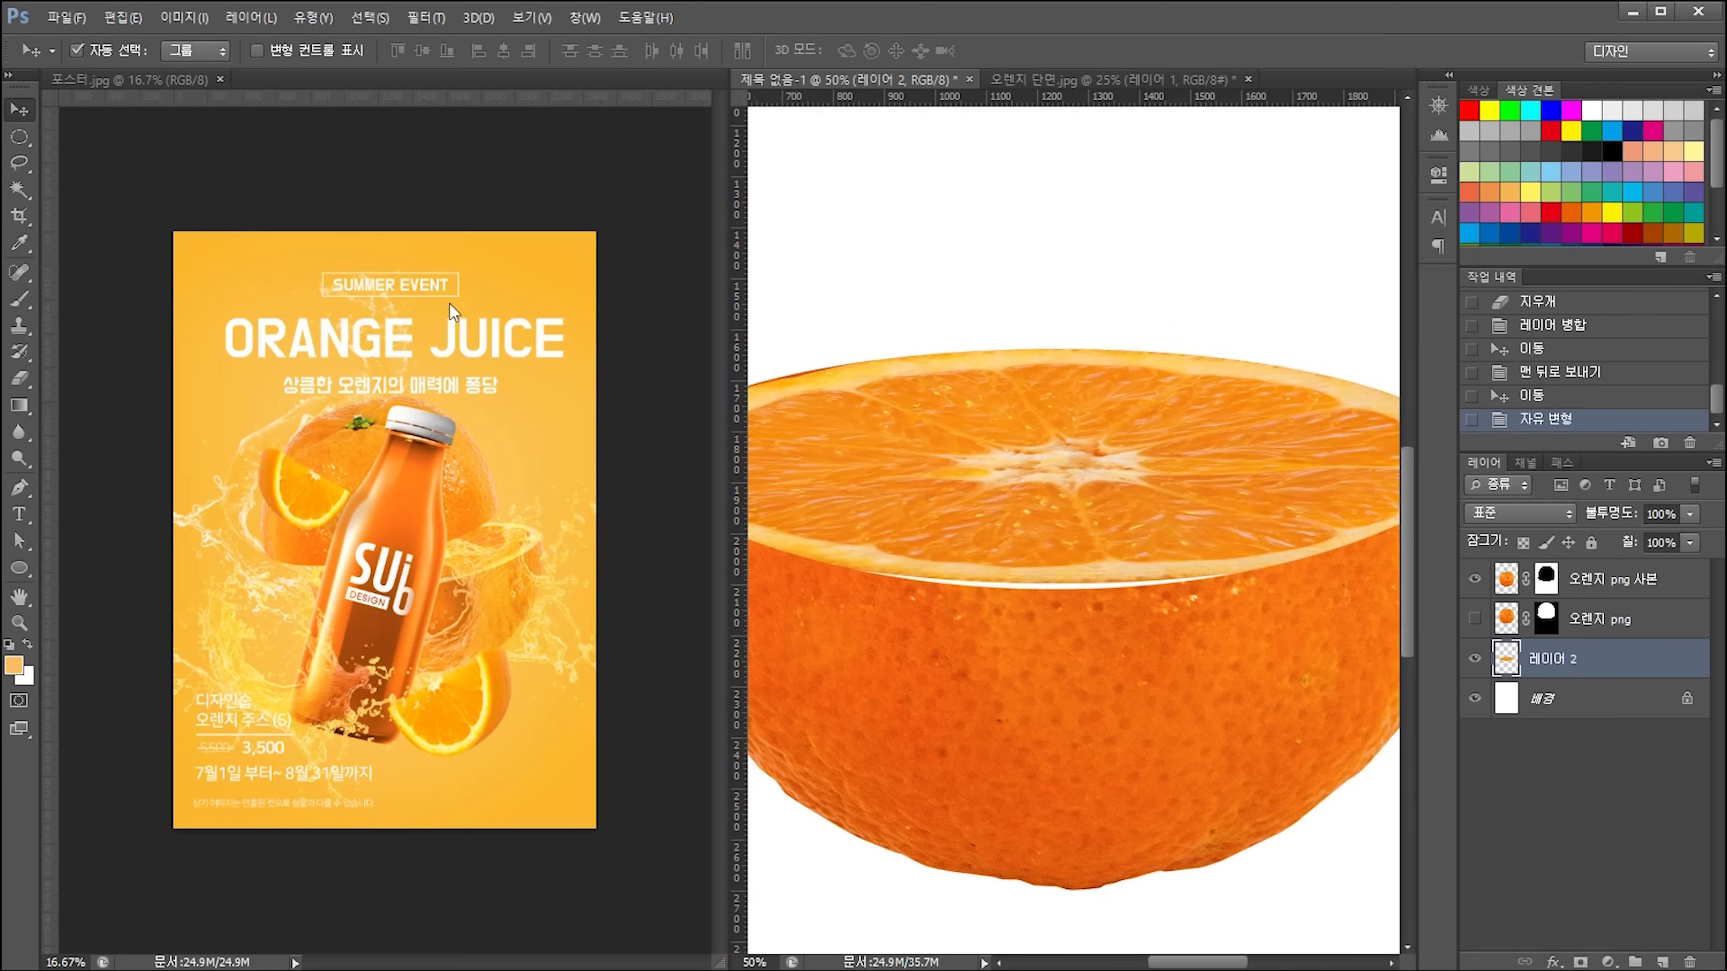
pyautogui.press('b')
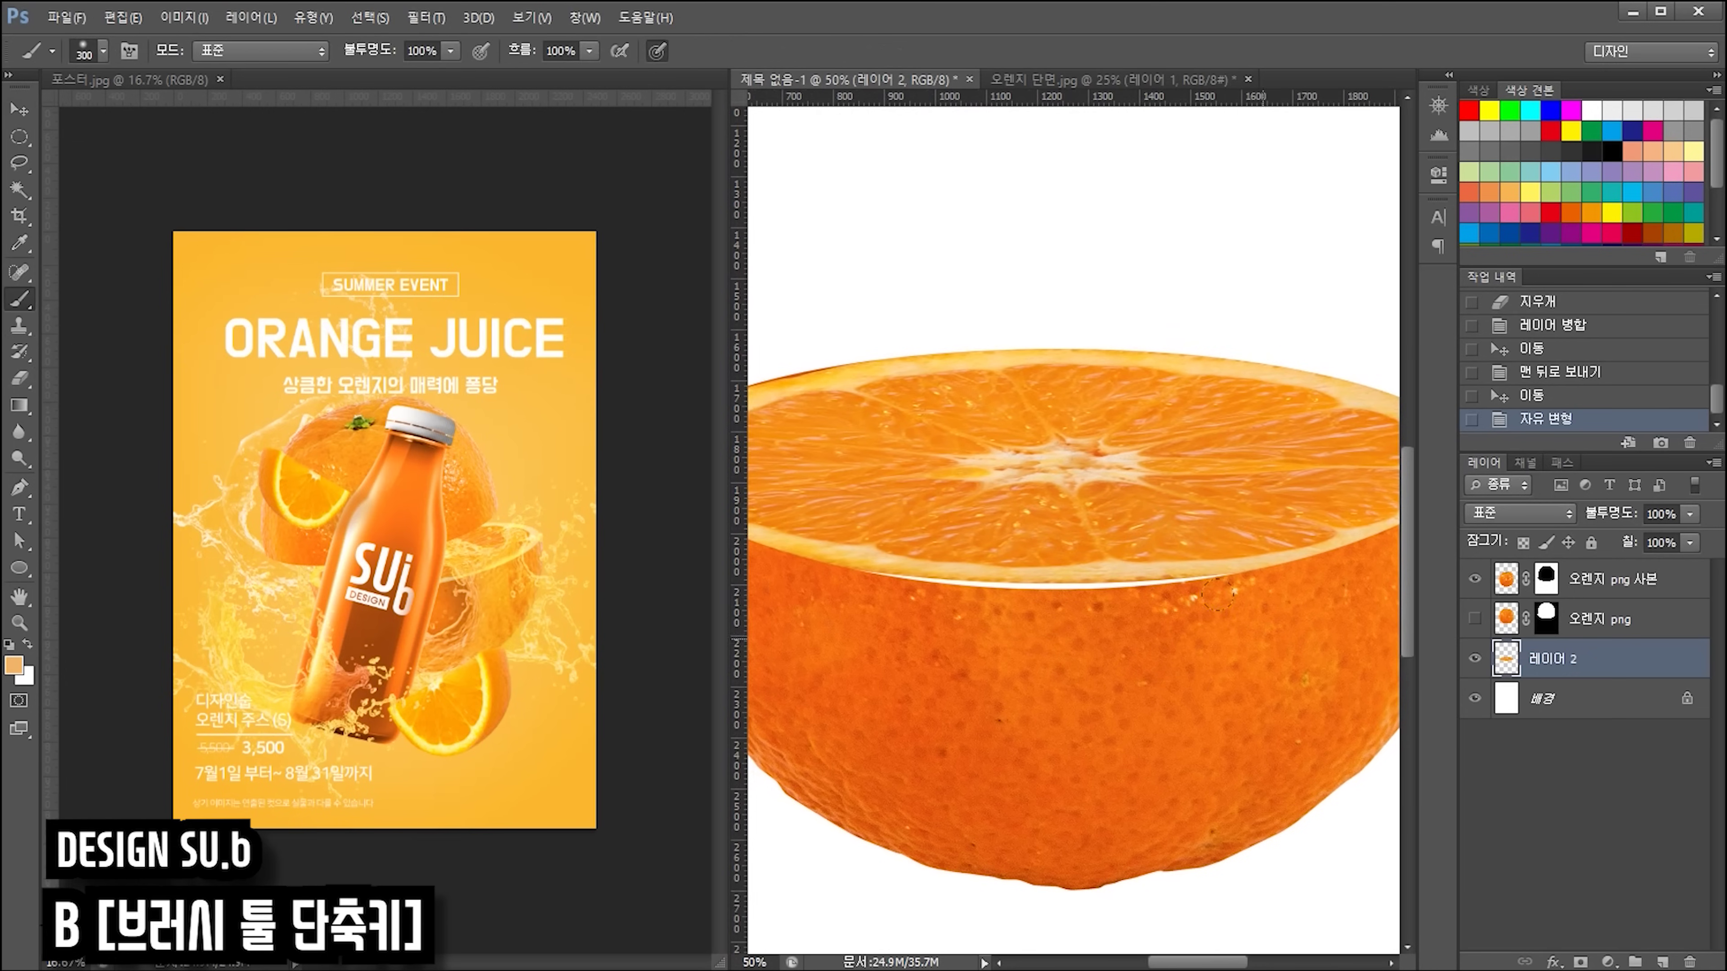
pyautogui.moveTo(1240, 583); pyautogui.dragTo(877, 572)
pyautogui.hotkey('ctrl', '-')
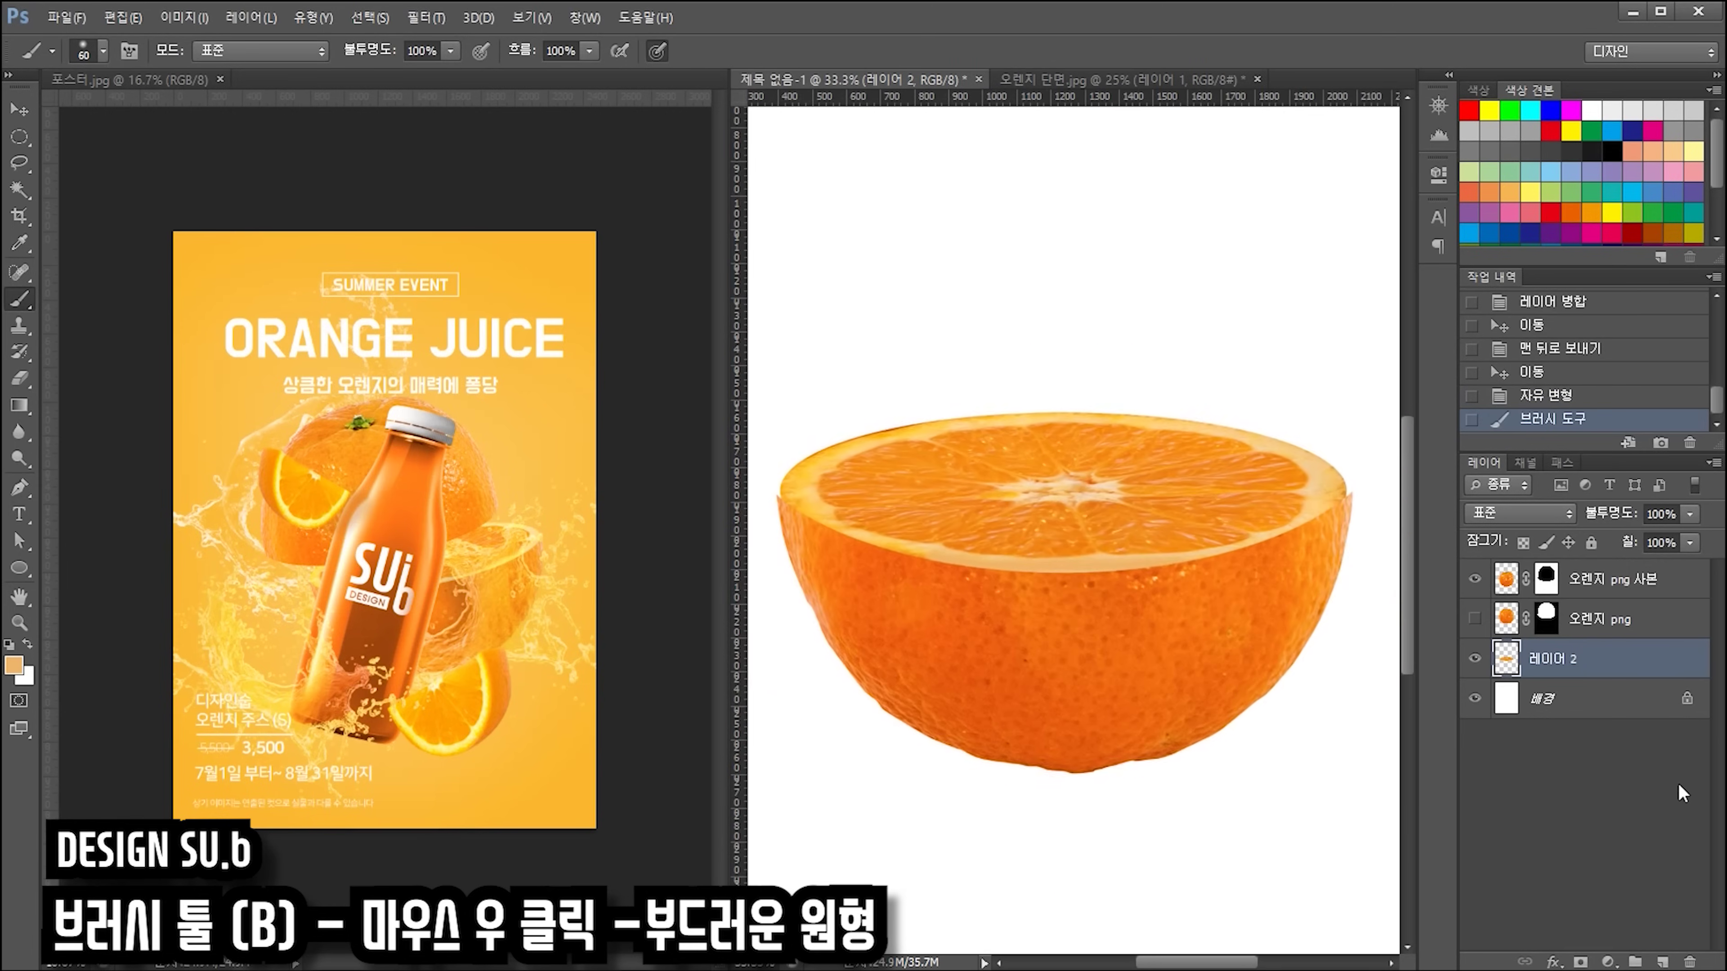
pyautogui.hotkey('ctrl', '-')
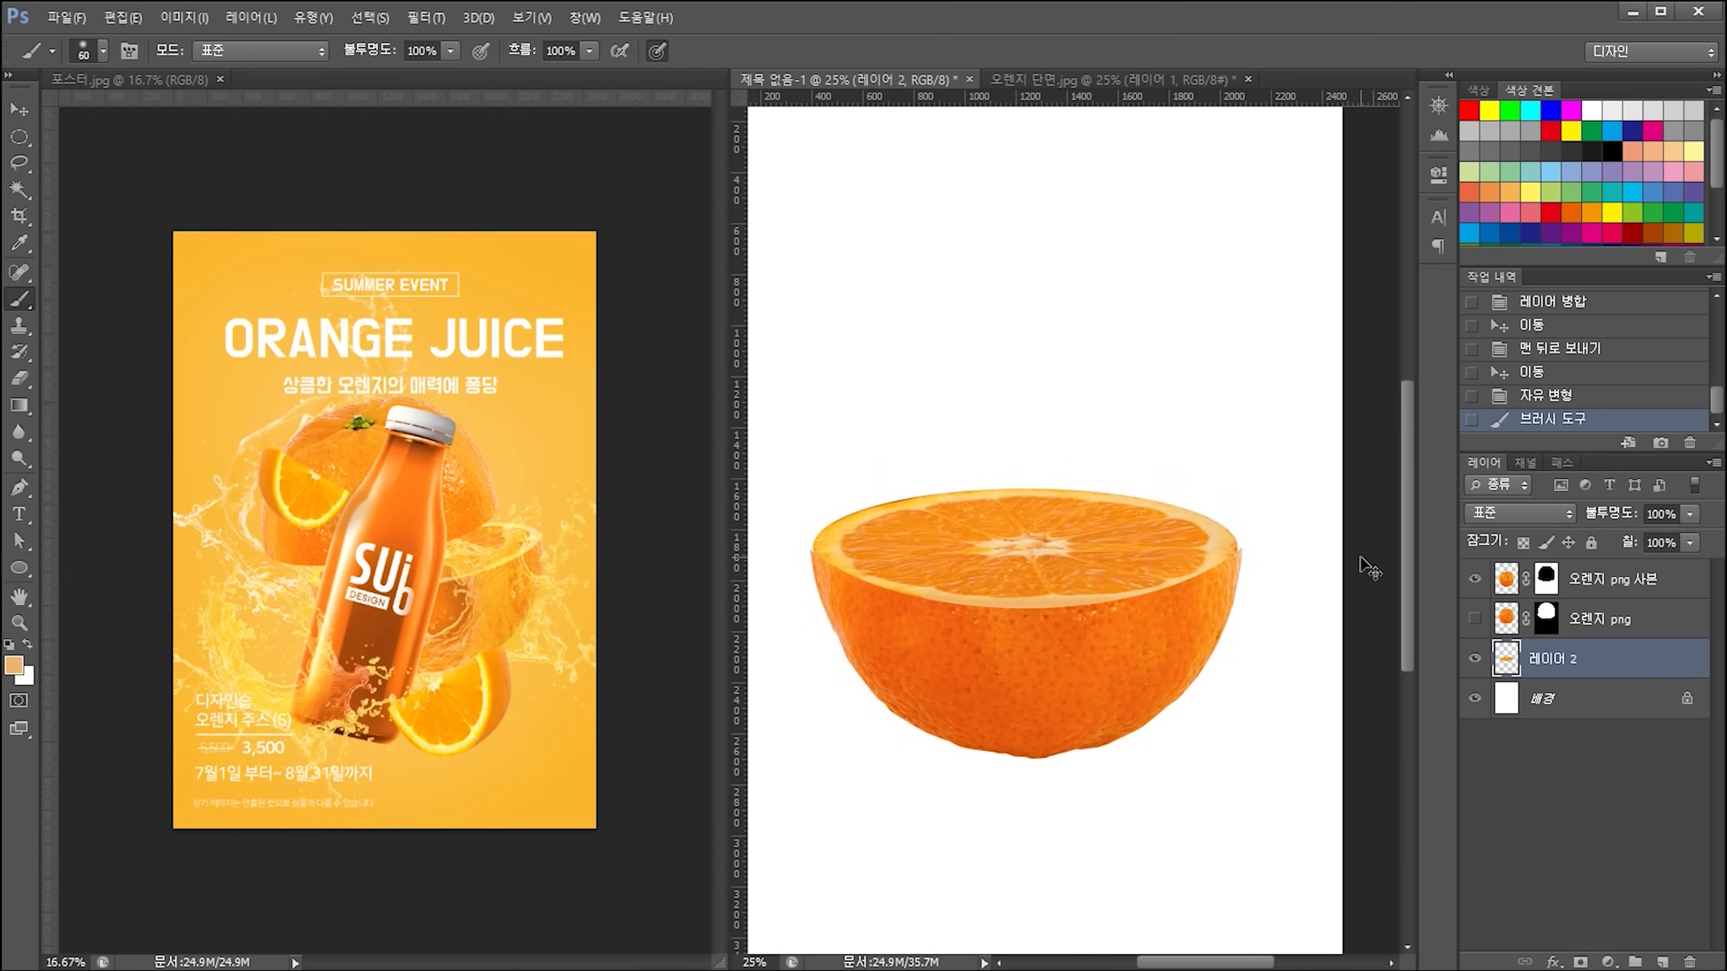
# - Paint black on the 오렌지 png 사본 layer mask with a hard 60 px brush to hide the peel protruding at the right rim
pyautogui.hotkey('ctrl', '+')
pyautogui.hotkey('ctrl', '+')
pyautogui.moveTo(1309, 543); pyautogui.dragTo(1028, 508)
pyautogui.click(1546, 582)
pyautogui.keyDown('ctrl'); pyautogui.moveTo(1034, 670); pyautogui.dragTo(1027, 688); pyautogui.keyUp('ctrl')
pyautogui.hotkey('ctrl', 'z')
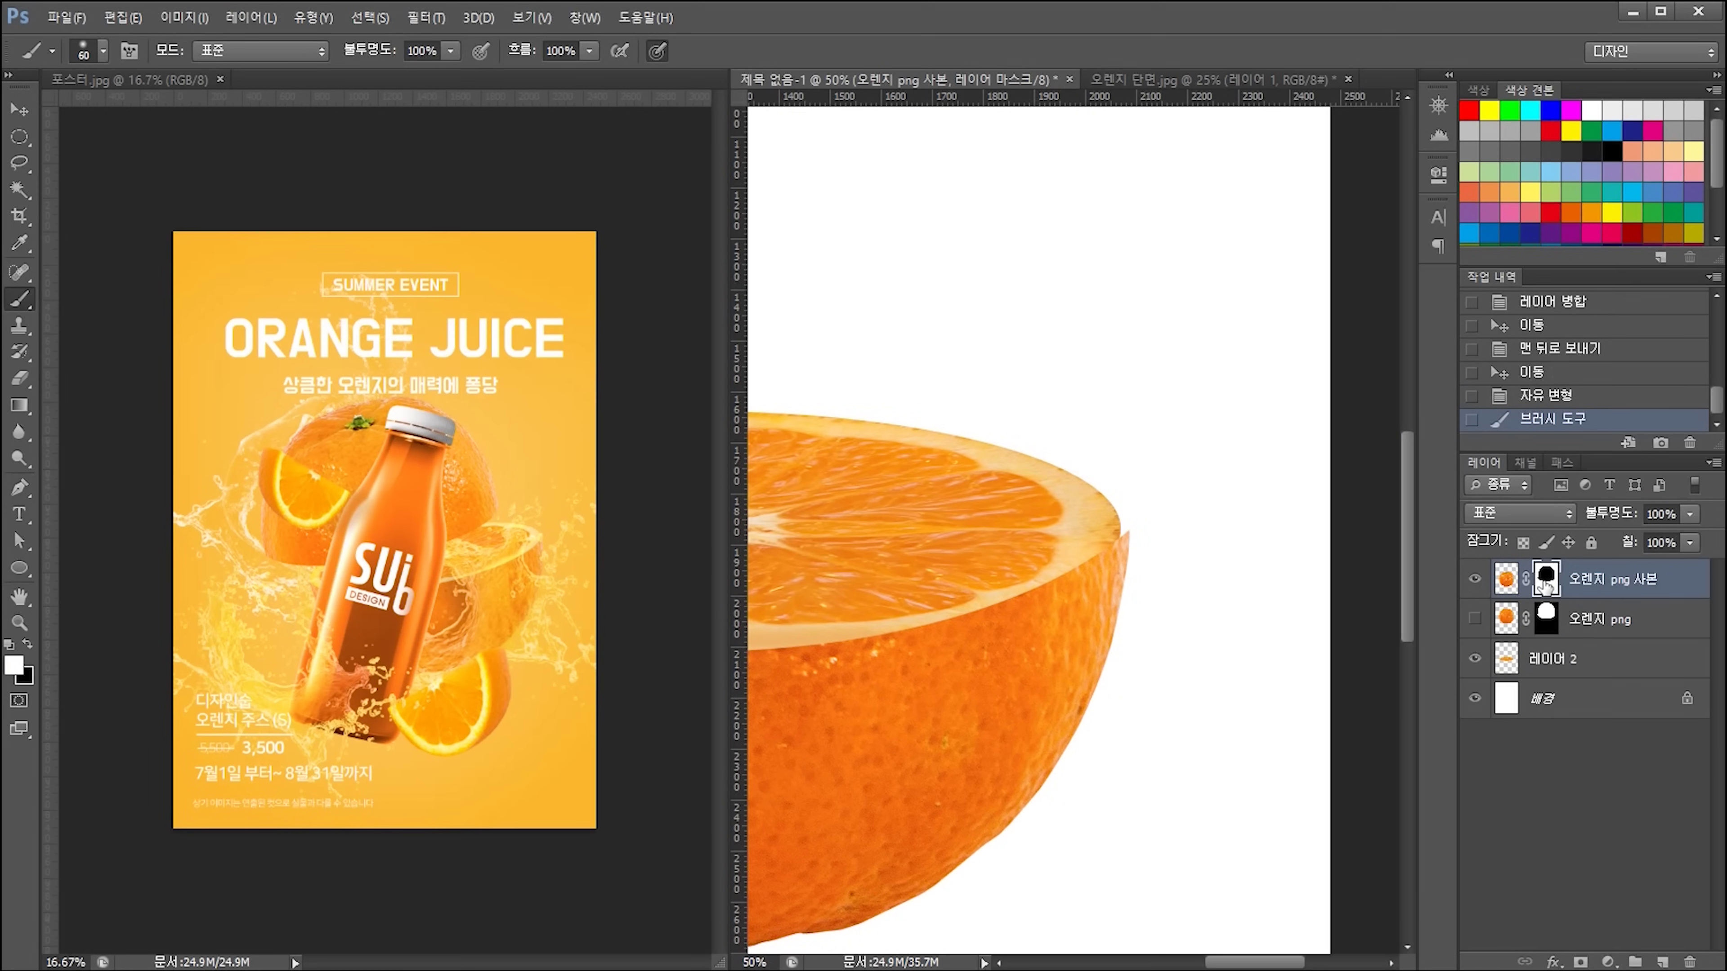
pyautogui.moveTo(890, 594); pyautogui.dragTo(1056, 560)
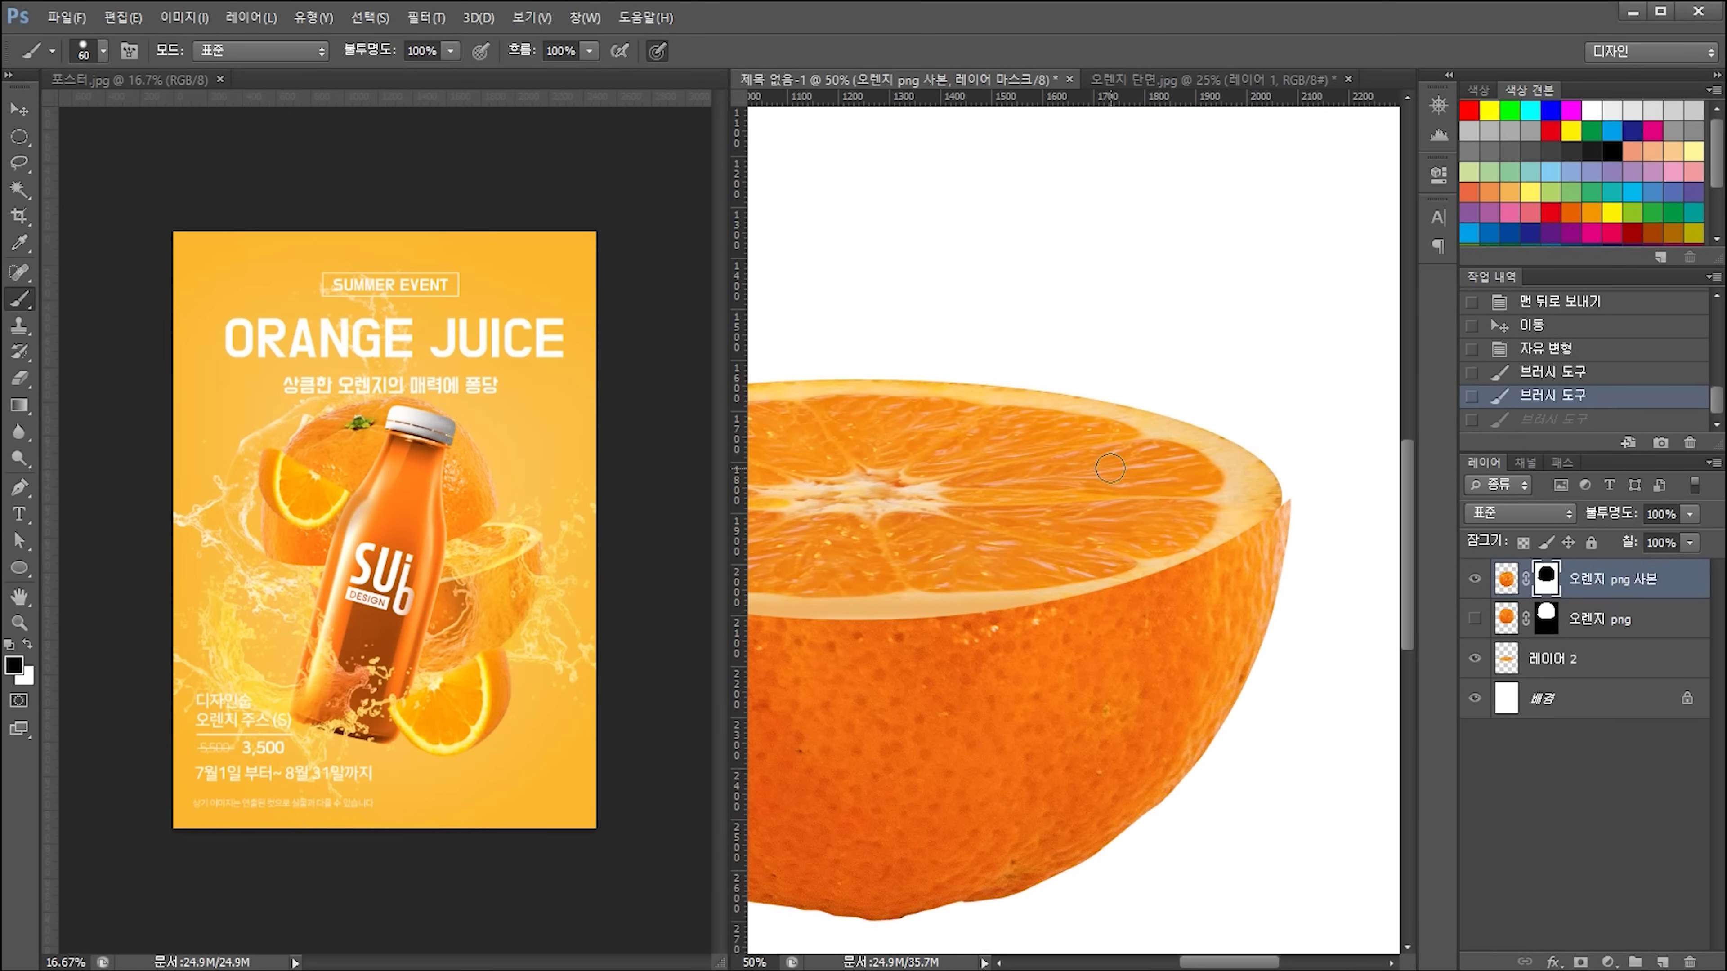
pyautogui.rightClick(1258, 432)
pyautogui.click(1319, 578)
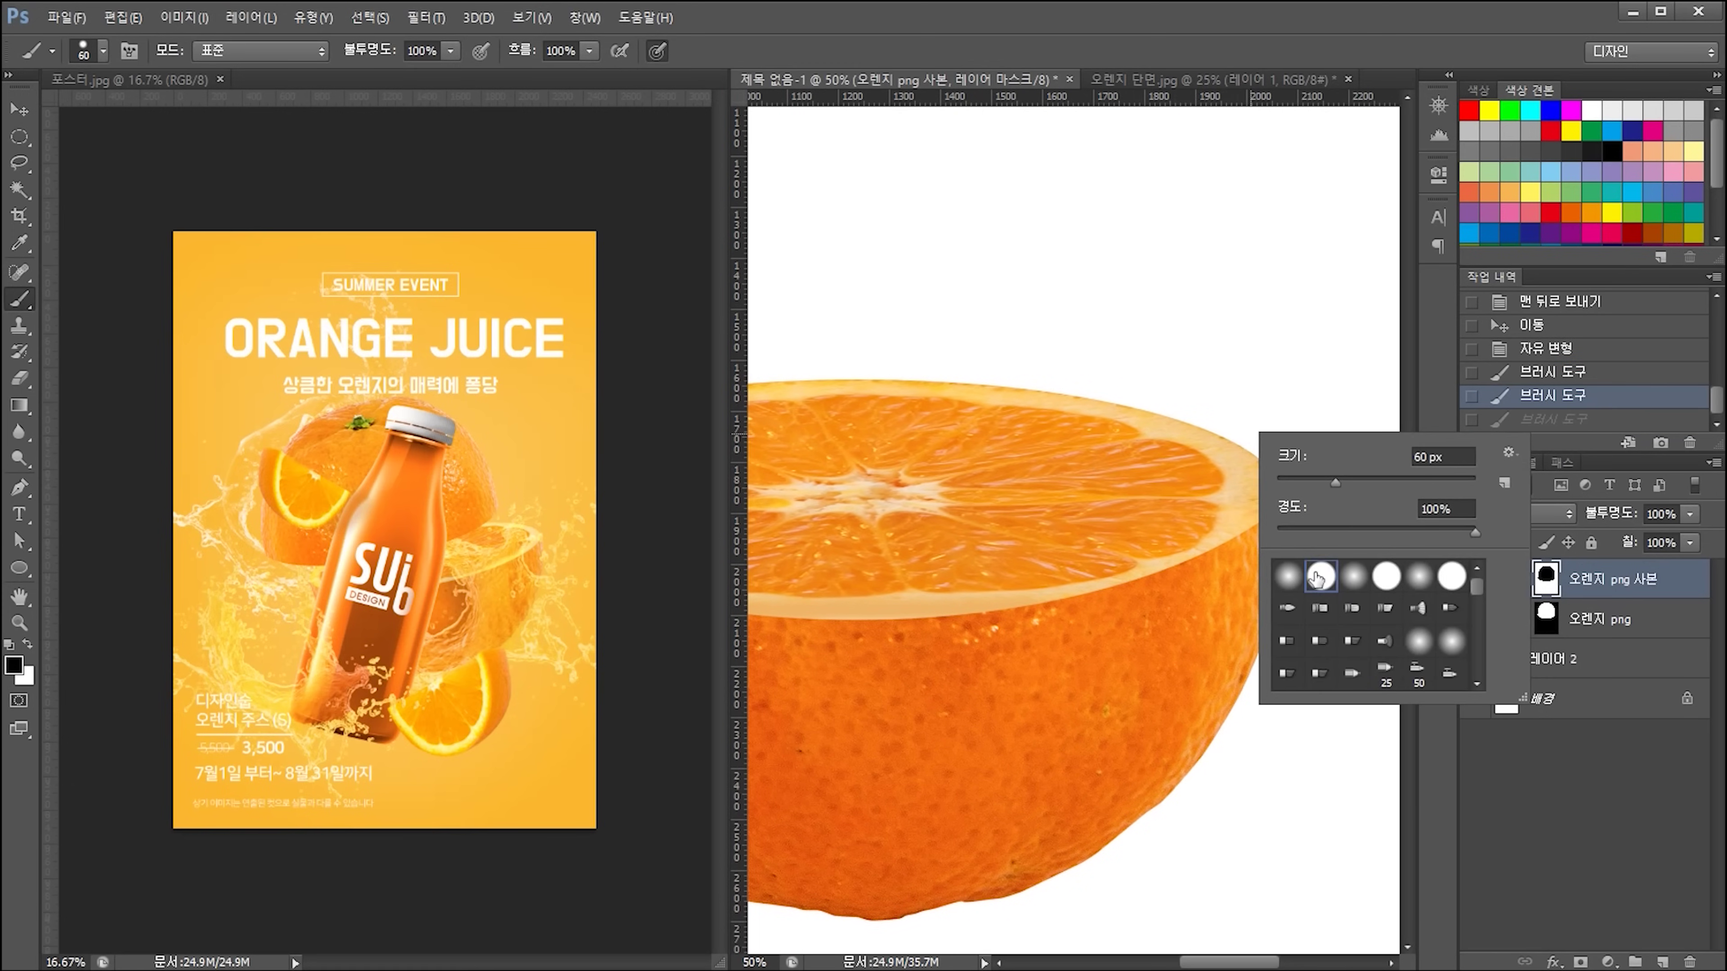
pyautogui.click(1272, 367)
pyautogui.click(1296, 497)
pyautogui.moveTo(1303, 533)
pyautogui.mouseDown()
pyautogui.moveTo(1301, 558)
pyautogui.moveTo(1302, 541)
pyautogui.mouseUp()
# - Mask away the peel protruding at the left rim of the lower orange half
pyautogui.press('space')
pyautogui.moveTo(1075, 640); pyautogui.dragTo(1267, 615)
pyautogui.moveTo(964, 552); pyautogui.dragTo(1091, 590)
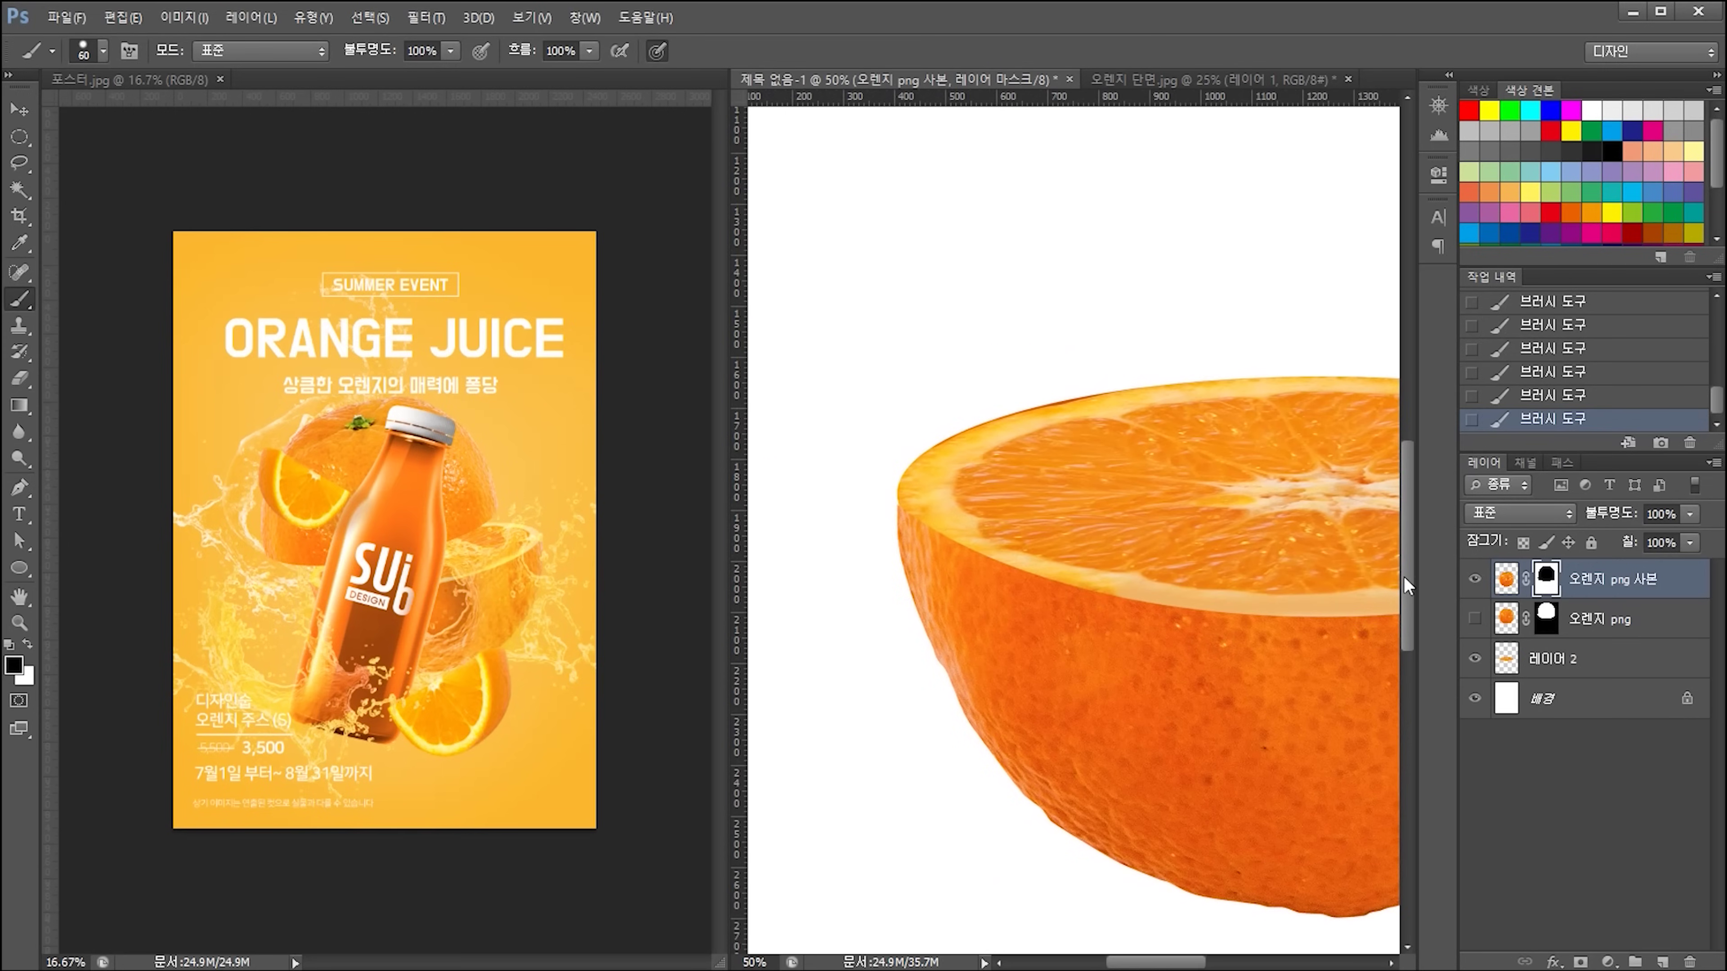
pyautogui.hotkey('ctrl', '-')
pyautogui.hotkey('ctrl', '-')
pyautogui.hotkey('ctrl', '-')
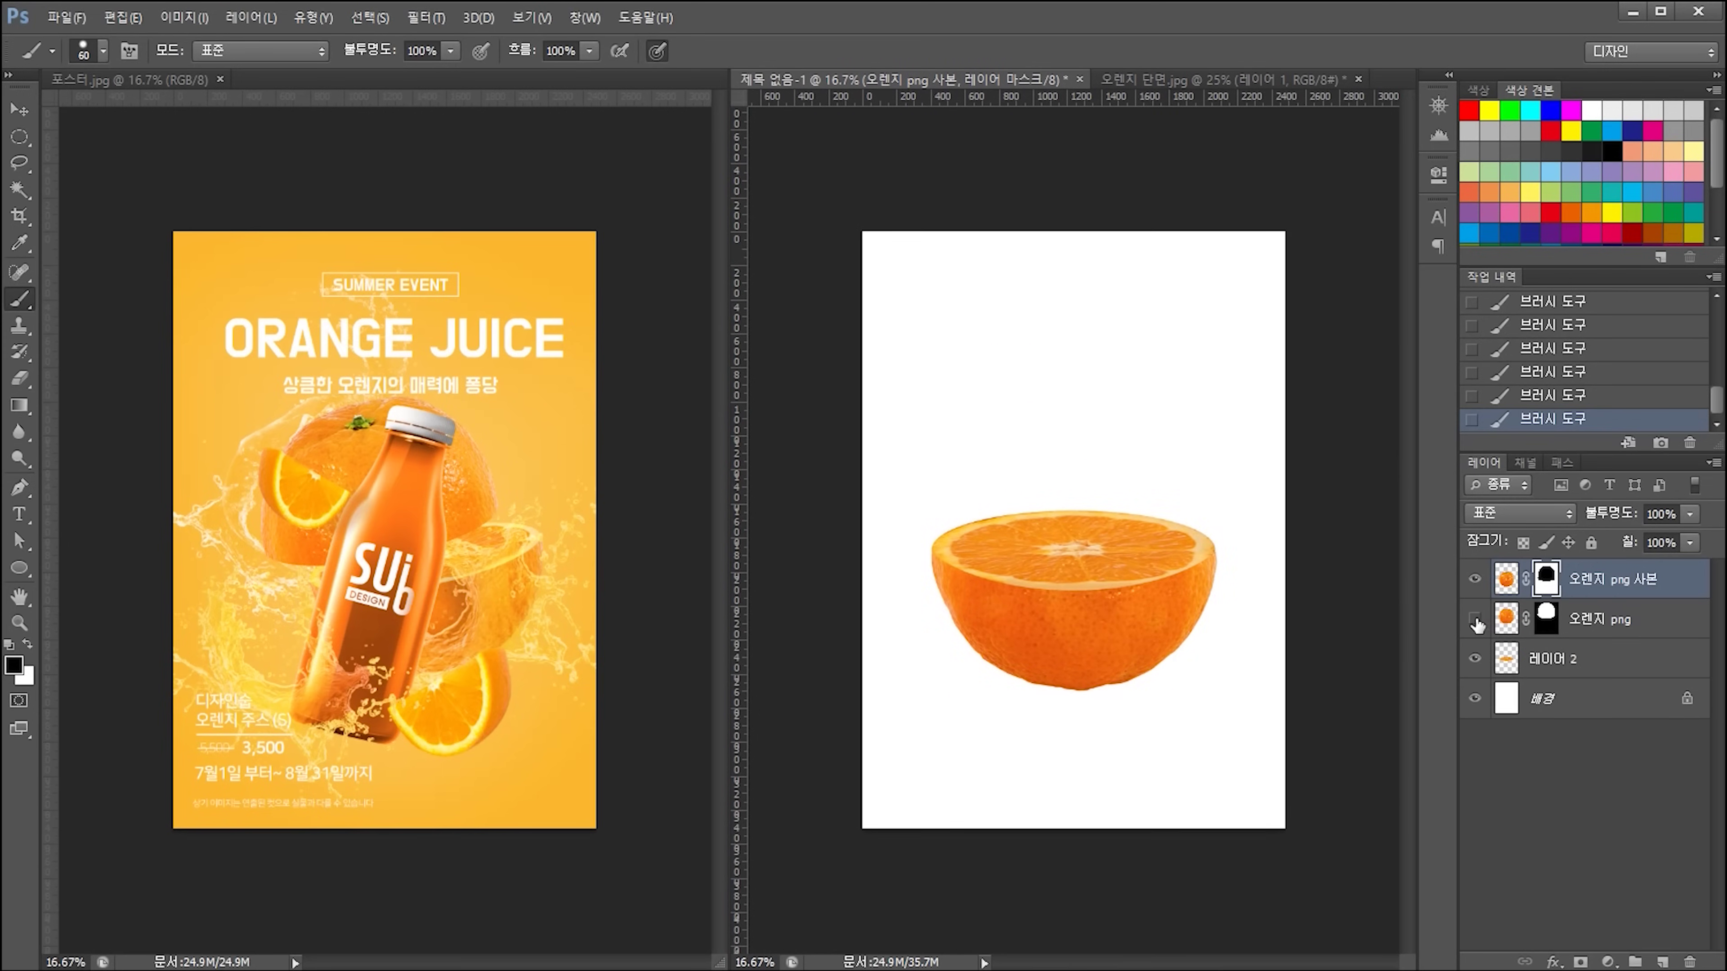
# - Show the upper half again, then rotate all three orange layers counterclockwise and scale them down together
pyautogui.click(1475, 619)
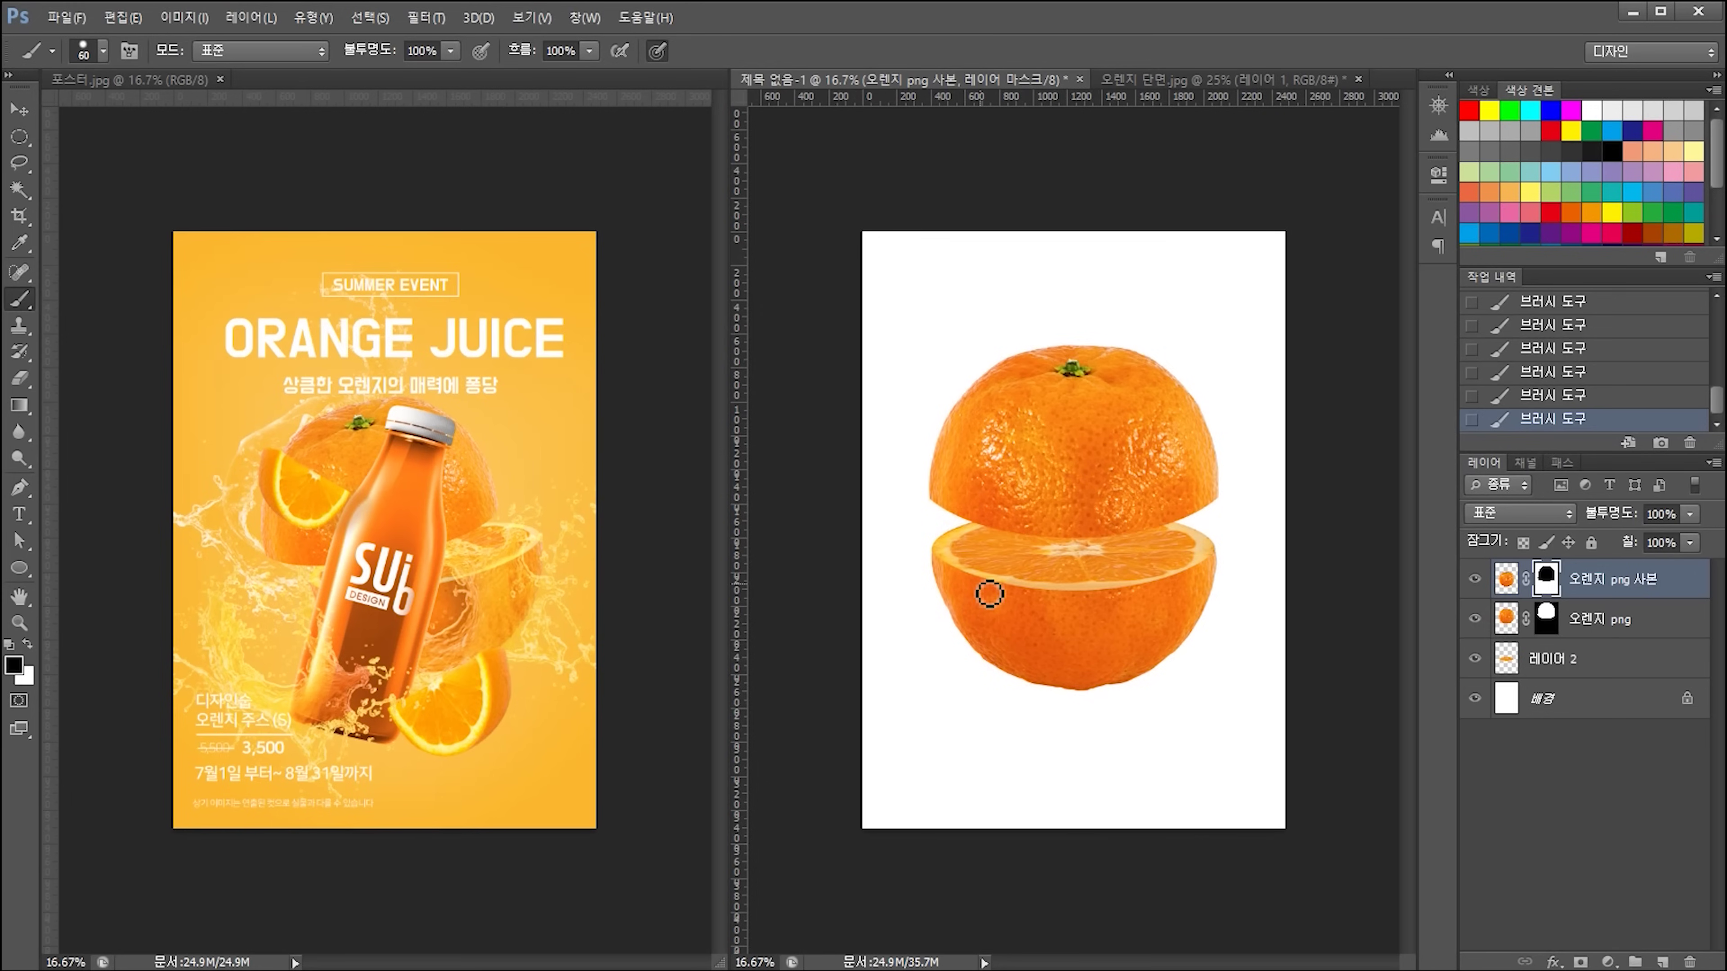
pyautogui.press('v')
pyautogui.moveTo(901, 300); pyautogui.dragTo(1219, 719)
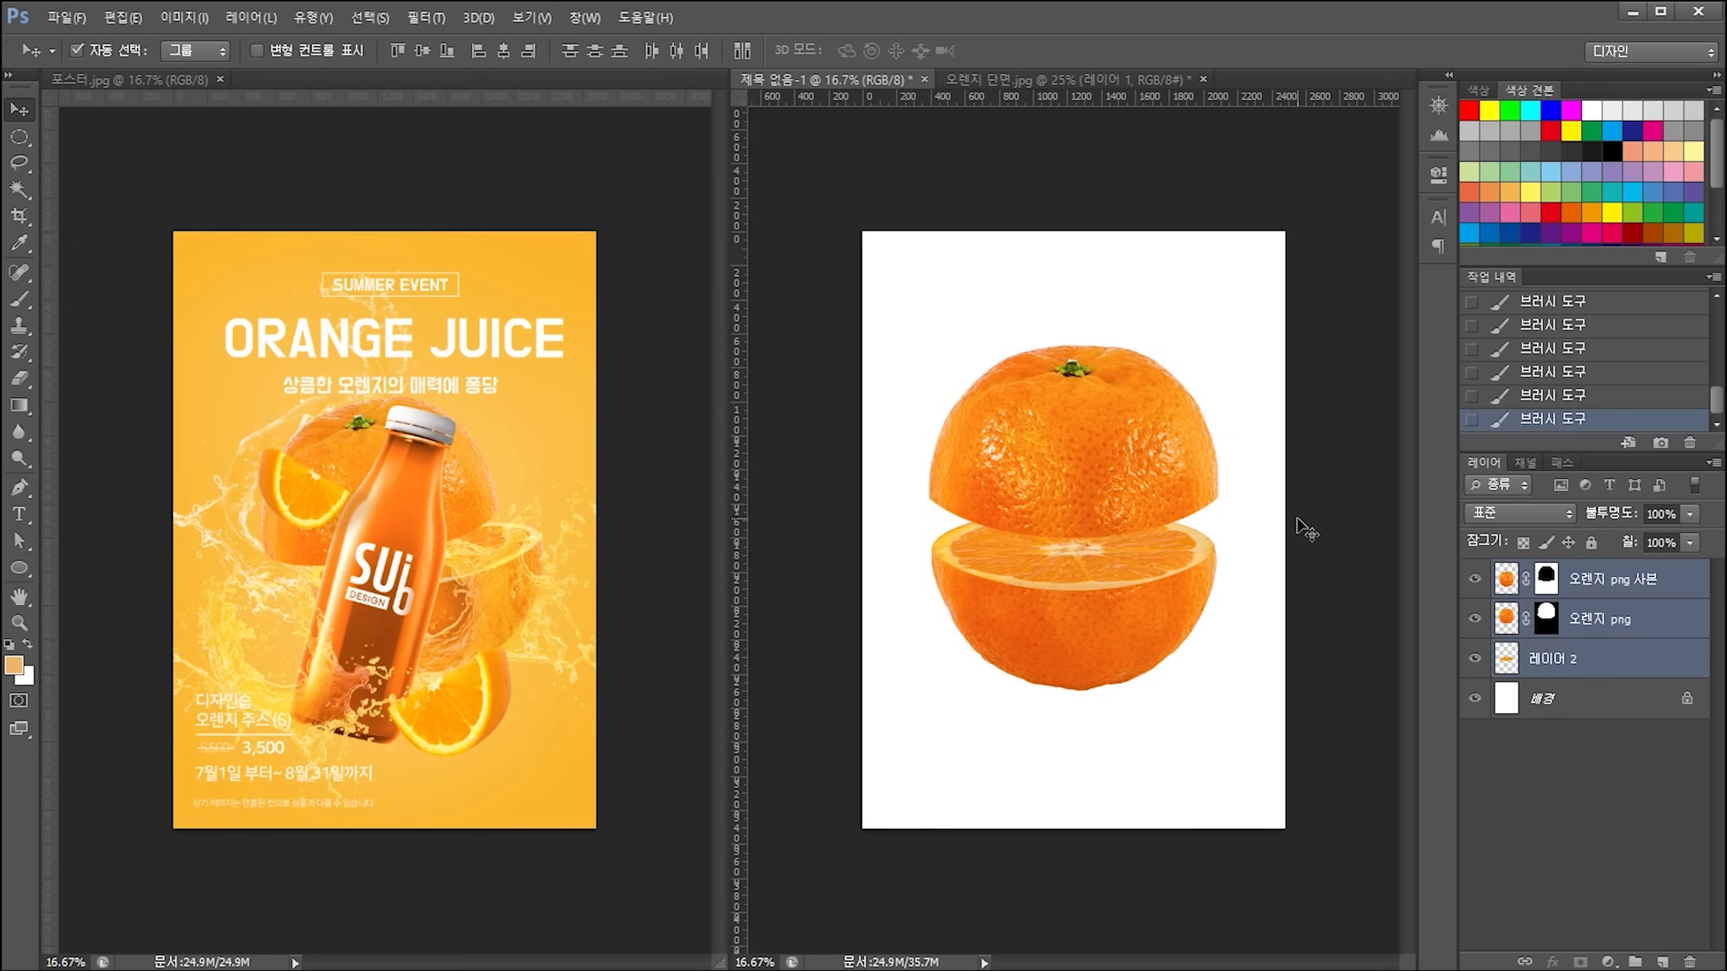
pyautogui.hotkey('ctrl', 't')
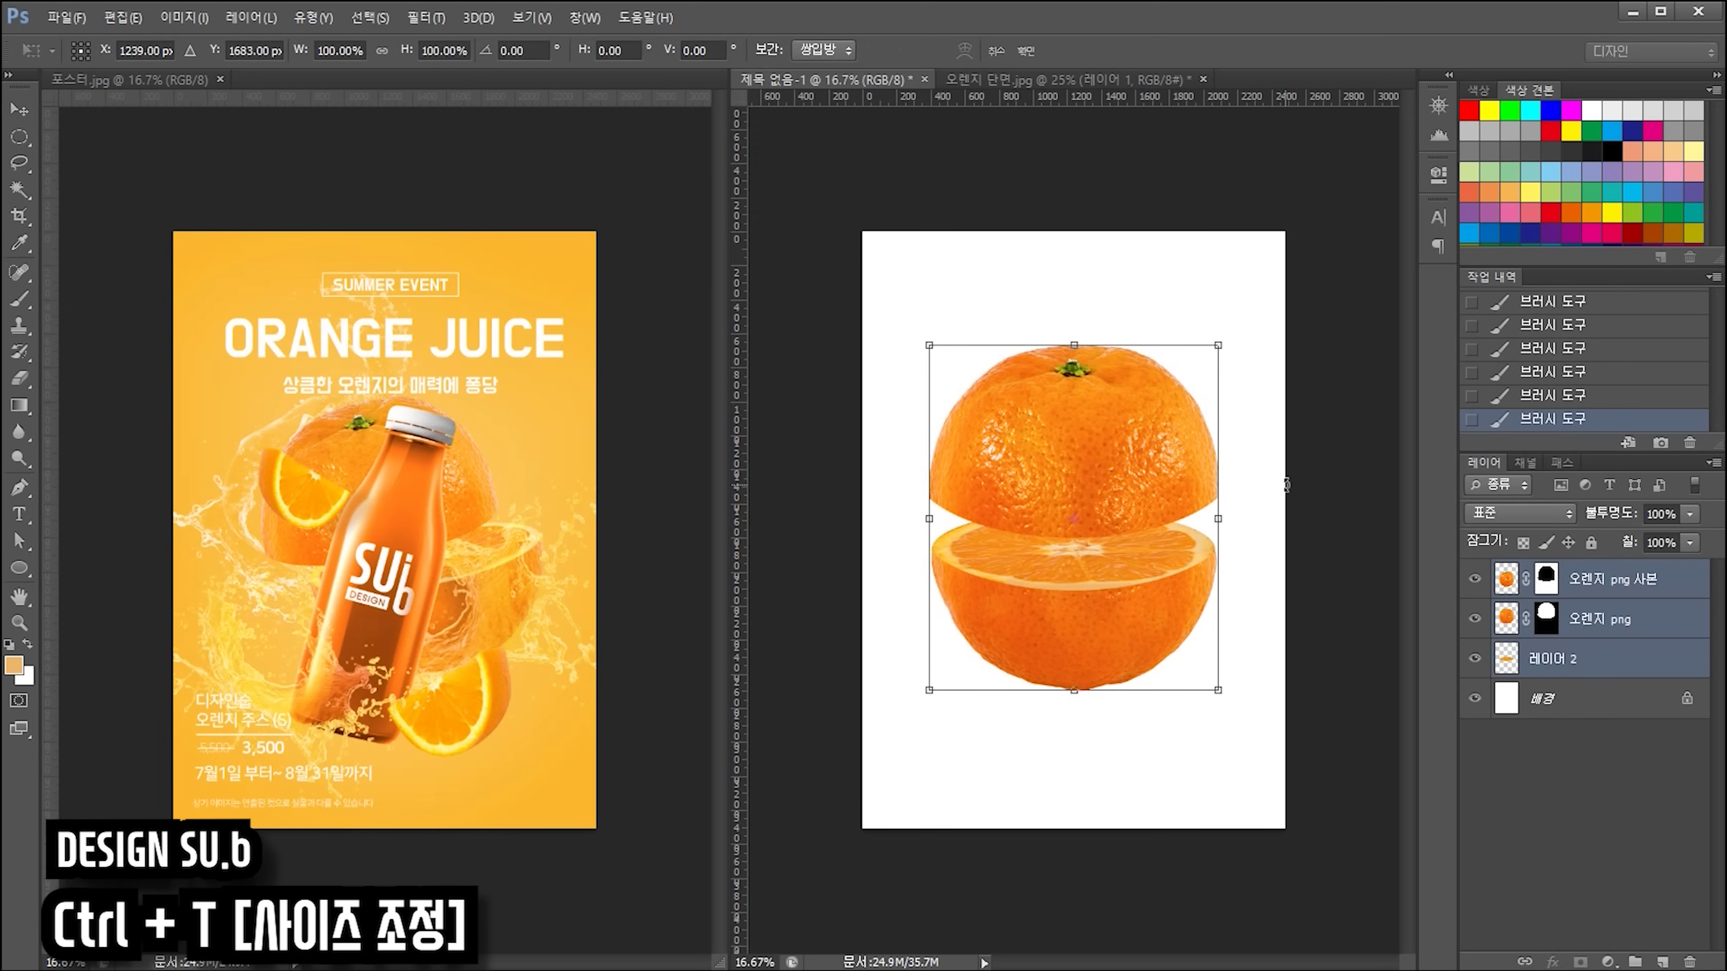
pyautogui.moveTo(1265, 467); pyautogui.dragTo(1240, 437)
pyautogui.moveTo(1190, 325); pyautogui.dragTo(1171, 374)
pyautogui.press('Return')
# - Shift the upper orange half left so it sits offset from the lower half
pyautogui.click(1218, 444)
pyautogui.moveTo(1134, 464); pyautogui.dragTo(1097, 463)
pyautogui.click(1194, 673)
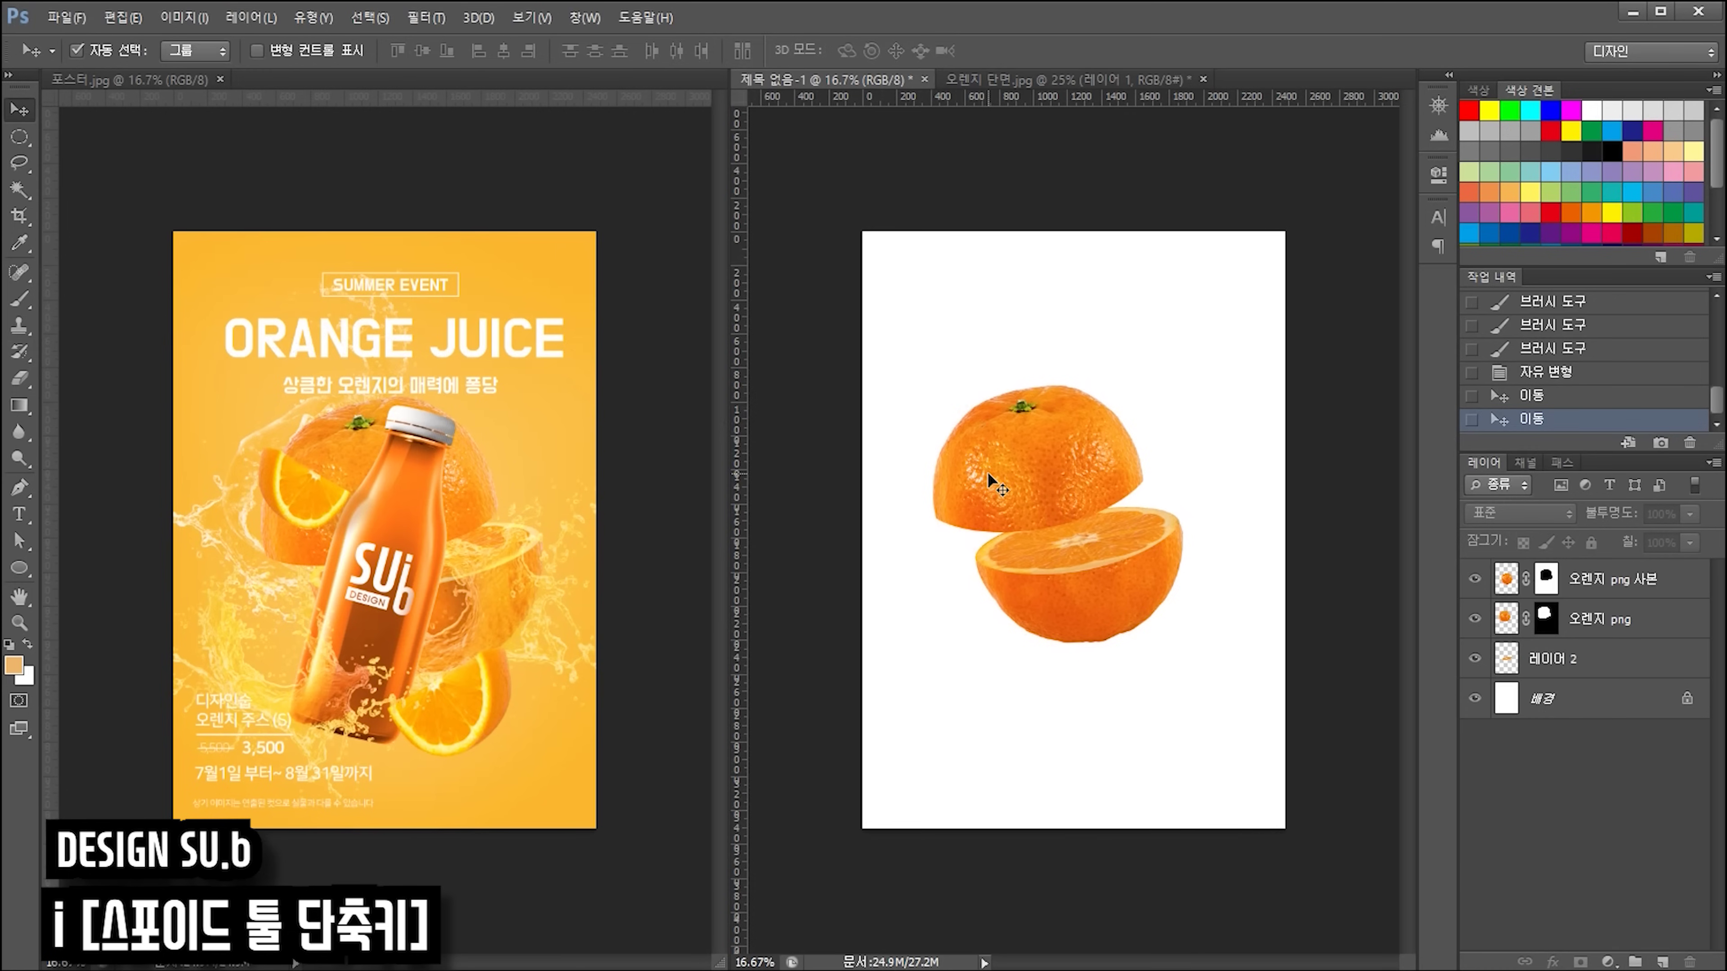
# - Sample a light orange from the upper half's peel and fill a new layer above the background with it
pyautogui.press('i')
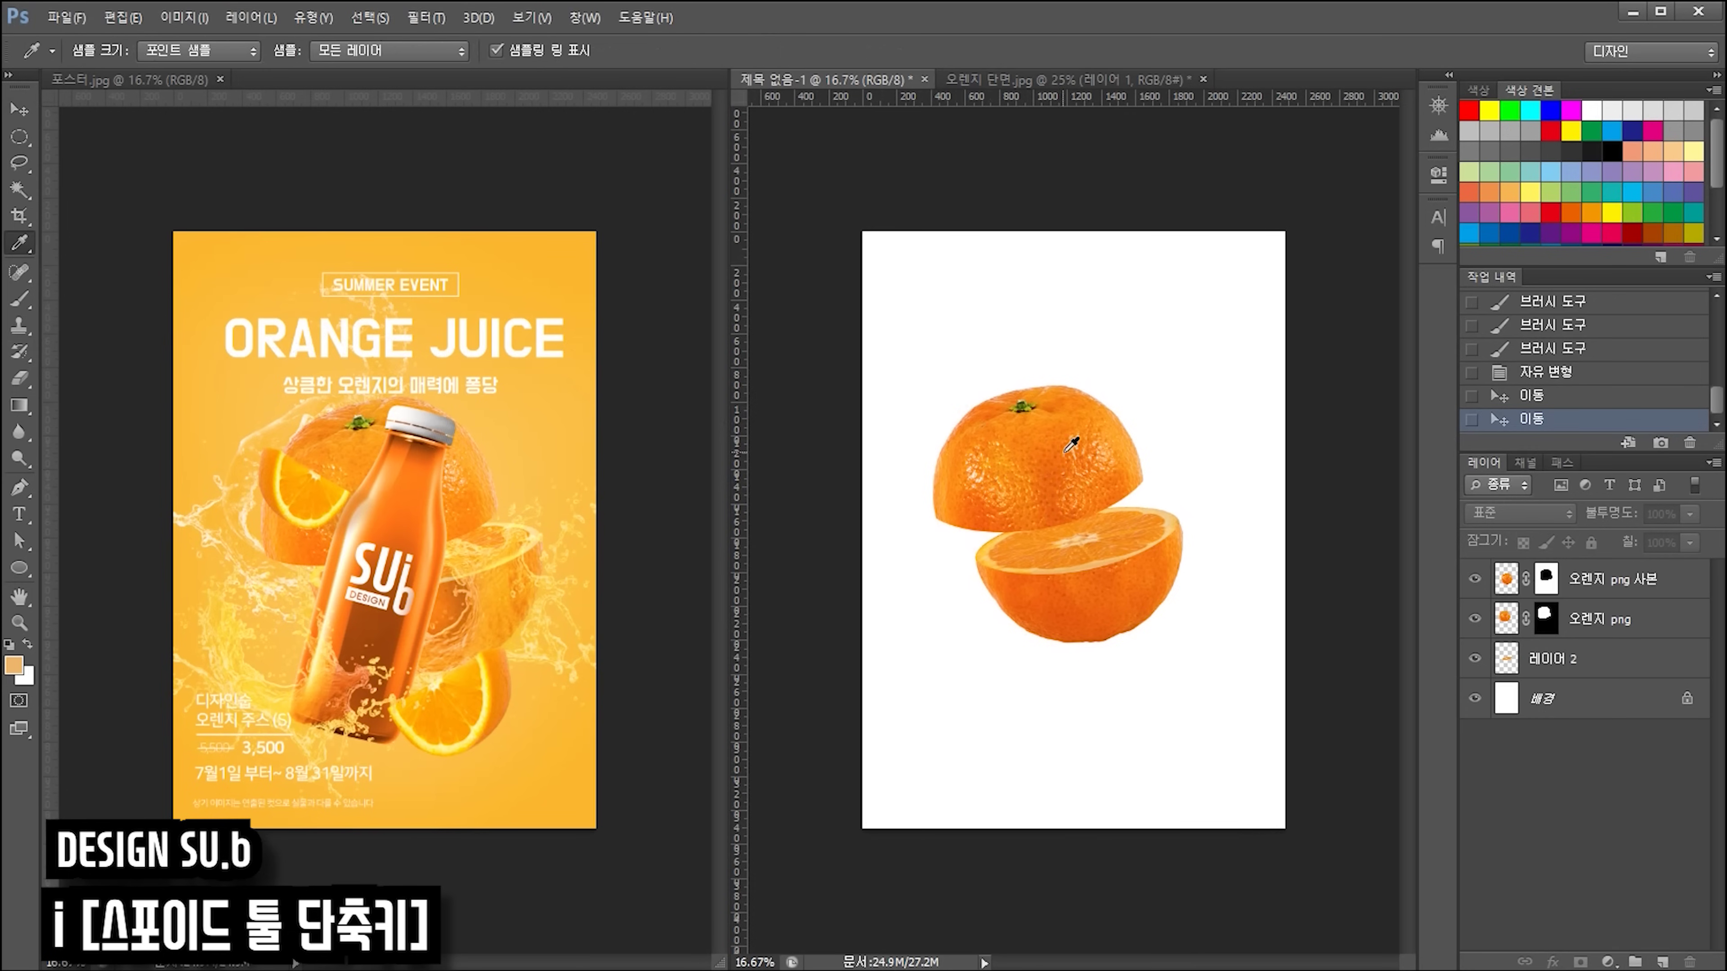
pyautogui.click(1050, 436)
pyautogui.moveTo(1050, 435); pyautogui.dragTo(1045, 435)
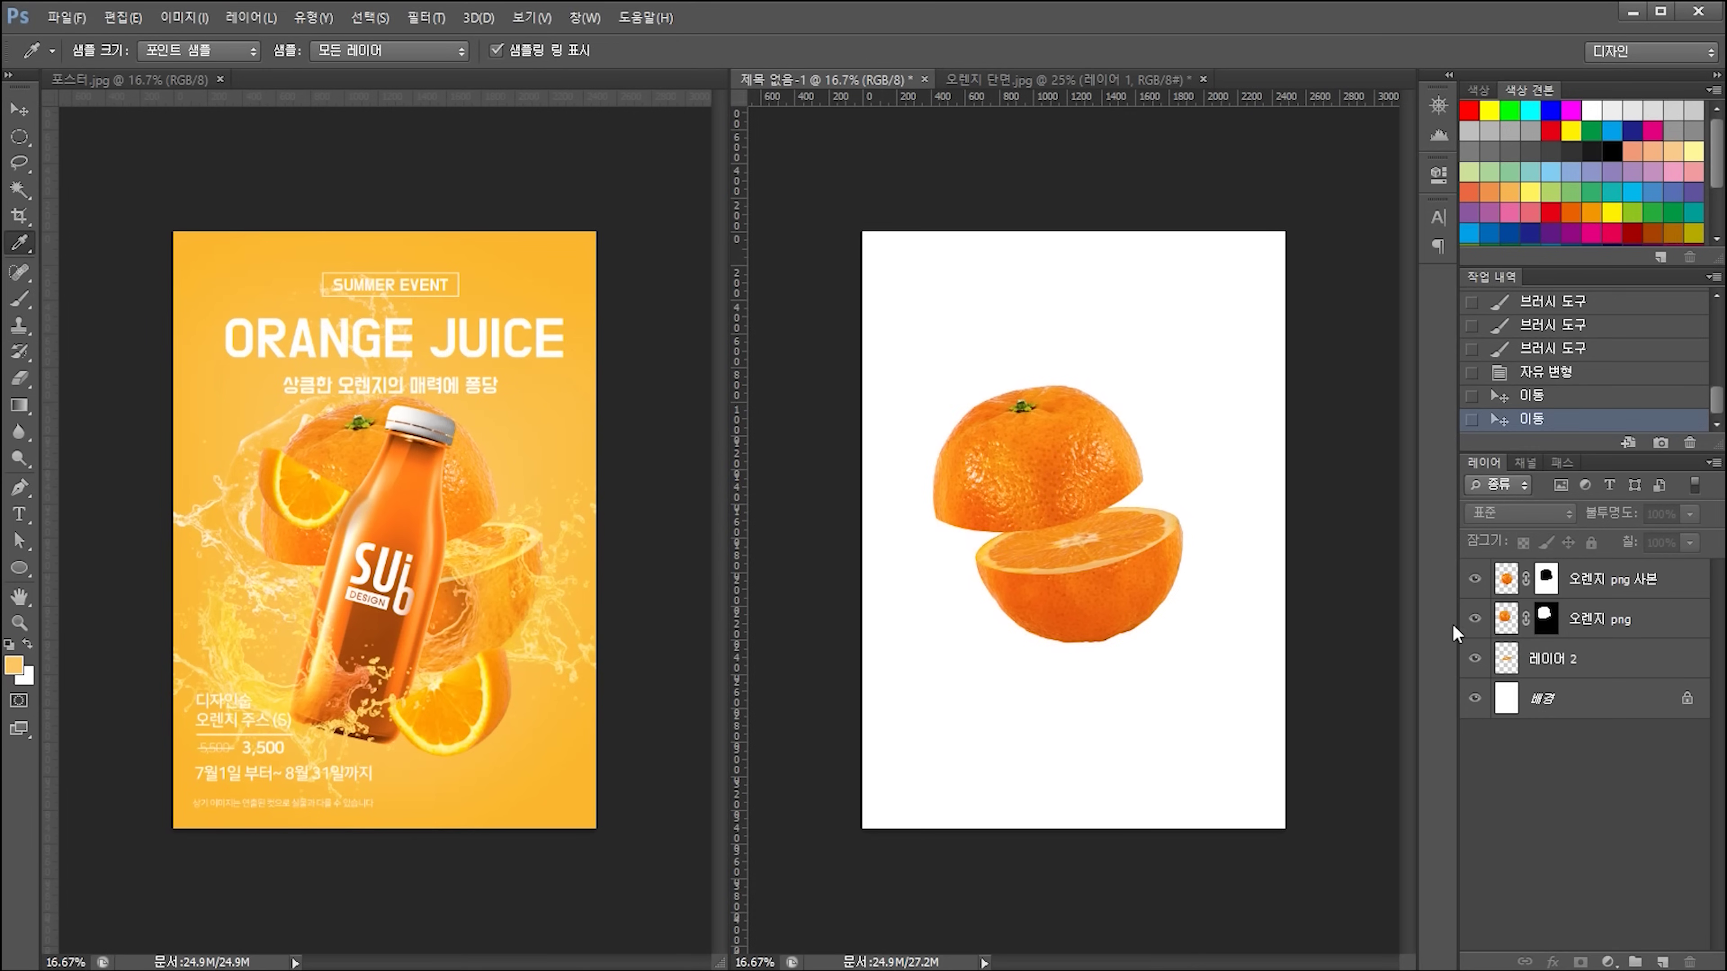
pyautogui.click(1596, 715)
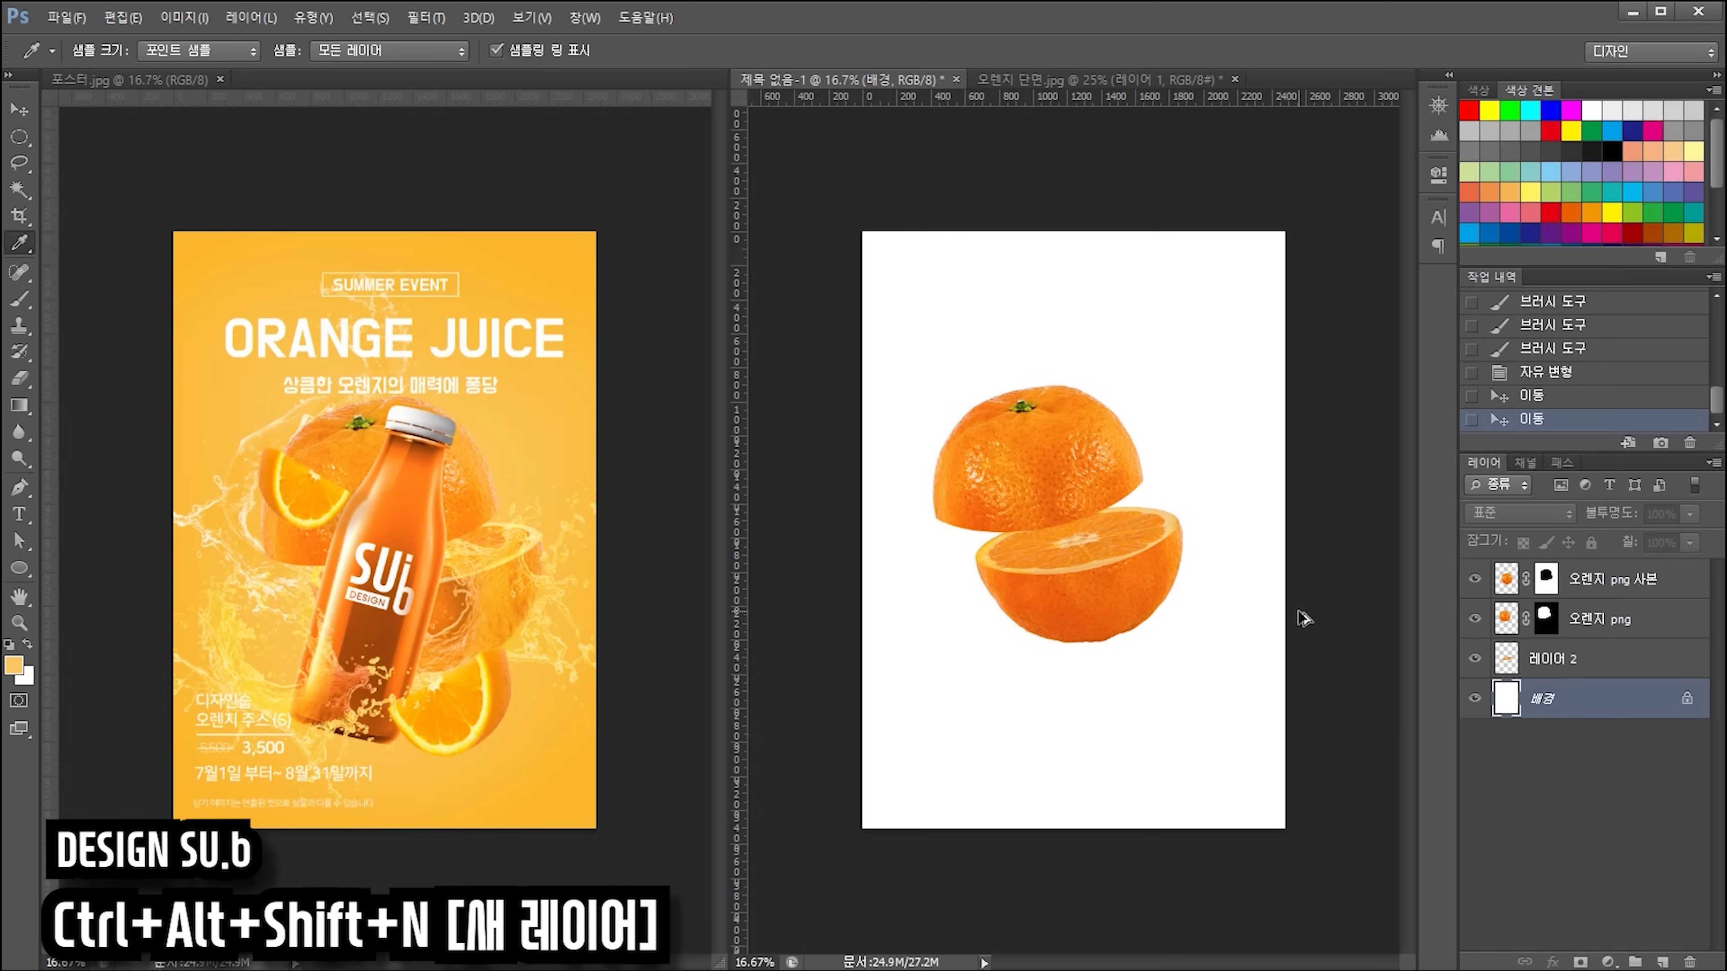
pyautogui.hotkey('ctrl', 'alt', 'shift', 'n')
pyautogui.hotkey('alt', 'Delete')
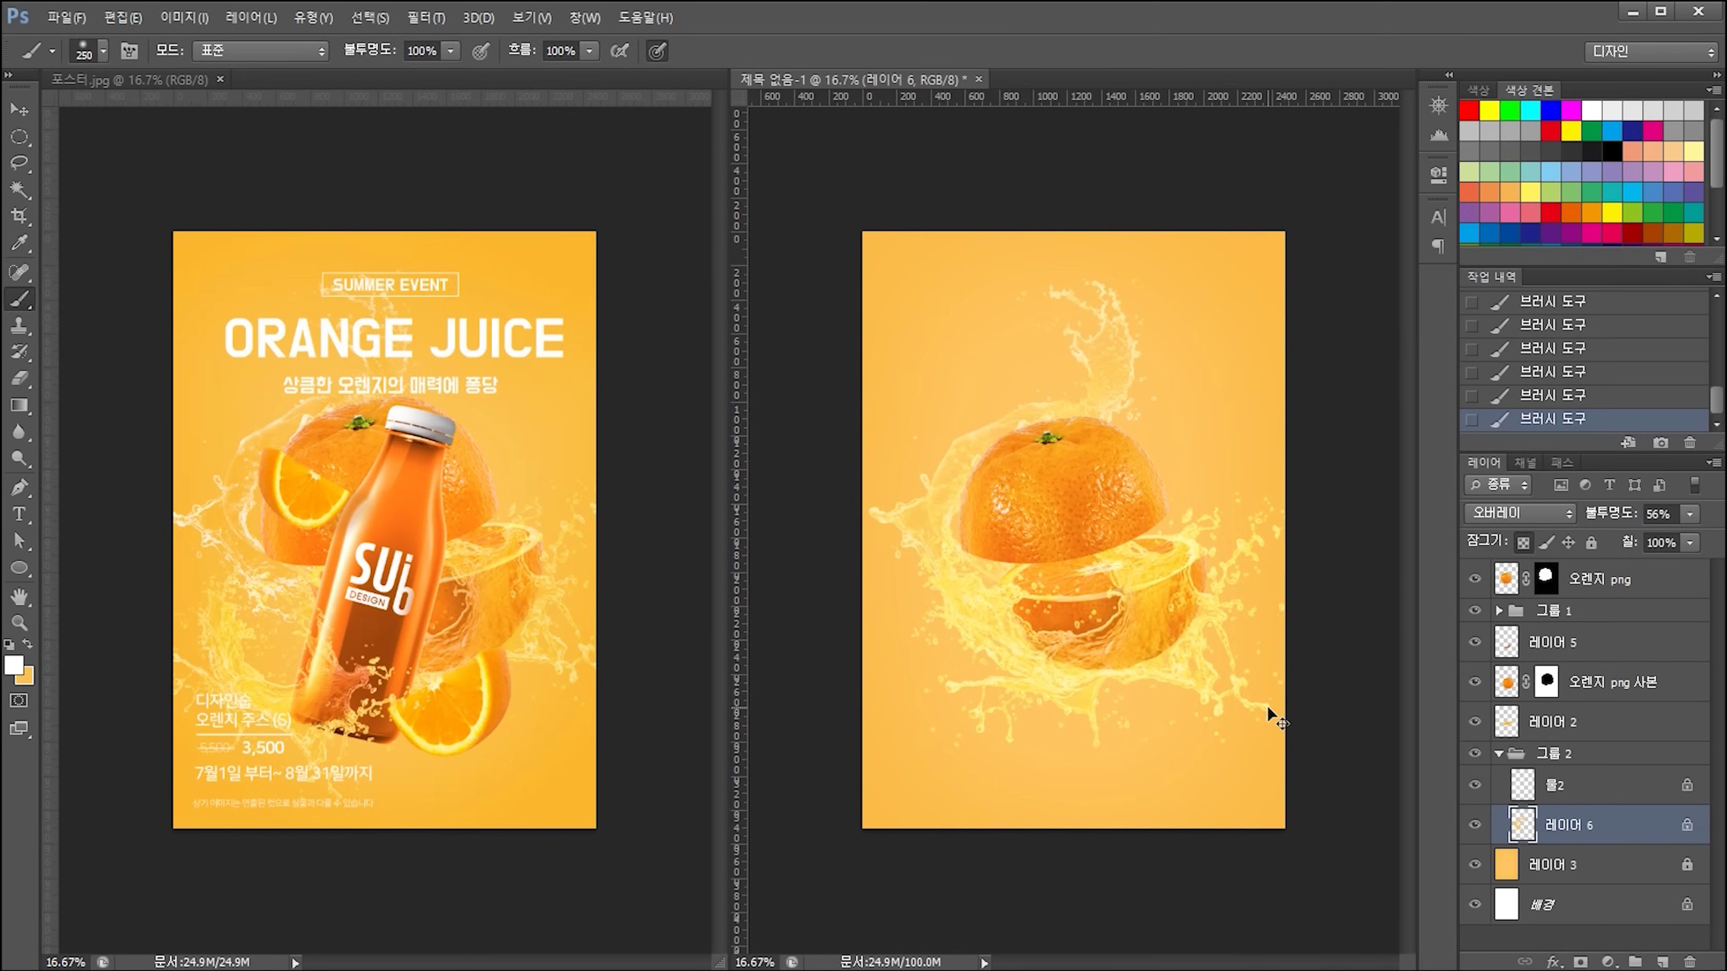
pyautogui.click(980, 705)
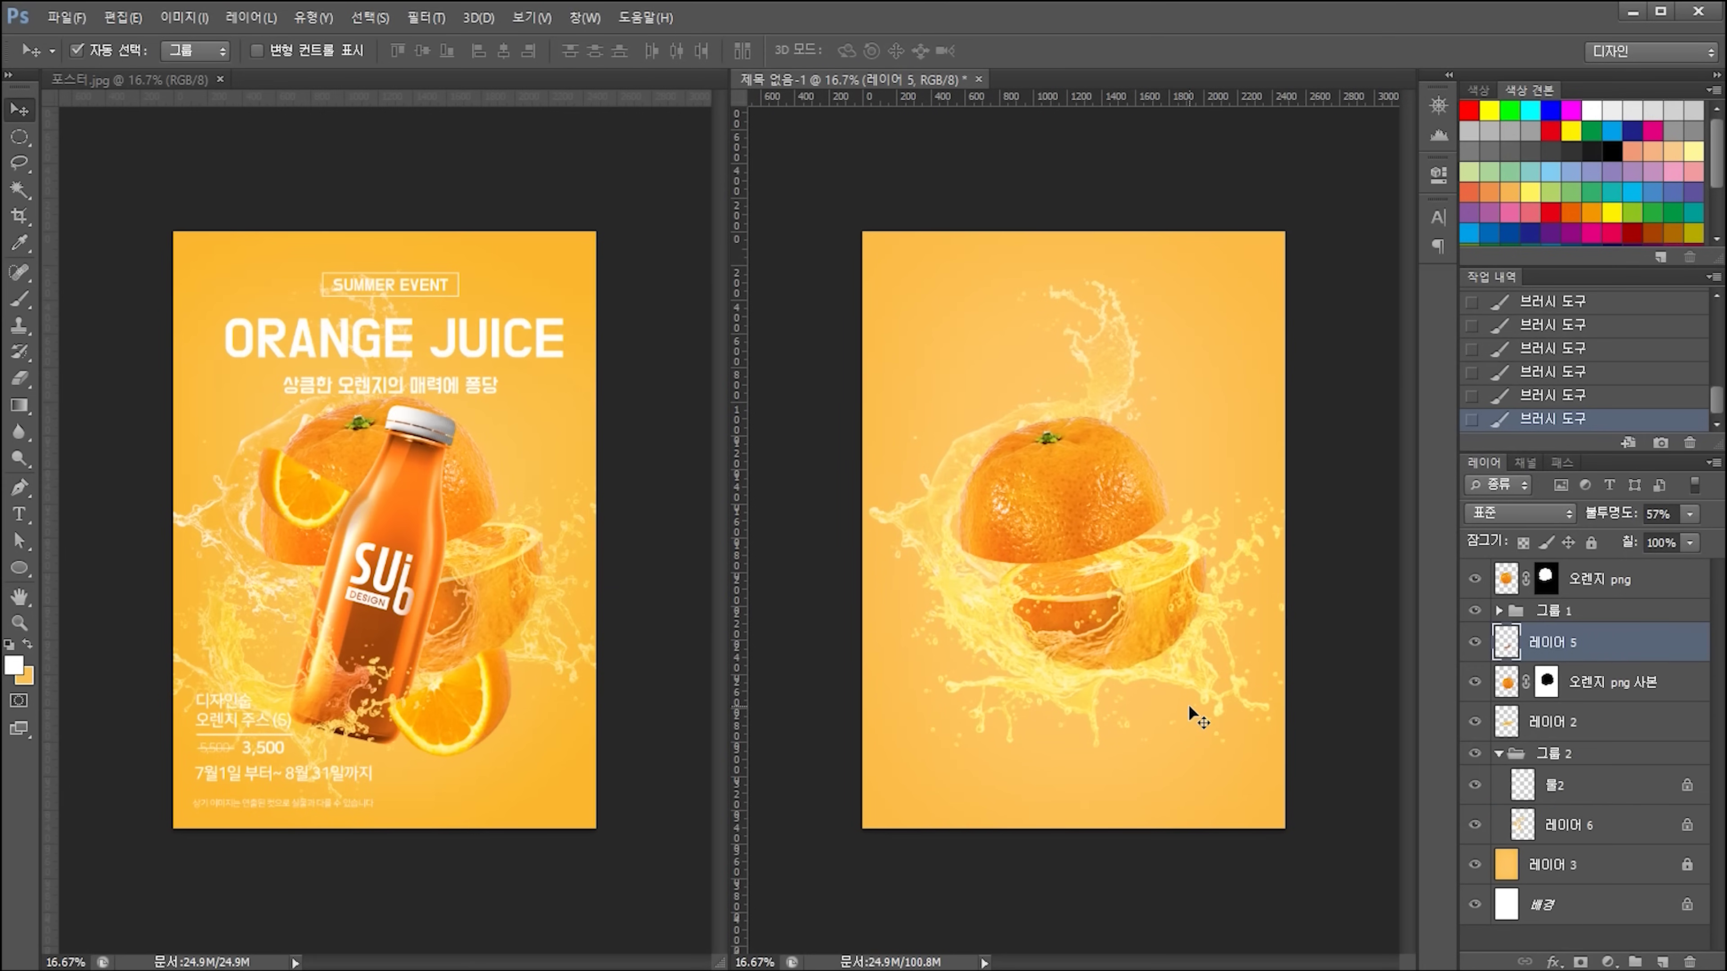
pyautogui.click(942, 555)
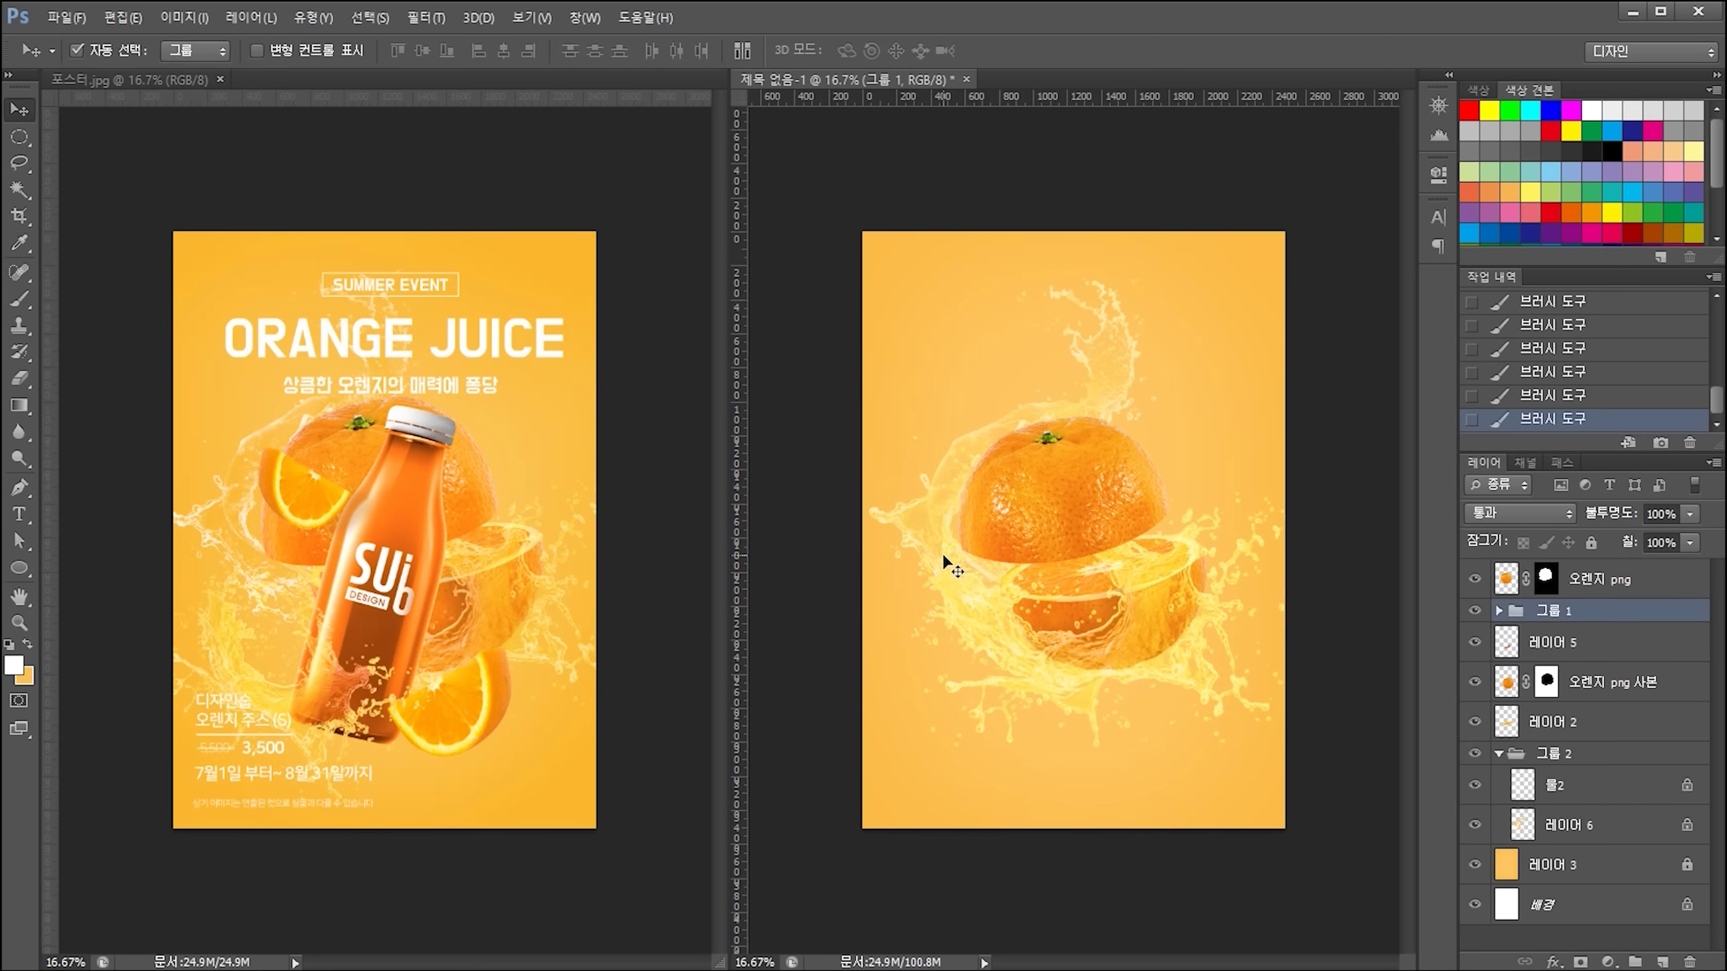
pyautogui.moveTo(934, 501); pyautogui.dragTo(915, 477)
pyautogui.hotkey('ctrl', 'z')
pyautogui.moveTo(994, 636); pyautogui.dragTo(979, 640)
pyautogui.hotkey('ctrl', 'z')
pyautogui.moveTo(1165, 682); pyautogui.dragTo(1176, 714)
pyautogui.hotkey('ctrl', 'z')
pyautogui.hotkey('ctrl', 'z')
pyautogui.hotkey('ctrl', 'z')
# - Add a layer mask to the 그룹 1 splash group
pyautogui.click(1580, 962)
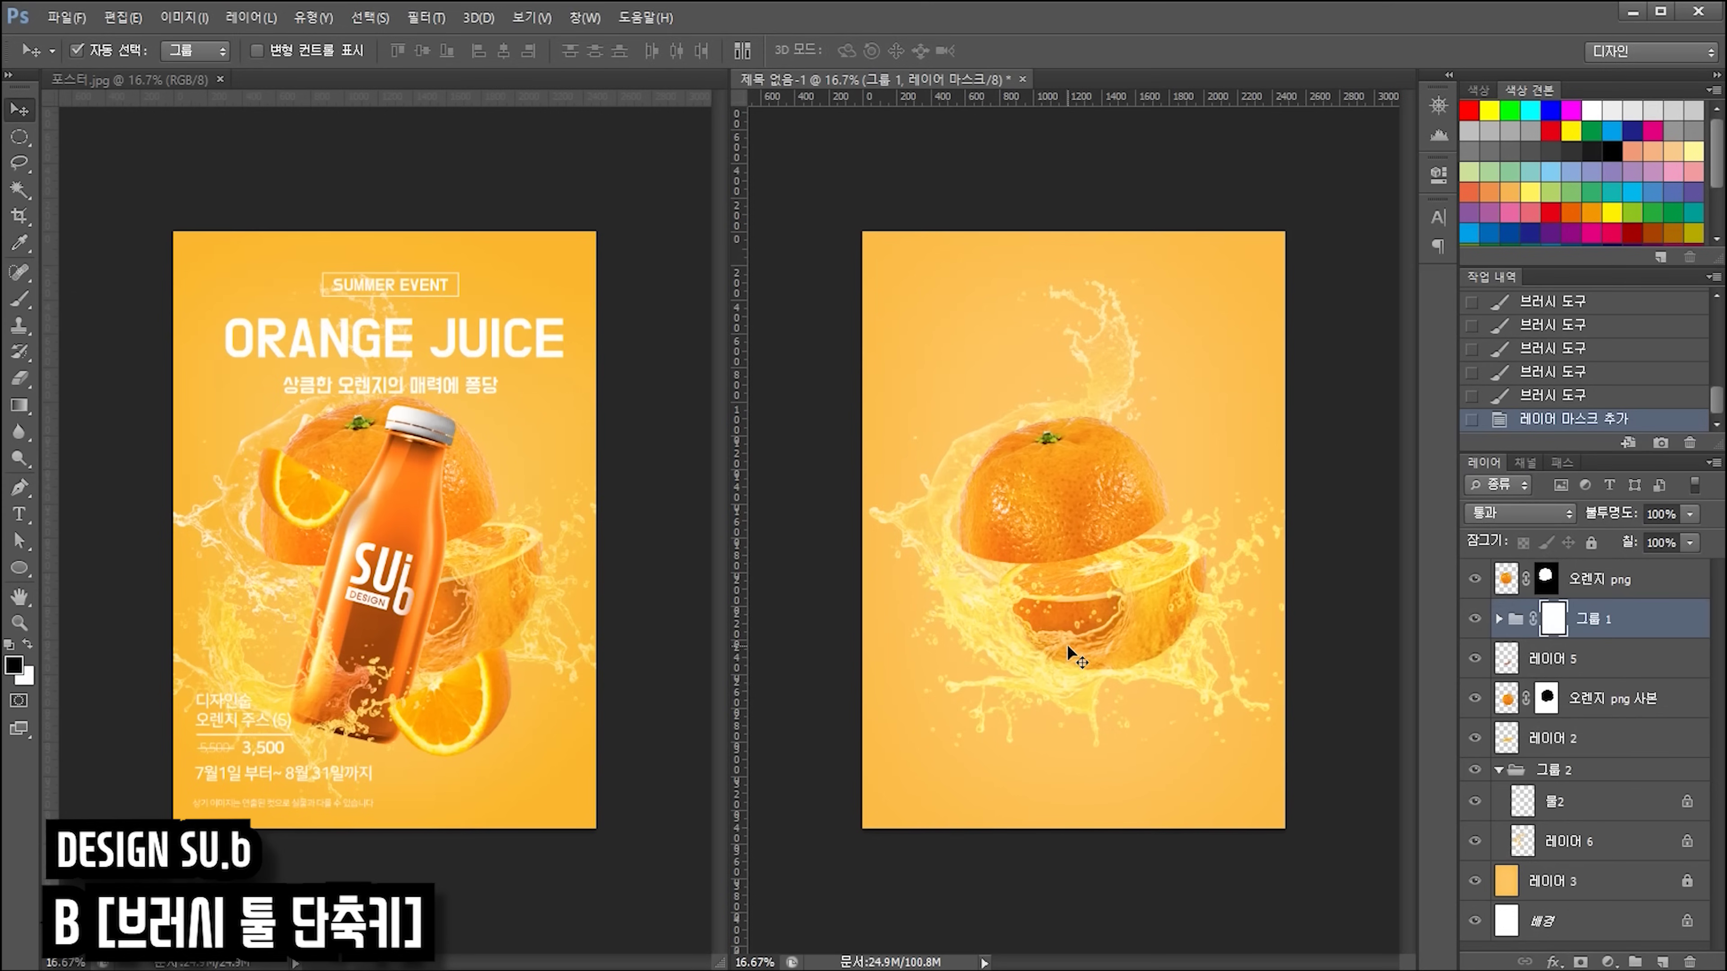
# - Paint black on the 그룹 1 mask with a 250 px brush to hide the splash around the lower orange half's lower left
pyautogui.press('b')
pyautogui.press(']')
pyautogui.press(']')
pyautogui.moveTo(1004, 618)
pyautogui.mouseDown()
pyautogui.moveTo(983, 657)
pyautogui.moveTo(1013, 693)
pyautogui.mouseUp()
pyautogui.moveTo(1023, 694); pyautogui.dragTo(1089, 718)
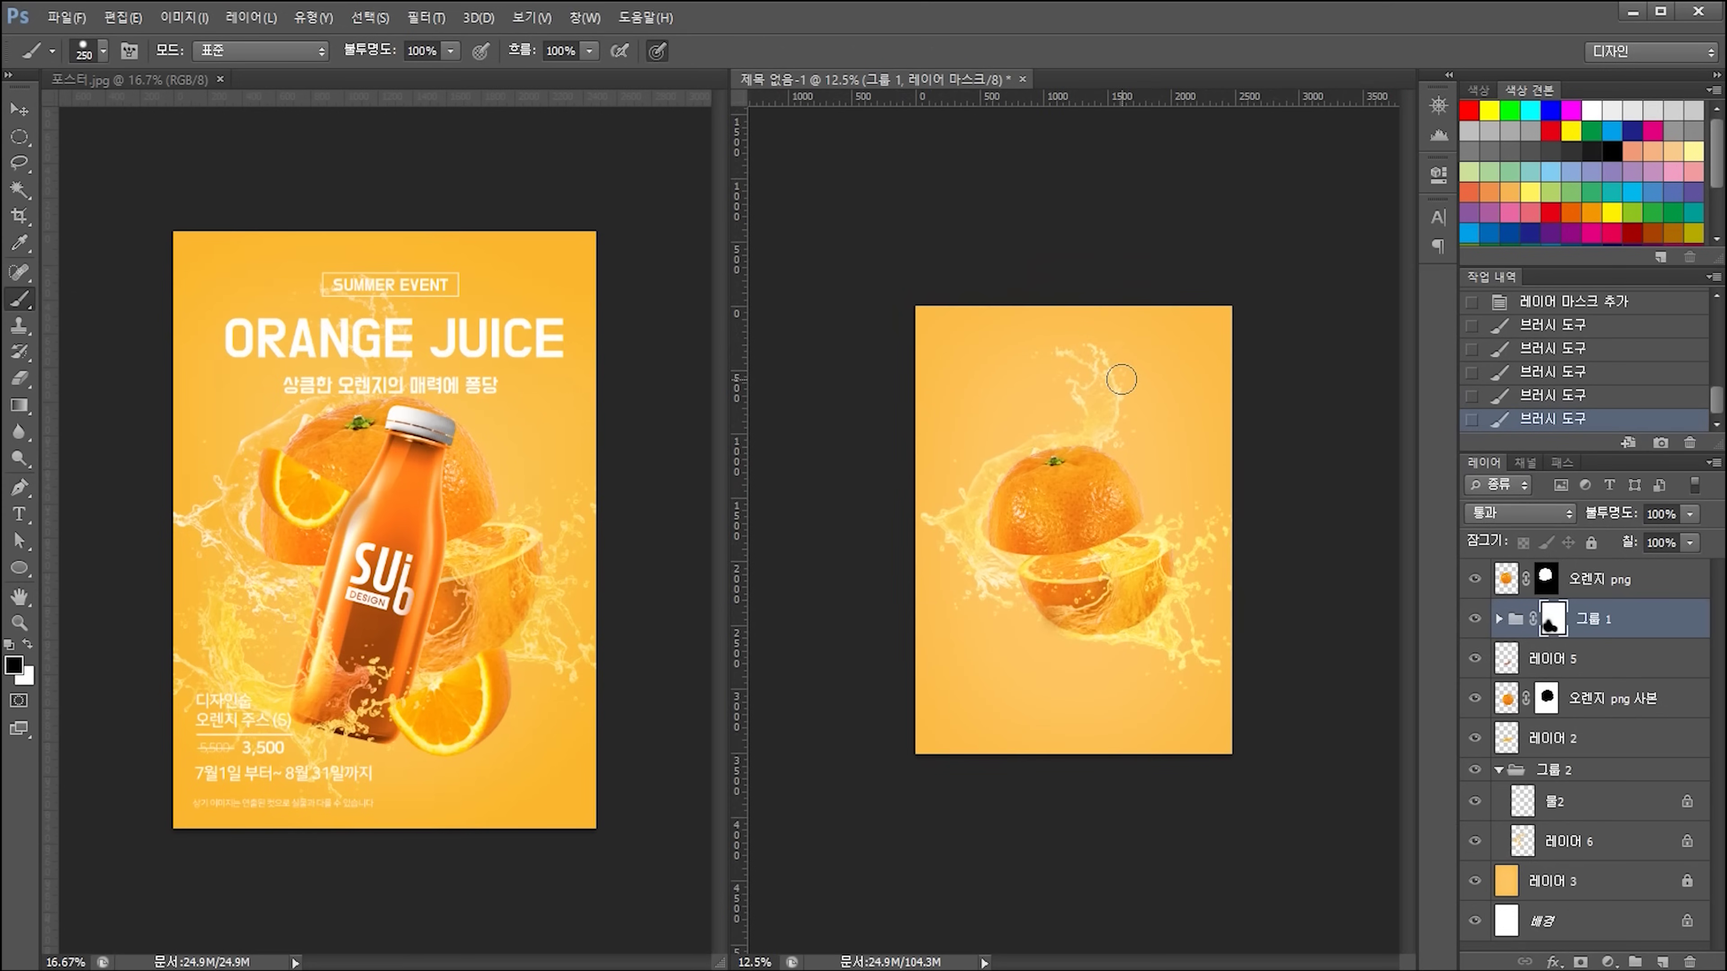
pyautogui.hotkey('ctrl', '=')
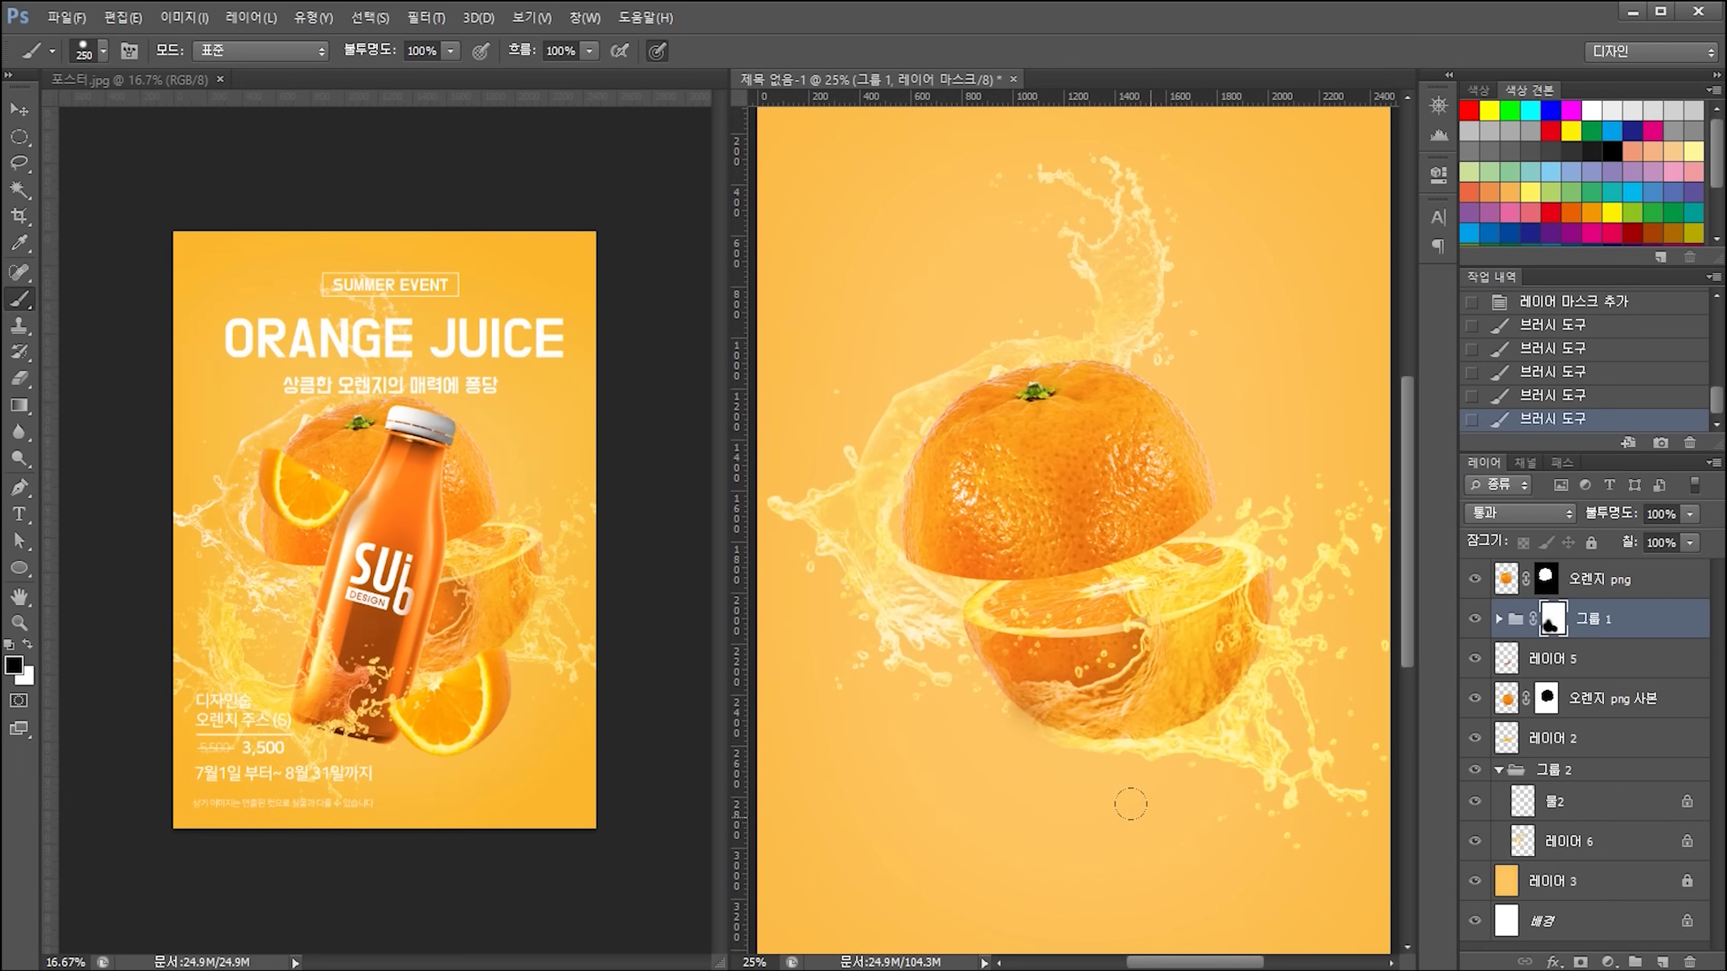
# - Paint white on the 그룹 1 mask to restore the splash along the lower orange half's left edge, and deselect the layer
pyautogui.press('x')
pyautogui.moveTo(979, 634); pyautogui.dragTo(1035, 708)
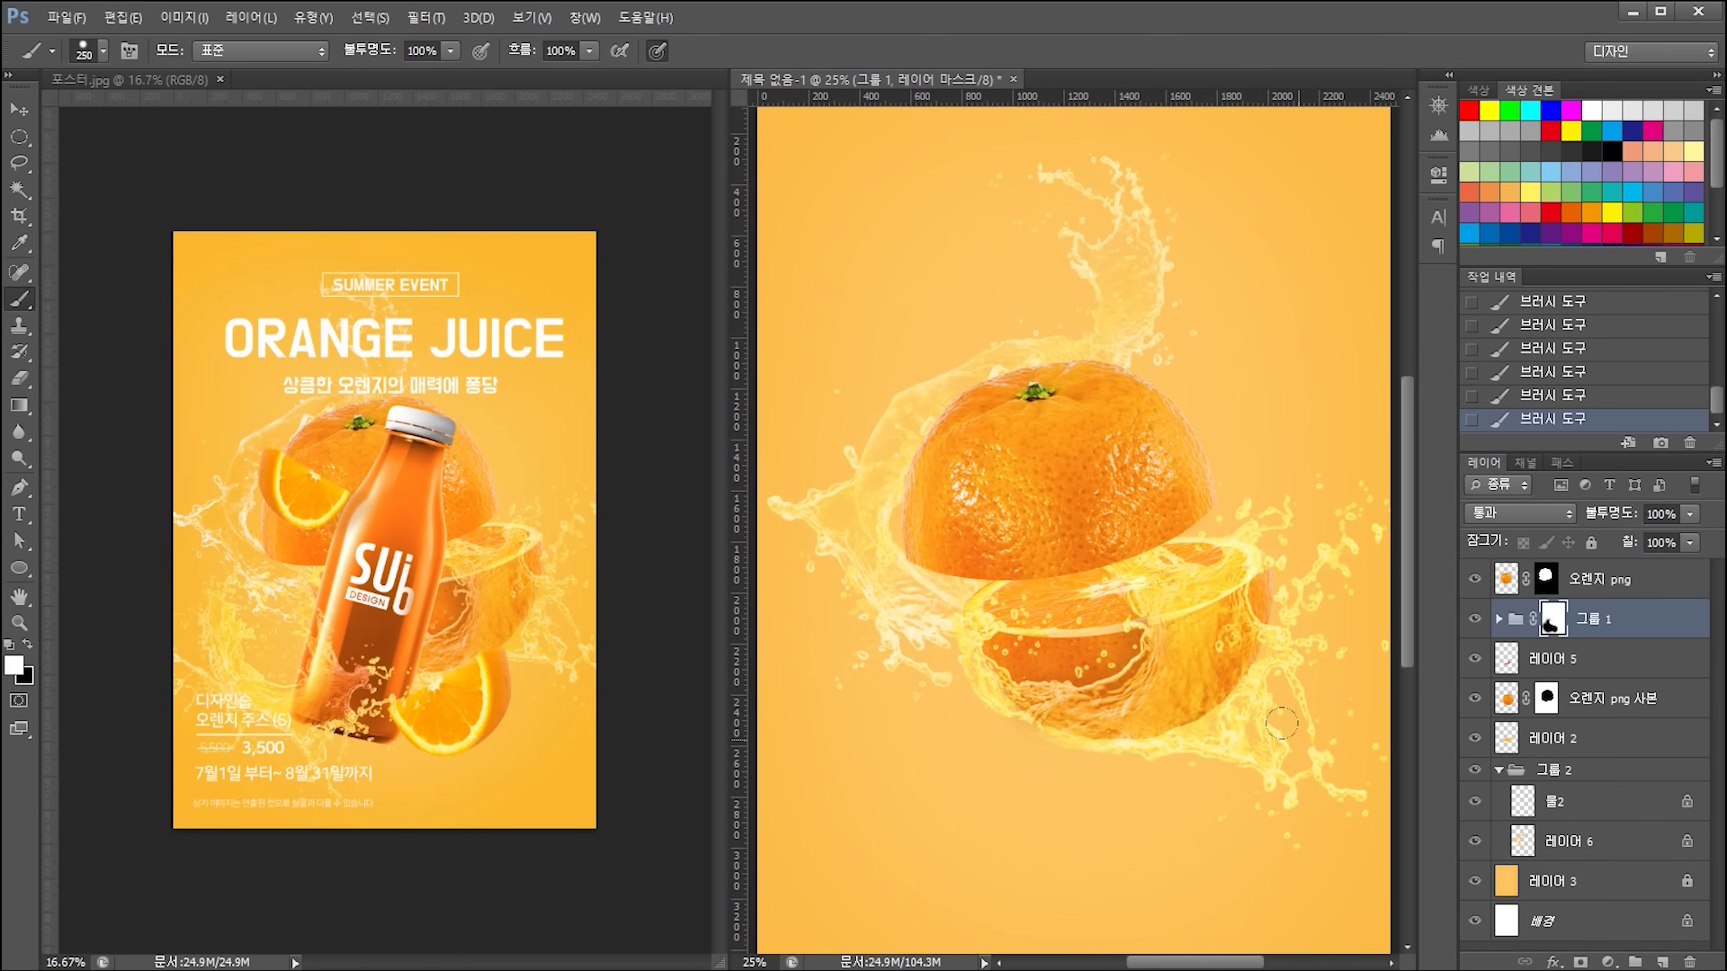
pyautogui.hotkey('ctrl', '-')
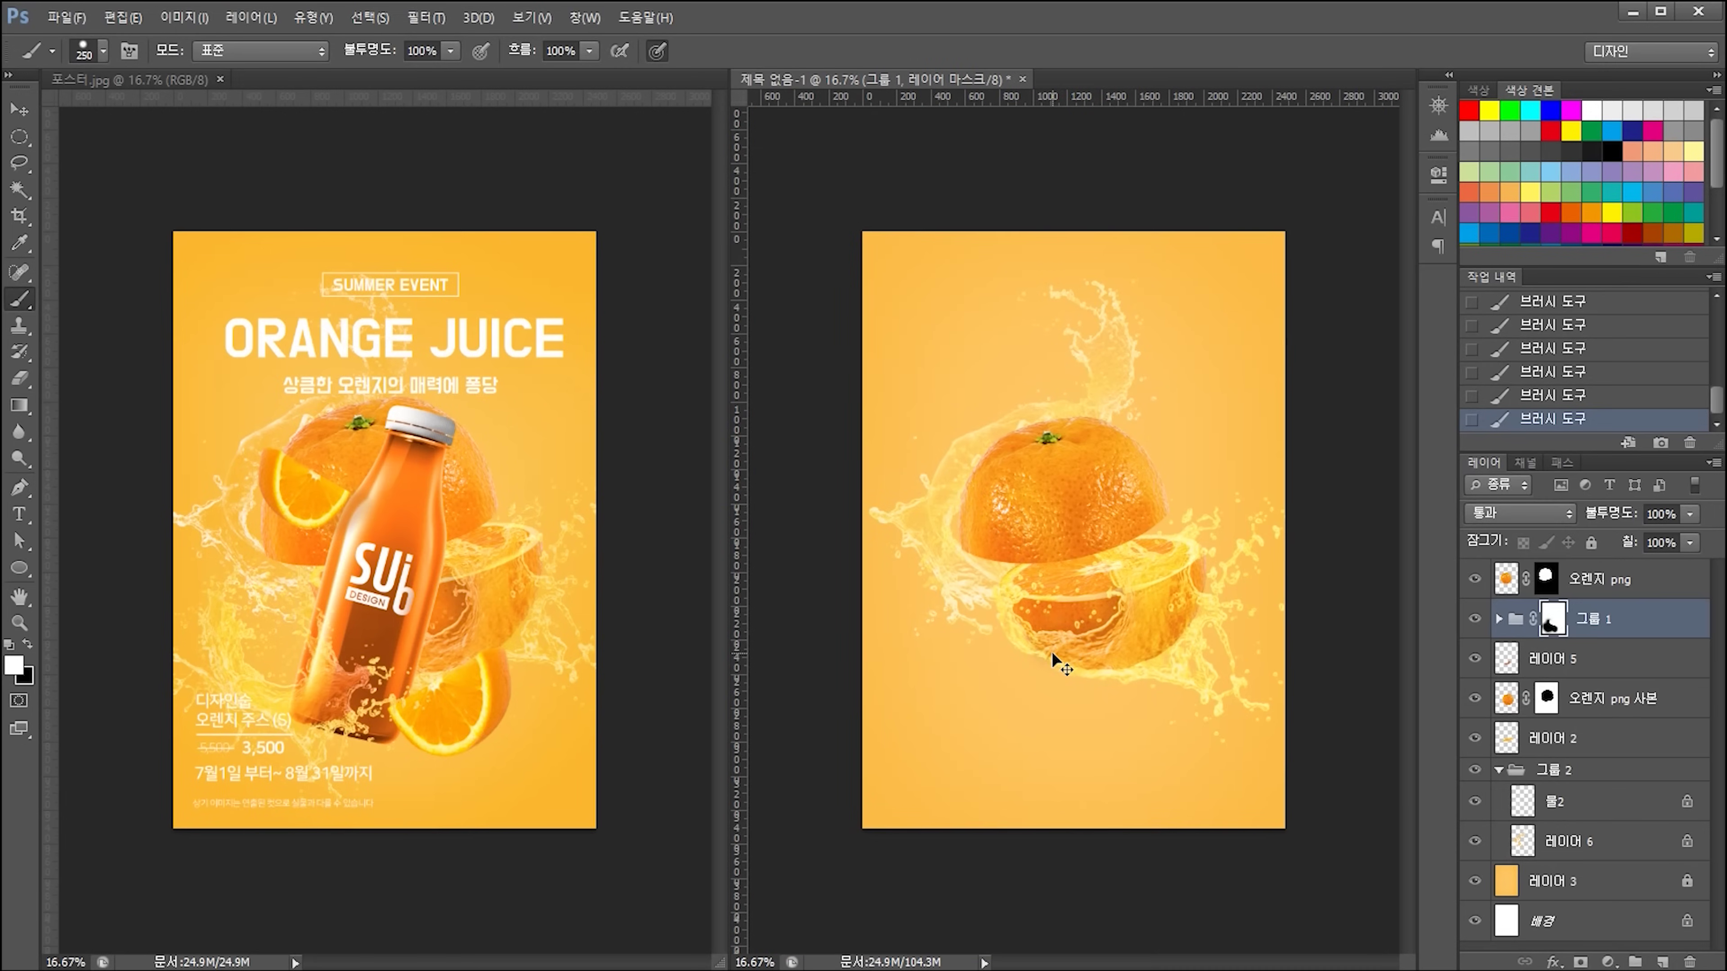
pyautogui.hotkey('ctrl', '-')
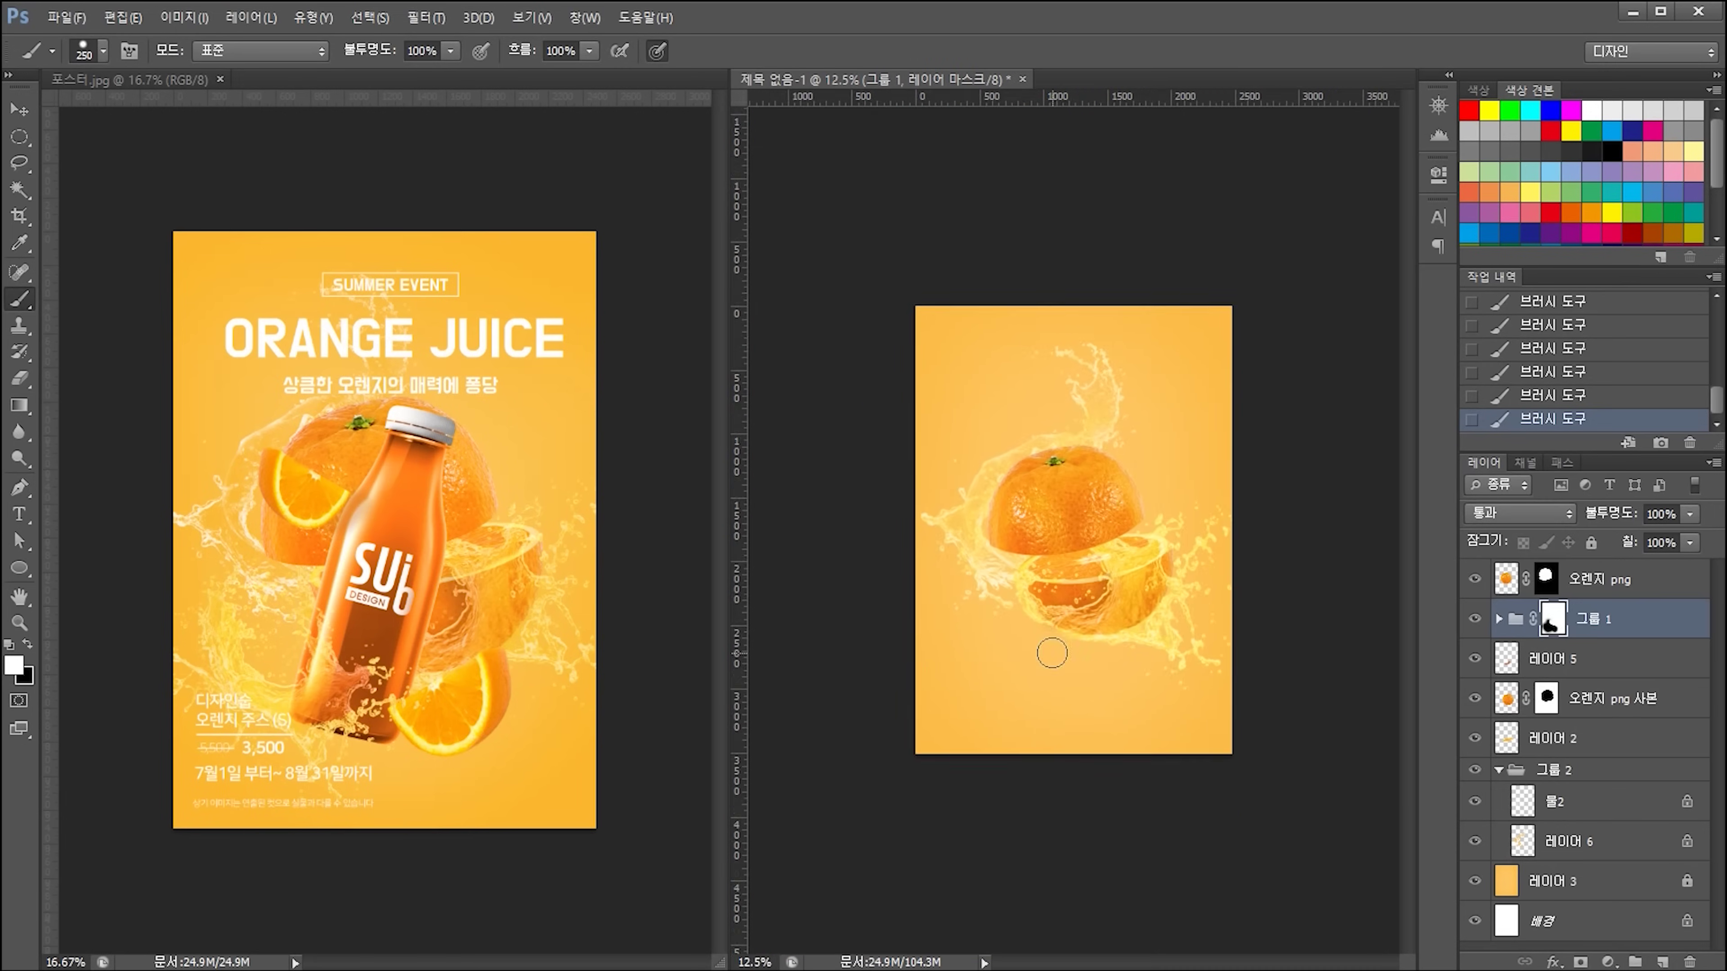
pyautogui.click(14, 114)
pyautogui.click(1279, 626)
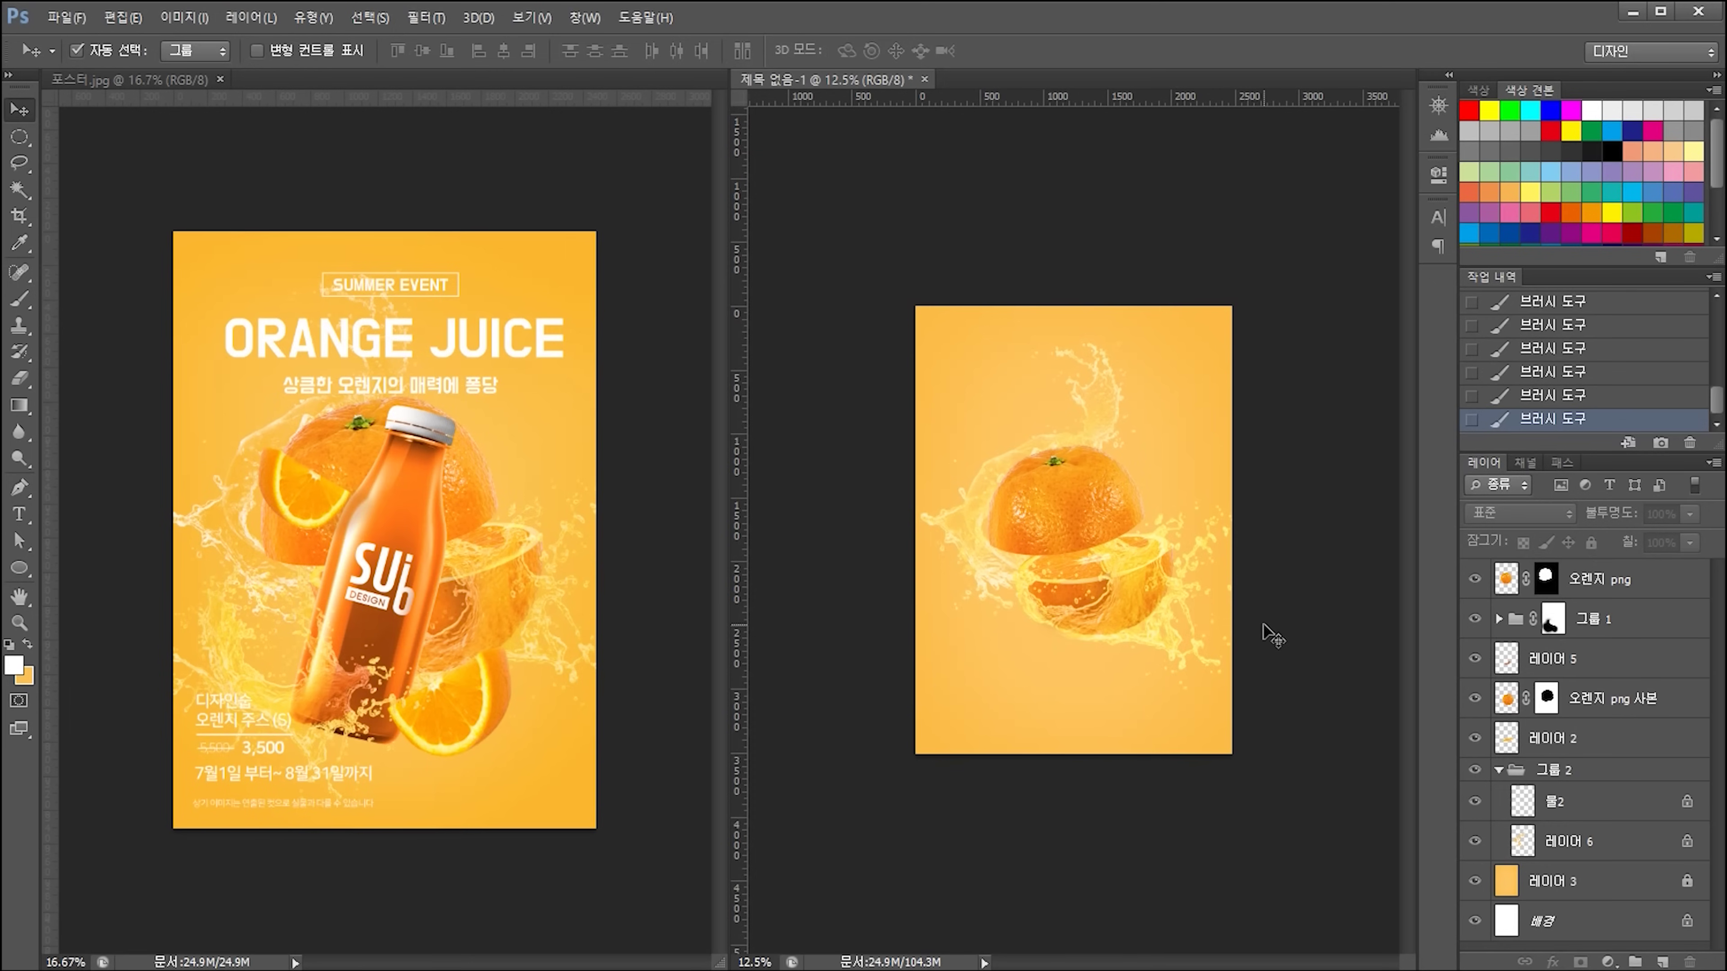
# - Open Juice-Bottle-Mockup.psd from the Juice-Bottle-Mockup-PSD zip archive as a new document in Photoshop
pyautogui.click(263, 573)
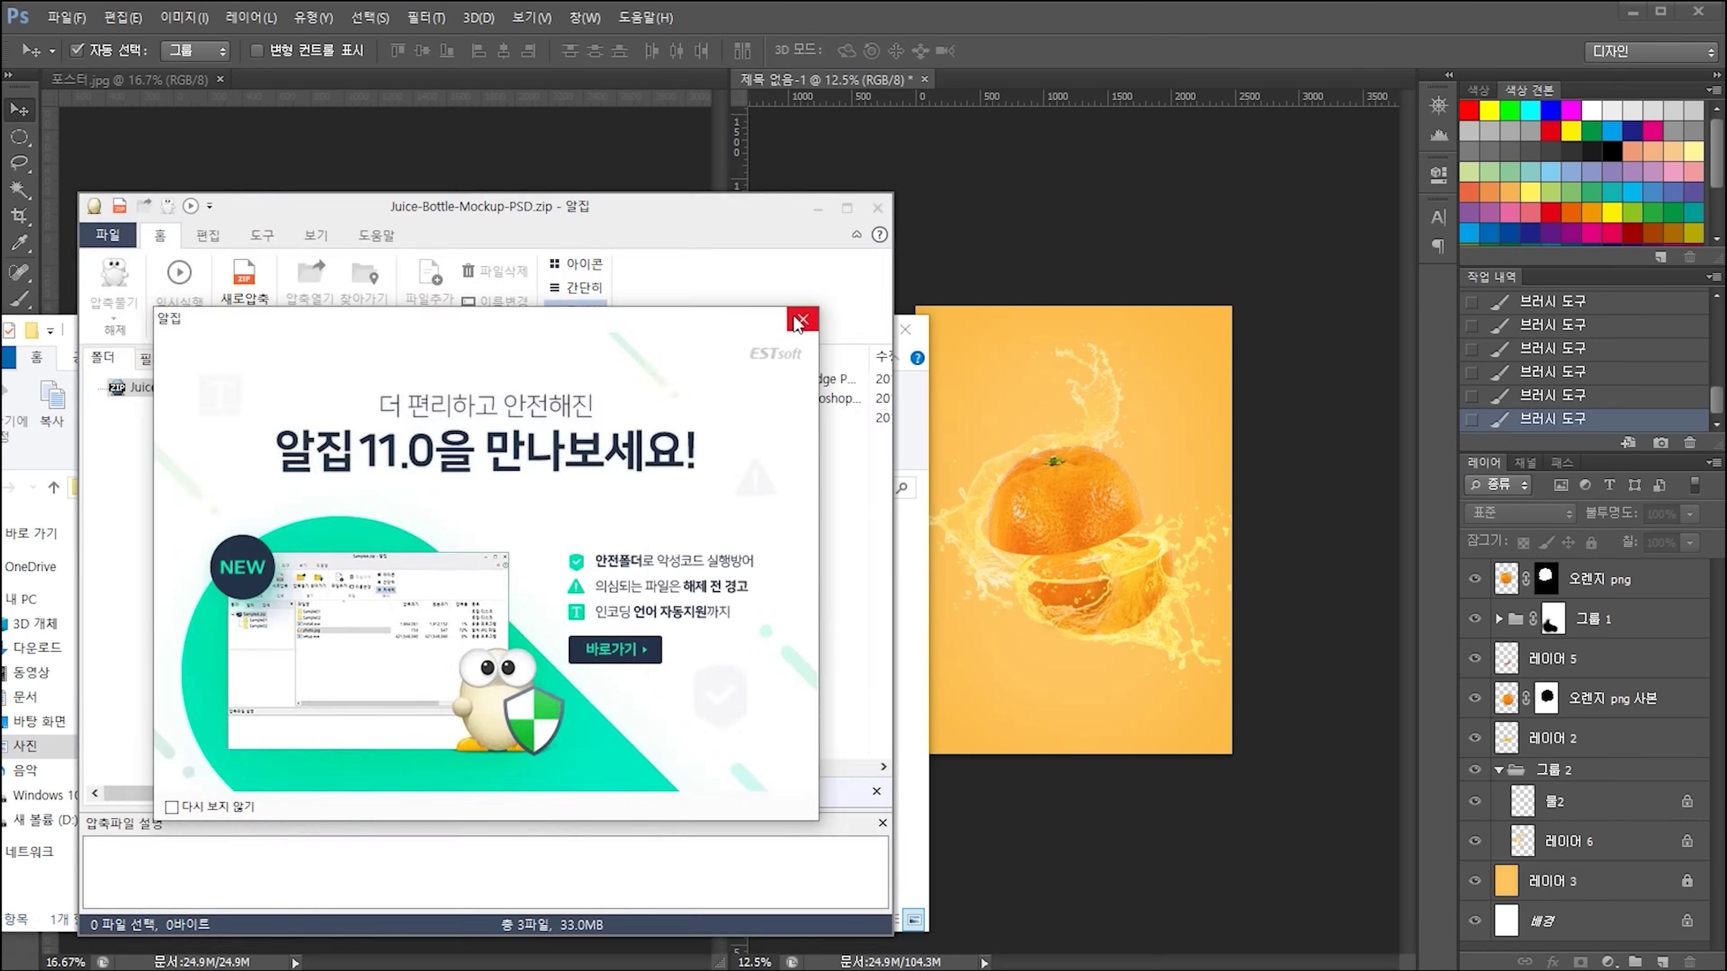
pyautogui.click(798, 322)
pyautogui.click(877, 208)
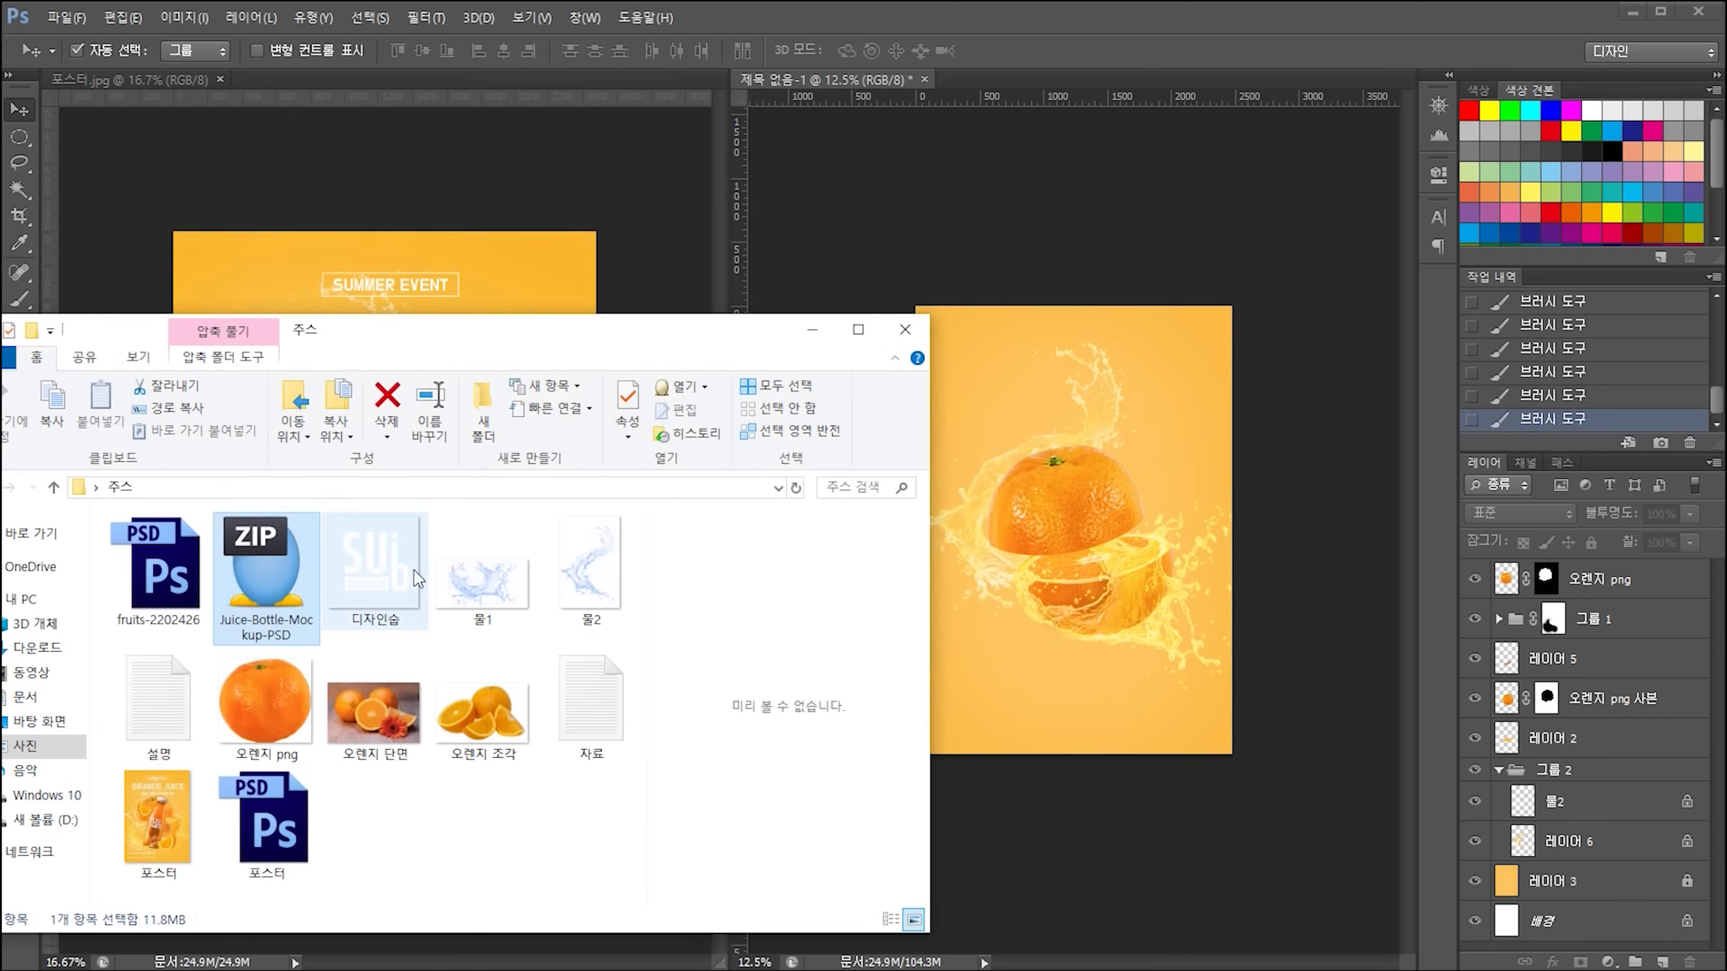
pyautogui.doubleClick(278, 563)
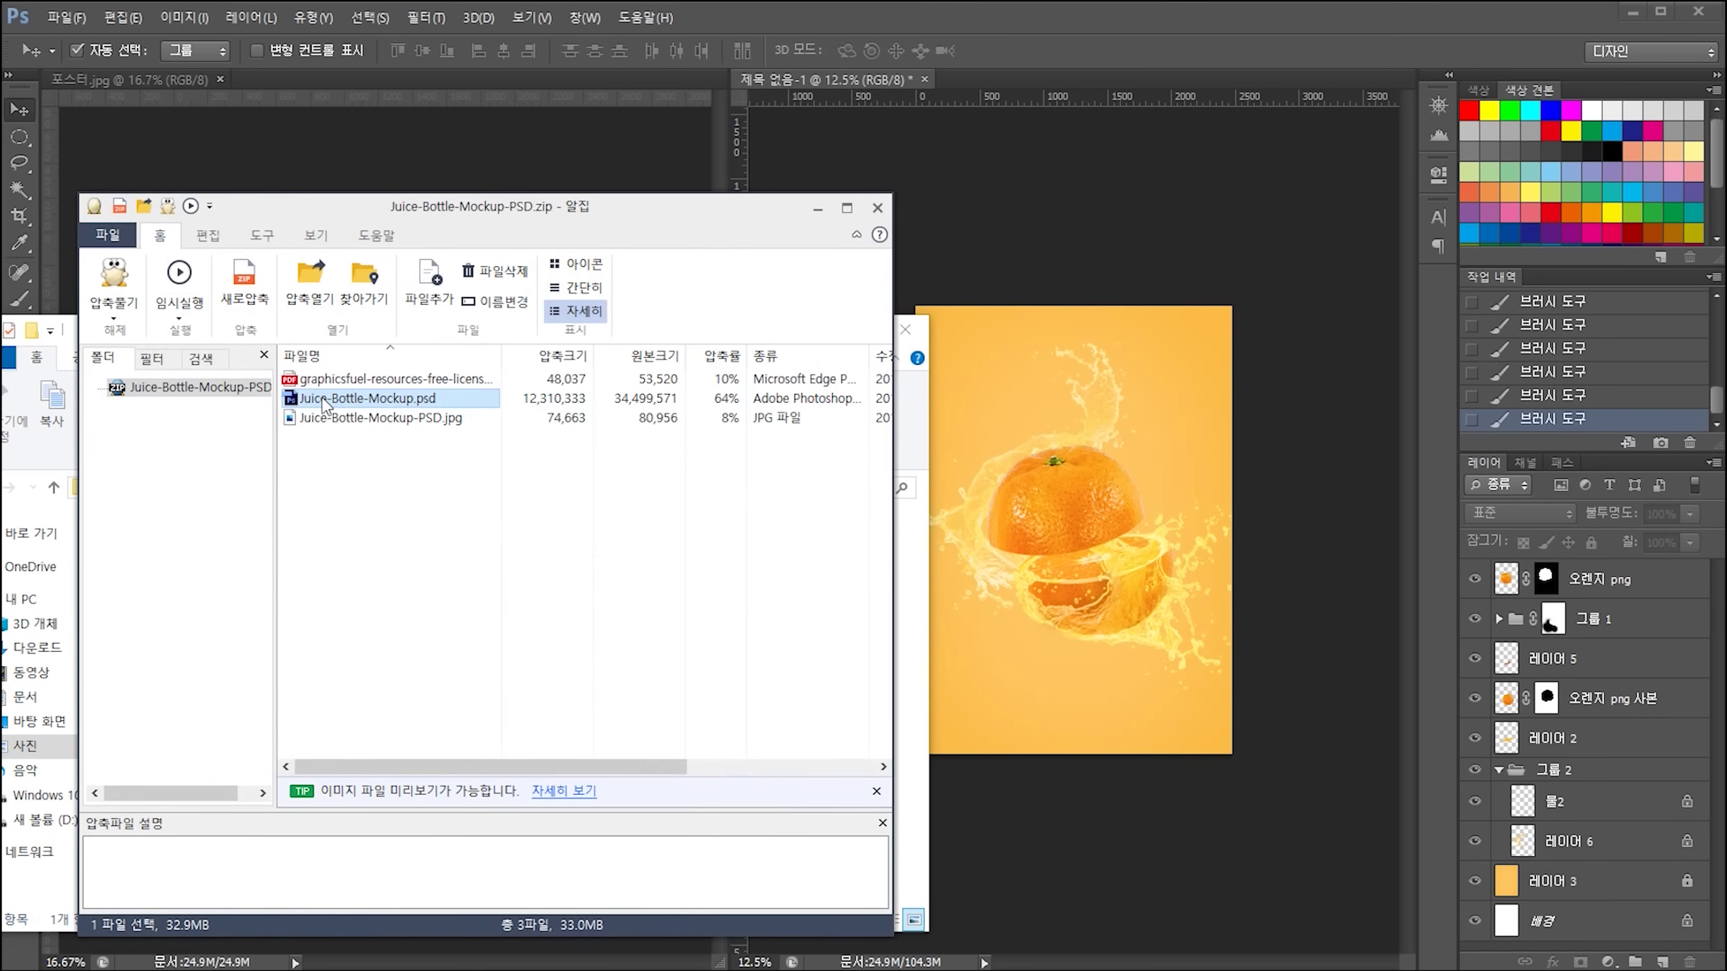
pyautogui.moveTo(320, 405); pyautogui.dragTo(1130, 55)
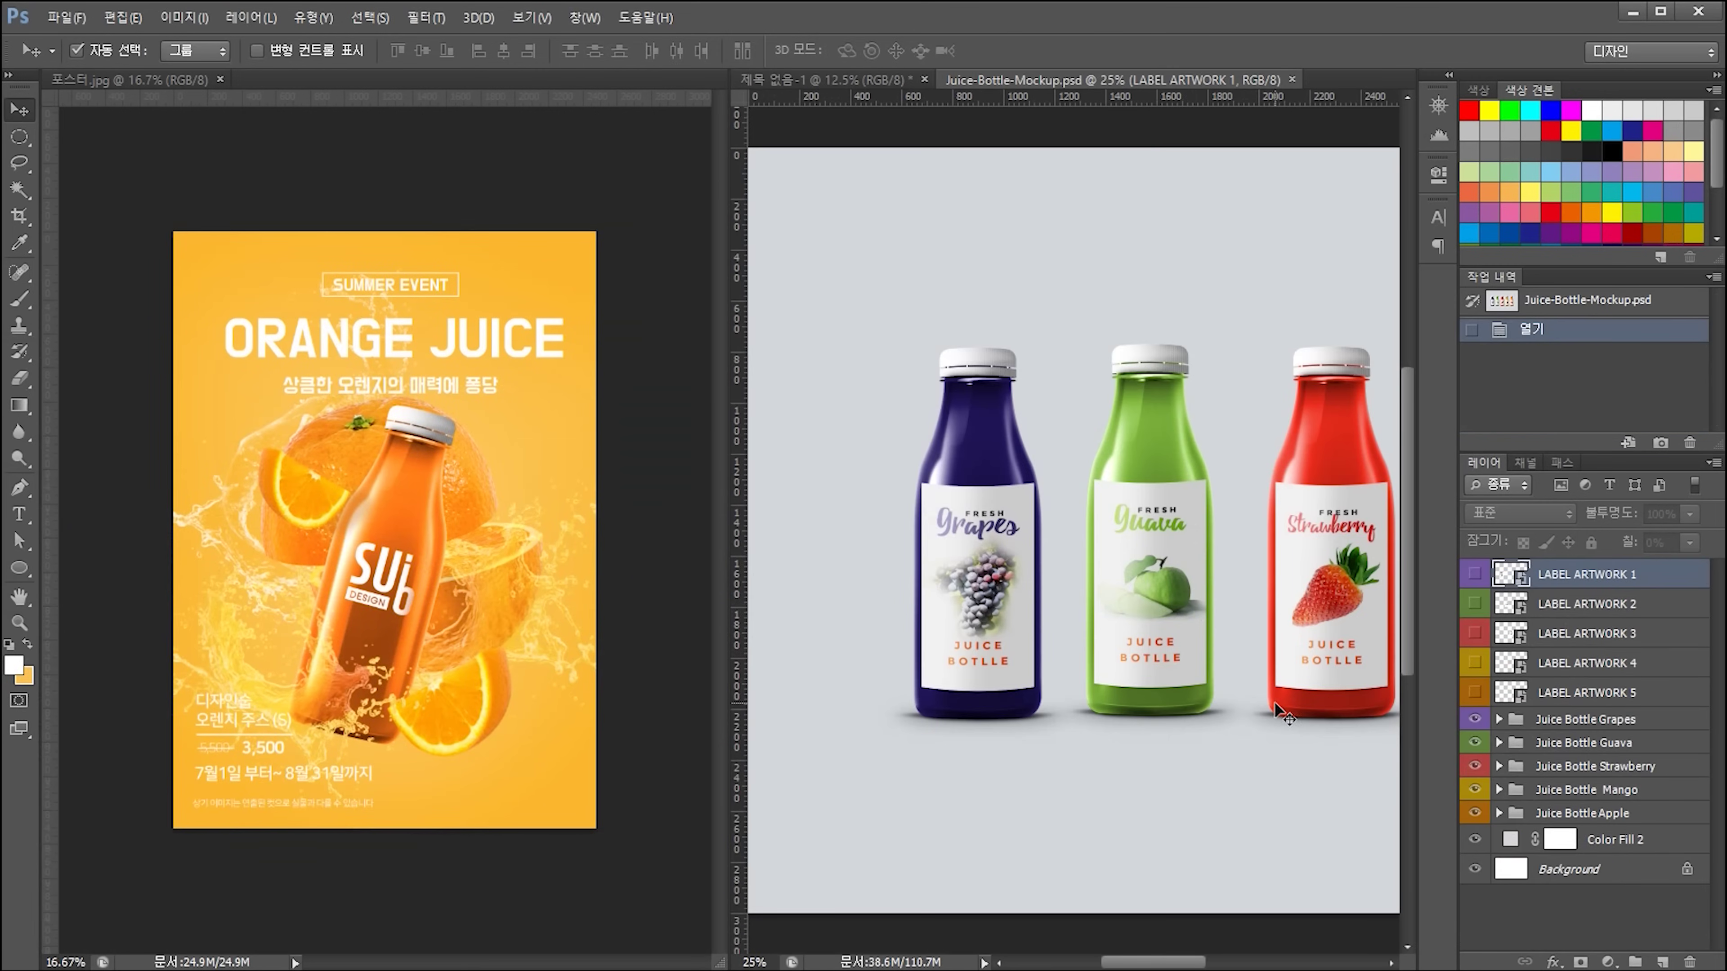
# - Select the orange Juice Bottle Apple group in the mockup
pyautogui.moveTo(1263, 704); pyautogui.dragTo(1030, 735)
pyautogui.moveTo(1357, 629); pyautogui.dragTo(1041, 652)
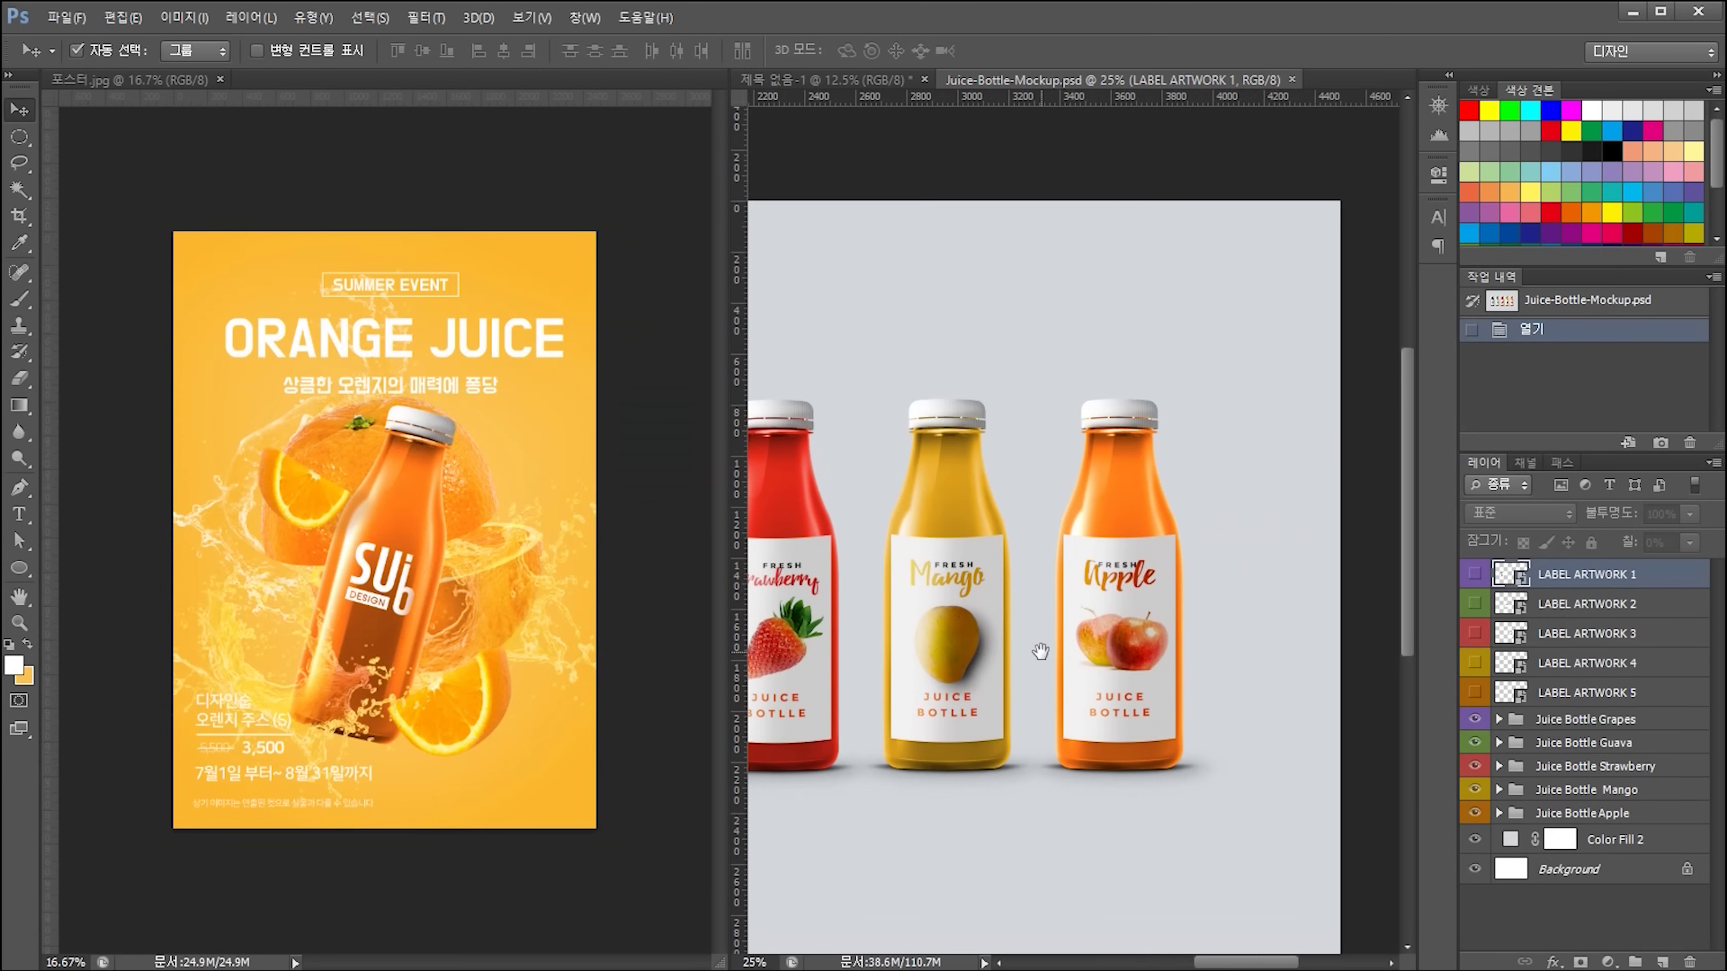
pyautogui.click(1128, 479)
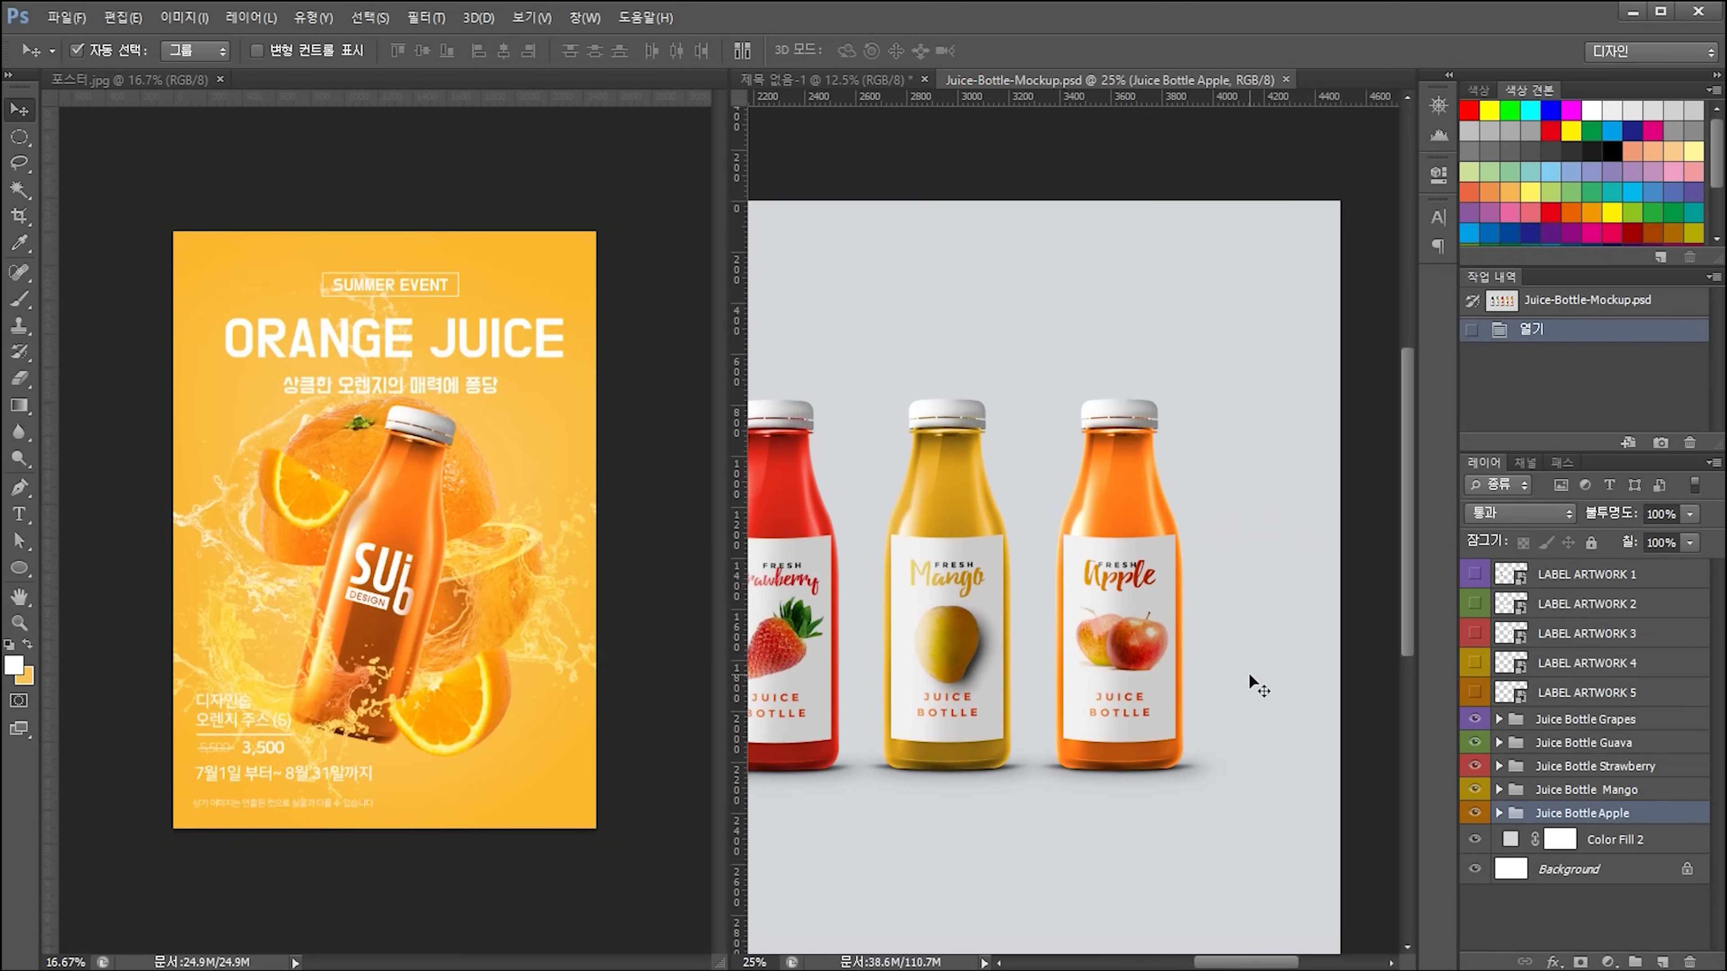
pyautogui.hotkey('ctrl', '+')
pyautogui.moveTo(1285, 555); pyautogui.dragTo(1231, 559)
pyautogui.hotkey('ctrl', '+')
pyautogui.moveTo(1070, 423); pyautogui.dragTo(1157, 421)
pyautogui.hotkey('ctrl', 'z')
pyautogui.moveTo(1225, 666); pyautogui.dragTo(1166, 546)
pyautogui.hotkey('ctrl', '-')
pyautogui.moveTo(1048, 353); pyautogui.dragTo(1075, 355)
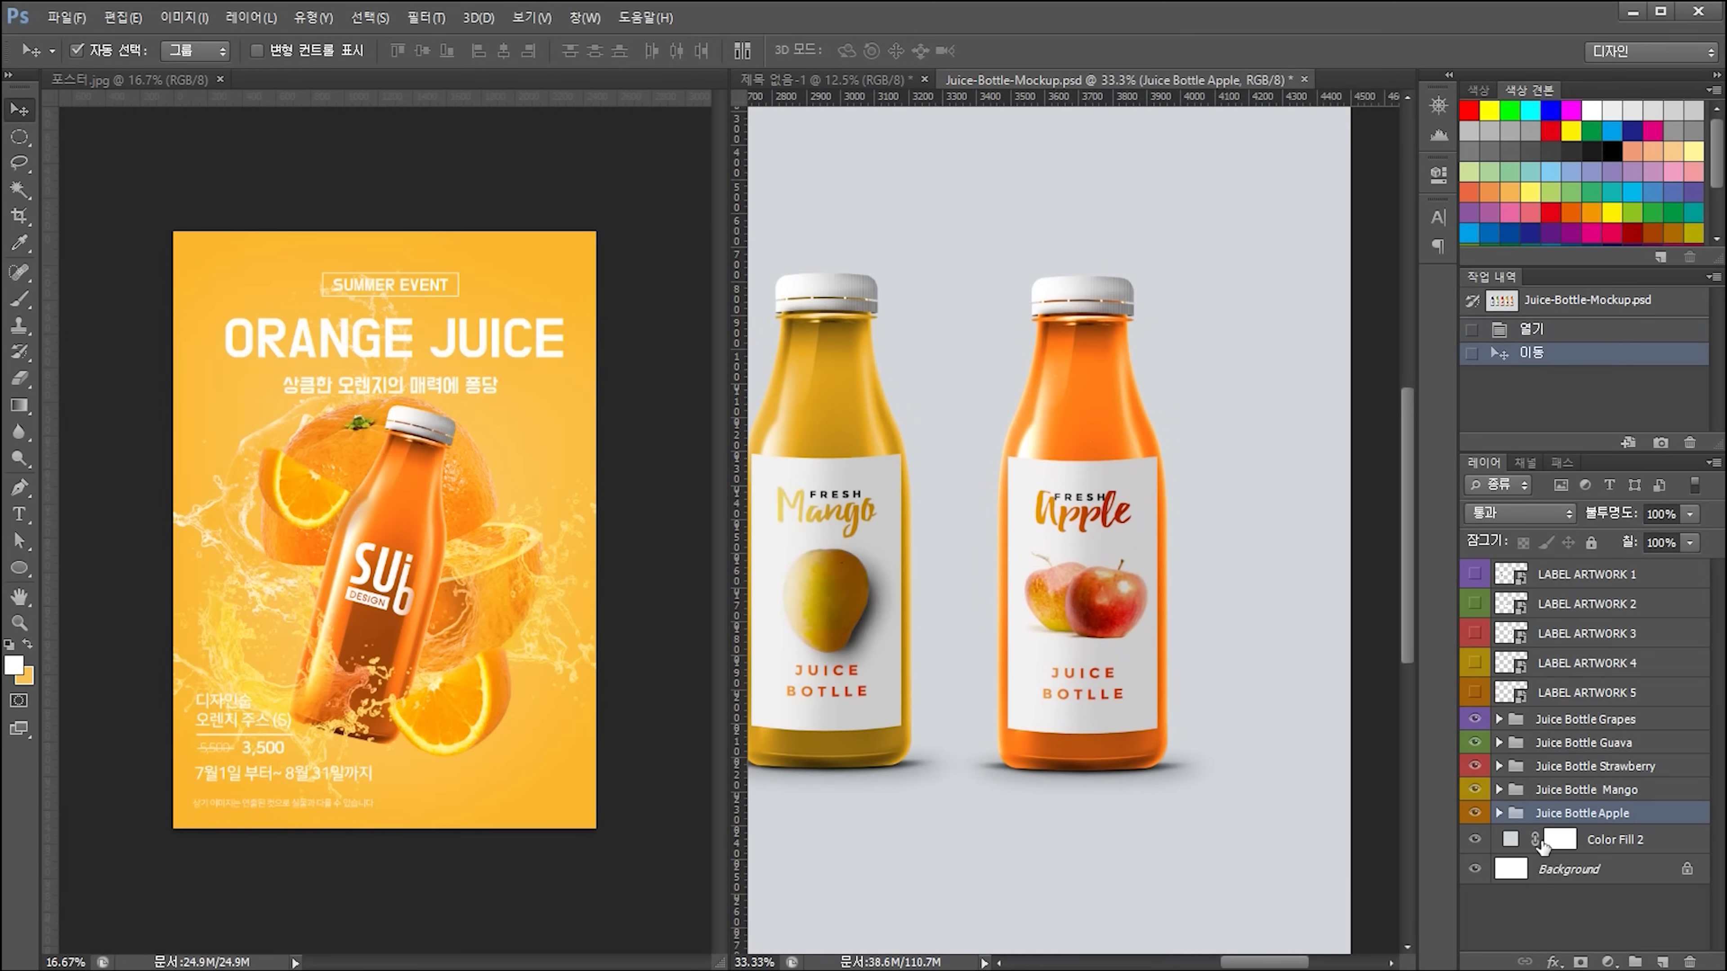
pyautogui.hotkey('ctrl', 'z')
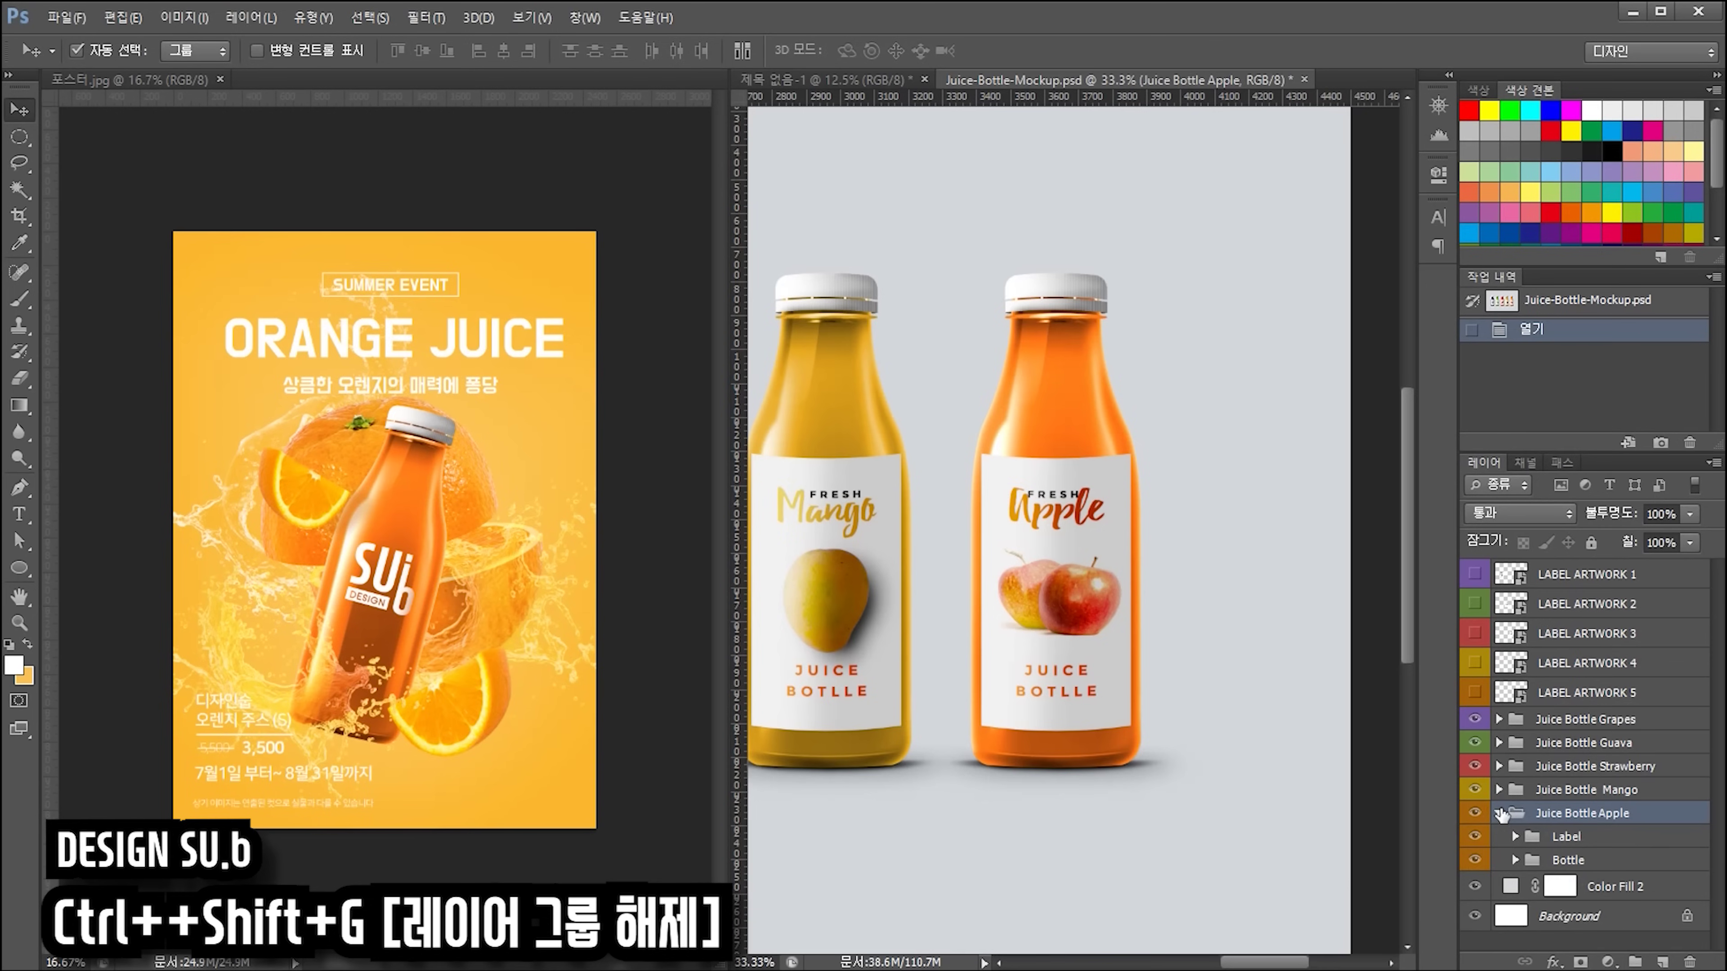
# - Ungroup Juice Bottle Apple and delete its Label group, keeping the Bottle group
pyautogui.hotkey('ctrl', 'shift', 'g')
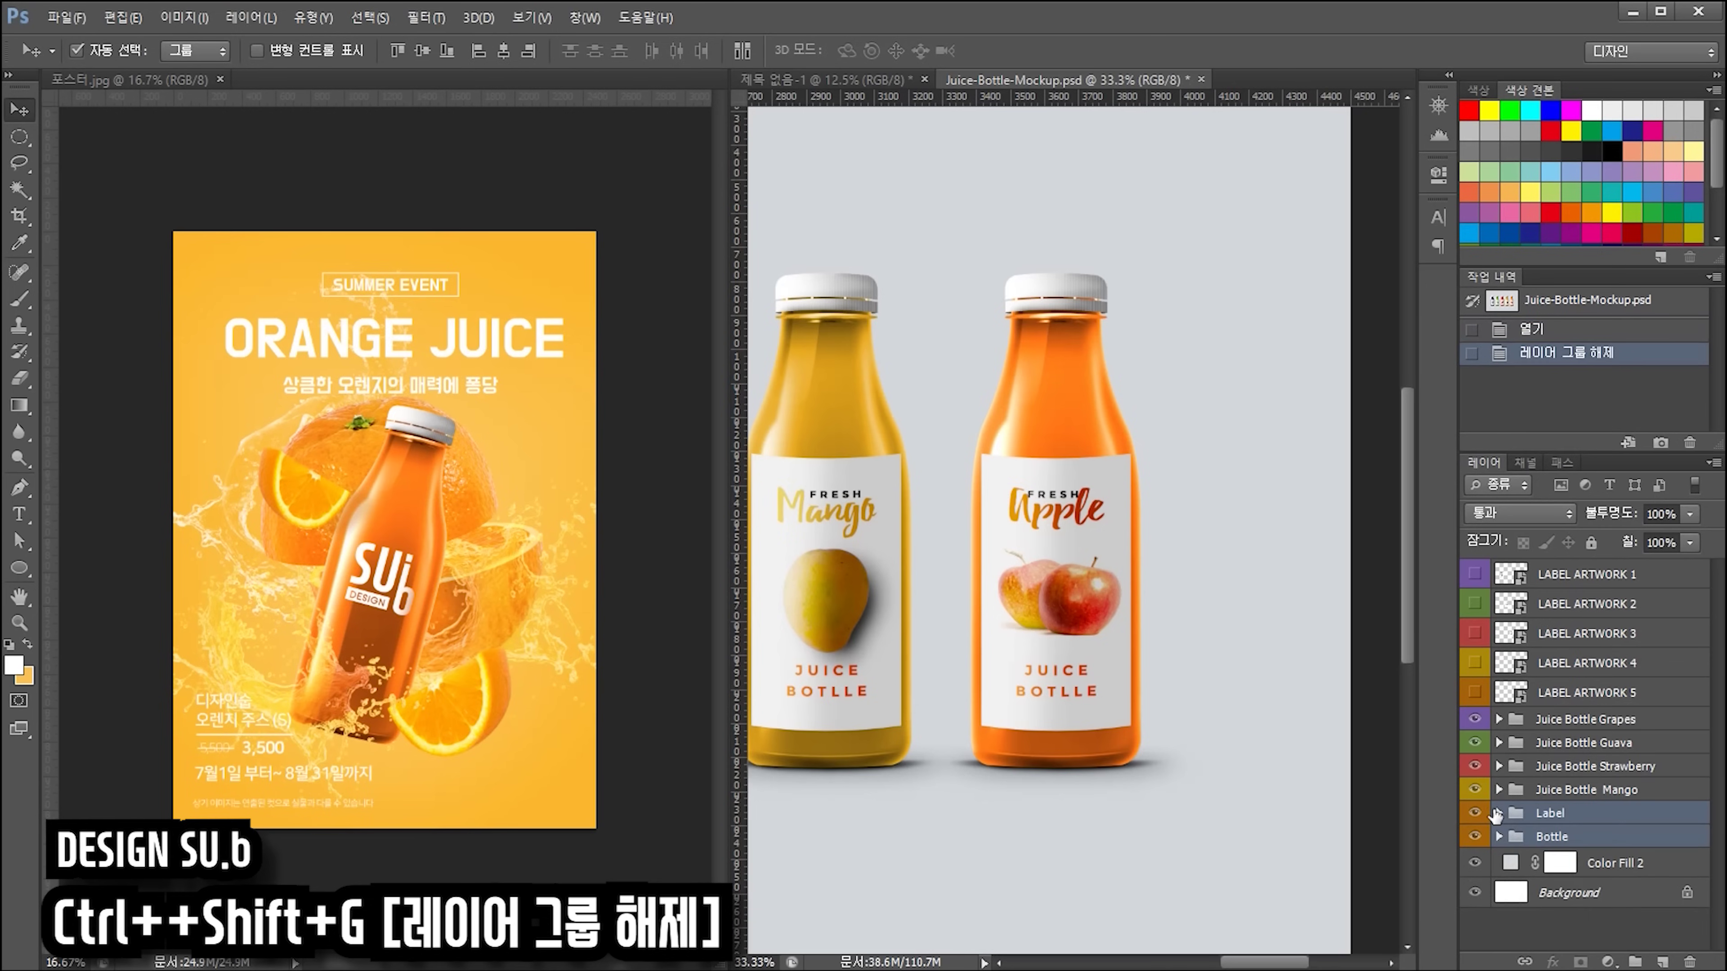
pyautogui.click(1475, 813)
pyautogui.click(1475, 814)
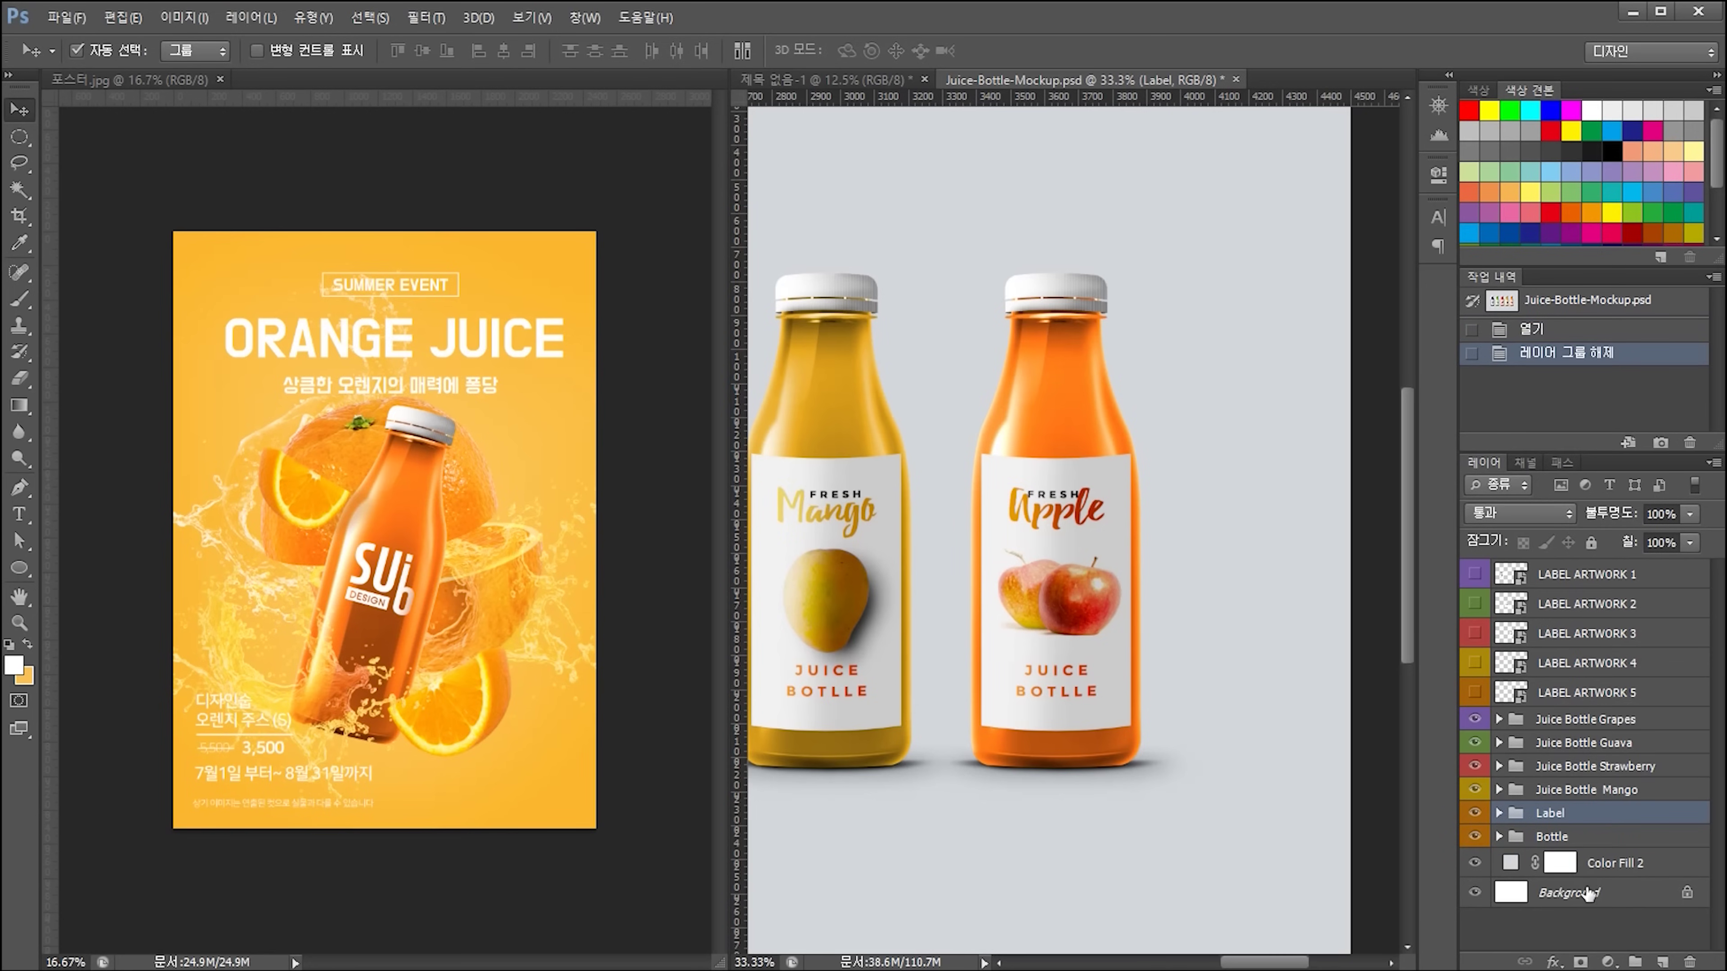
pyautogui.click(1475, 837)
pyautogui.click(1476, 837)
pyautogui.press('Delete')
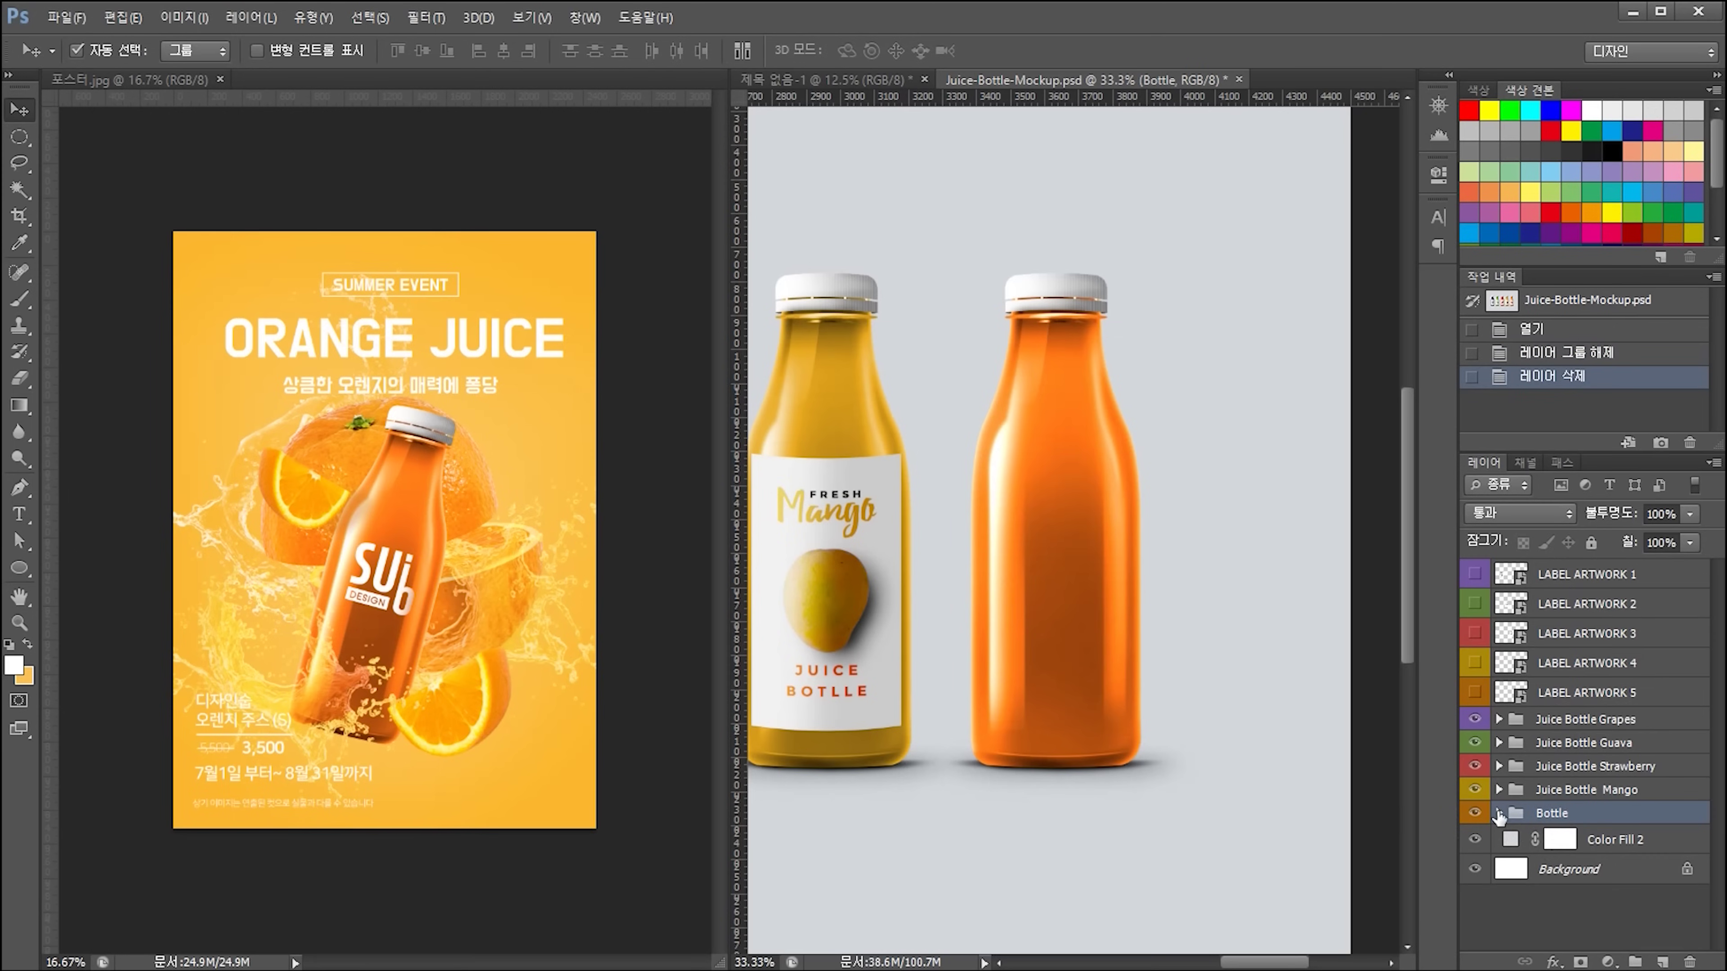
# - Delete the shadow layer from inside the orange bottle's Bottle group
pyautogui.click(1499, 814)
pyautogui.scroll(-3, 1525, 850)
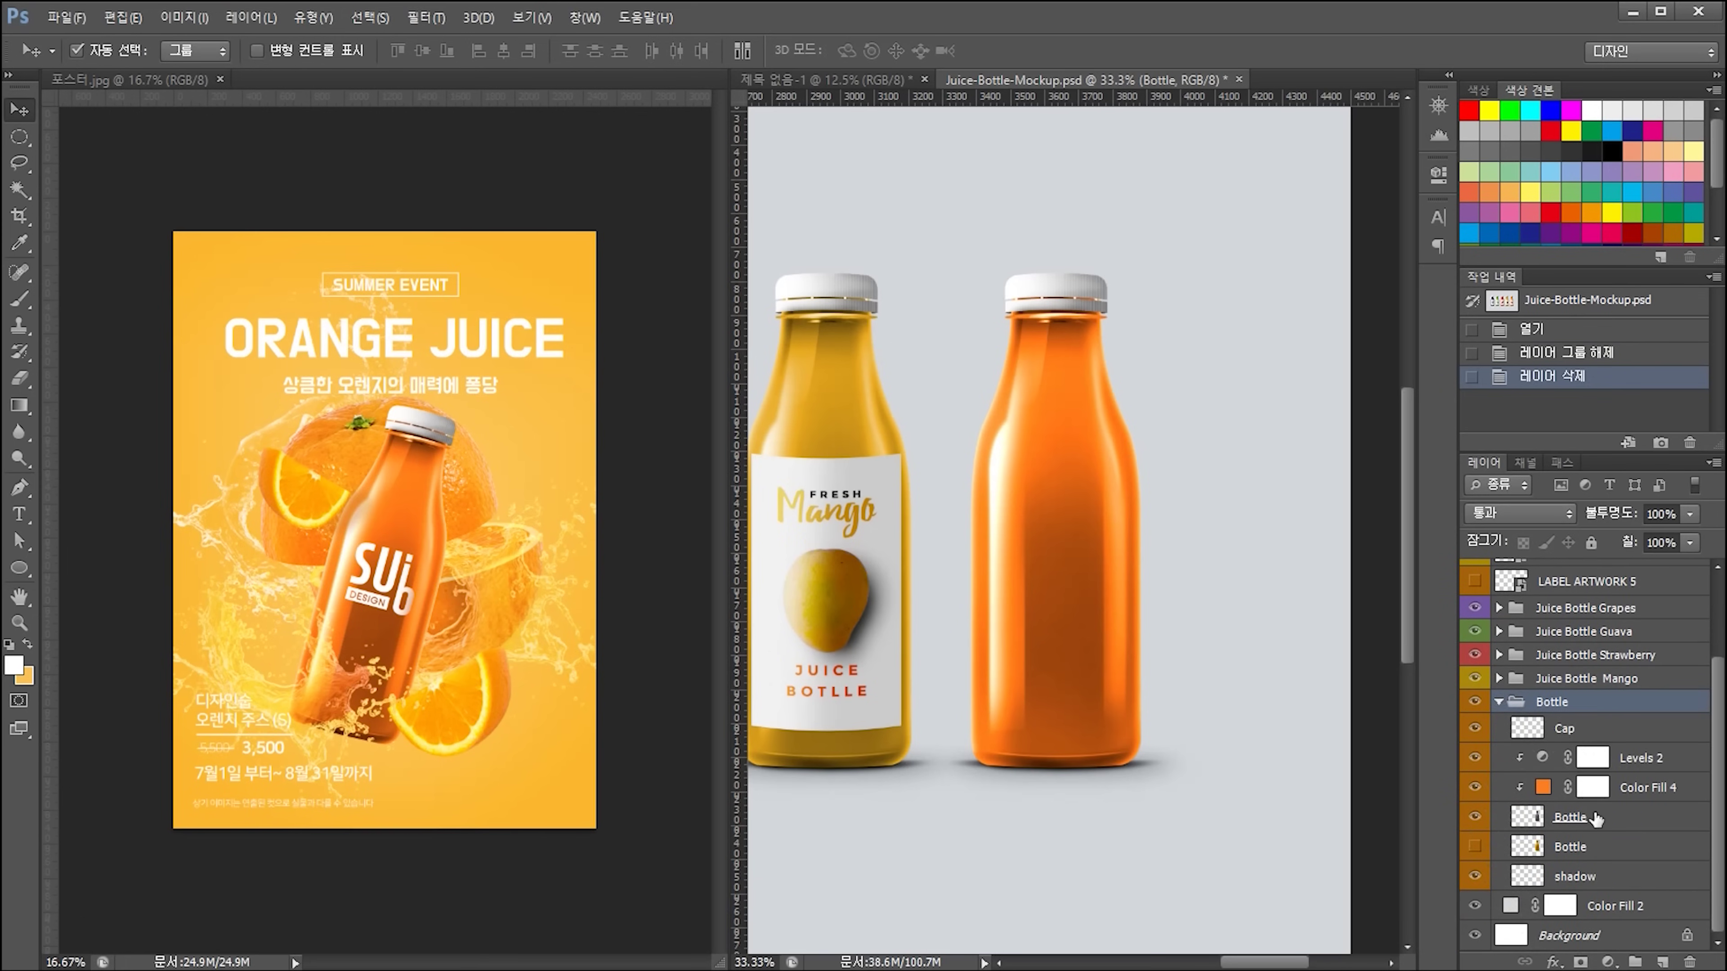
pyautogui.click(1592, 877)
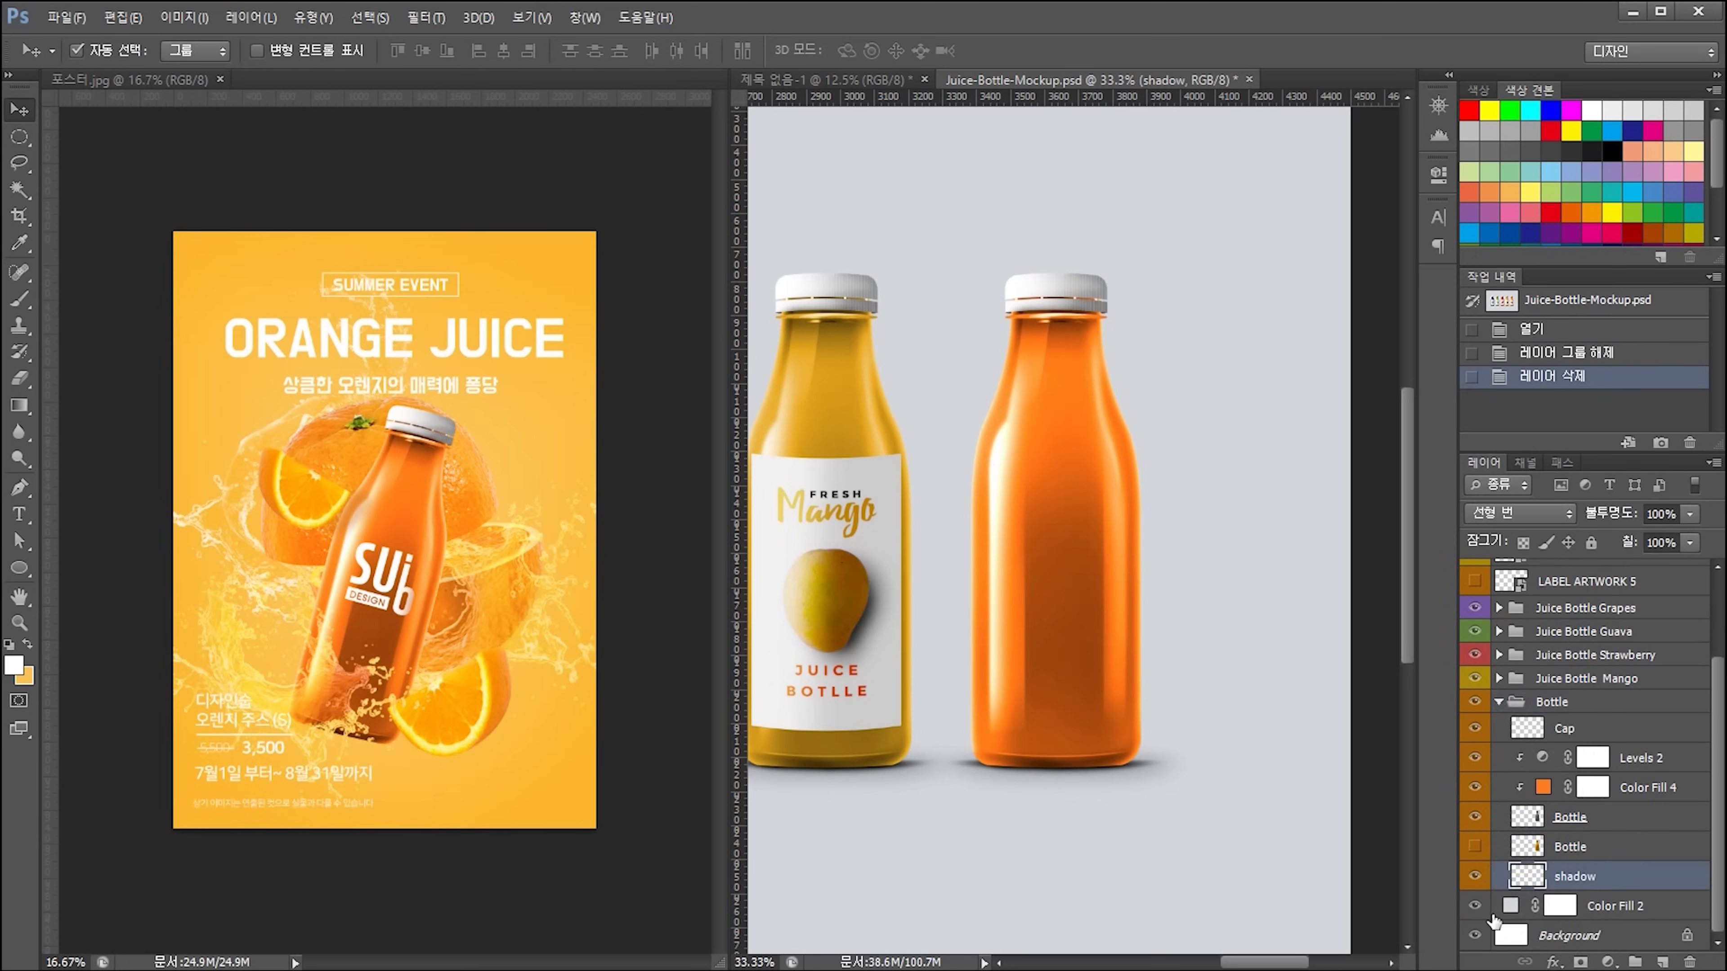
pyautogui.click(1474, 878)
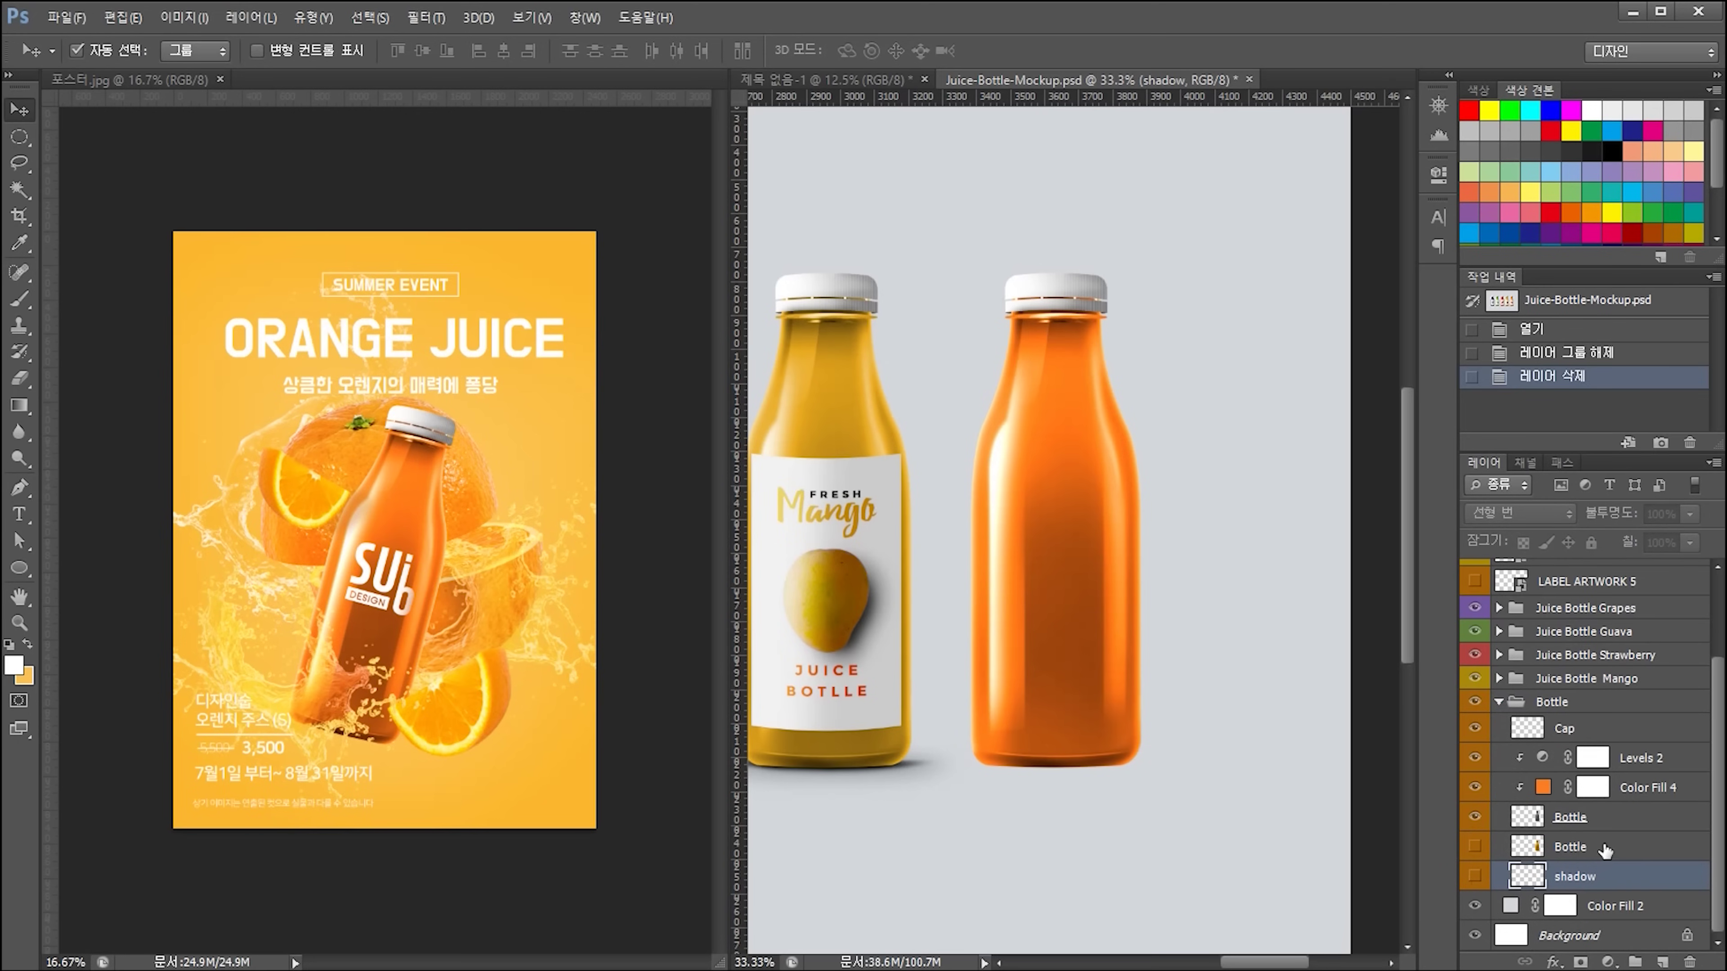
pyautogui.press('Delete')
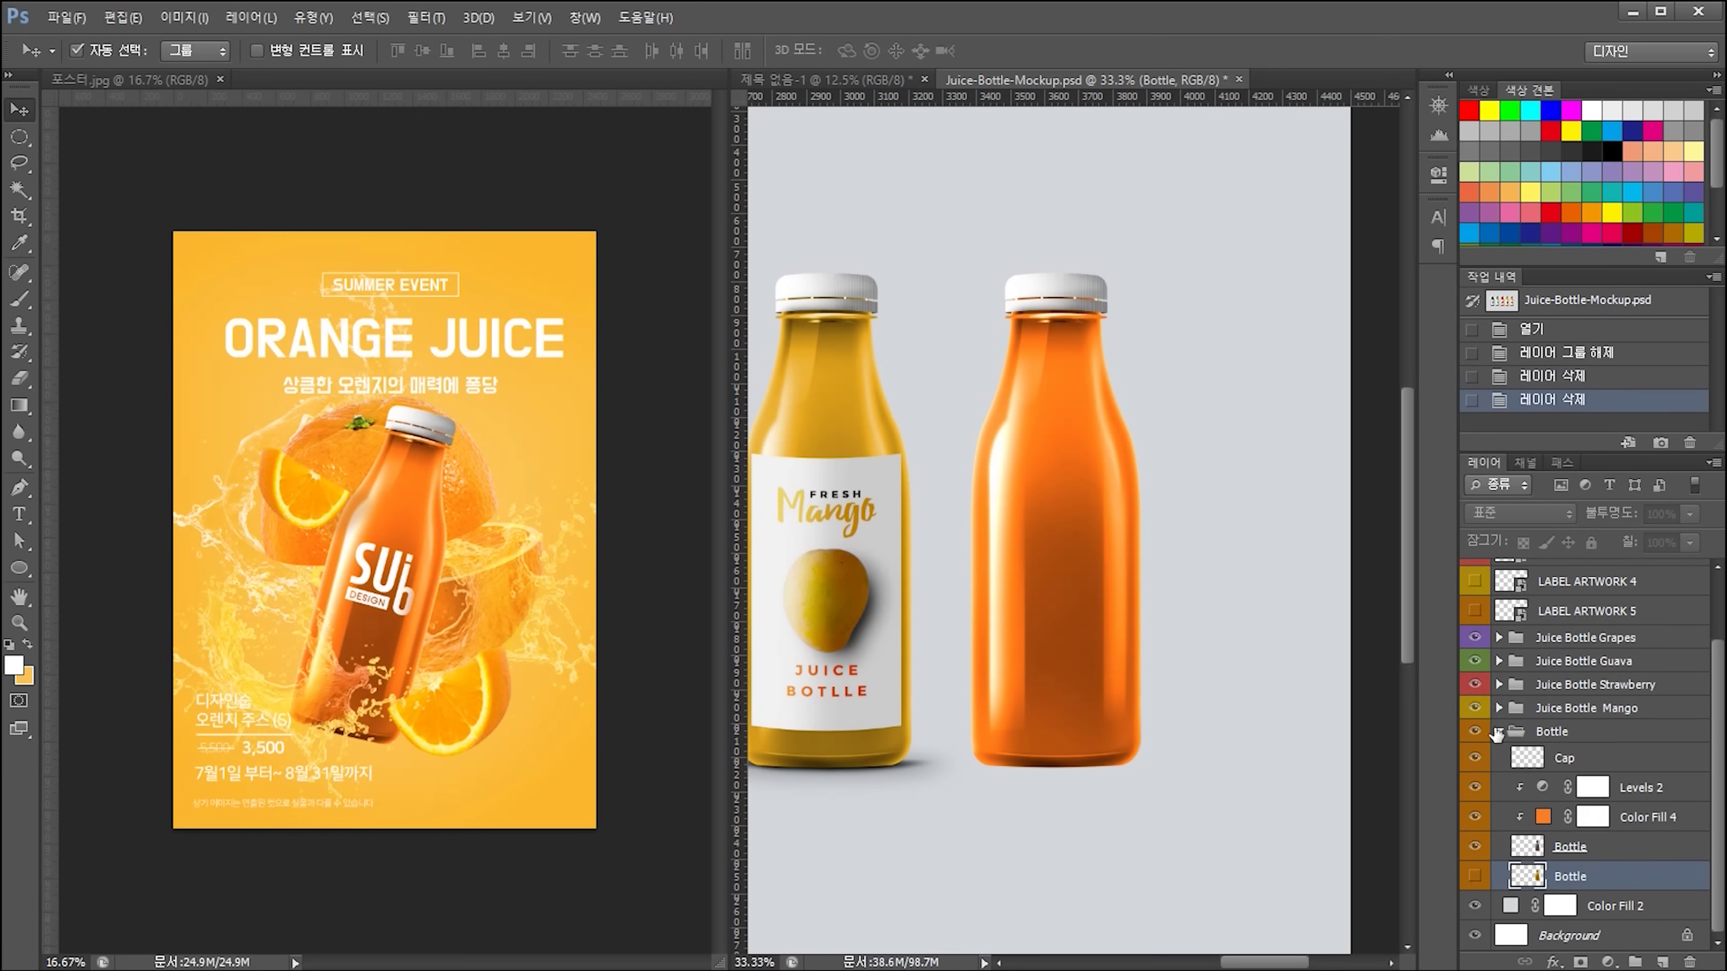
# - Bring the Bottle group into the new poster document, enlarge it to about 148% and tilt it about 18° clockwise over the orange
pyautogui.click(1500, 731)
pyautogui.moveTo(1070, 444); pyautogui.dragTo(1058, 483)
pyautogui.hotkey('ctrl', 't')
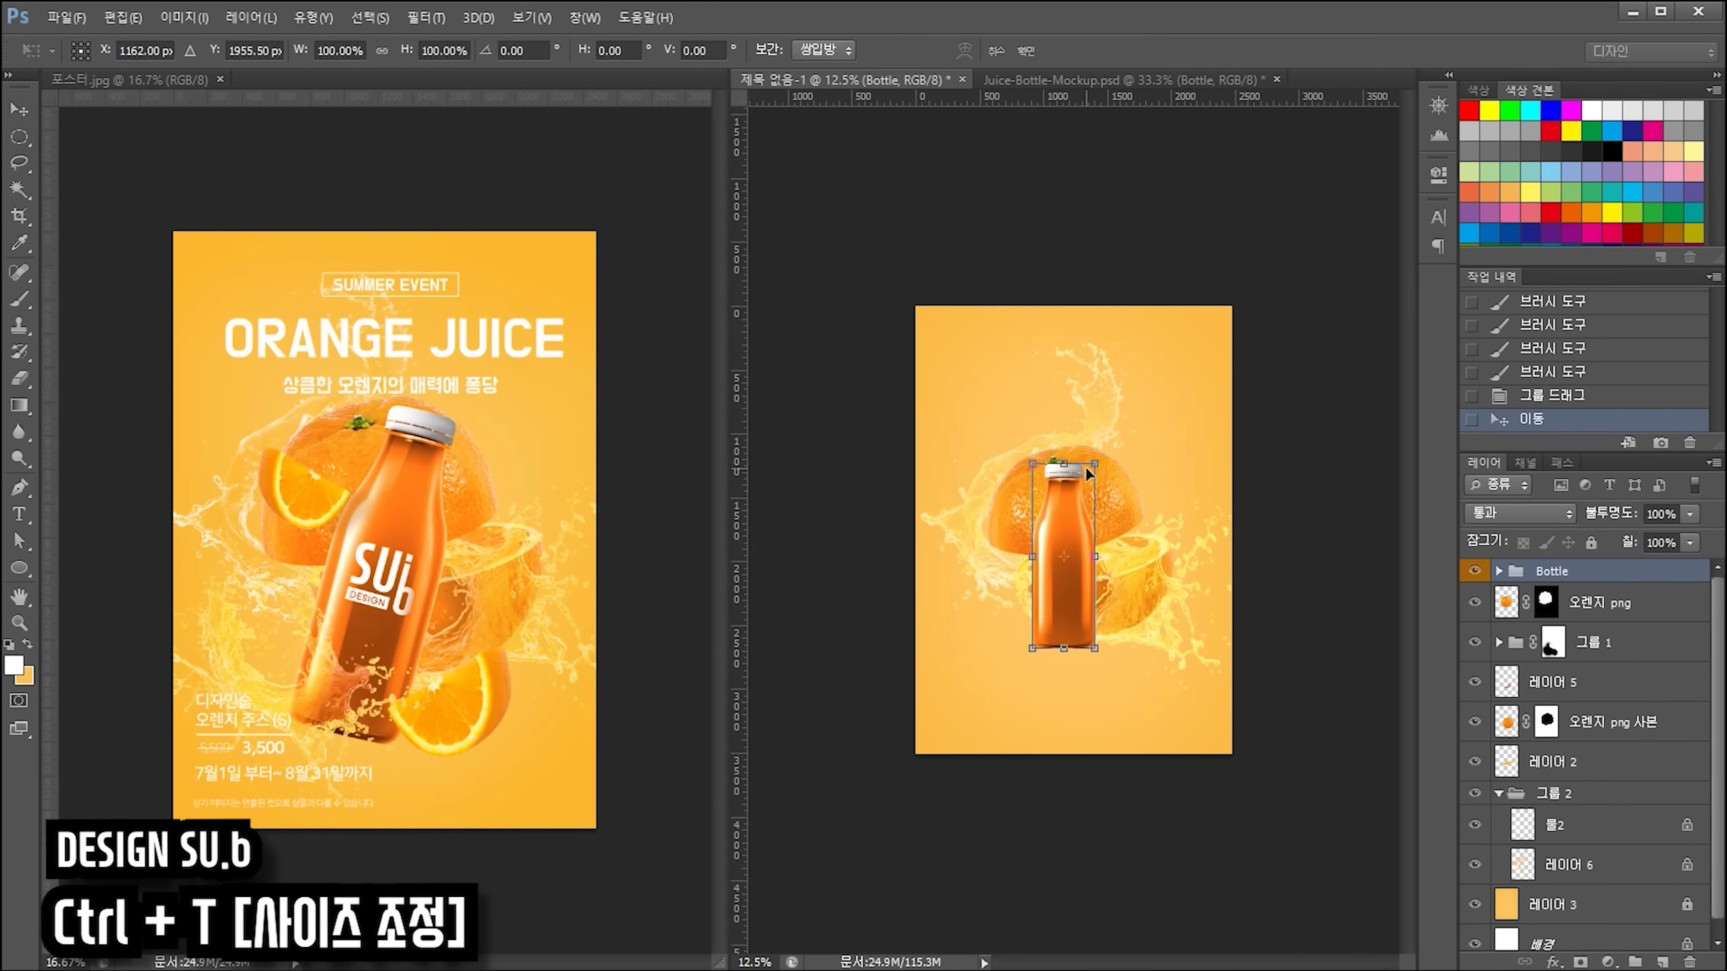
pyautogui.moveTo(1094, 461); pyautogui.dragTo(1159, 446)
pyautogui.moveTo(1090, 547); pyautogui.dragTo(1102, 538)
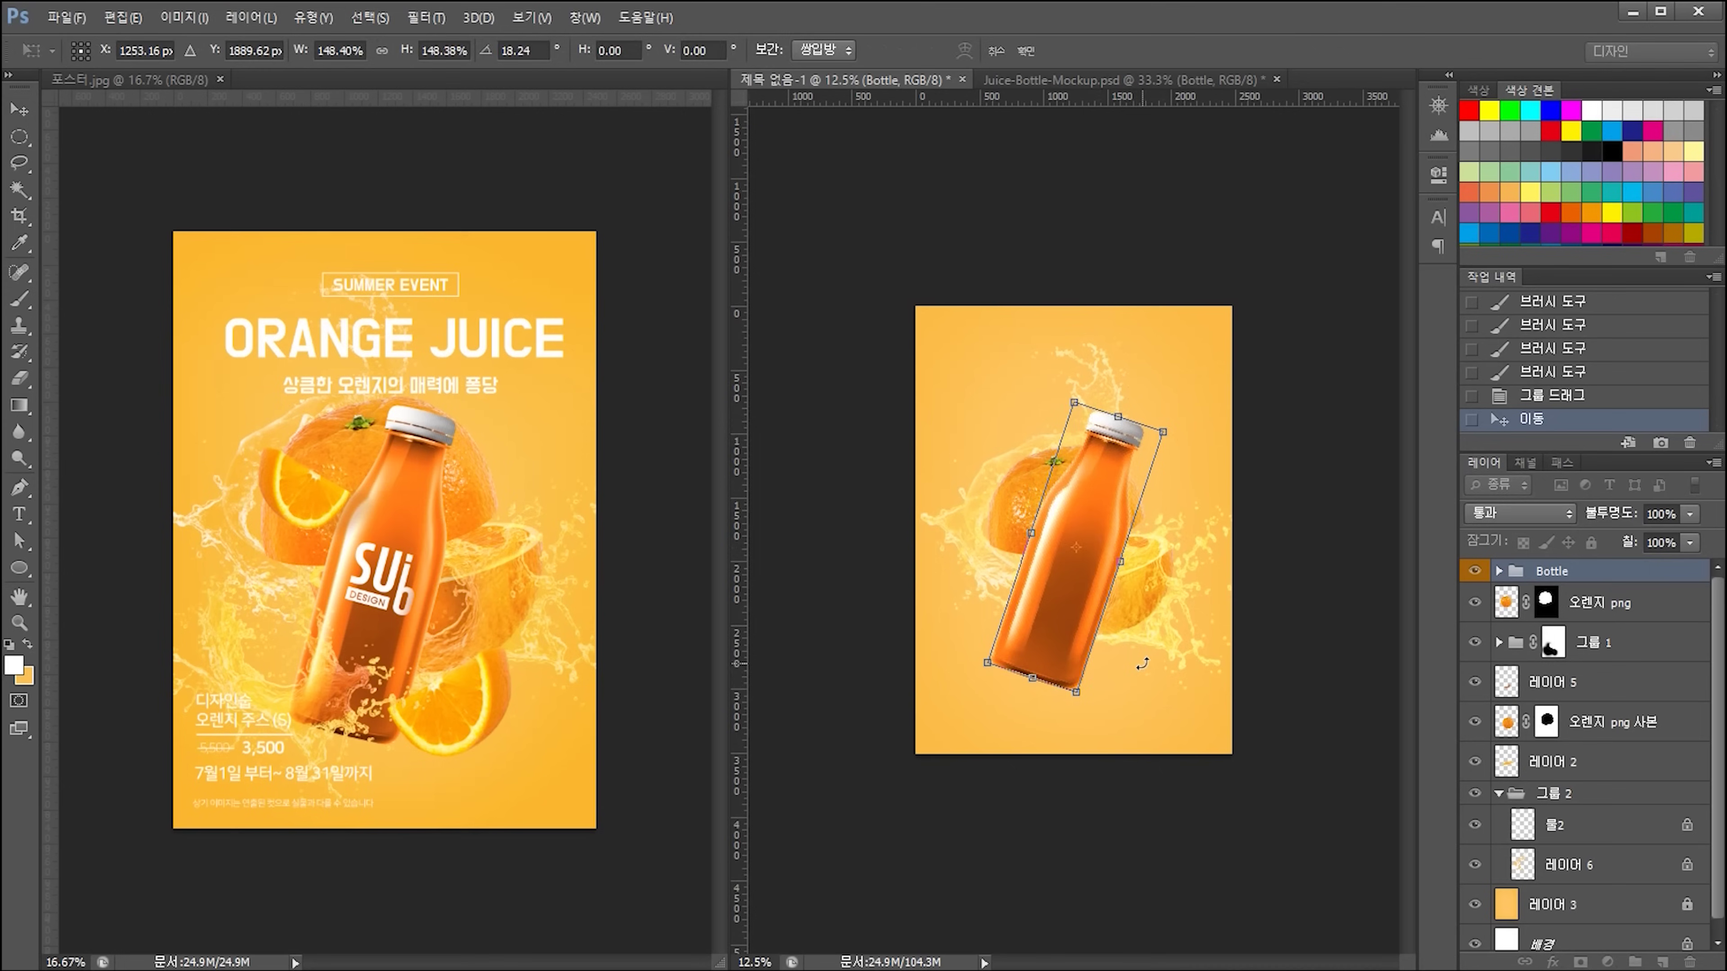
pyautogui.press('Return')
# - Scale the tilted bottle to about 76%, enlarge it slightly to fit, and merge its group into a single layer
pyautogui.hotkey('ctrl', 't')
pyautogui.moveTo(1143, 411); pyautogui.dragTo(1125, 444)
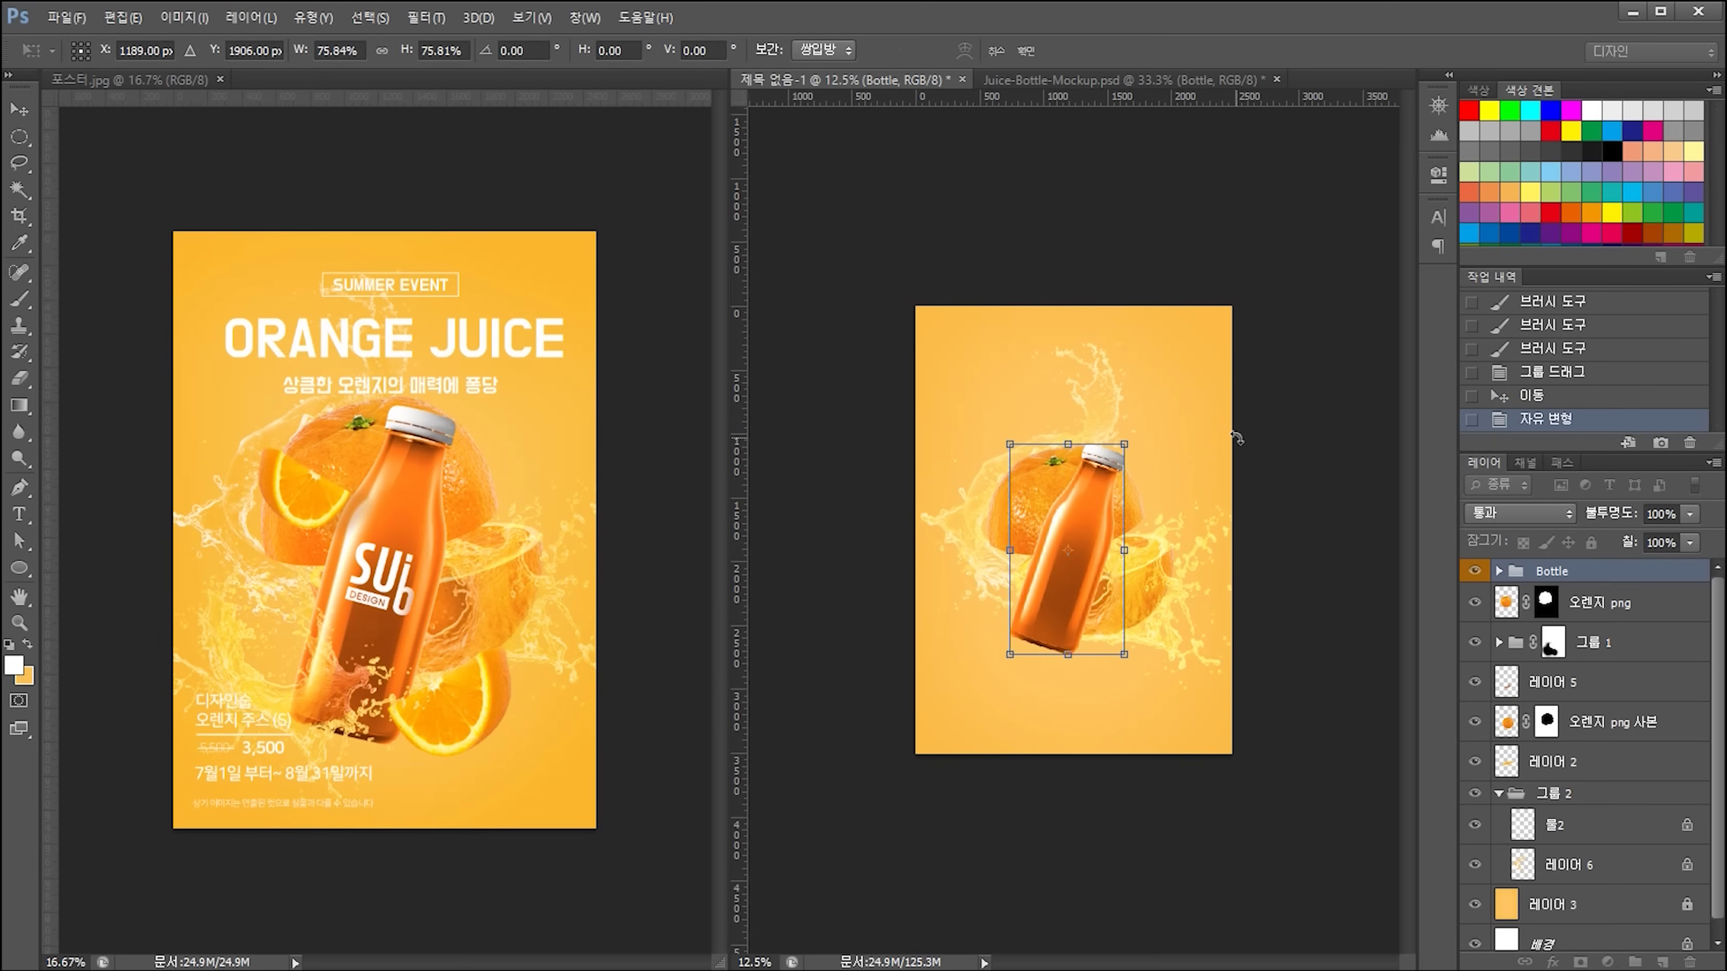
pyautogui.press('Return')
pyautogui.hotkey('ctrl', '+')
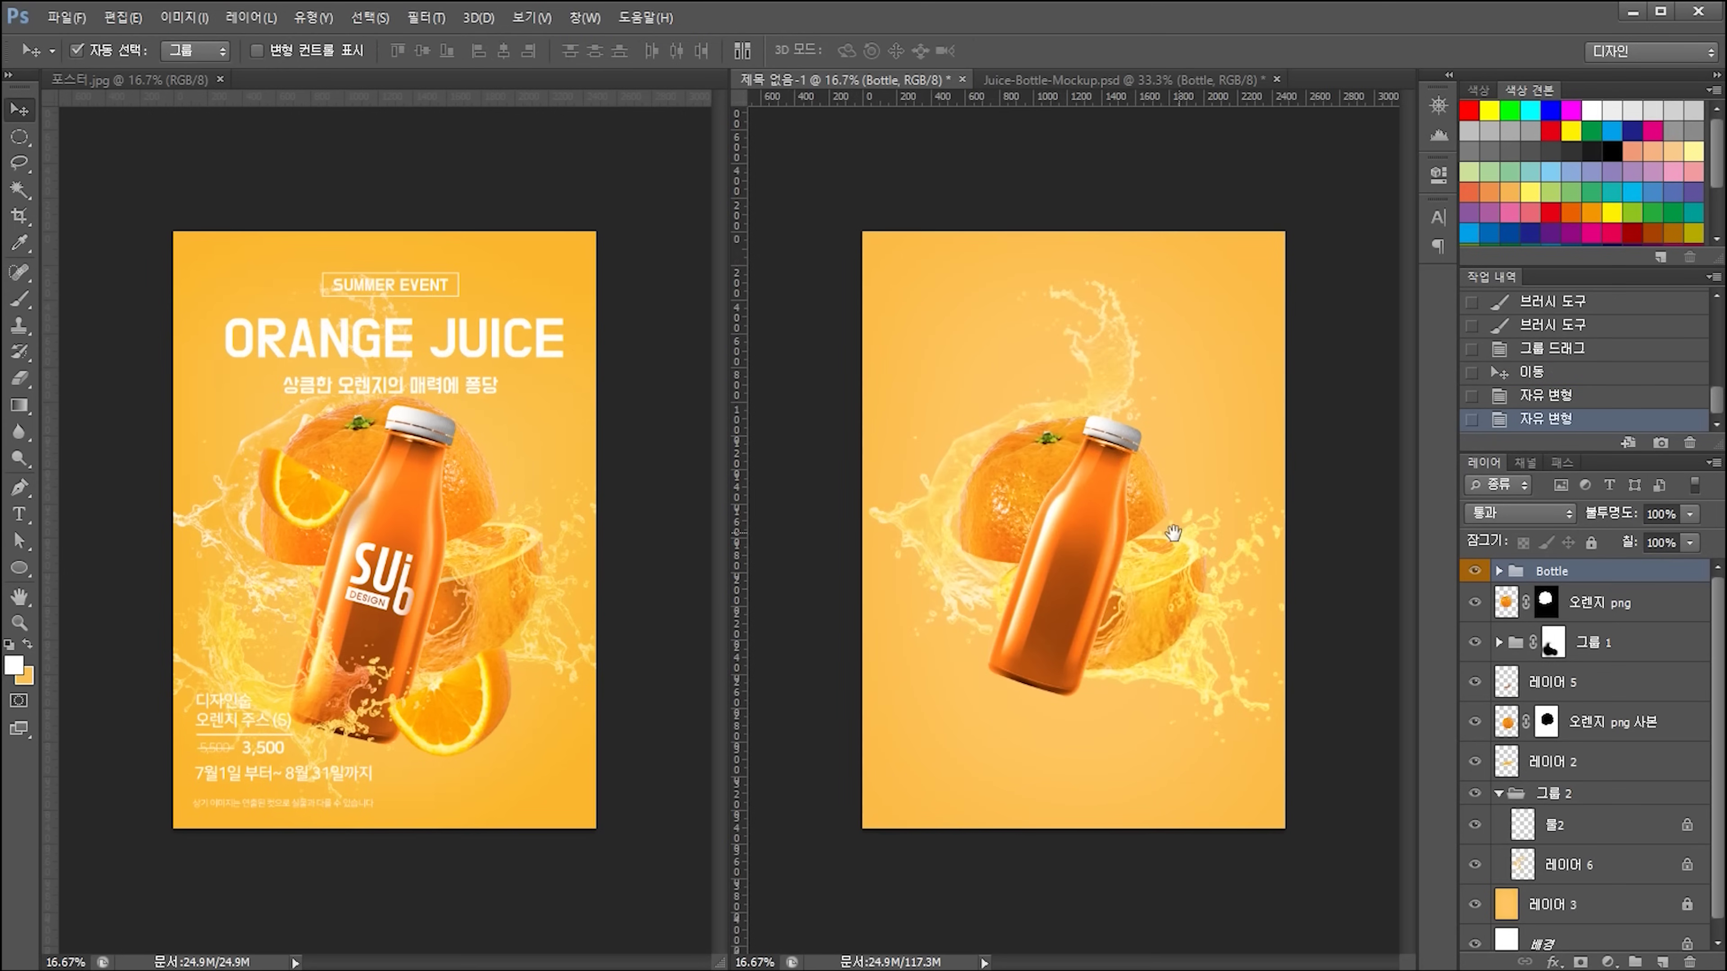
pyautogui.hotkey('ctrl', 't')
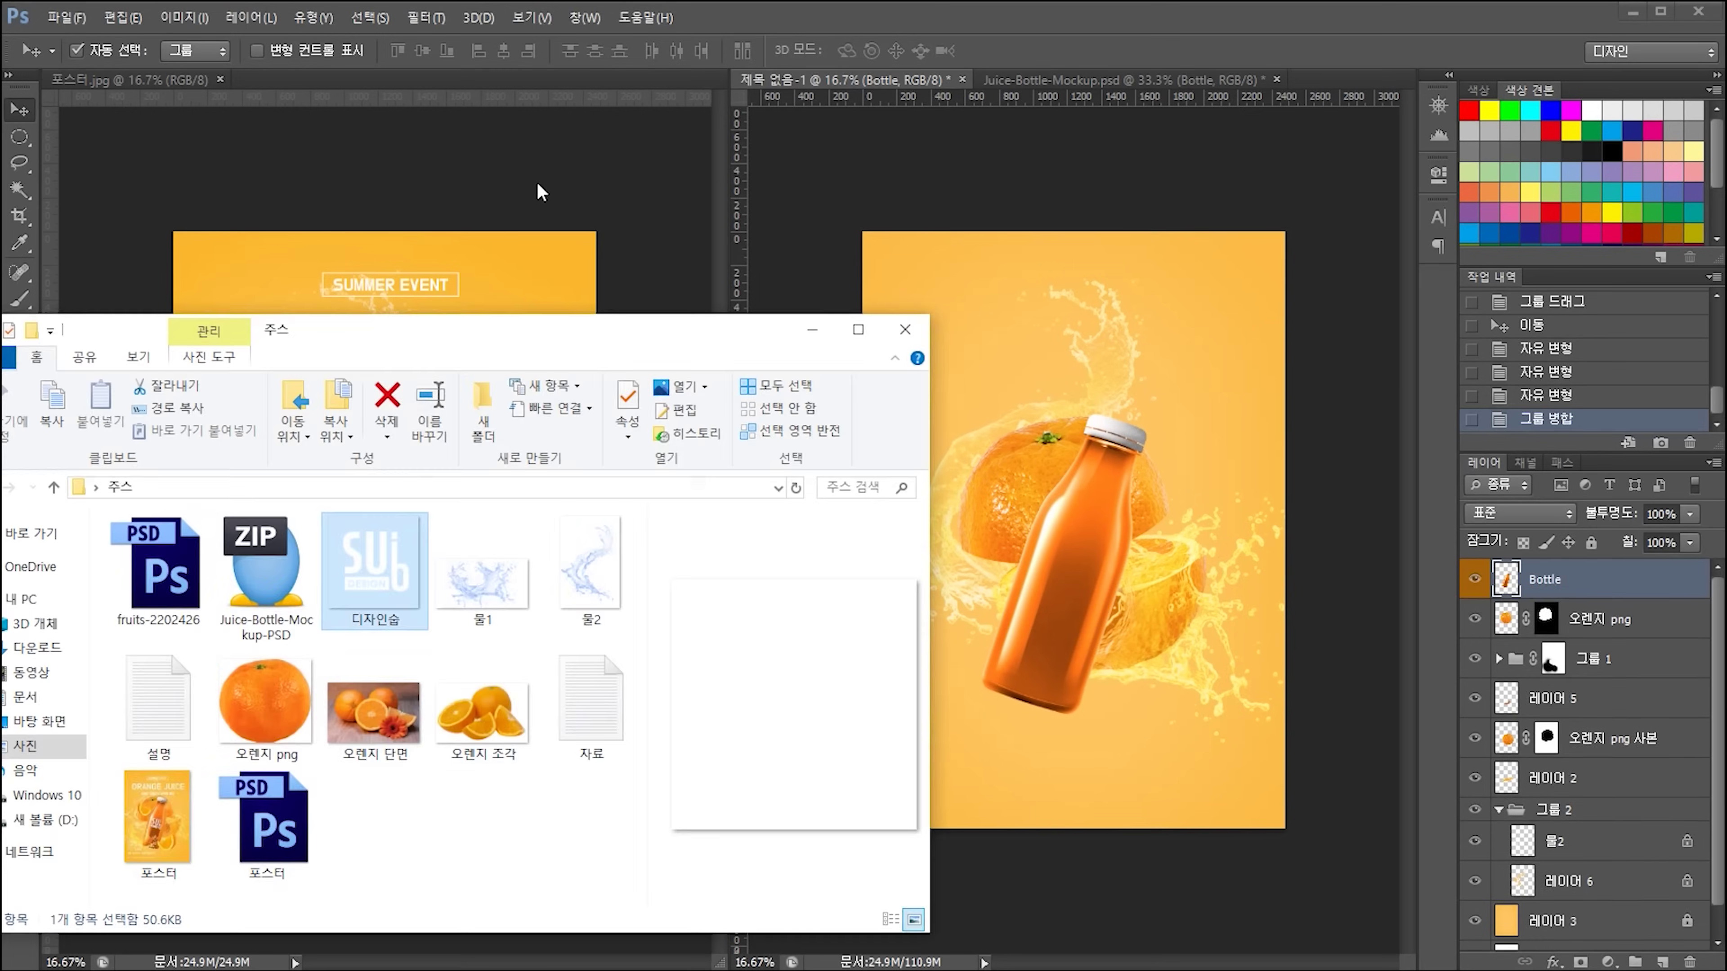
# - Place the white SUb DESIGN logo file into the new poster document above the bottle and rasterize its layer
pyautogui.click(532, 185)
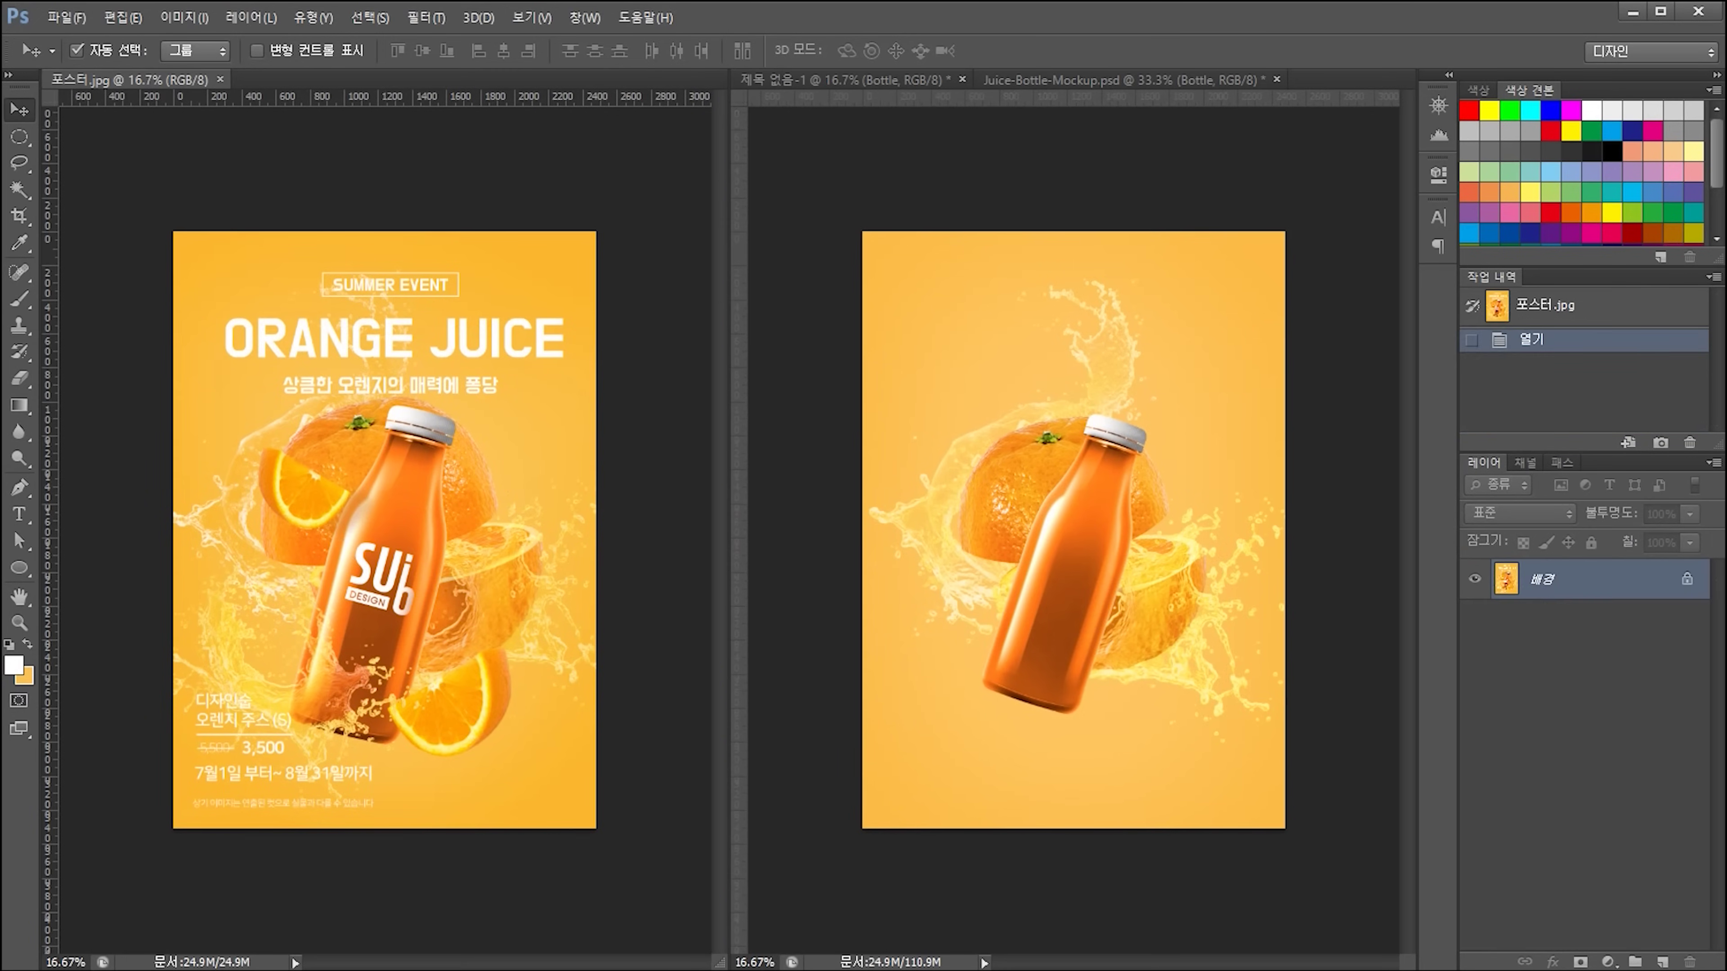
pyautogui.hotkey('alt', 'Tab')
pyautogui.moveTo(365, 565); pyautogui.dragTo(1079, 592)
pyautogui.press('Return')
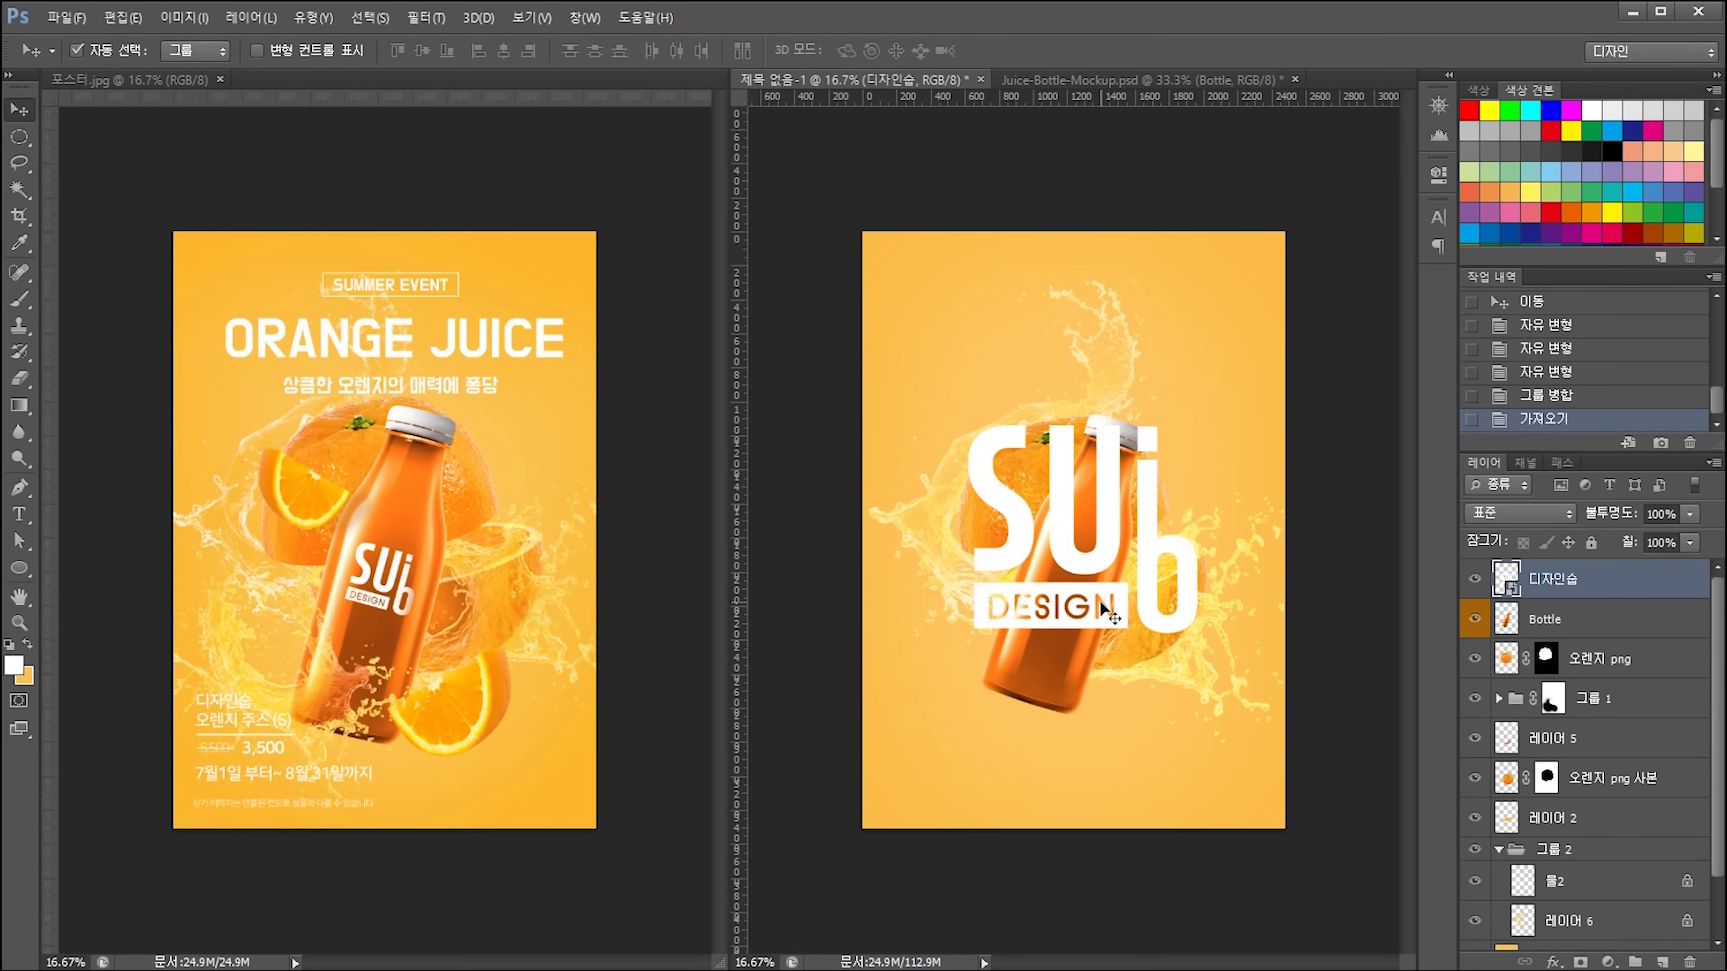
pyautogui.rightClick(1521, 577)
pyautogui.click(1363, 452)
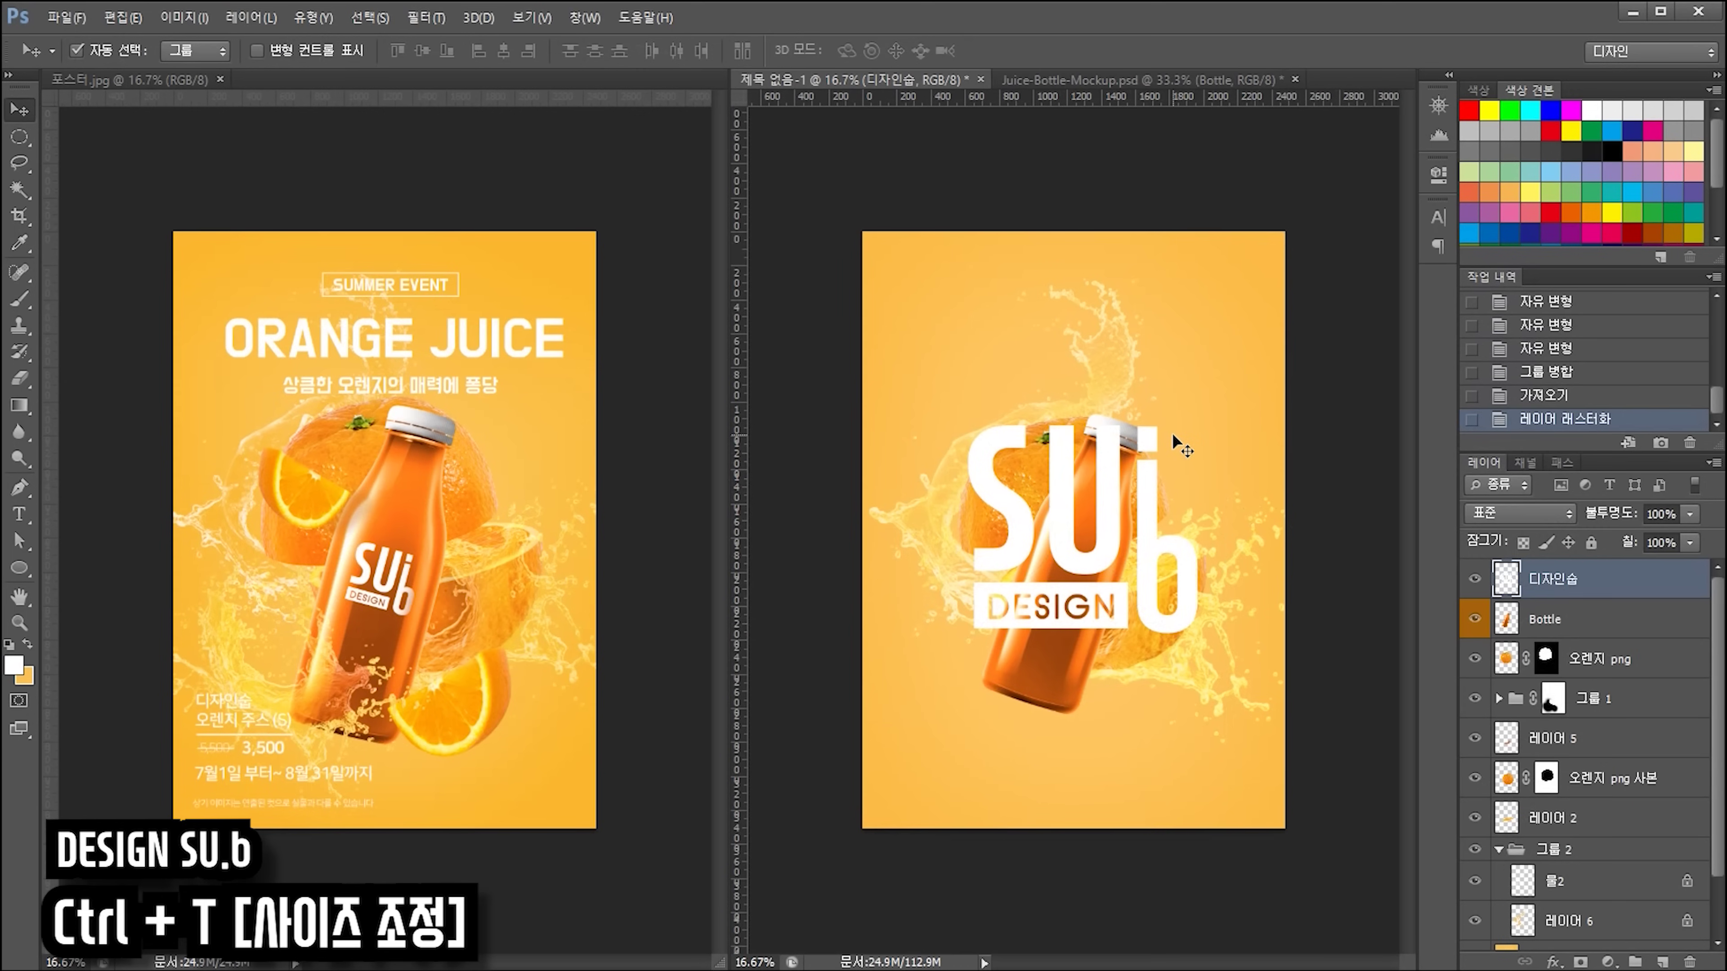
# - Rotate the logo about 16.5° clockwise, scale it to about 26% and position it on the bottle's front
pyautogui.hotkey('ctrl', 't')
pyautogui.moveTo(1145, 396); pyautogui.dragTo(1182, 417)
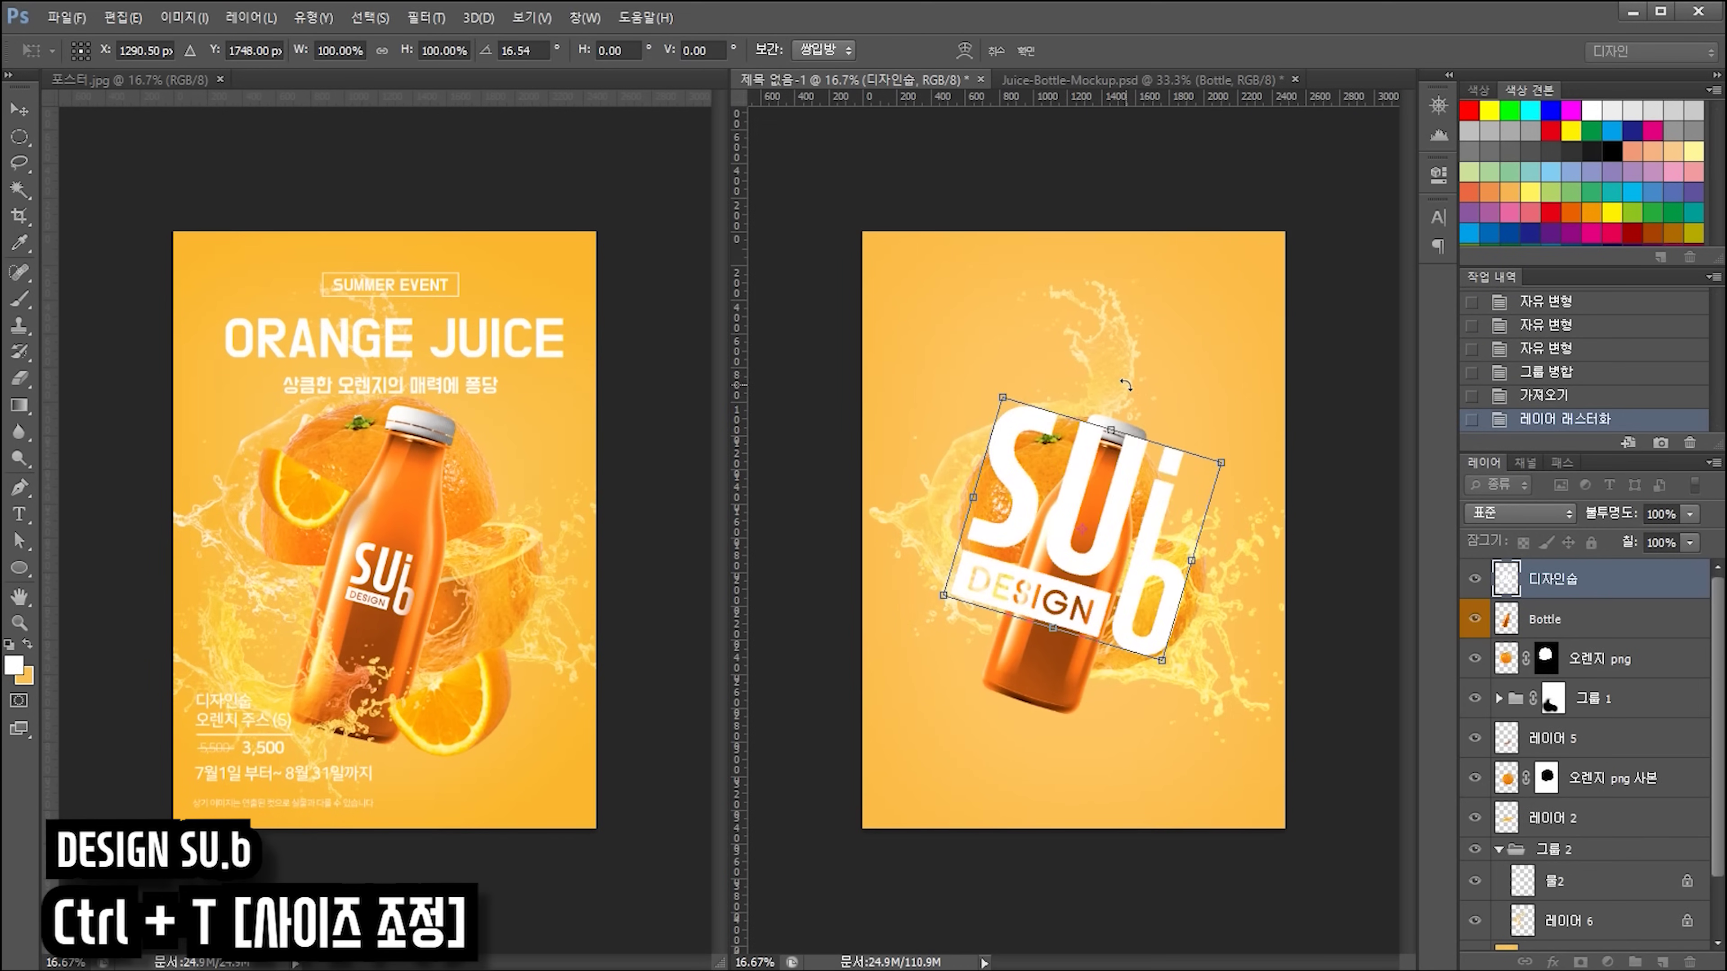
pyautogui.moveTo(1223, 462); pyautogui.dragTo(1091, 585)
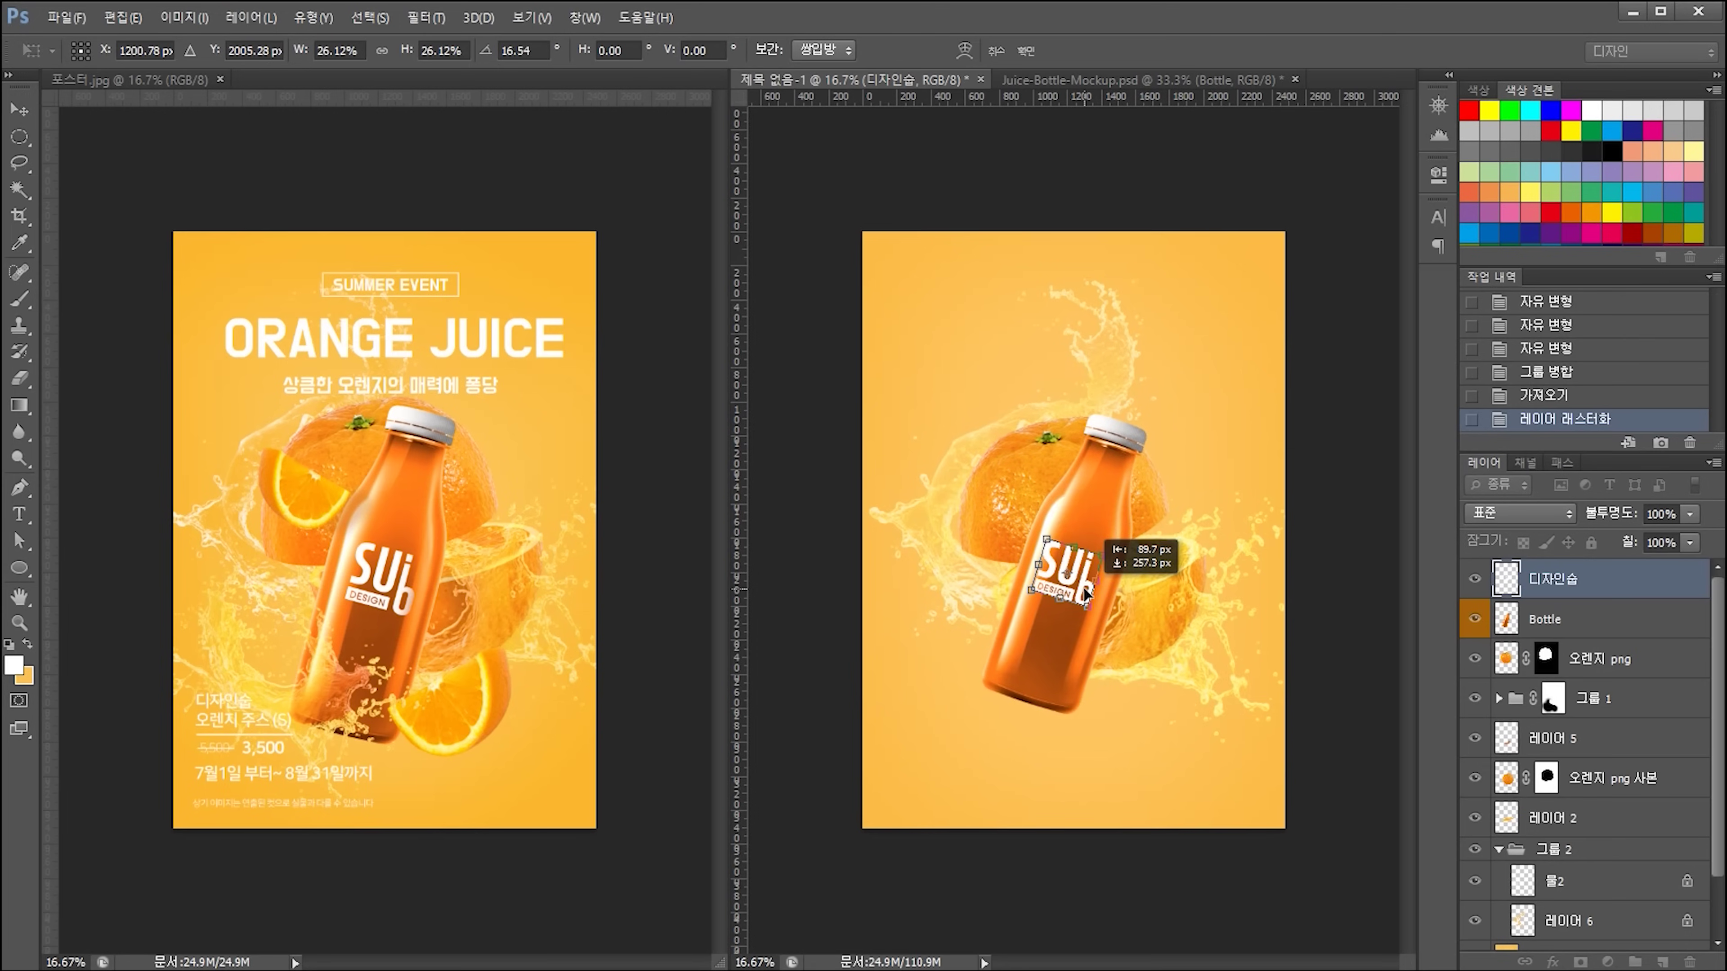
pyautogui.press('Right')
pyautogui.press('Right')
pyautogui.press('Right')
pyautogui.press('Return')
# - Scale the logo on the bottle down slightly to about 97%
pyautogui.hotkey('ctrl', '+')
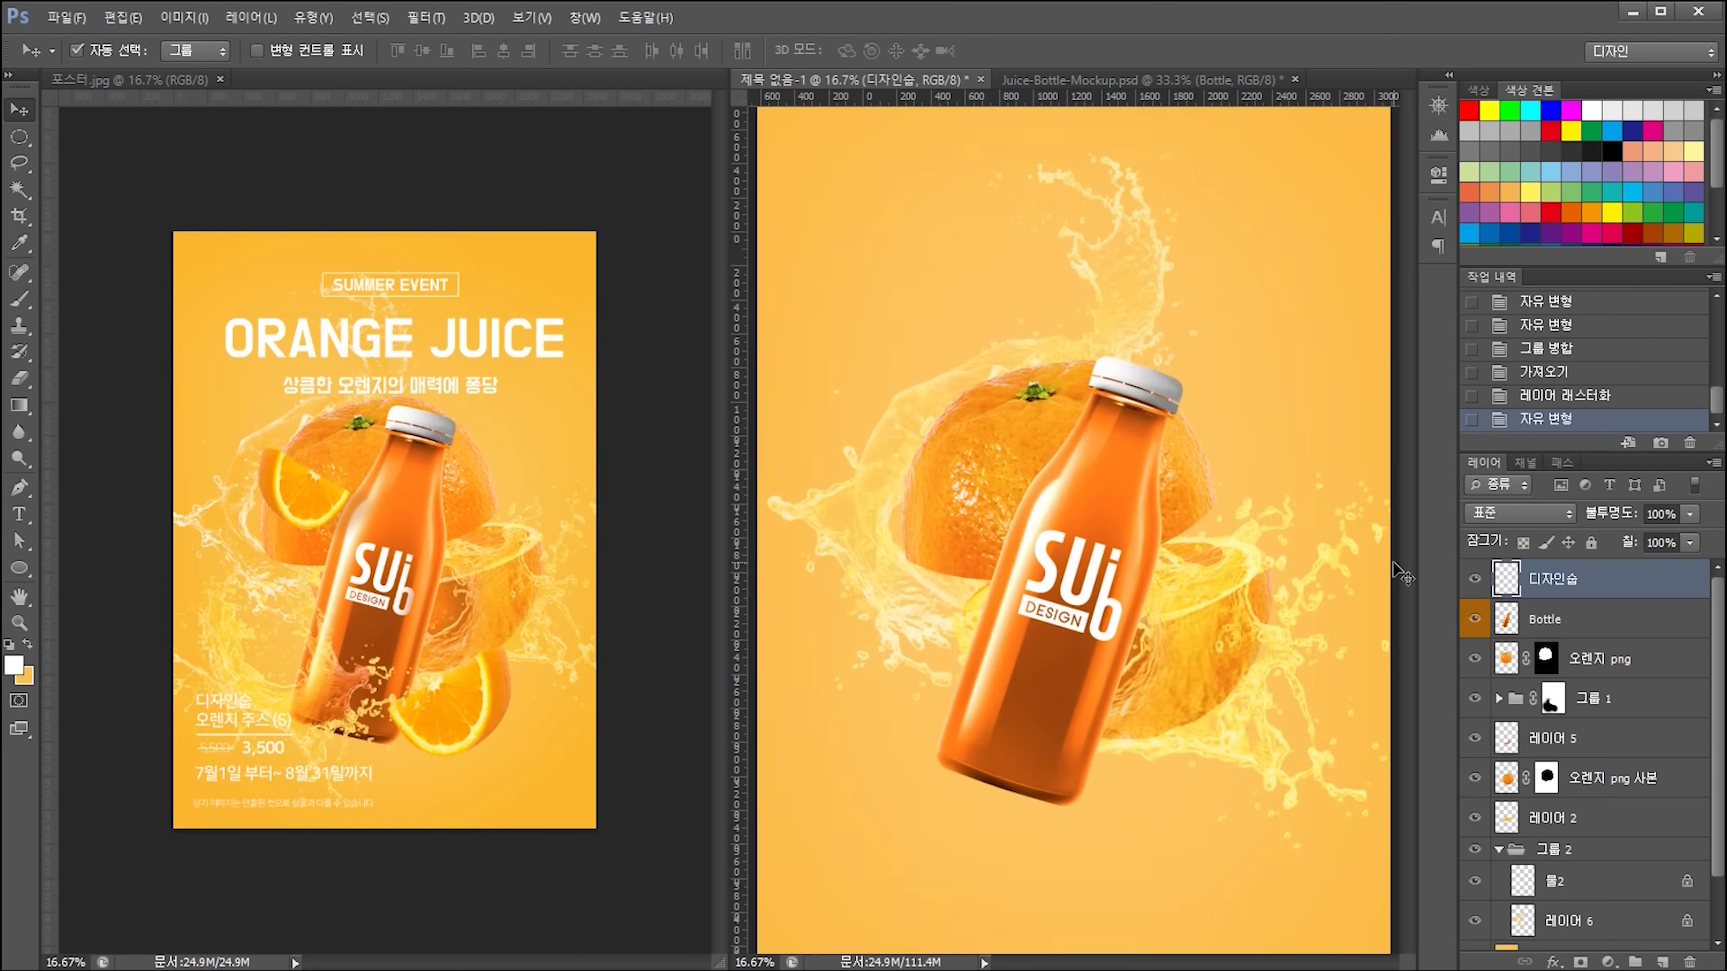
pyautogui.hotkey('ctrl', 't')
pyautogui.moveTo(1123, 534); pyautogui.dragTo(1119, 540)
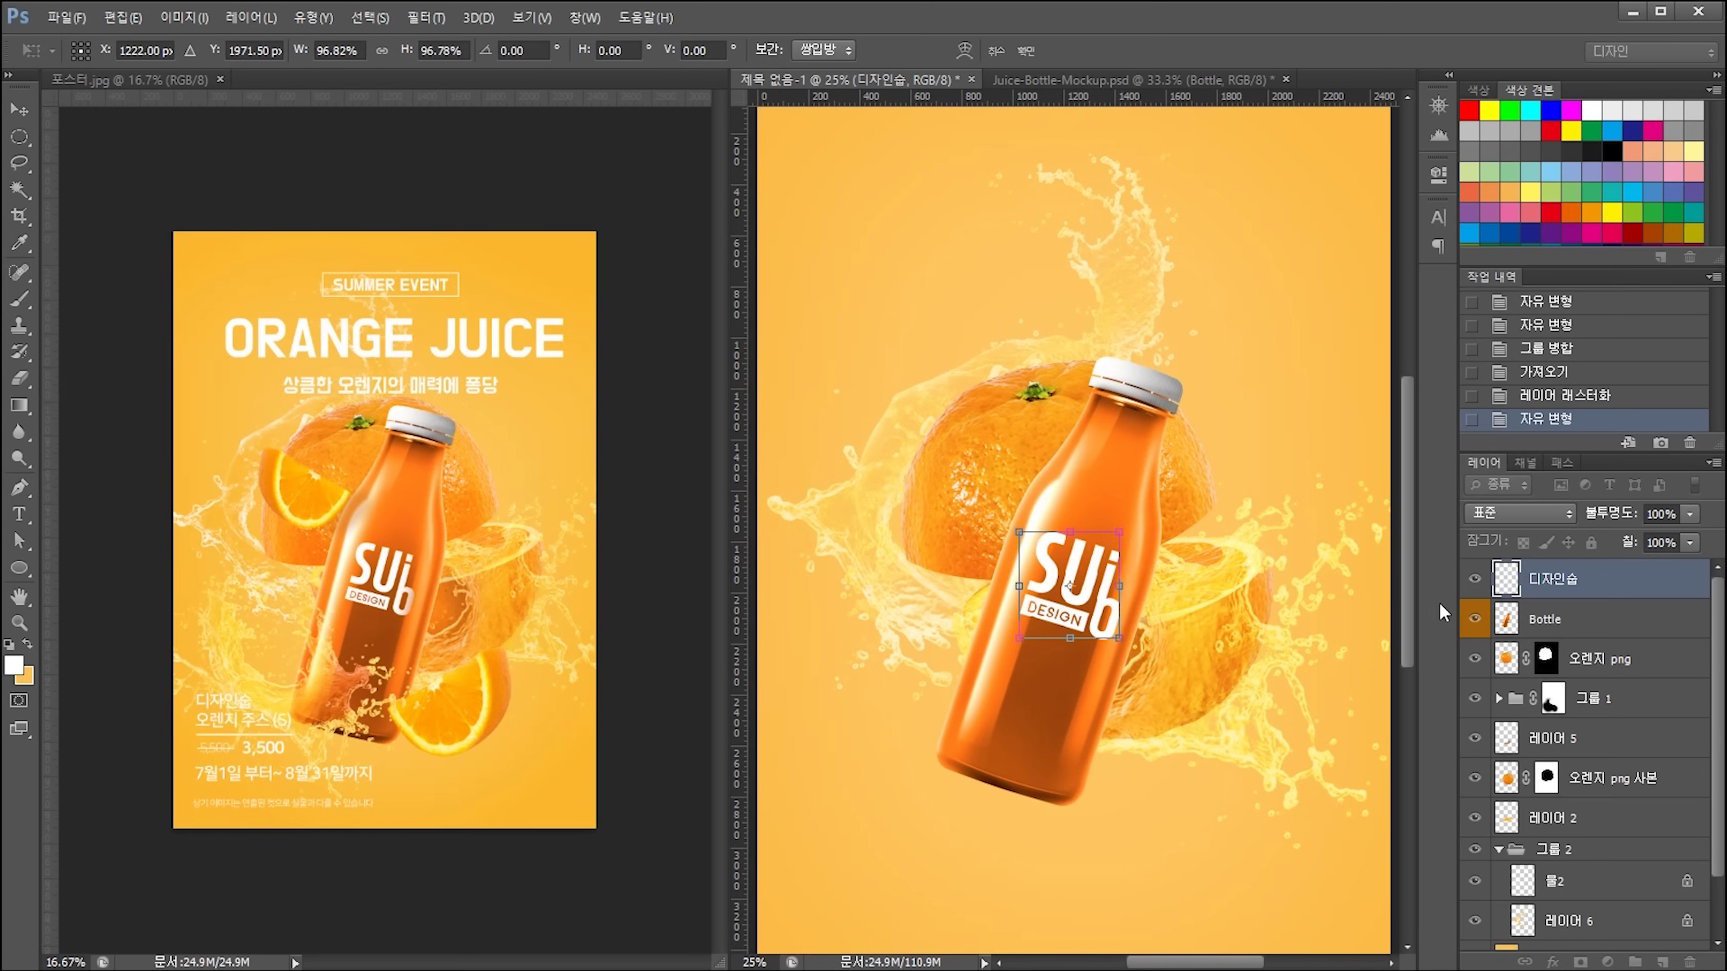
pyautogui.press('Return')
pyautogui.hotkey('ctrl', '-')
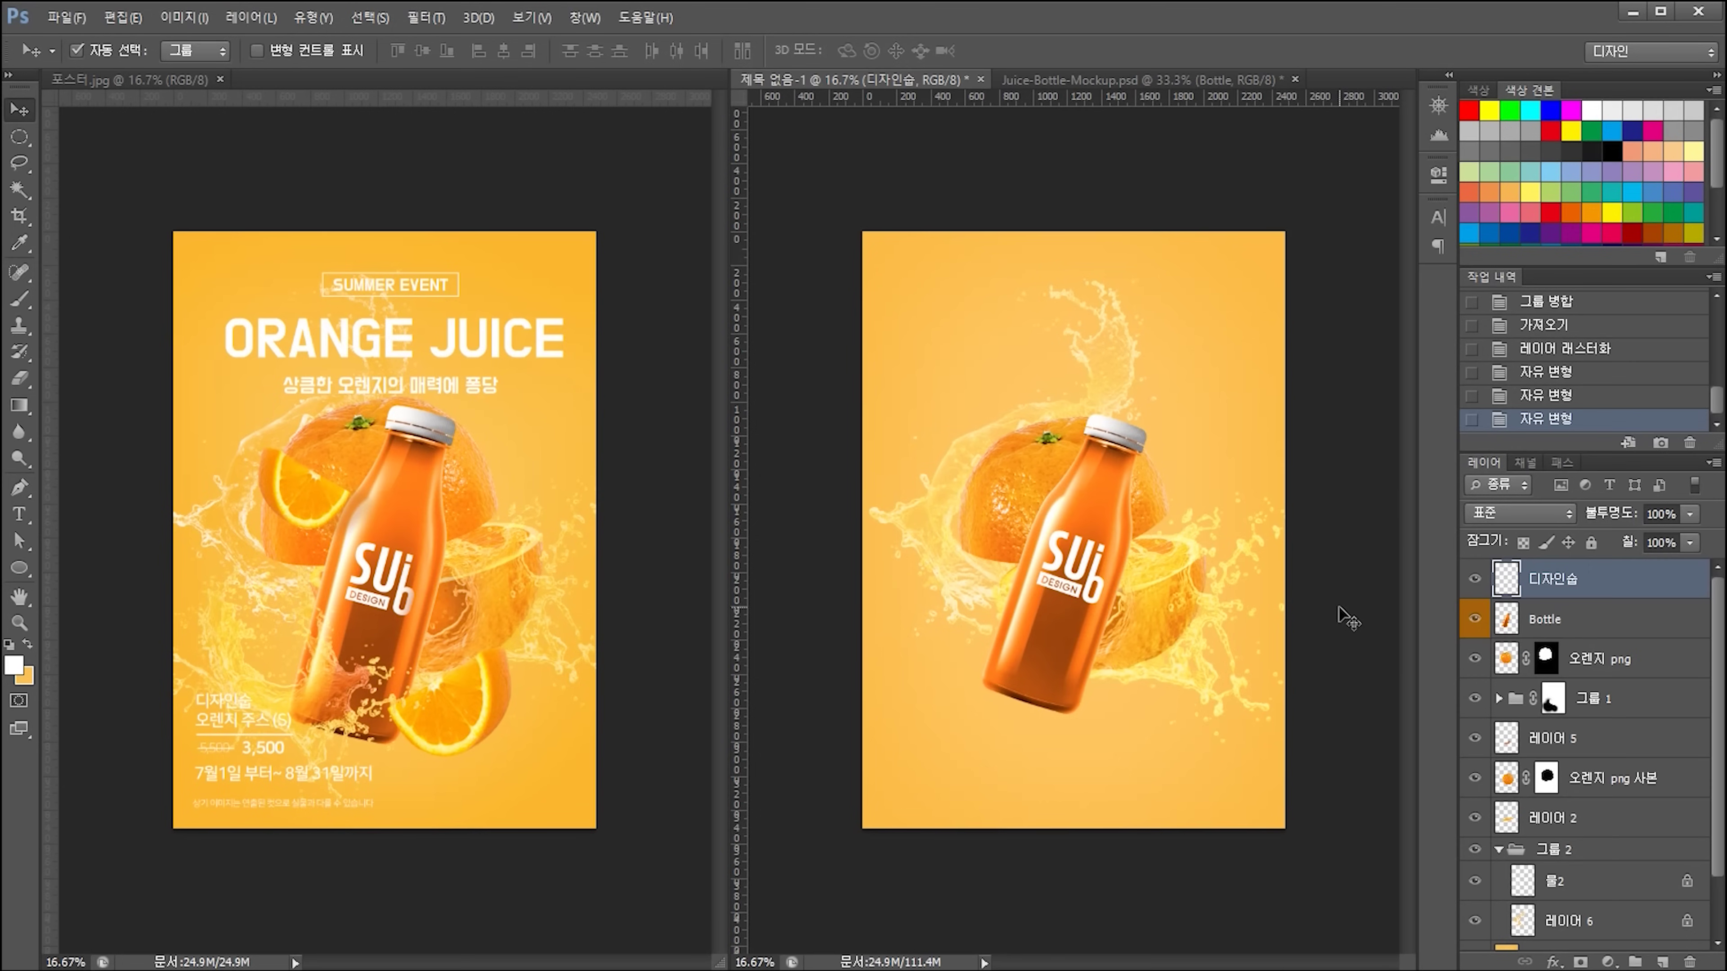
# - Lock the transparent pixels of the logo layer and sample the bottle's dark orange as the brush colour
pyautogui.click(1523, 542)
pyautogui.click(22, 296)
pyautogui.hotkey('ctrl', '+')
pyautogui.keyDown('alt'); pyautogui.click(1087, 656); pyautogui.keyUp('alt')
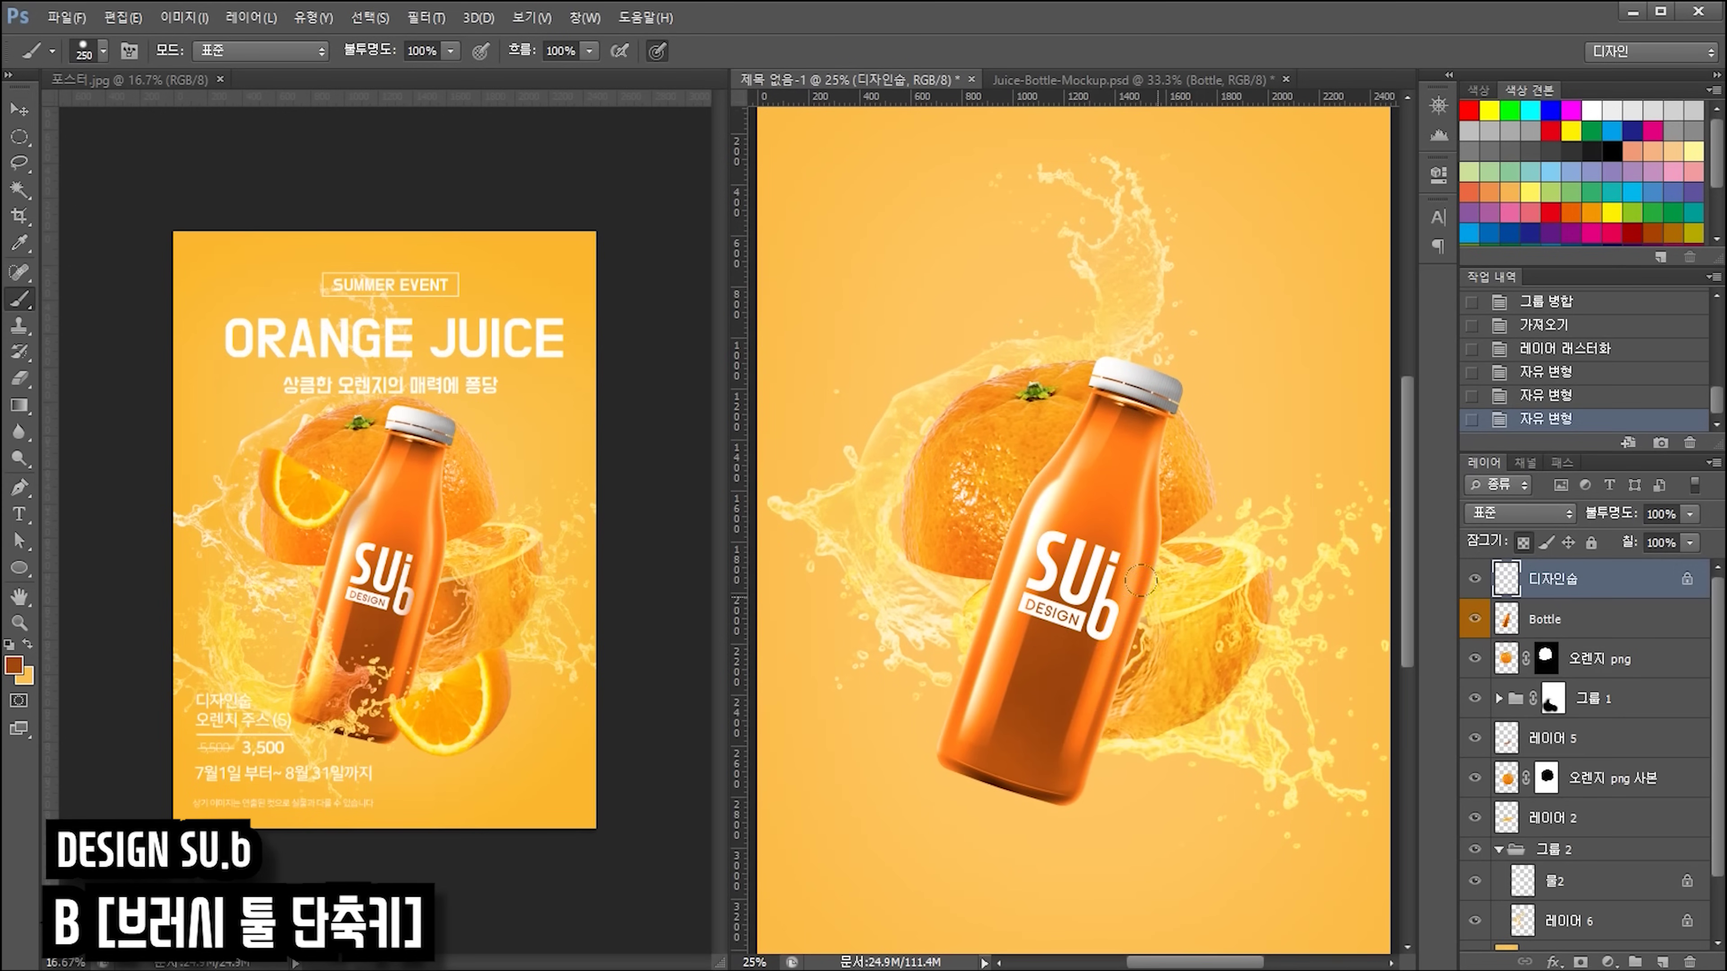
# - Shade the right side of the logo on the bottle with a soft 500 px brush
pyautogui.rightClick(1155, 614)
pyautogui.click(1197, 767)
pyautogui.moveTo(1164, 521)
pyautogui.mouseDown()
pyautogui.moveTo(1161, 598)
pyautogui.moveTo(1175, 500)
pyautogui.mouseUp()
pyautogui.moveTo(1218, 319); pyautogui.dragTo(1219, 319)
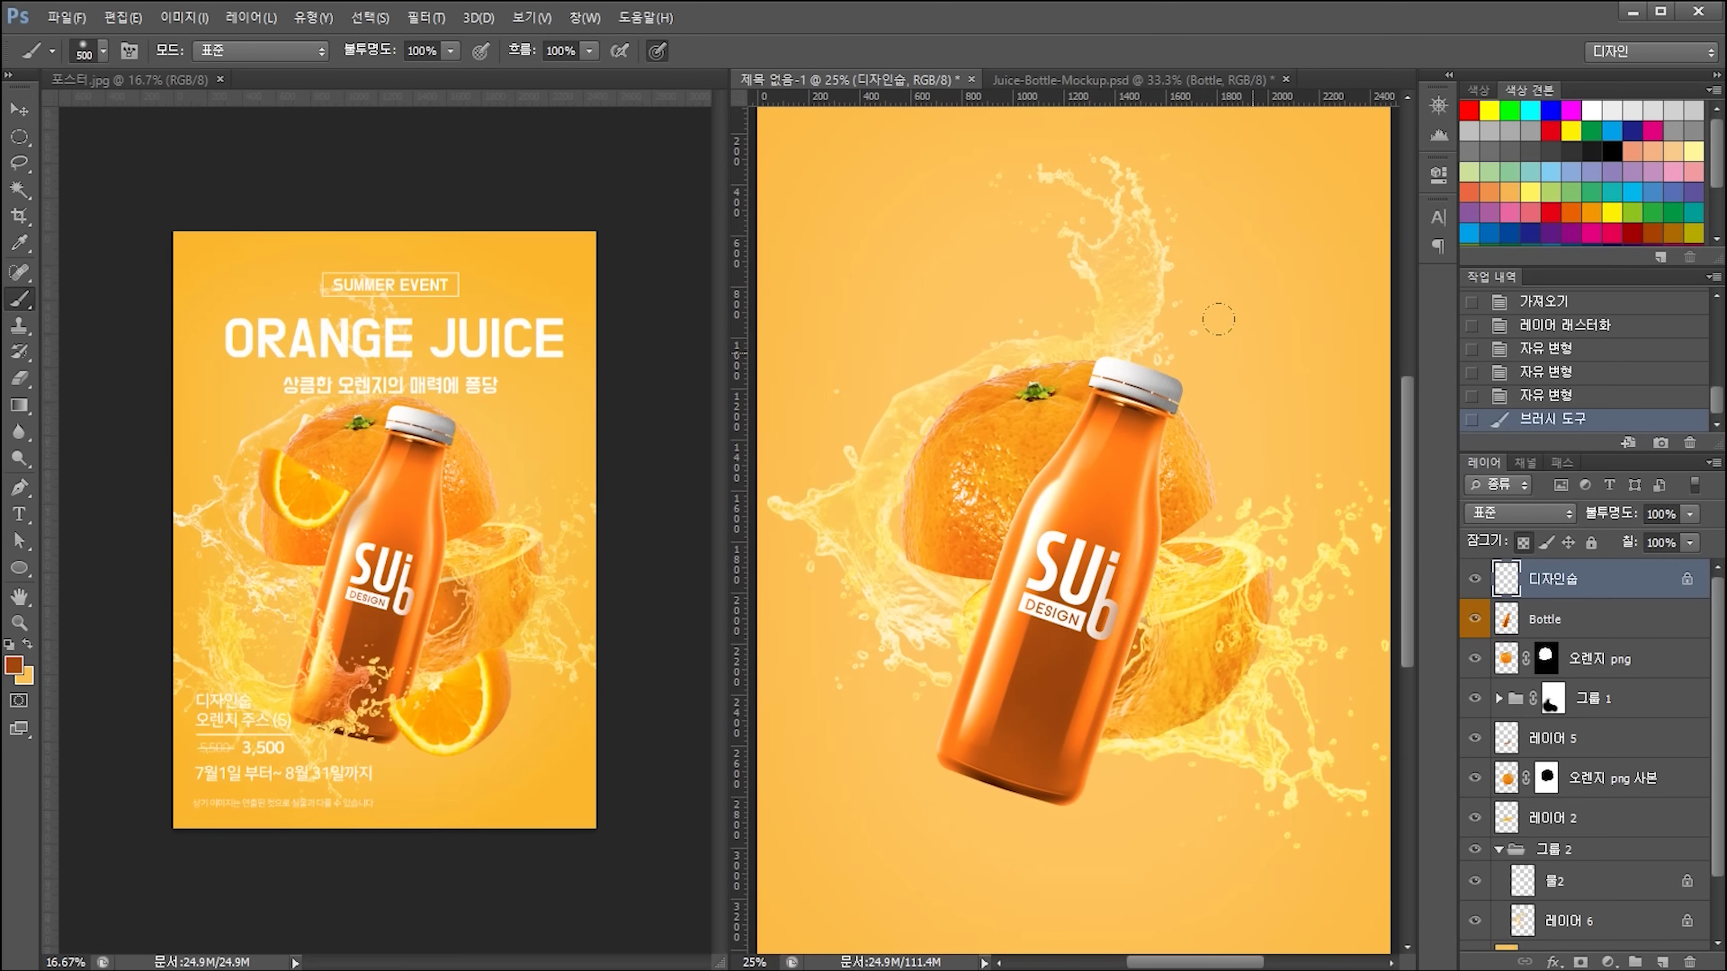
pyautogui.hotkey('ctrl', '-')
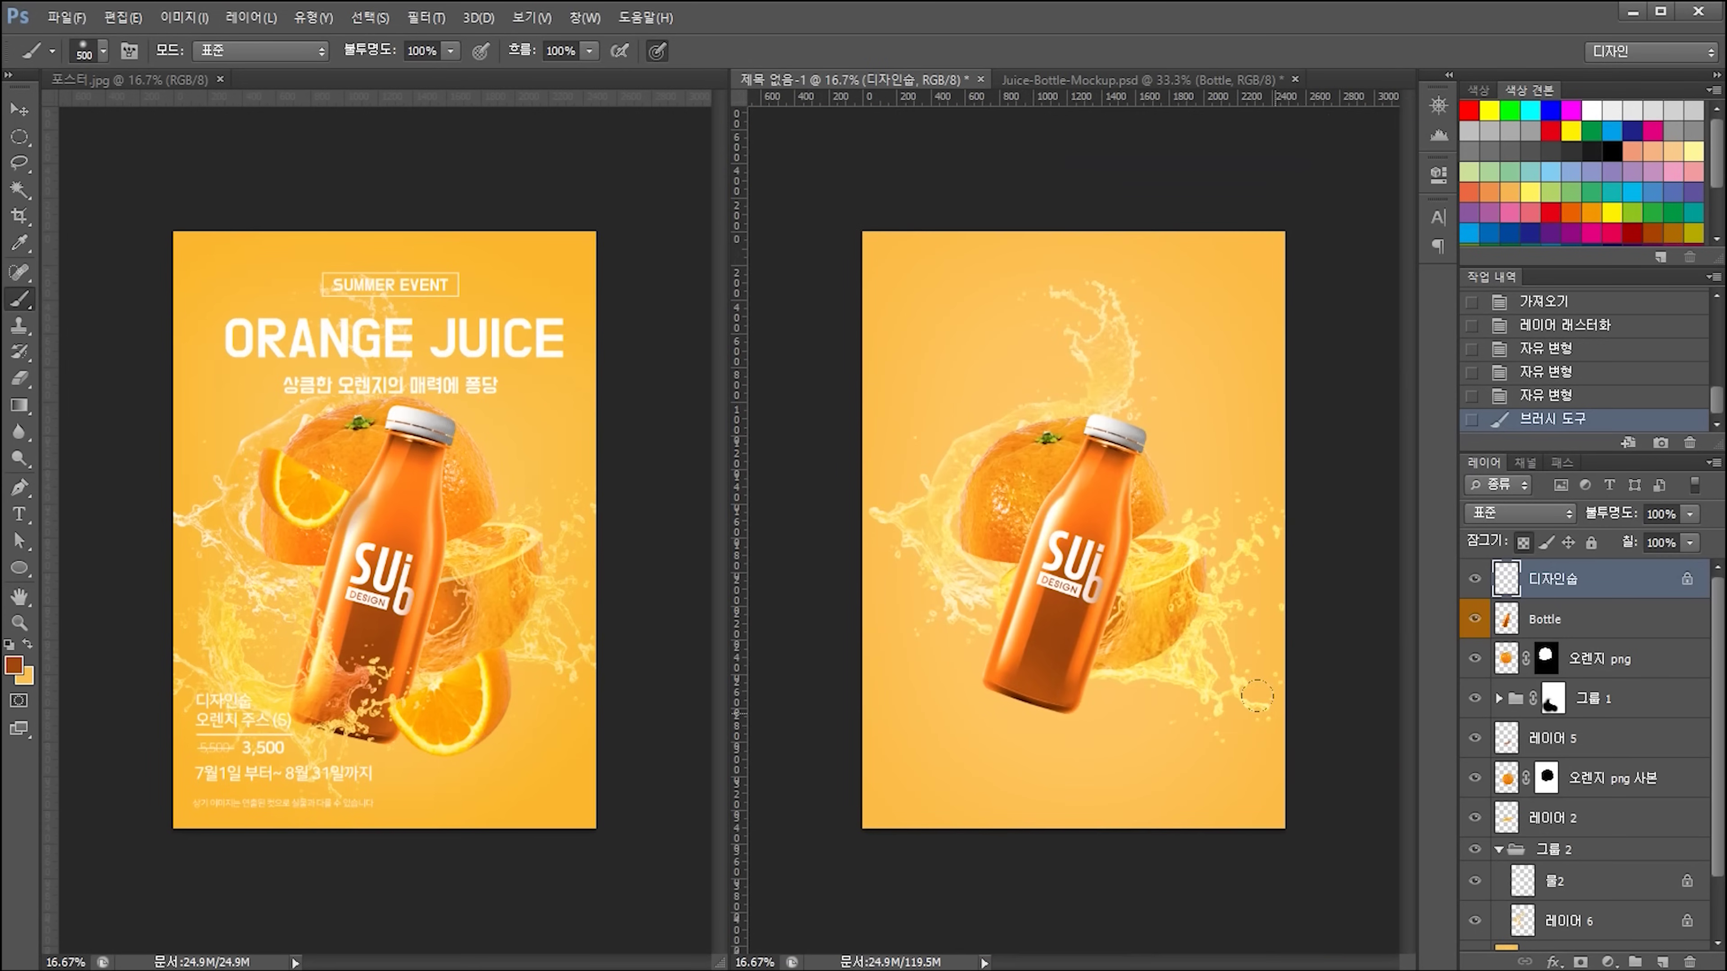
pyautogui.hotkey('ctrl', '+')
pyautogui.click(1057, 664)
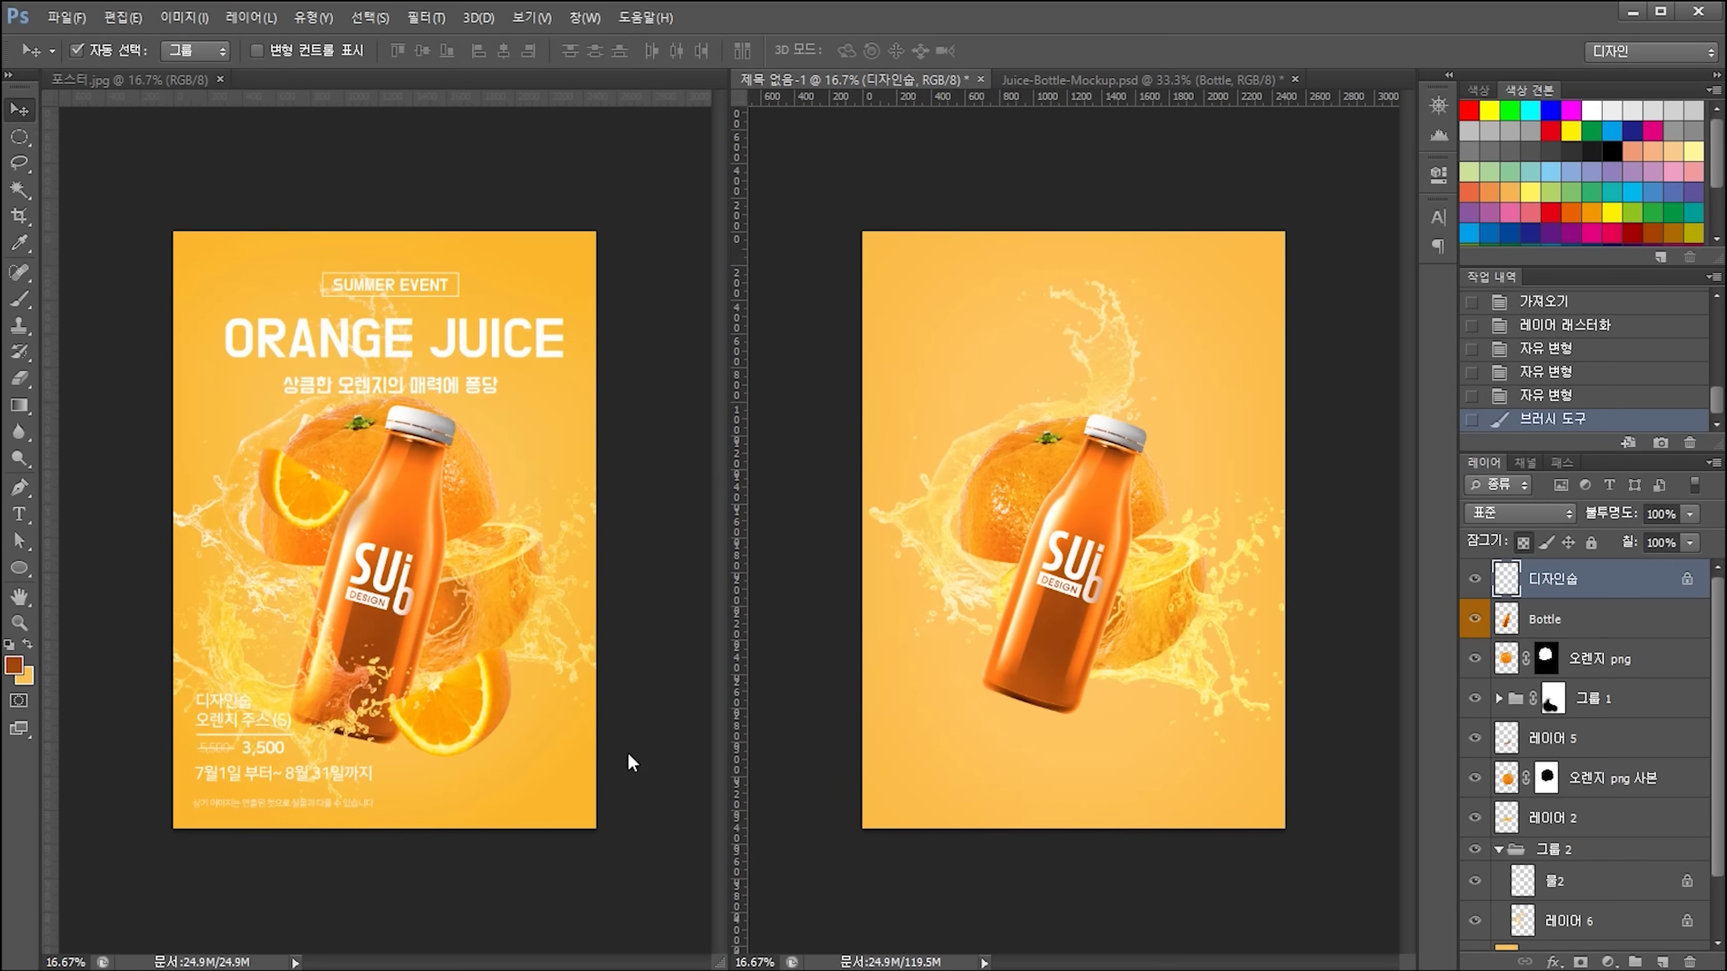
# - Duplicate the 그룹 1 splash group, bring the copy to the front and move it over the bottle's lower left side
pyautogui.moveTo(1202, 640); pyautogui.dragTo(1158, 617)
pyautogui.hotkey('ctrl', 'z')
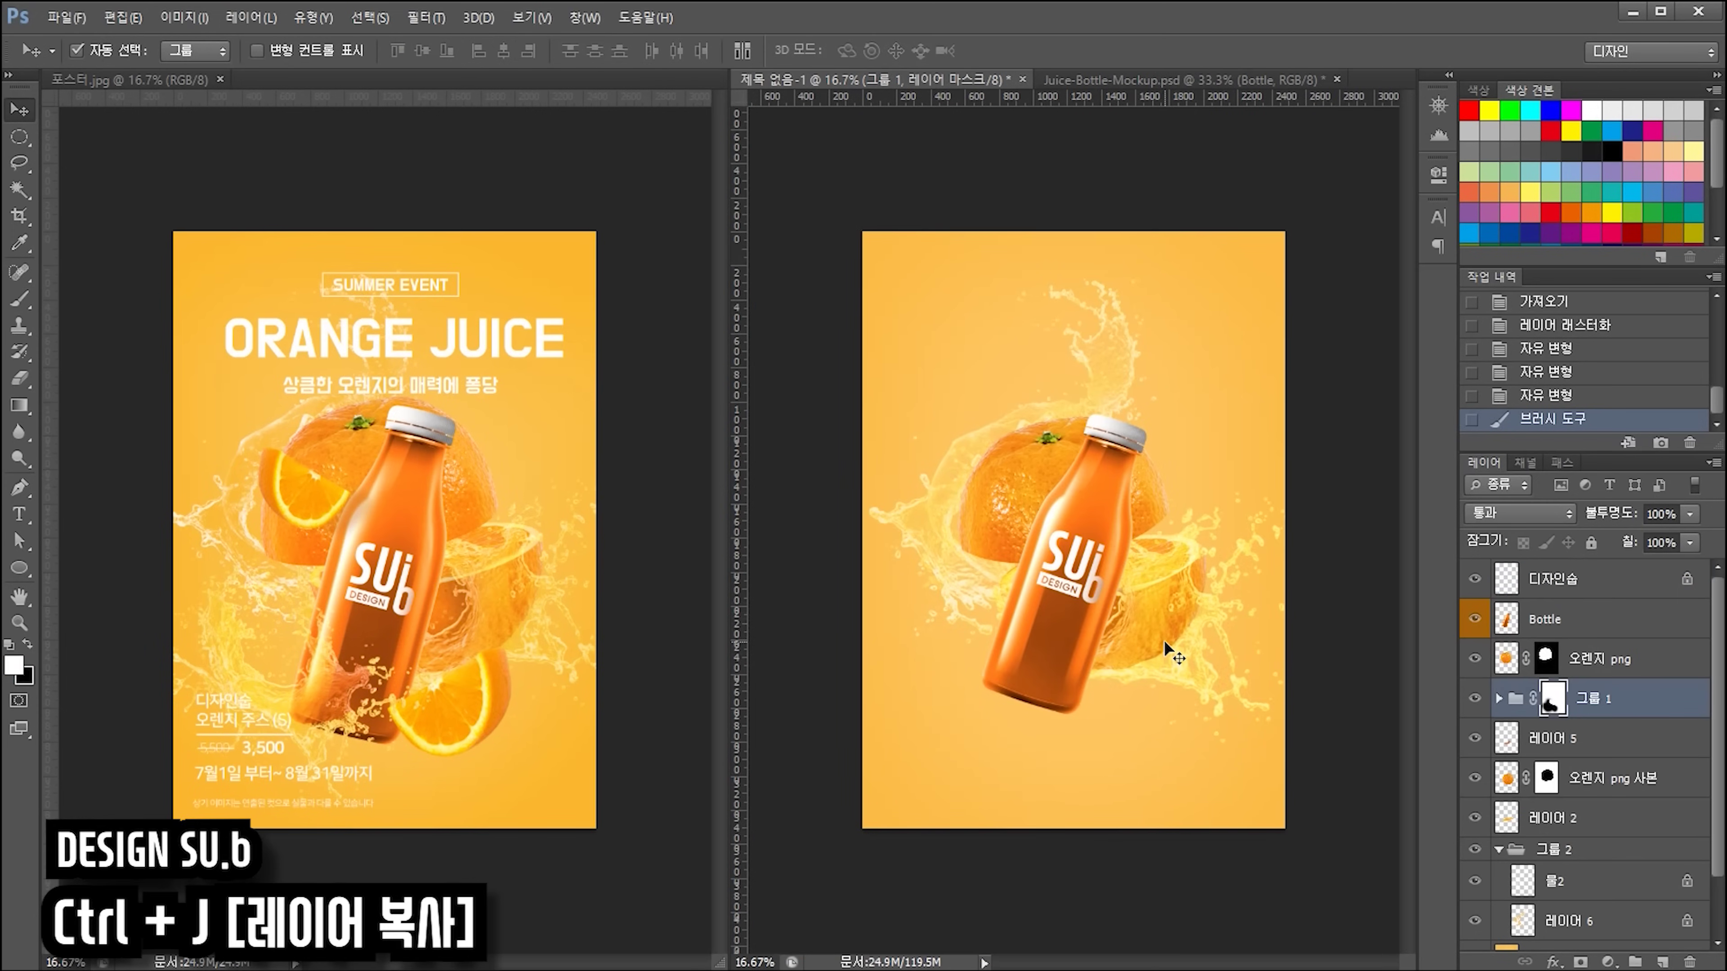
pyautogui.hotkey('ctrl', 'j')
pyautogui.hotkey('ctrl', 'shift', ']')
pyautogui.moveTo(1156, 658); pyautogui.dragTo(966, 675)
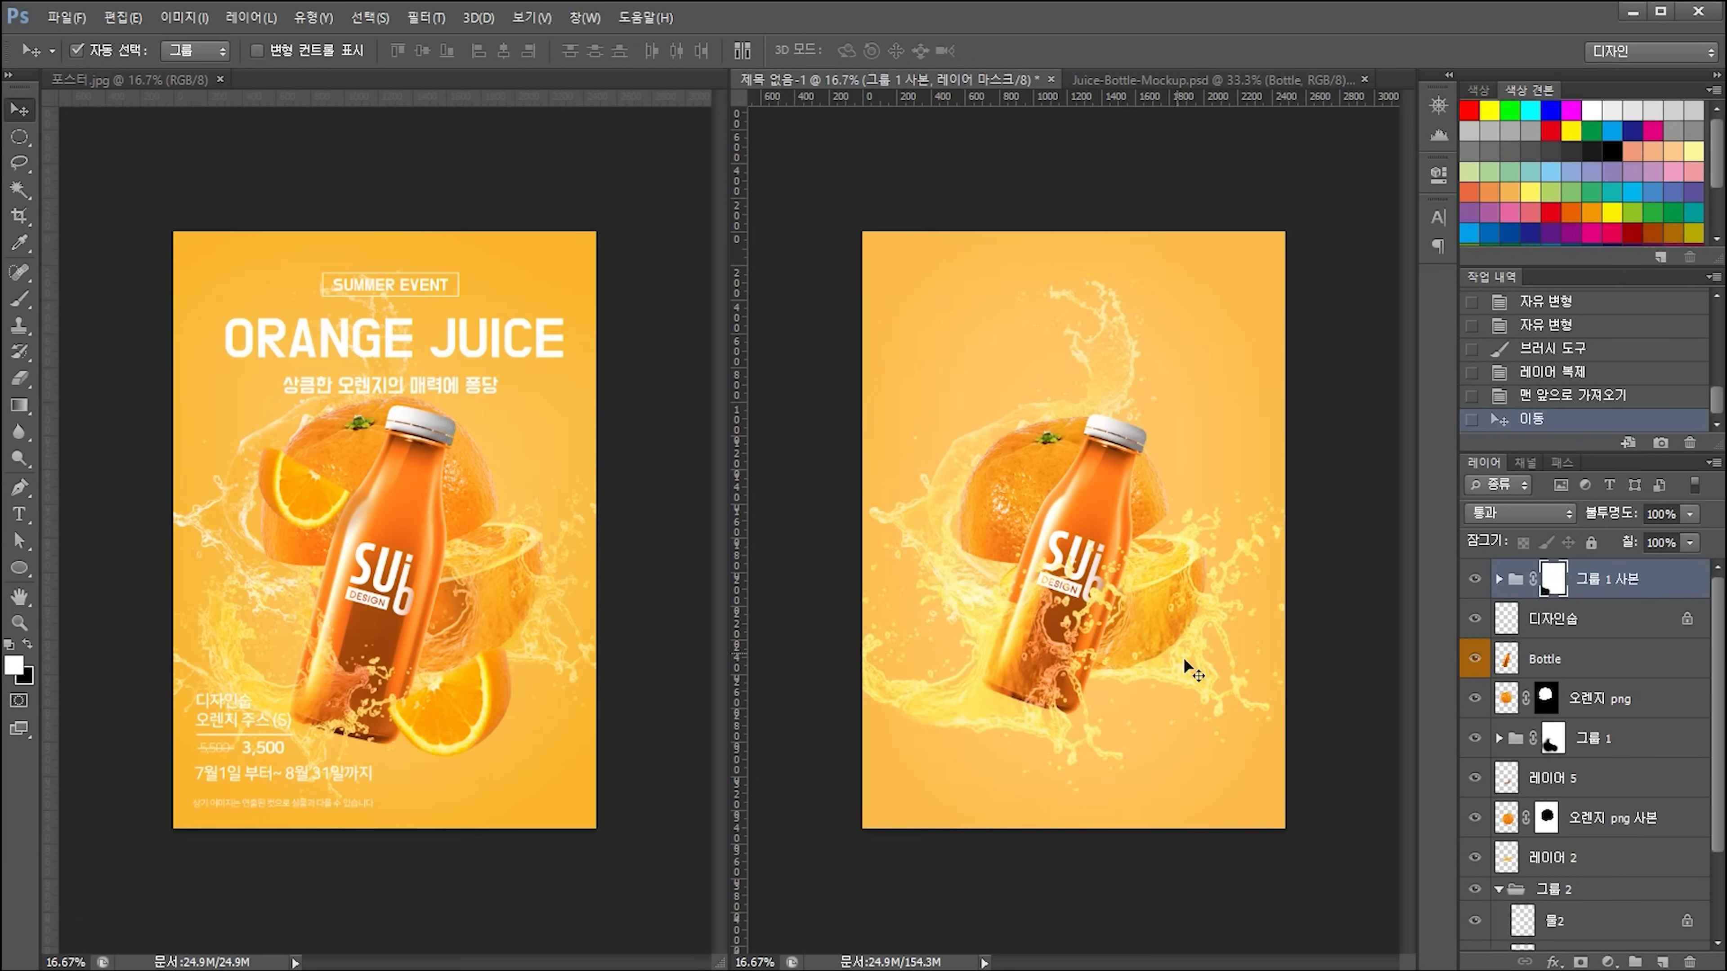
# - Free-transform the front splash copy and reposition it around the lower part of the bottle
pyautogui.hotkey('ctrl', 't')
pyautogui.moveTo(1204, 530); pyautogui.dragTo(1104, 688)
pyautogui.moveTo(961, 725)
pyautogui.mouseDown()
pyautogui.moveTo(951, 702)
pyautogui.moveTo(989, 723)
pyautogui.mouseUp()
pyautogui.moveTo(1086, 655); pyautogui.dragTo(1115, 648)
pyautogui.press('Return')
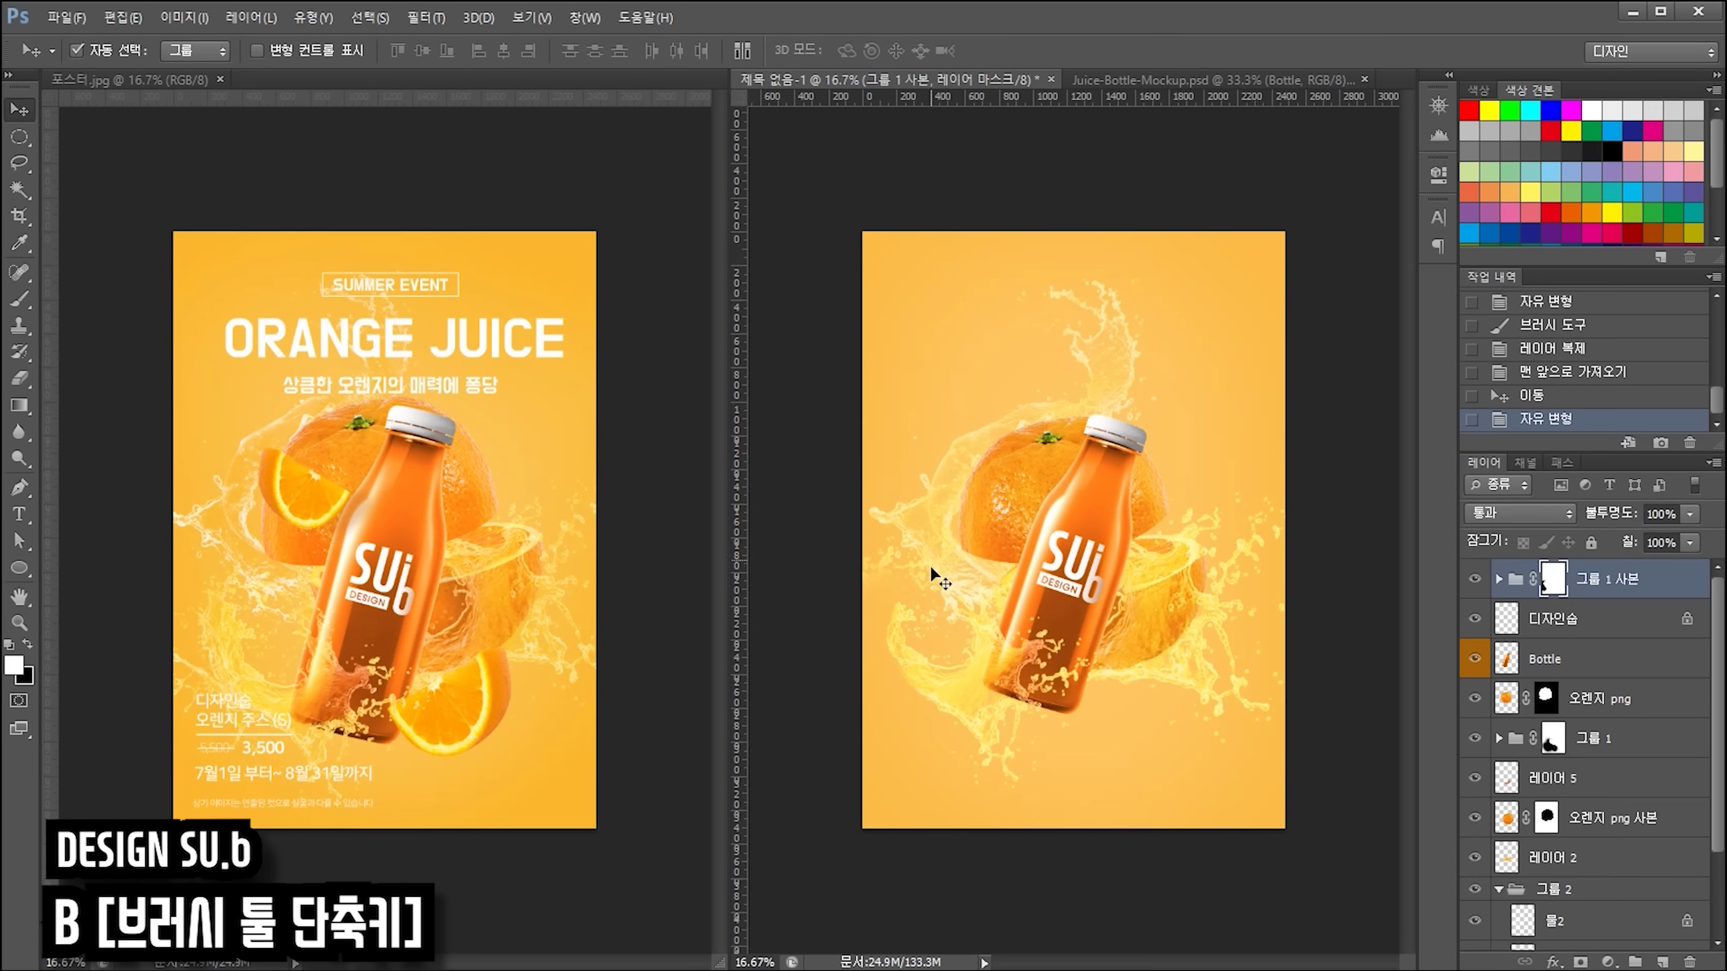
# - Paint white on the splash copy's mask to reveal its hidden parts to the lower left of the bottle
pyautogui.press('b')
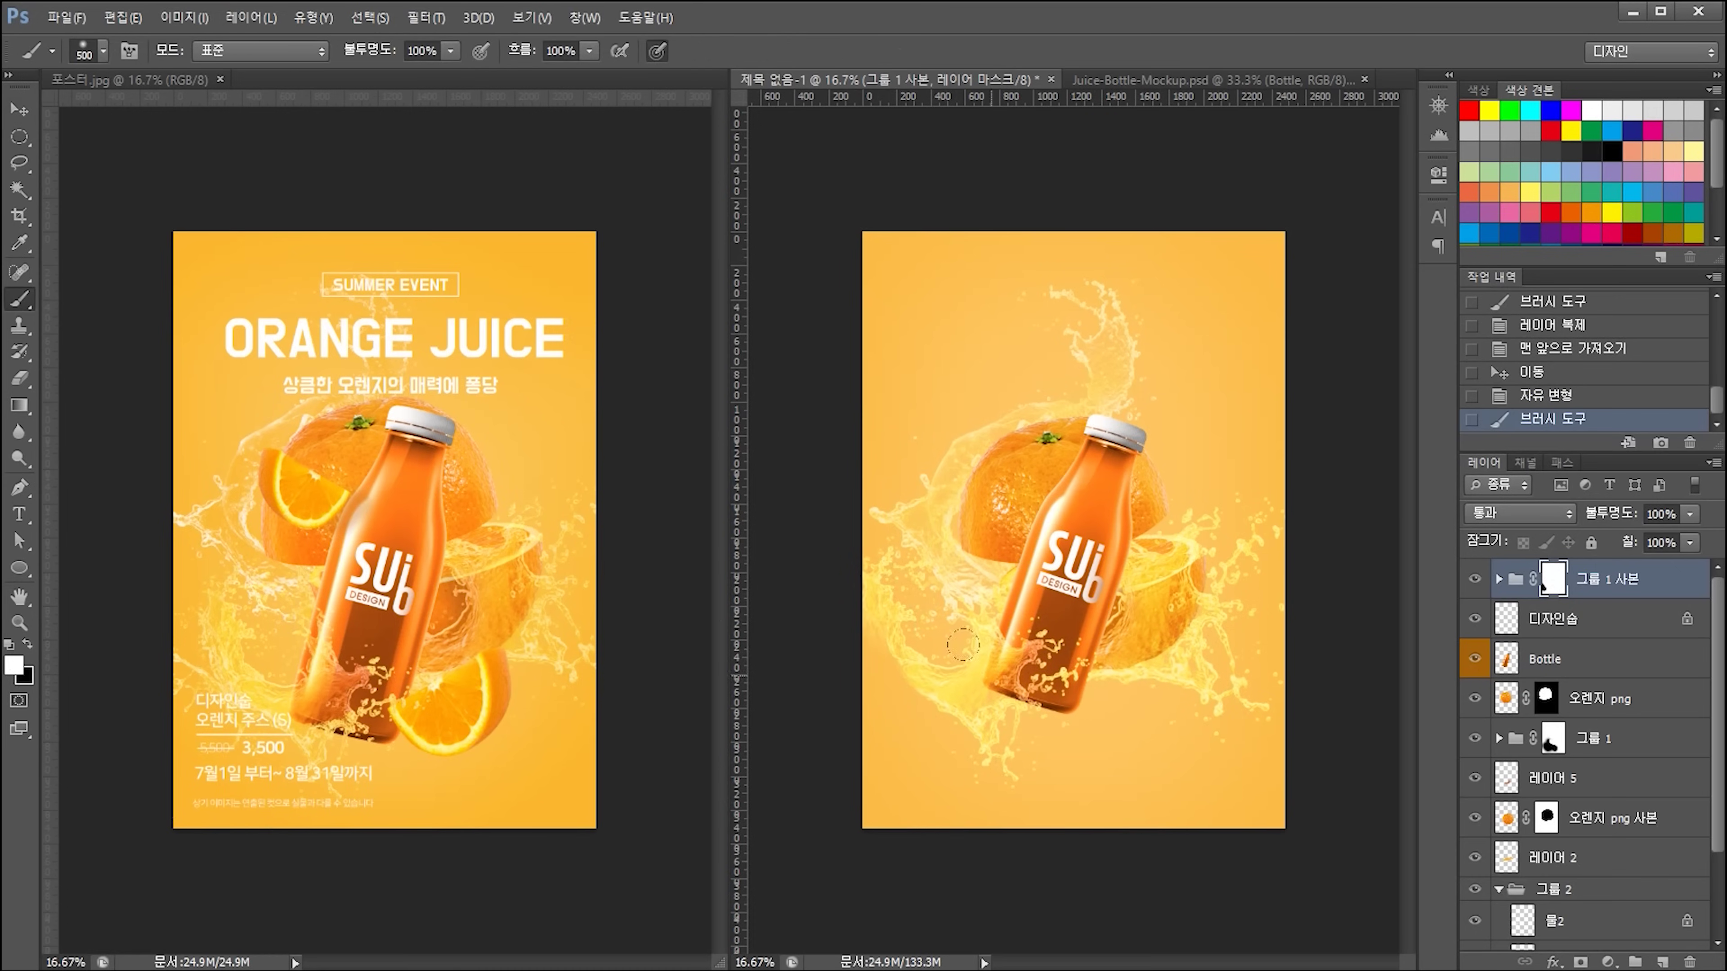
pyautogui.moveTo(876, 616)
pyautogui.mouseDown()
pyautogui.moveTo(899, 684)
pyautogui.moveTo(880, 701)
pyautogui.mouseUp()
pyautogui.moveTo(904, 721); pyautogui.dragTo(953, 738)
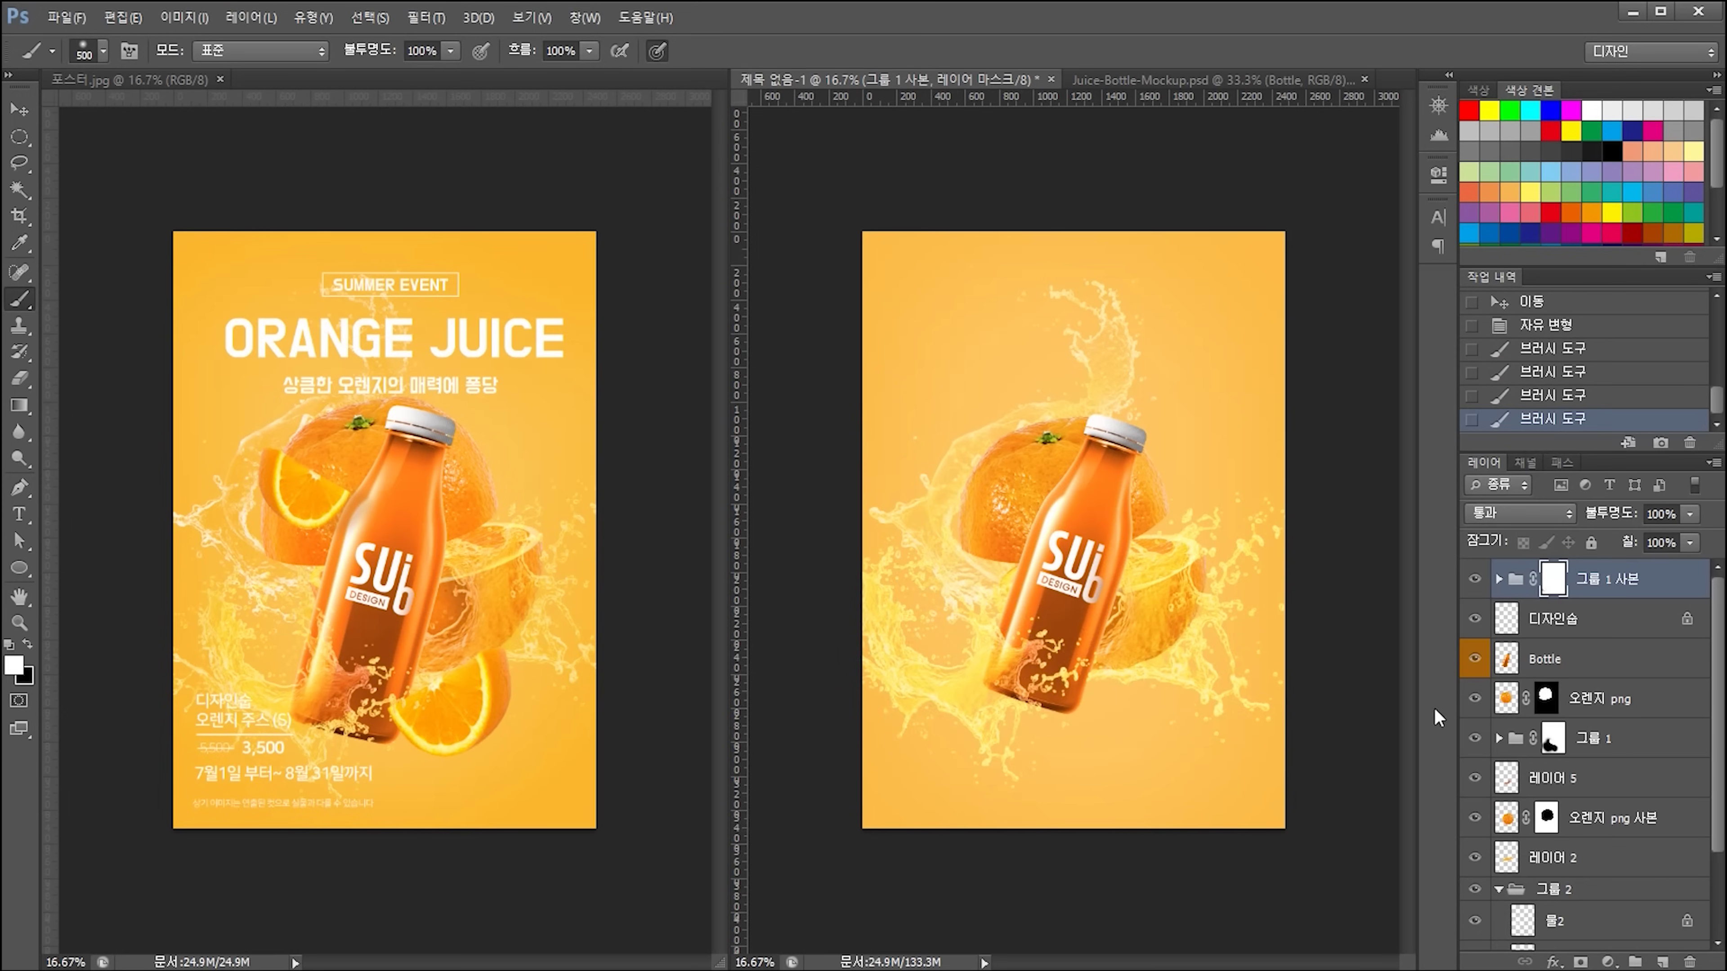
# - Scale the splash copy to about 93.88%, rotate it about 4.56° and paint its mask white near the poster's left edge
pyautogui.hotkey('ctrl', 't')
pyautogui.moveTo(904, 557); pyautogui.dragTo(922, 556)
pyautogui.moveTo(1297, 651); pyautogui.dragTo(1275, 680)
pyautogui.moveTo(1131, 534); pyautogui.dragTo(1120, 545)
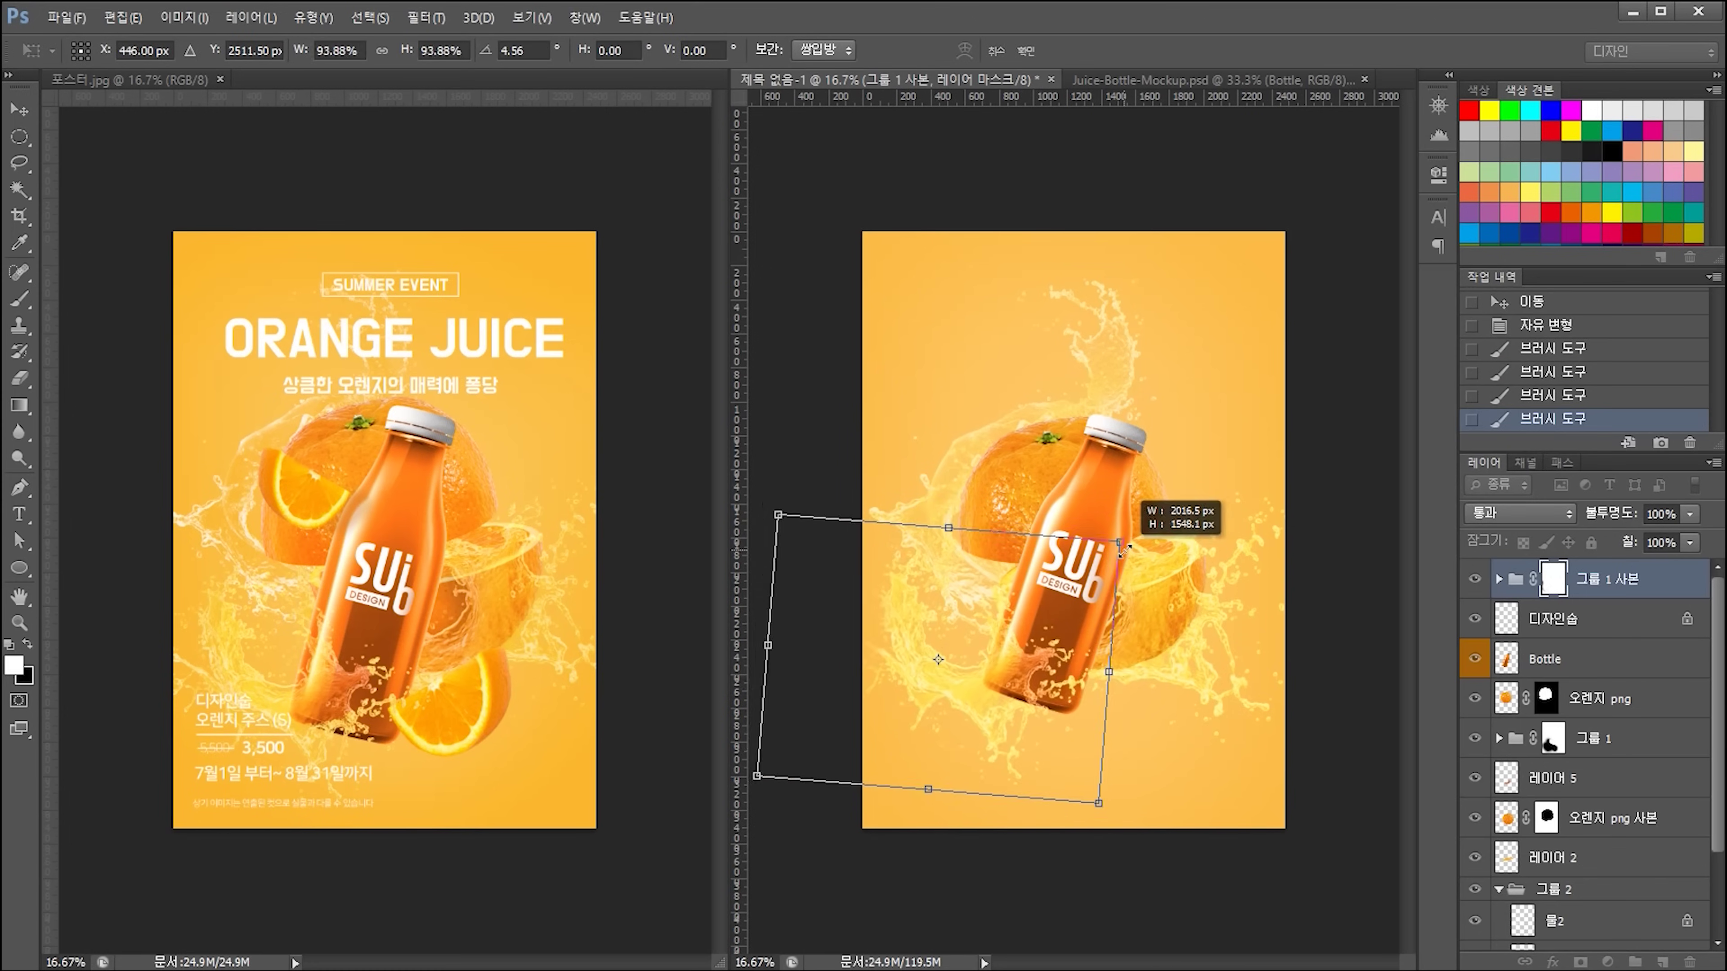
pyautogui.press('Return')
pyautogui.moveTo(821, 602); pyautogui.dragTo(877, 606)
pyautogui.scroll(-1, 877, 607)
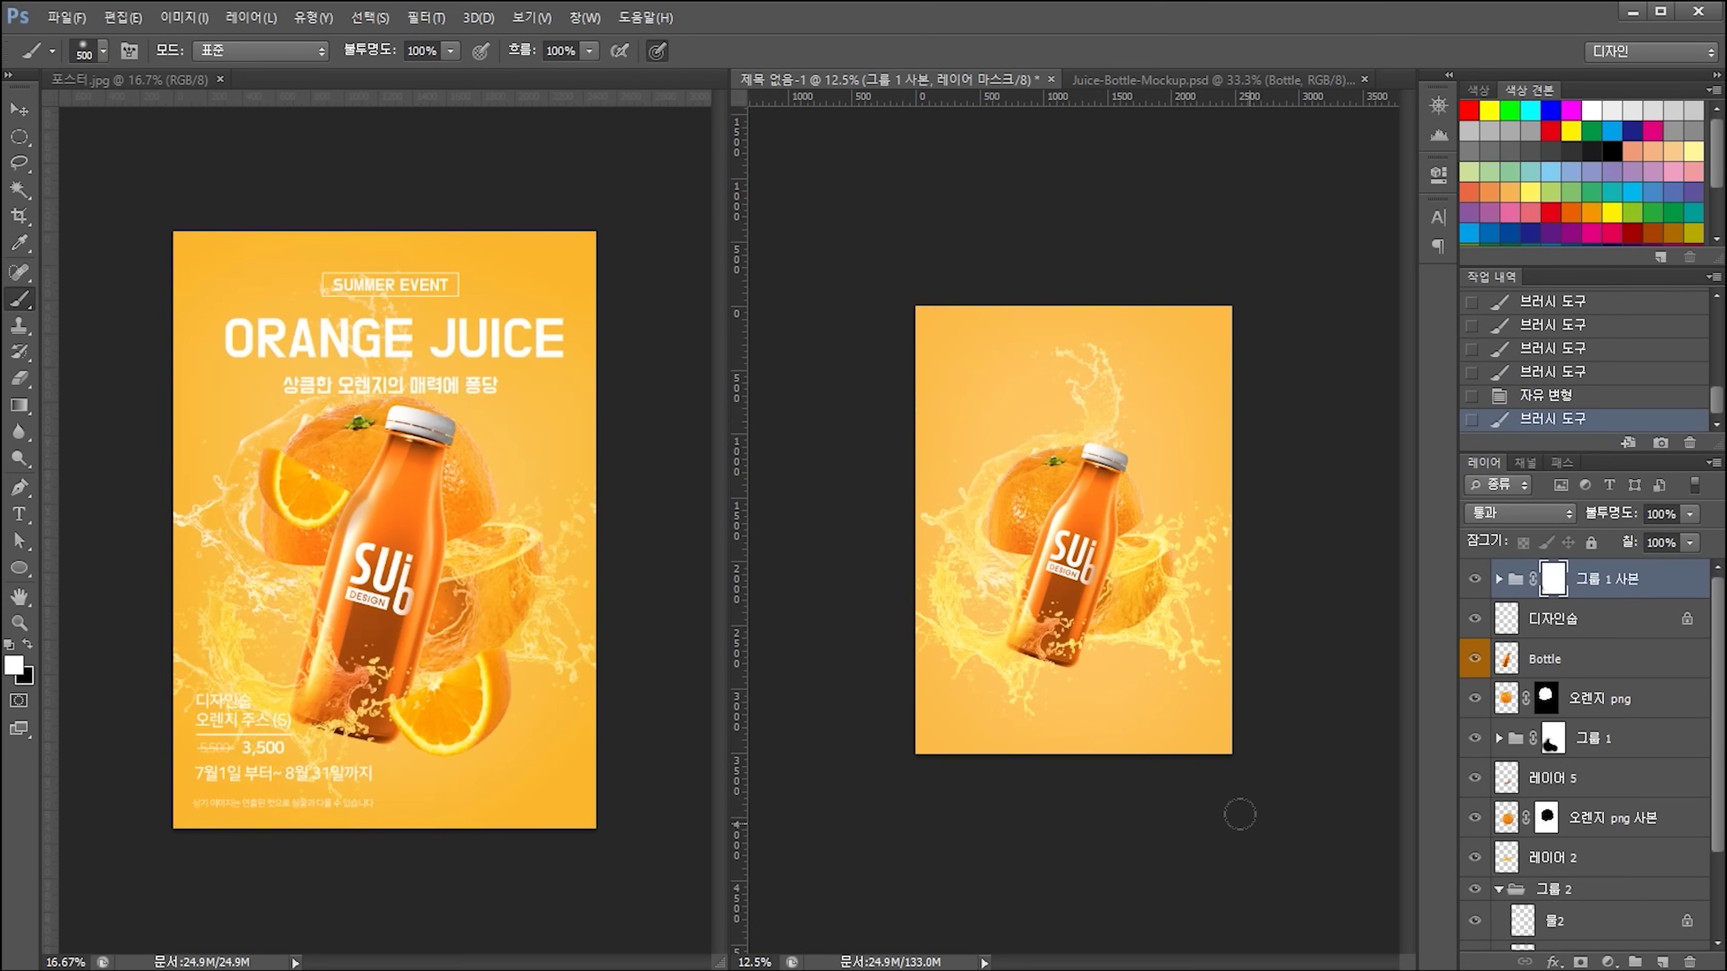
# - Open the 오렌지 조각 image from the 주스 folder as its own document
pyautogui.press('v')
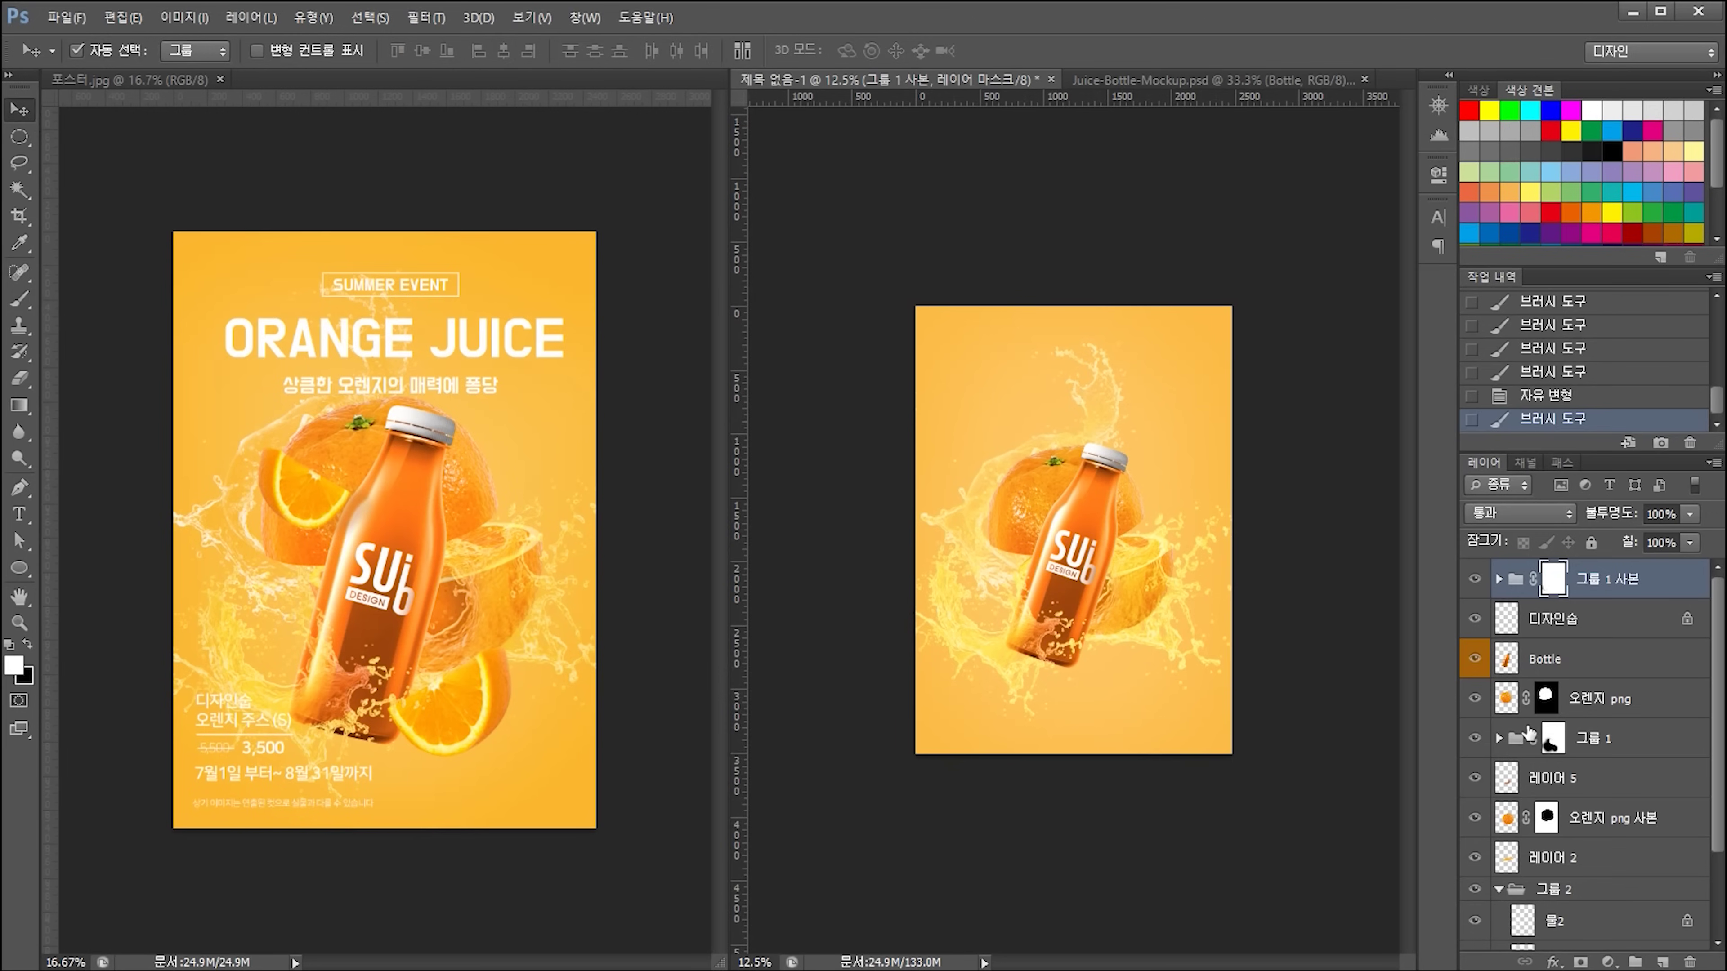
pyautogui.click(1352, 766)
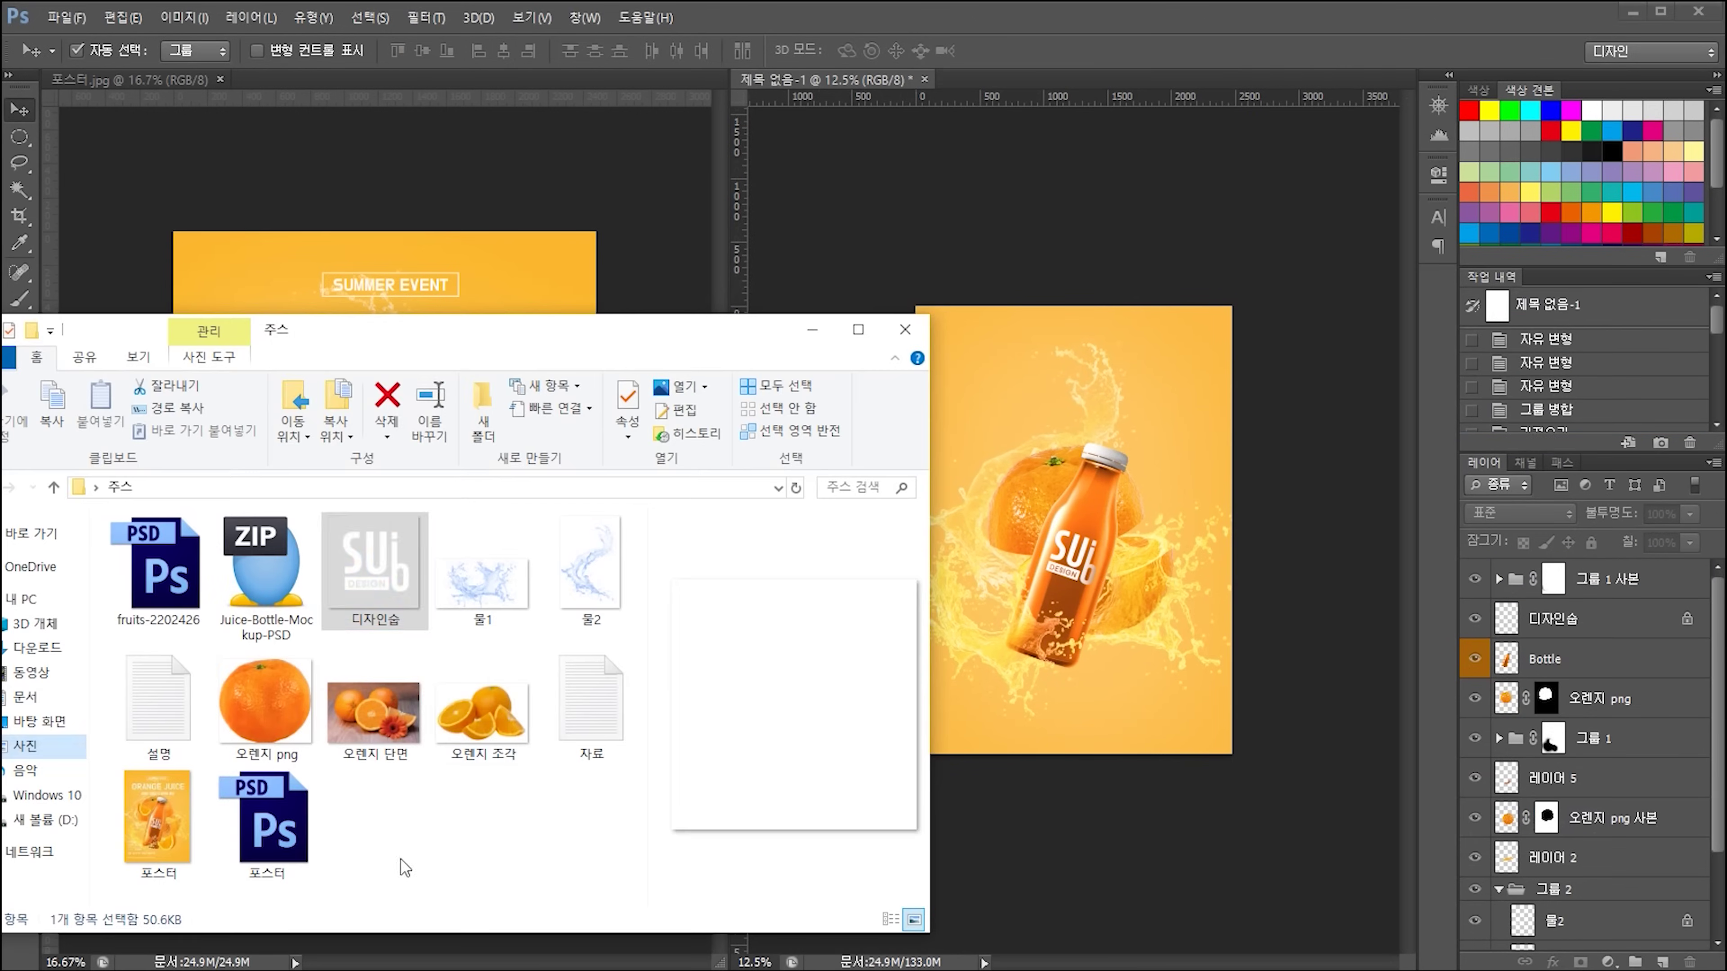
pyautogui.moveTo(482, 711); pyautogui.dragTo(1363, 15)
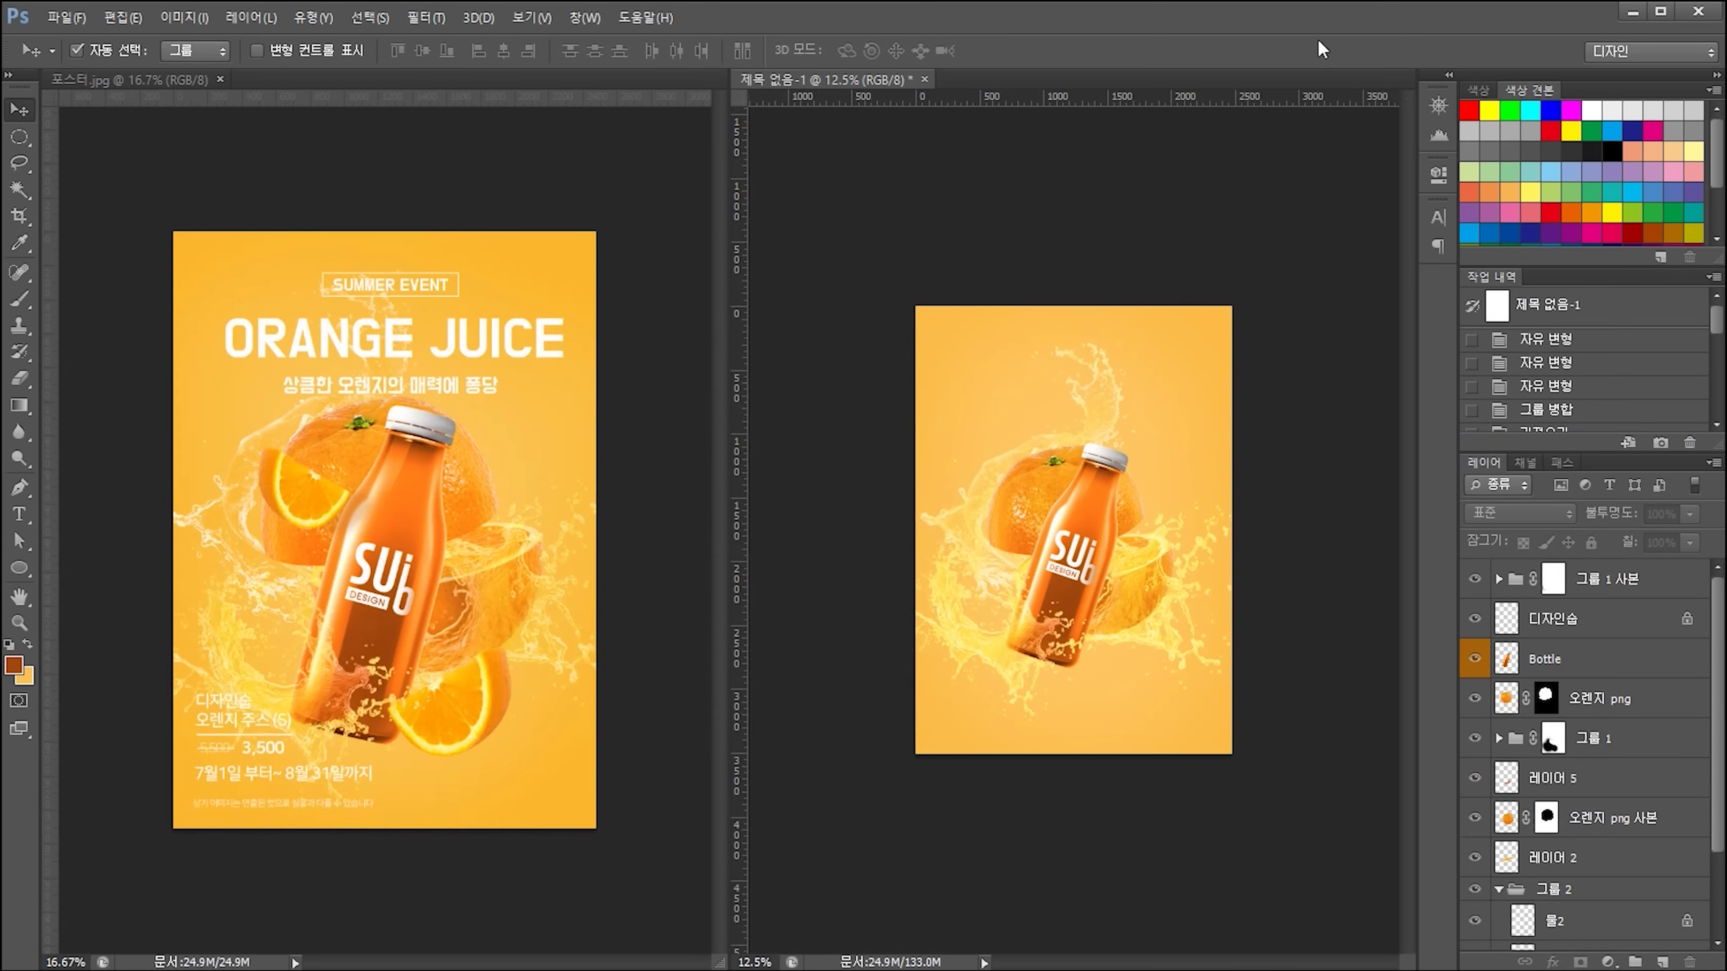
pyautogui.scroll(-1, 1128, 479)
pyautogui.scroll(2, 1282, 606)
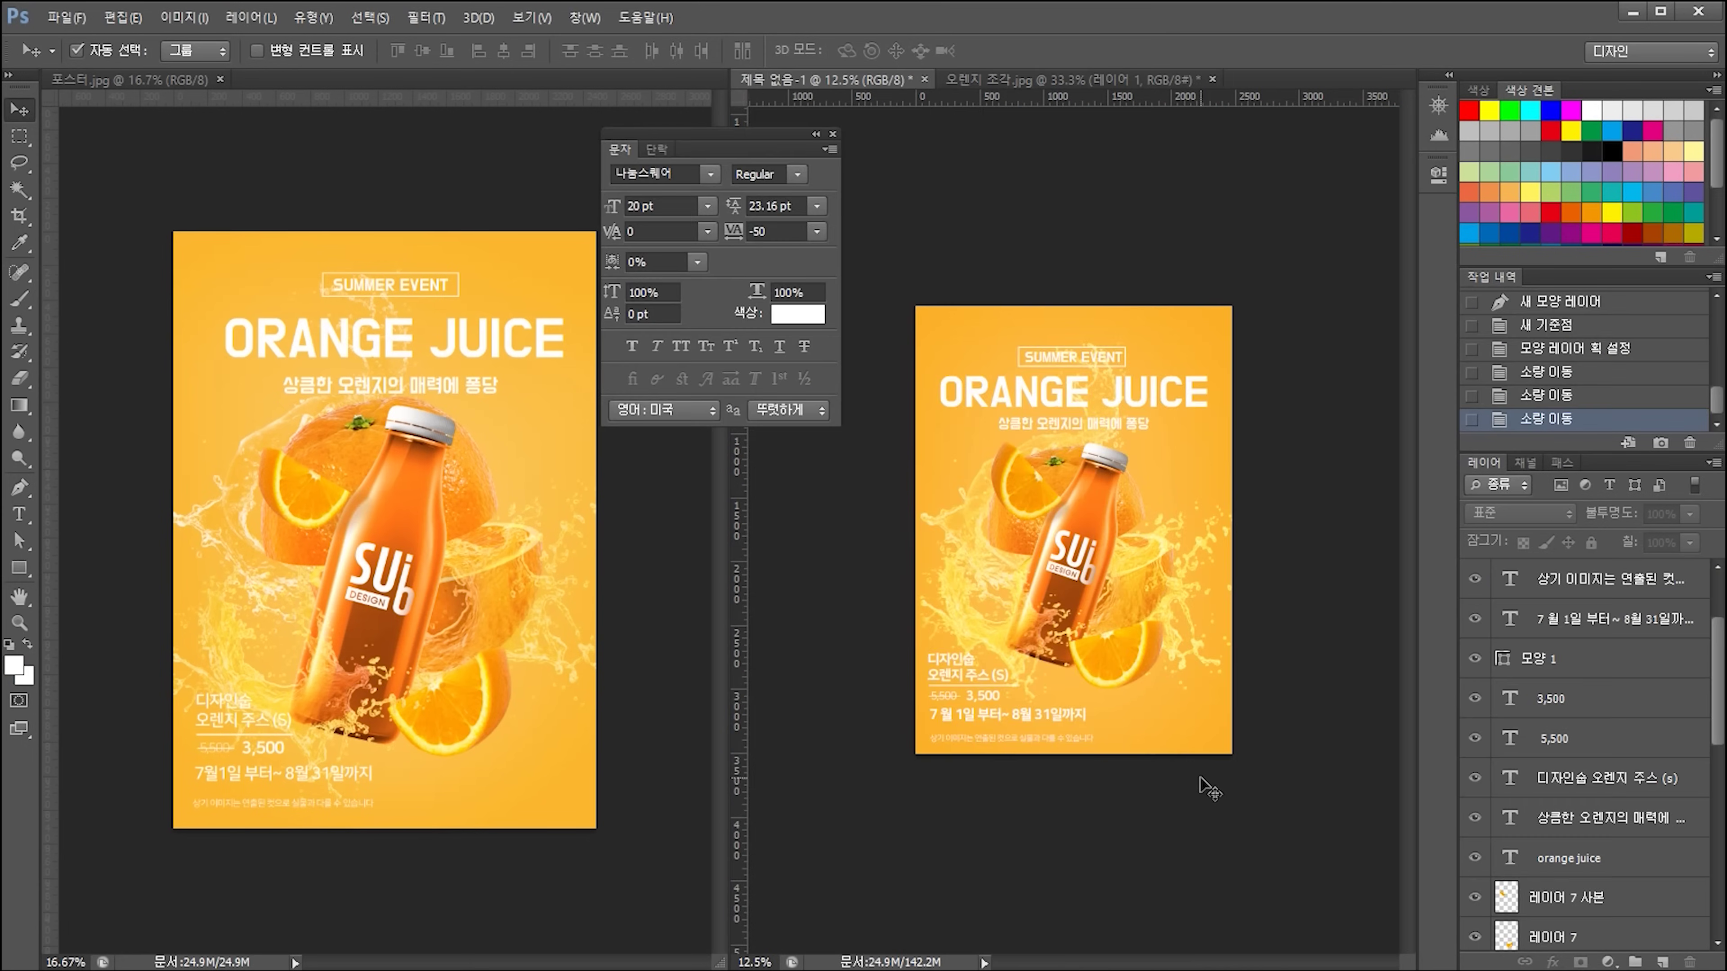
# - Select the poster's texts and images together and shift them slightly upward
pyautogui.moveTo(925, 343); pyautogui.dragTo(1302, 794)
pyautogui.moveTo(1156, 595); pyautogui.dragTo(1147, 582)
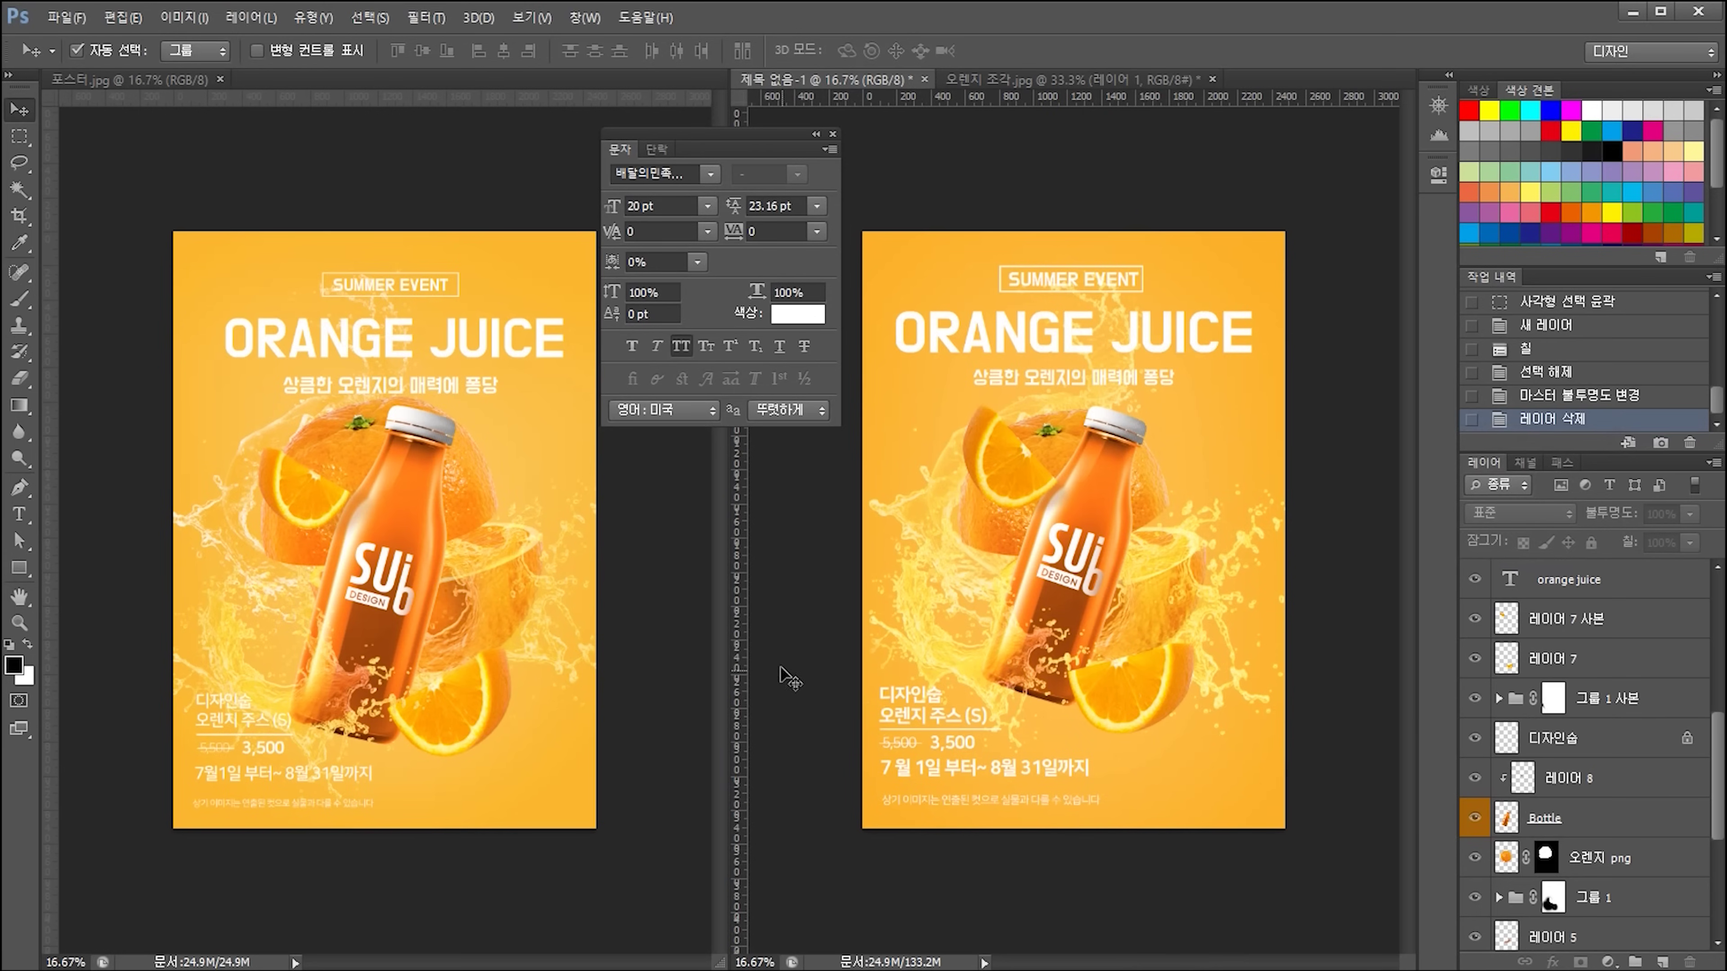
# - Convert the poster to CMYK colour without flattening its layers, accepting the Japan Color 2001 Coated profile
pyautogui.click(184, 17)
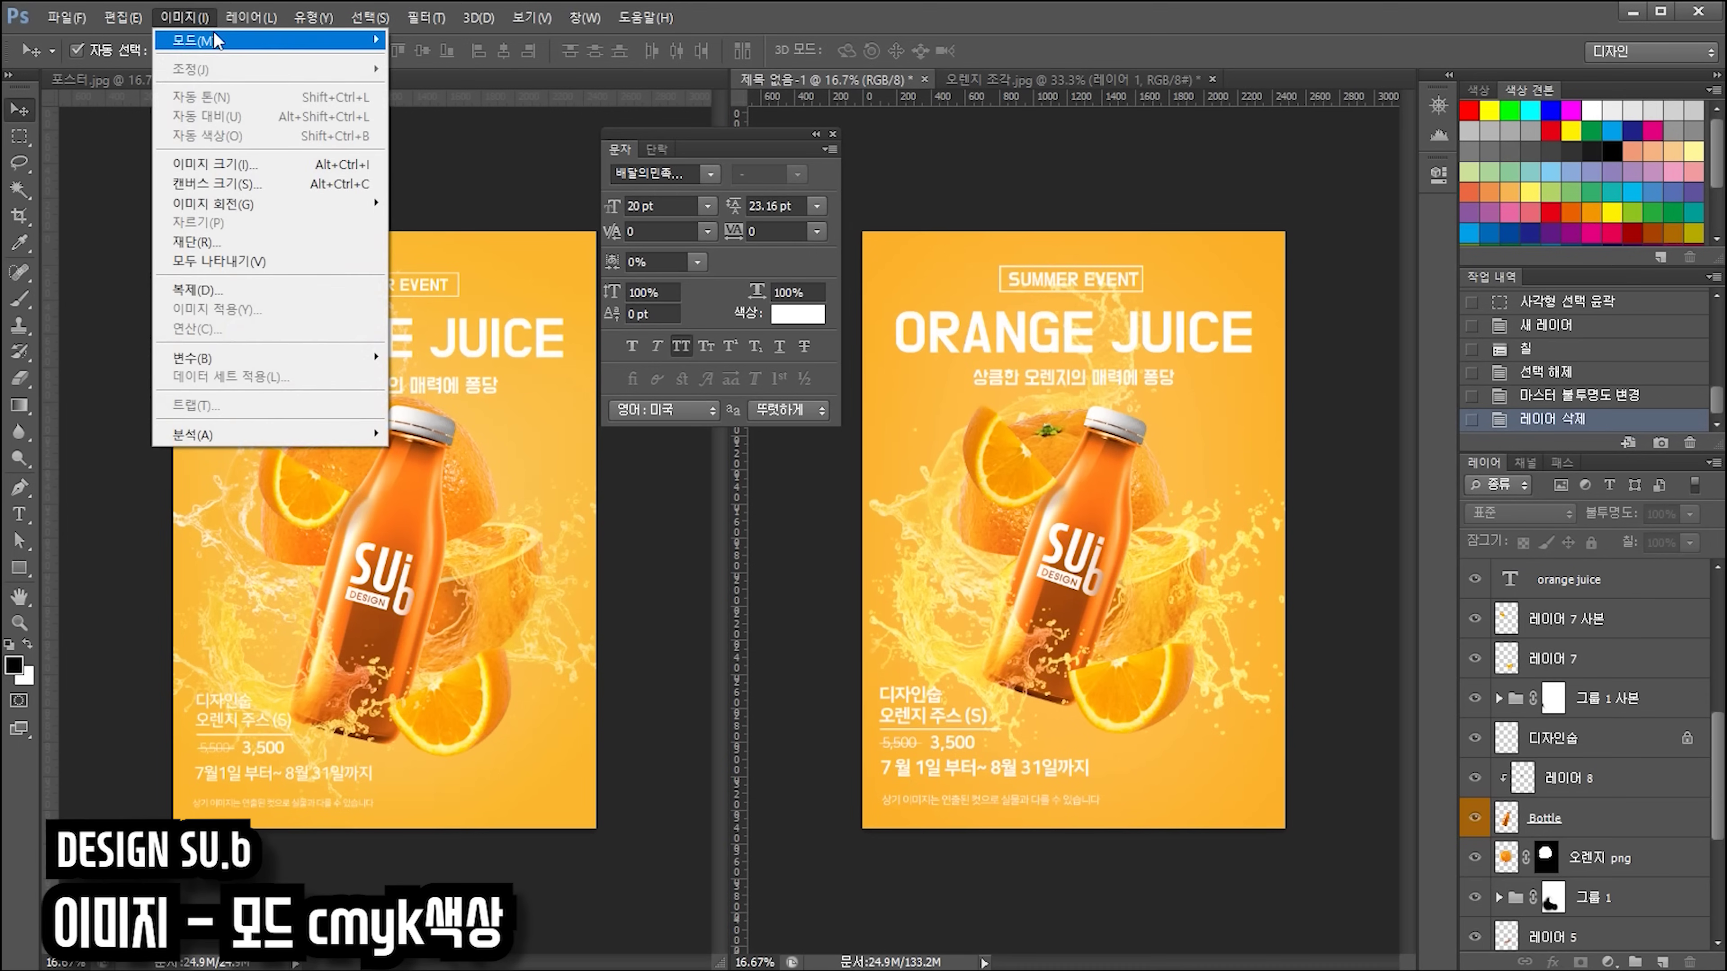
pyautogui.moveTo(217, 39)
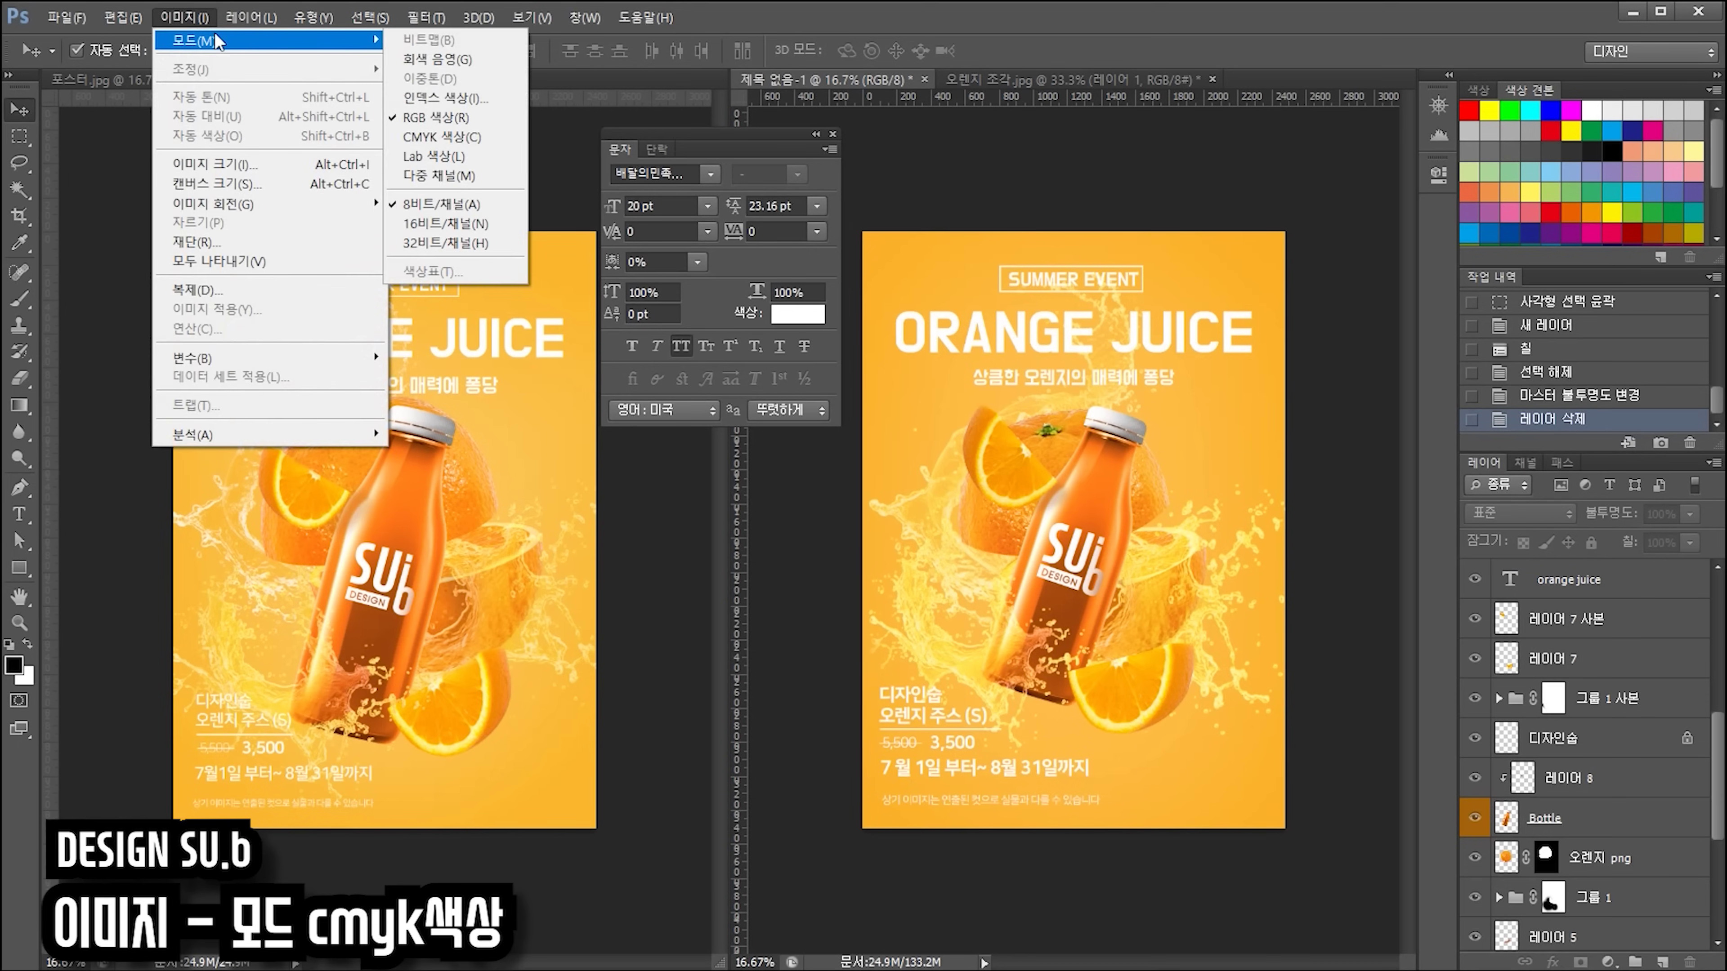
pyautogui.click(469, 133)
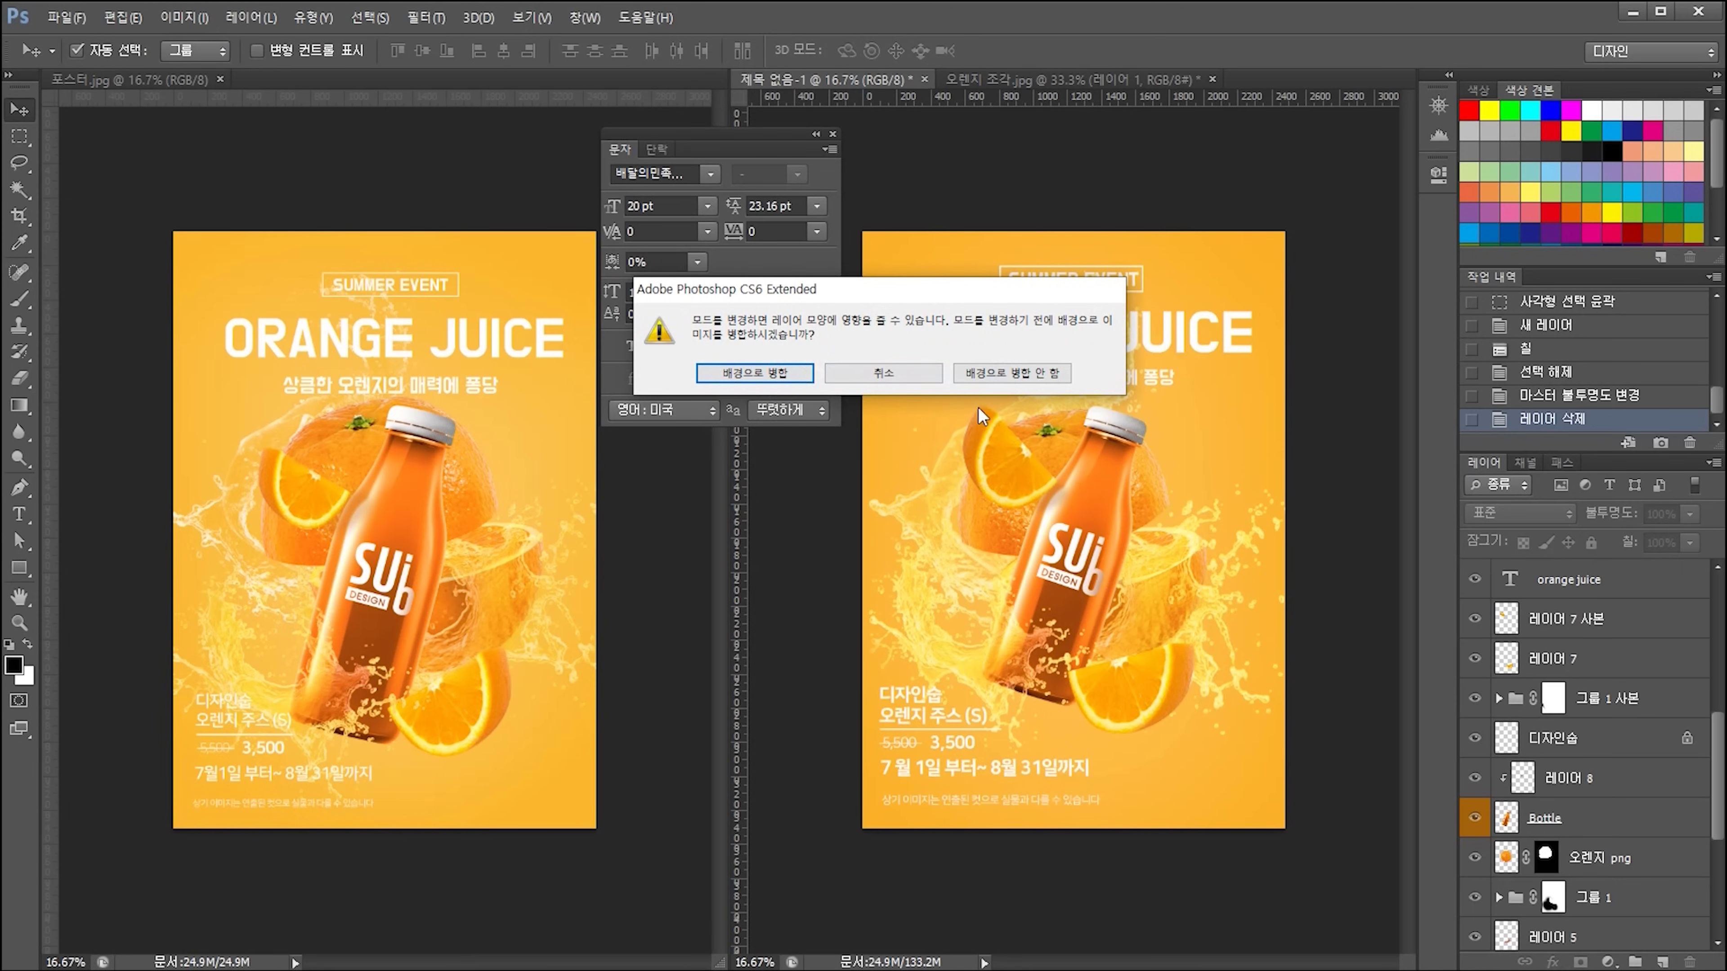
pyautogui.click(1020, 373)
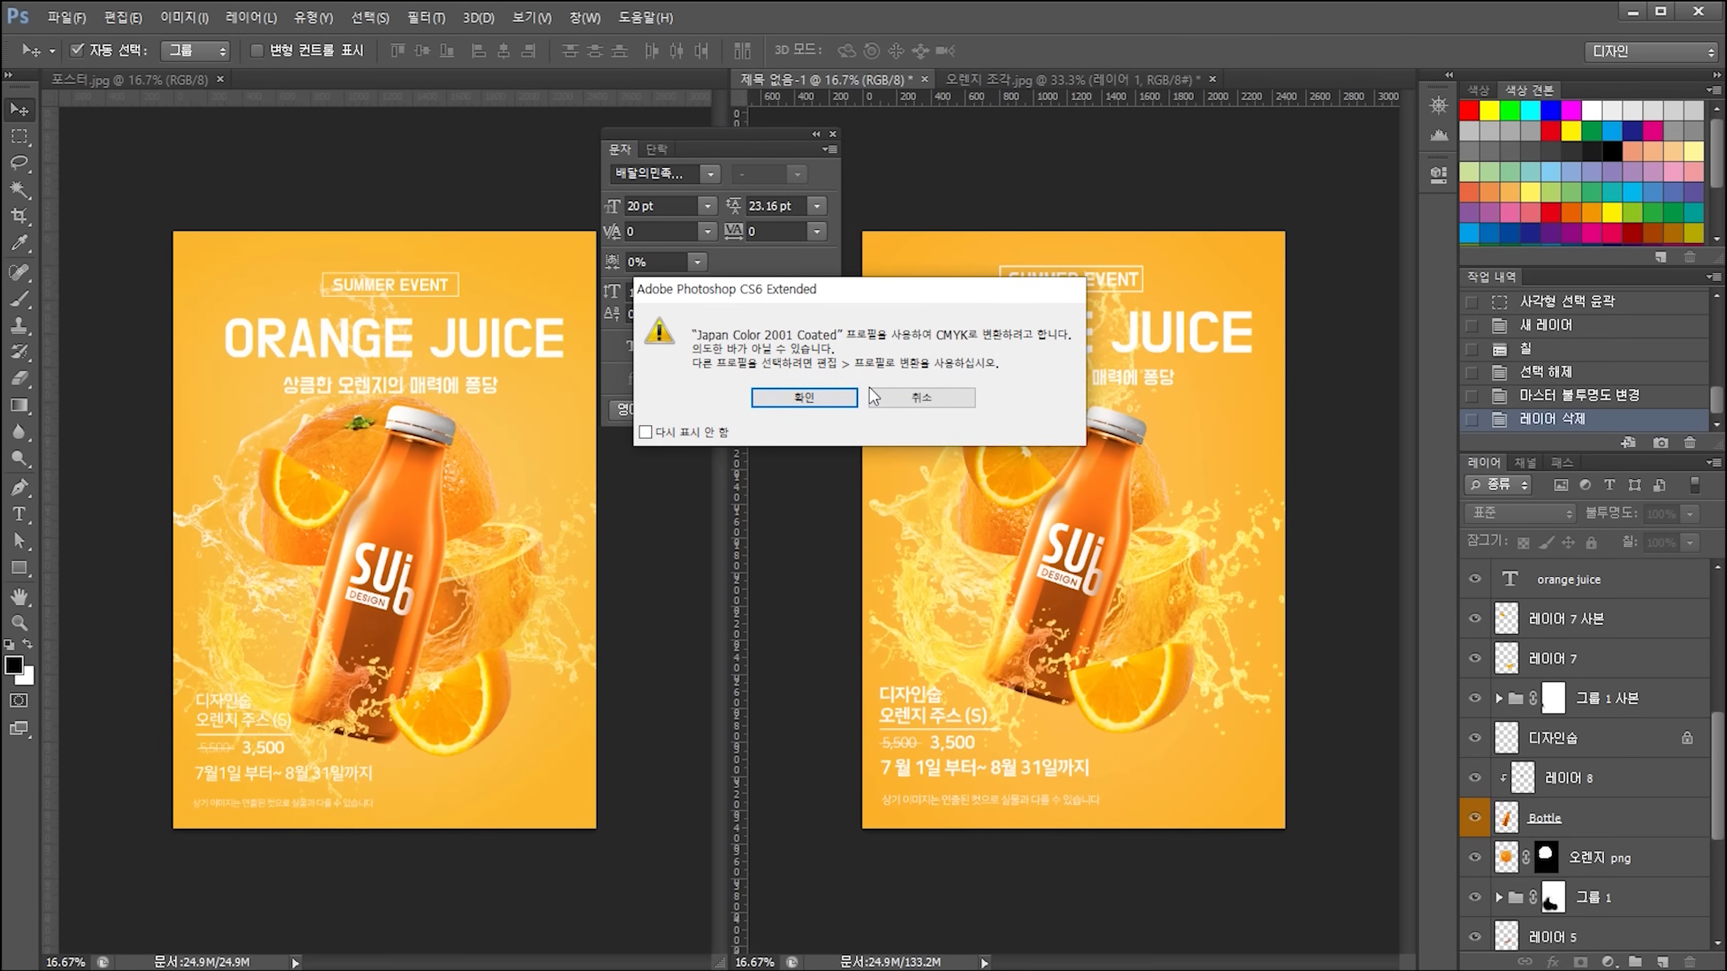
pyautogui.click(837, 401)
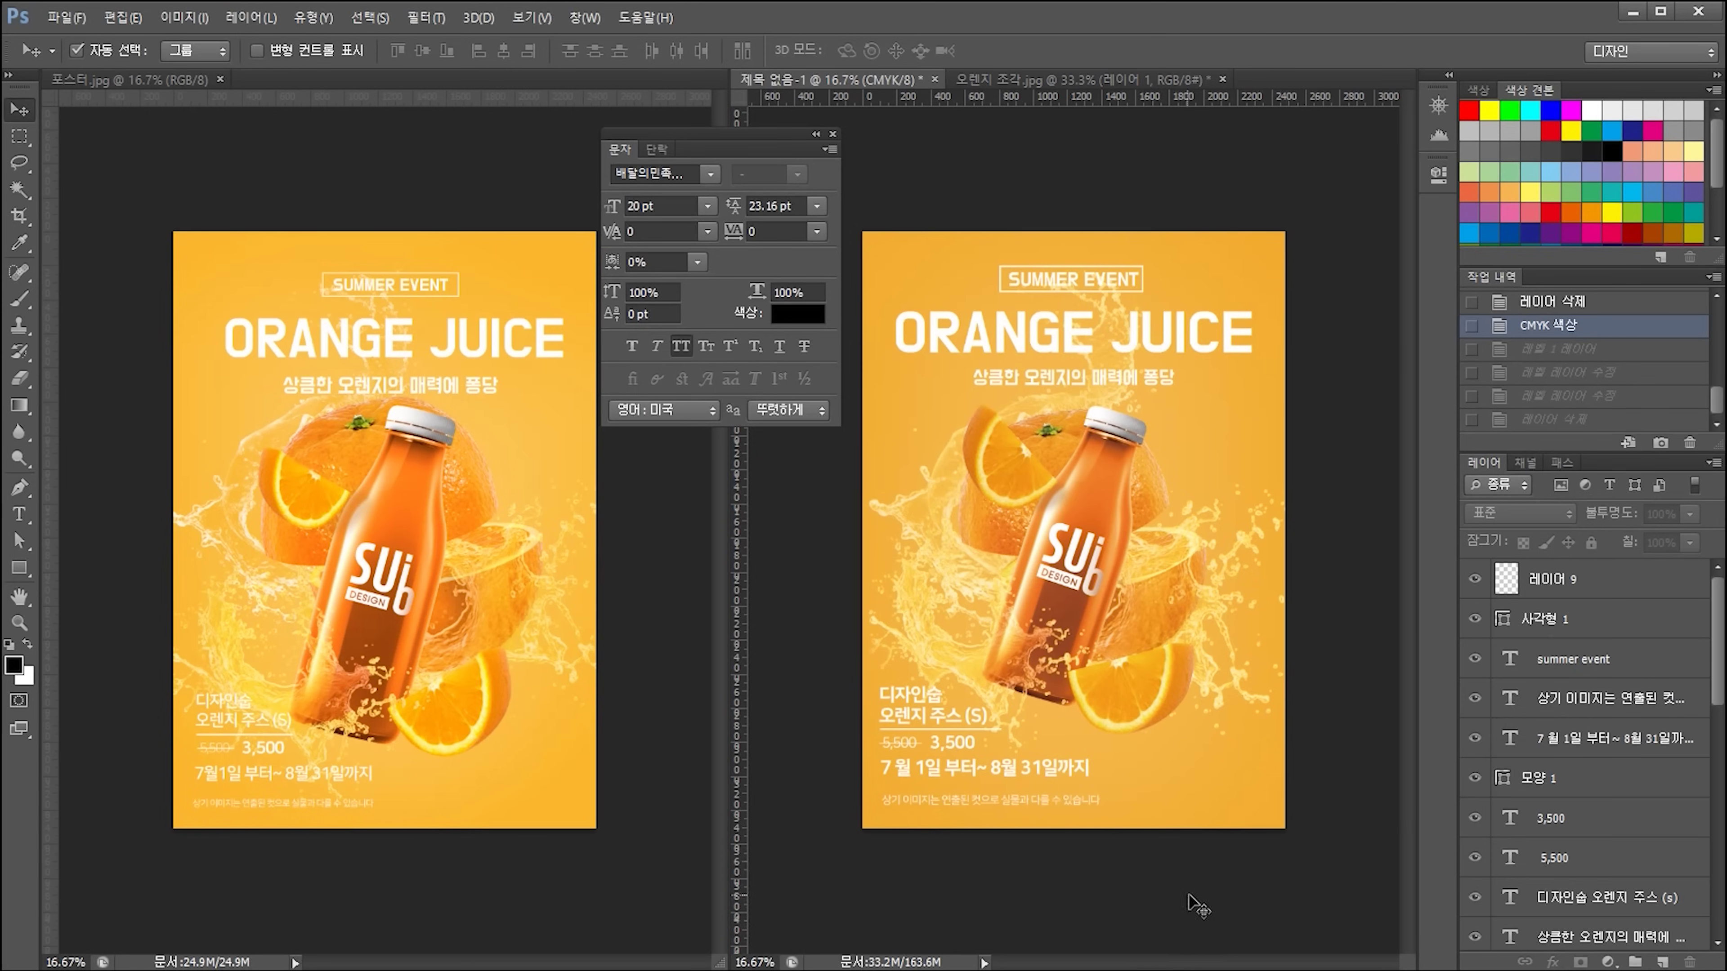
# - Add a Levels adjustment layer above the topmost layer, 레이어 9
pyautogui.click(1605, 585)
pyautogui.click(1101, 495)
pyautogui.scroll(7, 1598, 774)
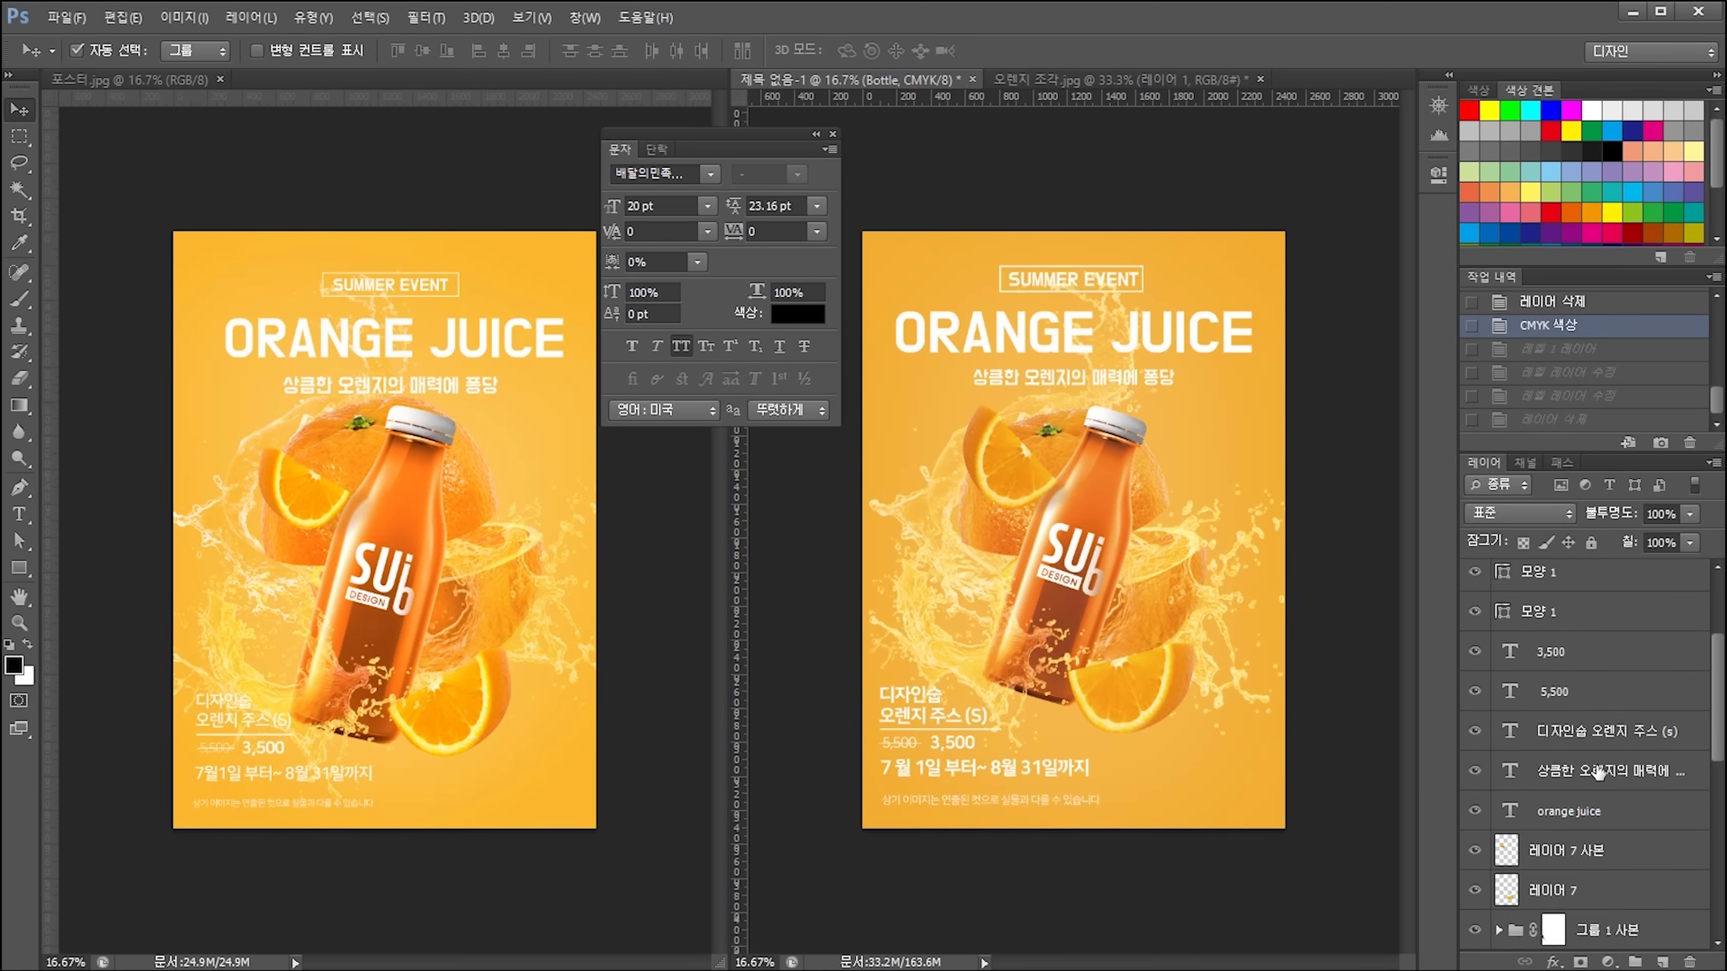
pyautogui.click(1580, 585)
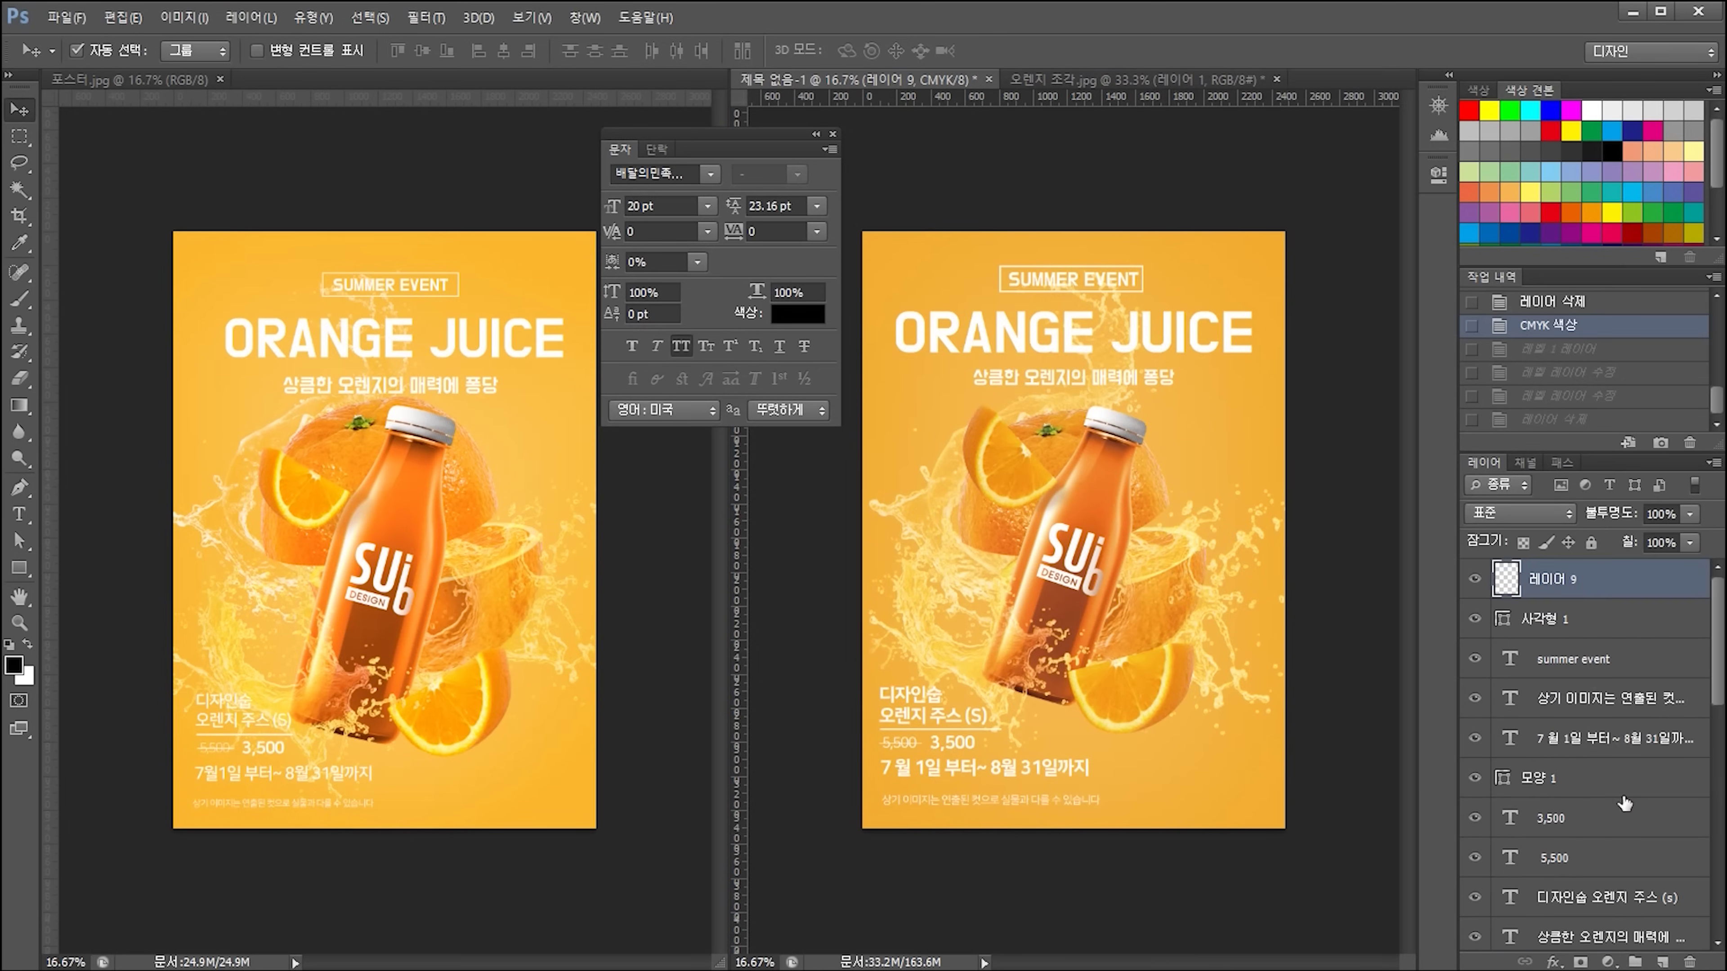
pyautogui.click(1610, 961)
pyautogui.click(1604, 618)
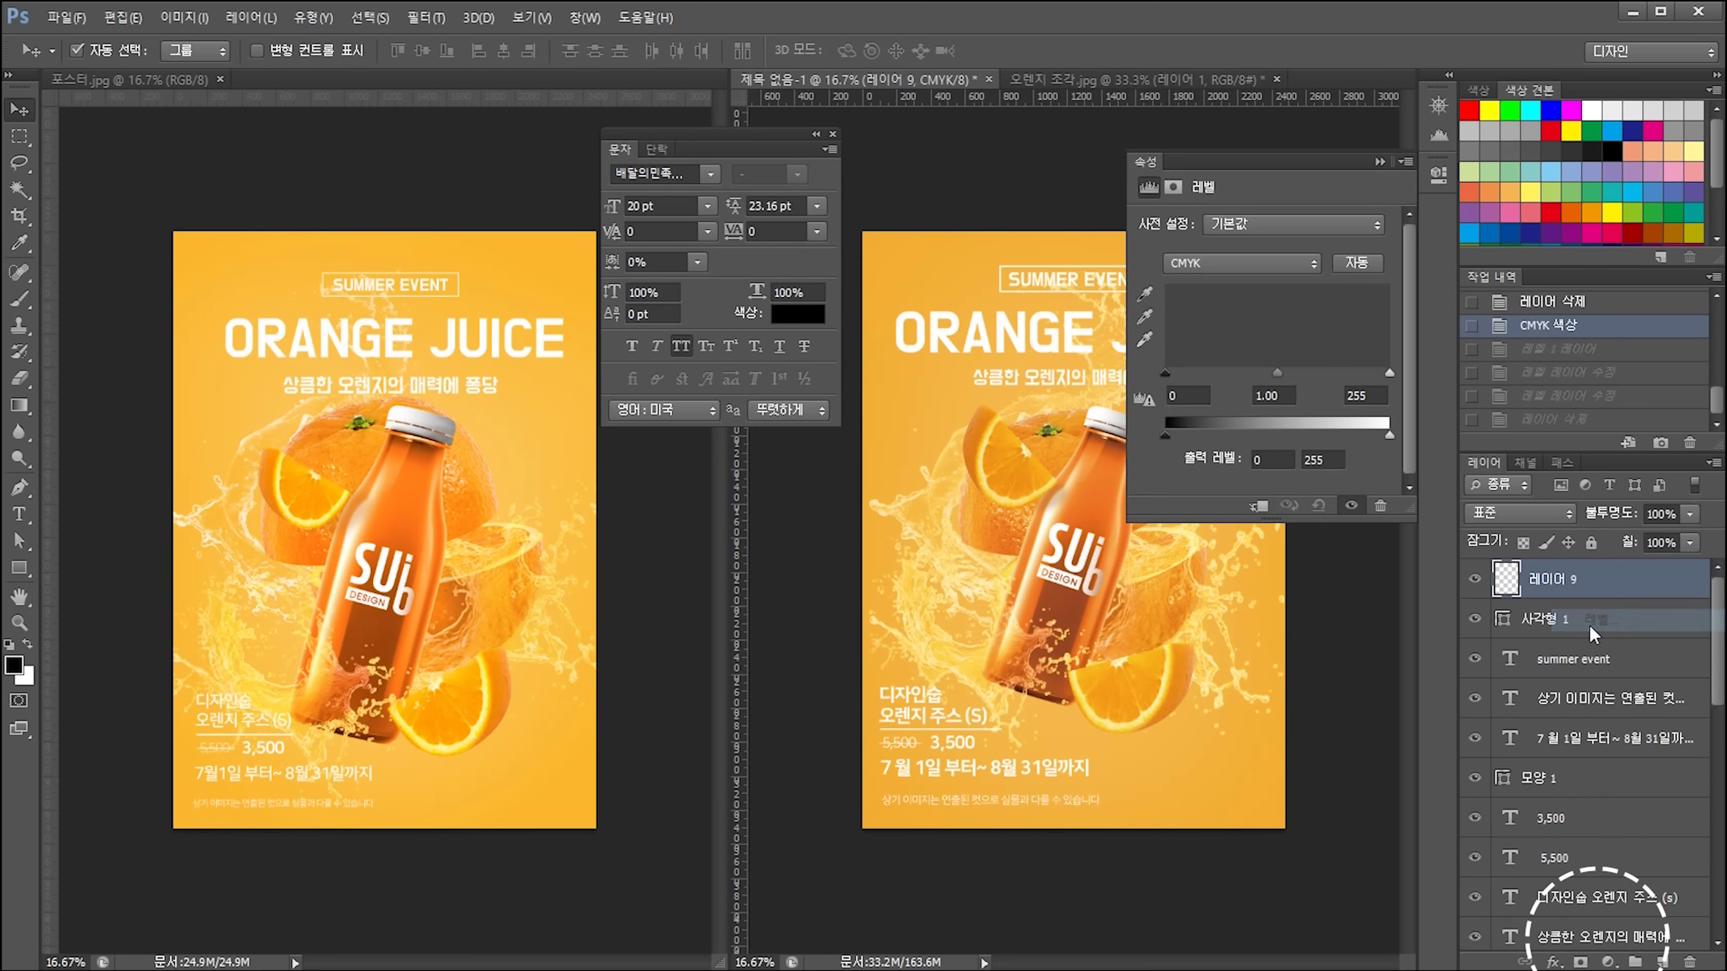
# - Set the Levels shadow input to 9 and highlight input to 245, nudge the midtones, and compare the poster with and without it
pyautogui.moveTo(1390, 374); pyautogui.dragTo(1380, 374)
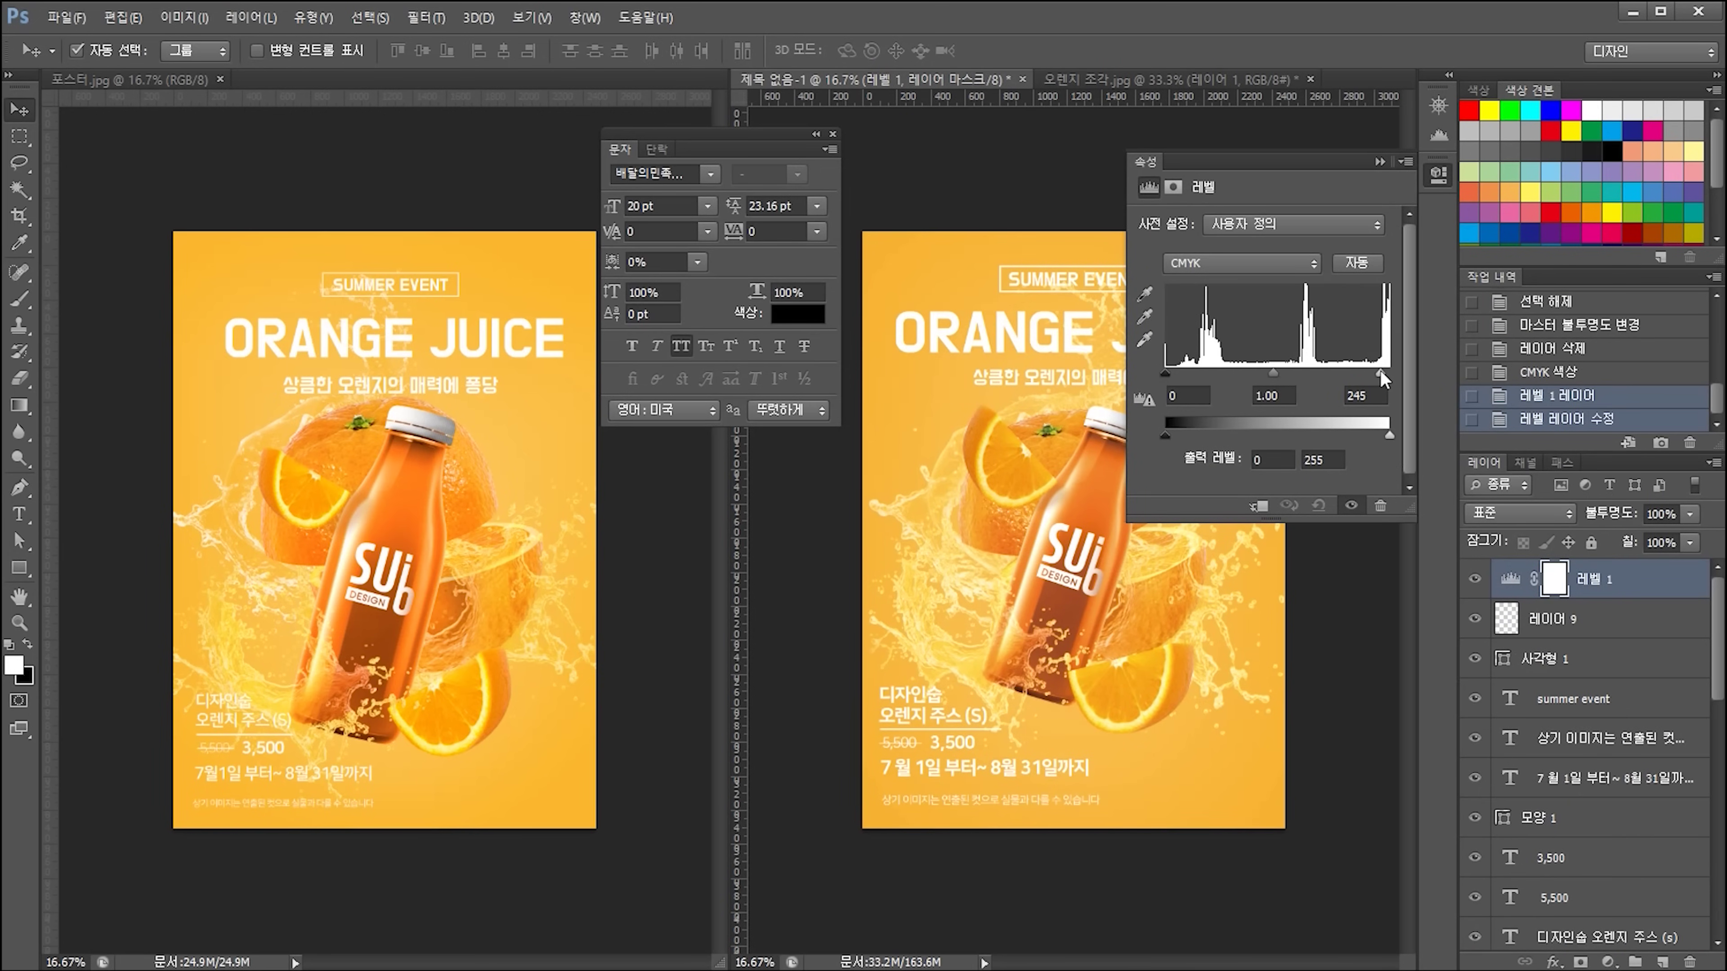
pyautogui.moveTo(1166, 374); pyautogui.dragTo(1173, 374)
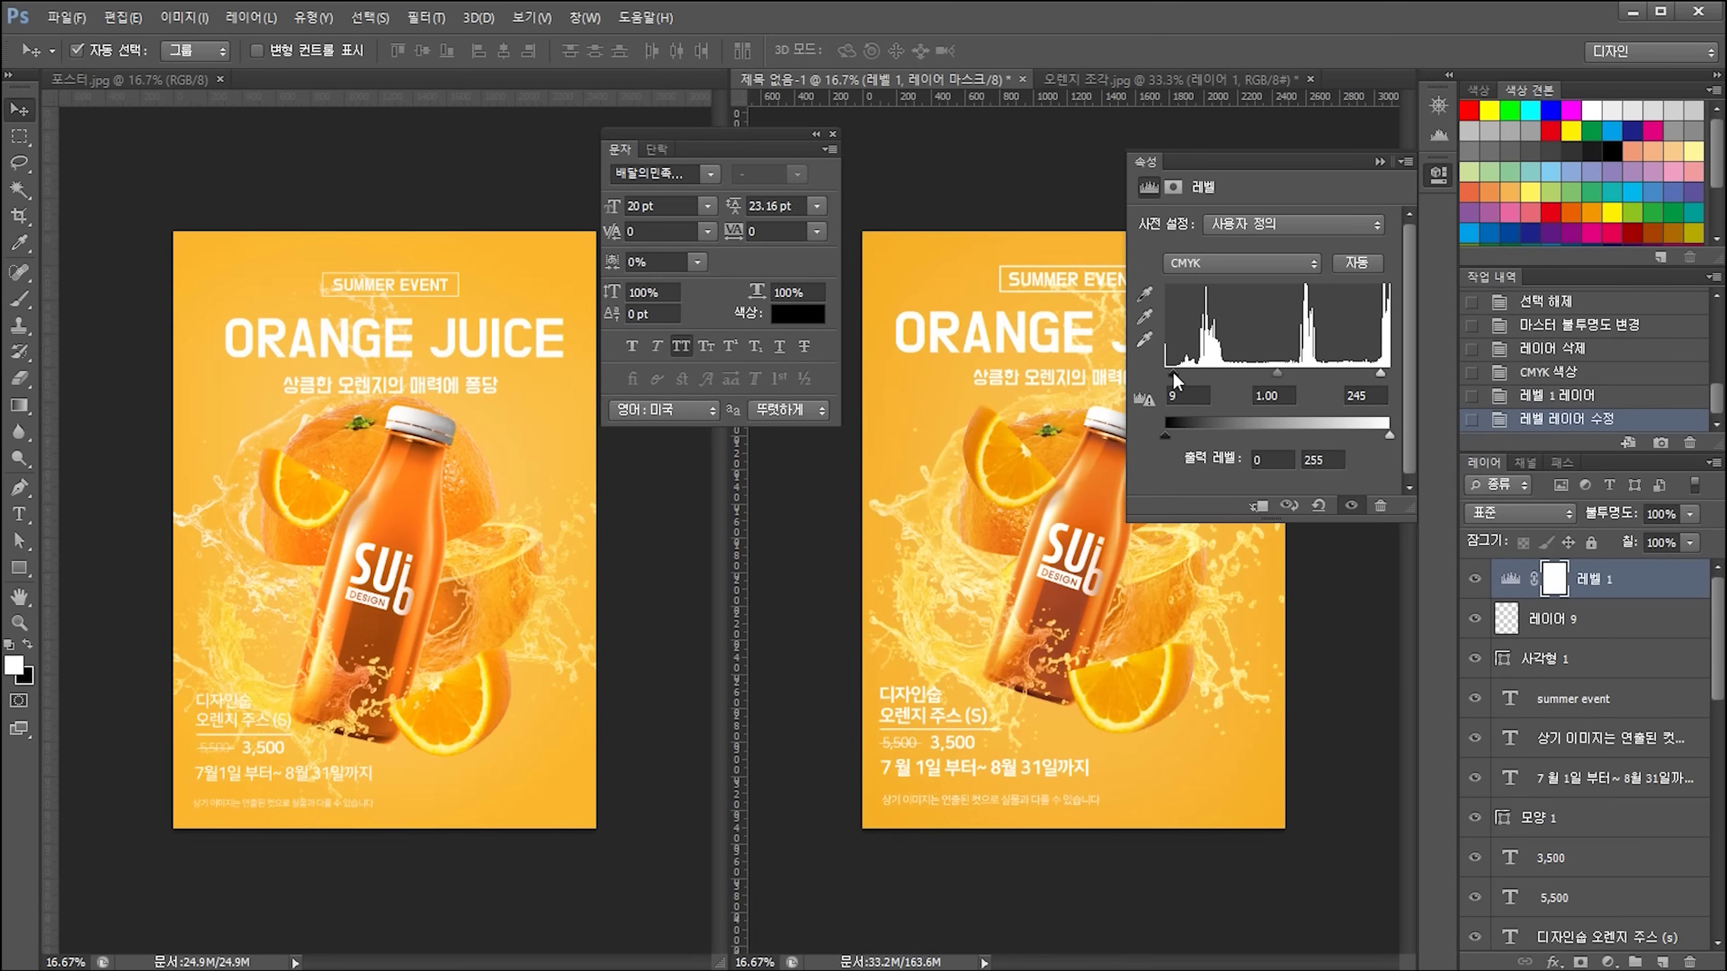
pyautogui.moveTo(1278, 373); pyautogui.dragTo(1275, 373)
pyautogui.click(1475, 580)
pyautogui.click(1476, 579)
pyautogui.click(1379, 161)
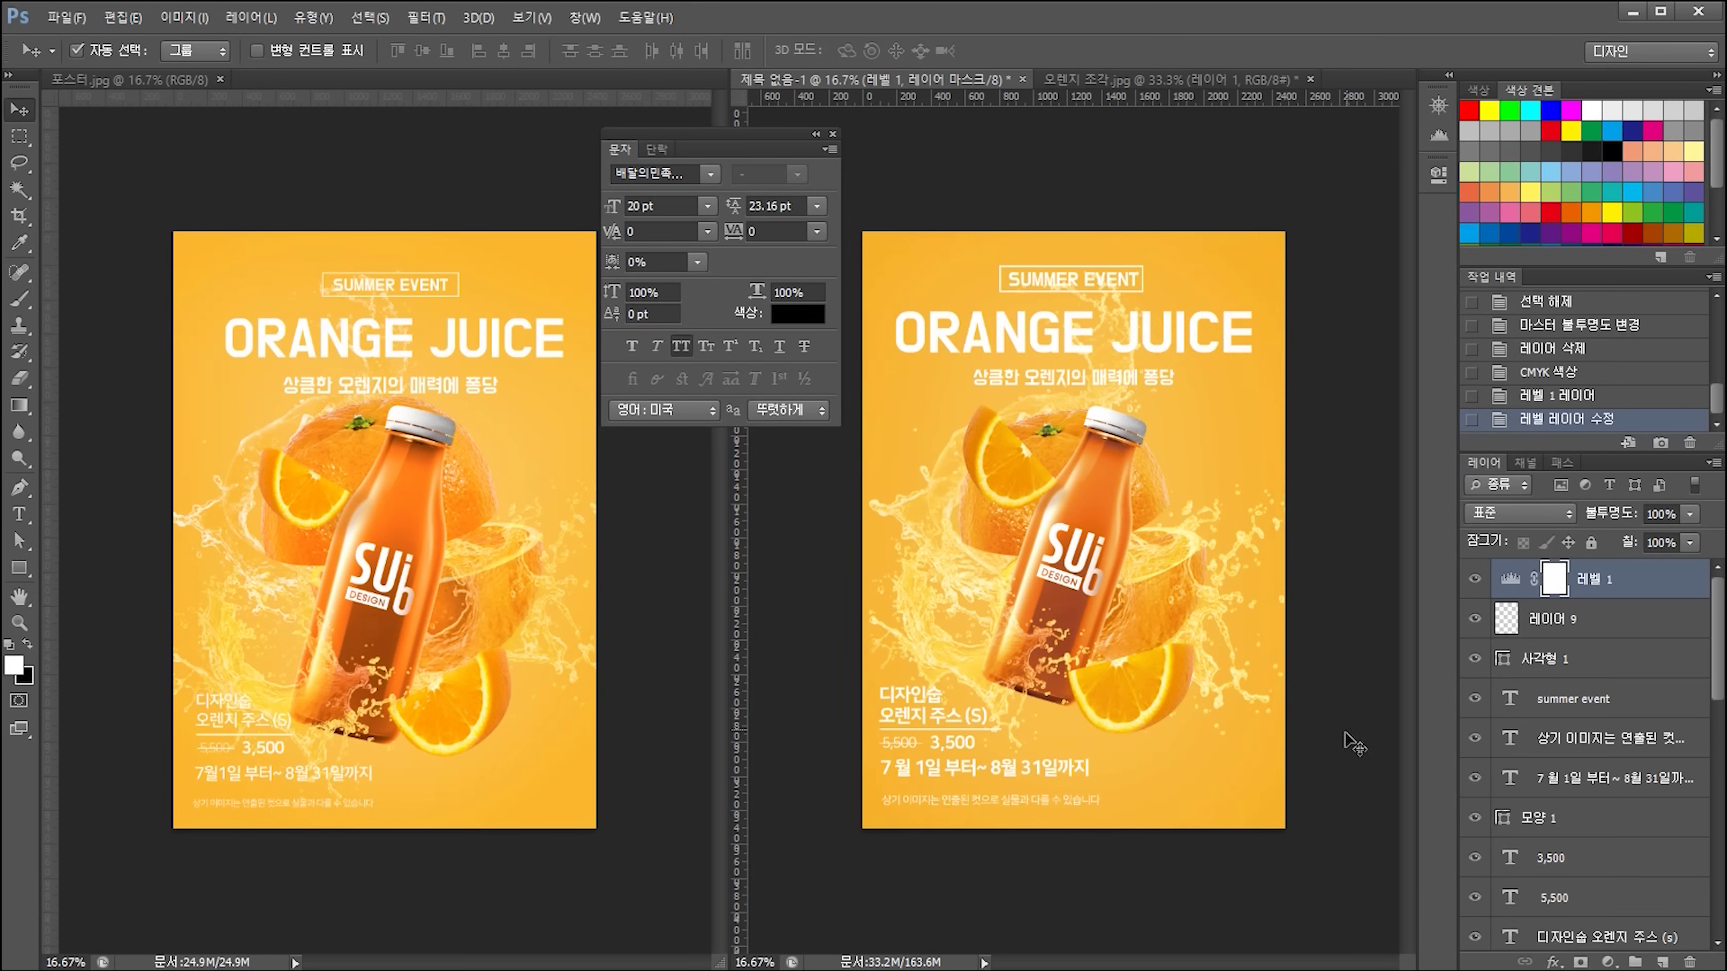
# - Save the poster as a Photoshop PDF named 오렌지 주스 and look over the saved file
pyautogui.hotkey('ctrl', 'shift', 's')
pyautogui.click(857, 493)
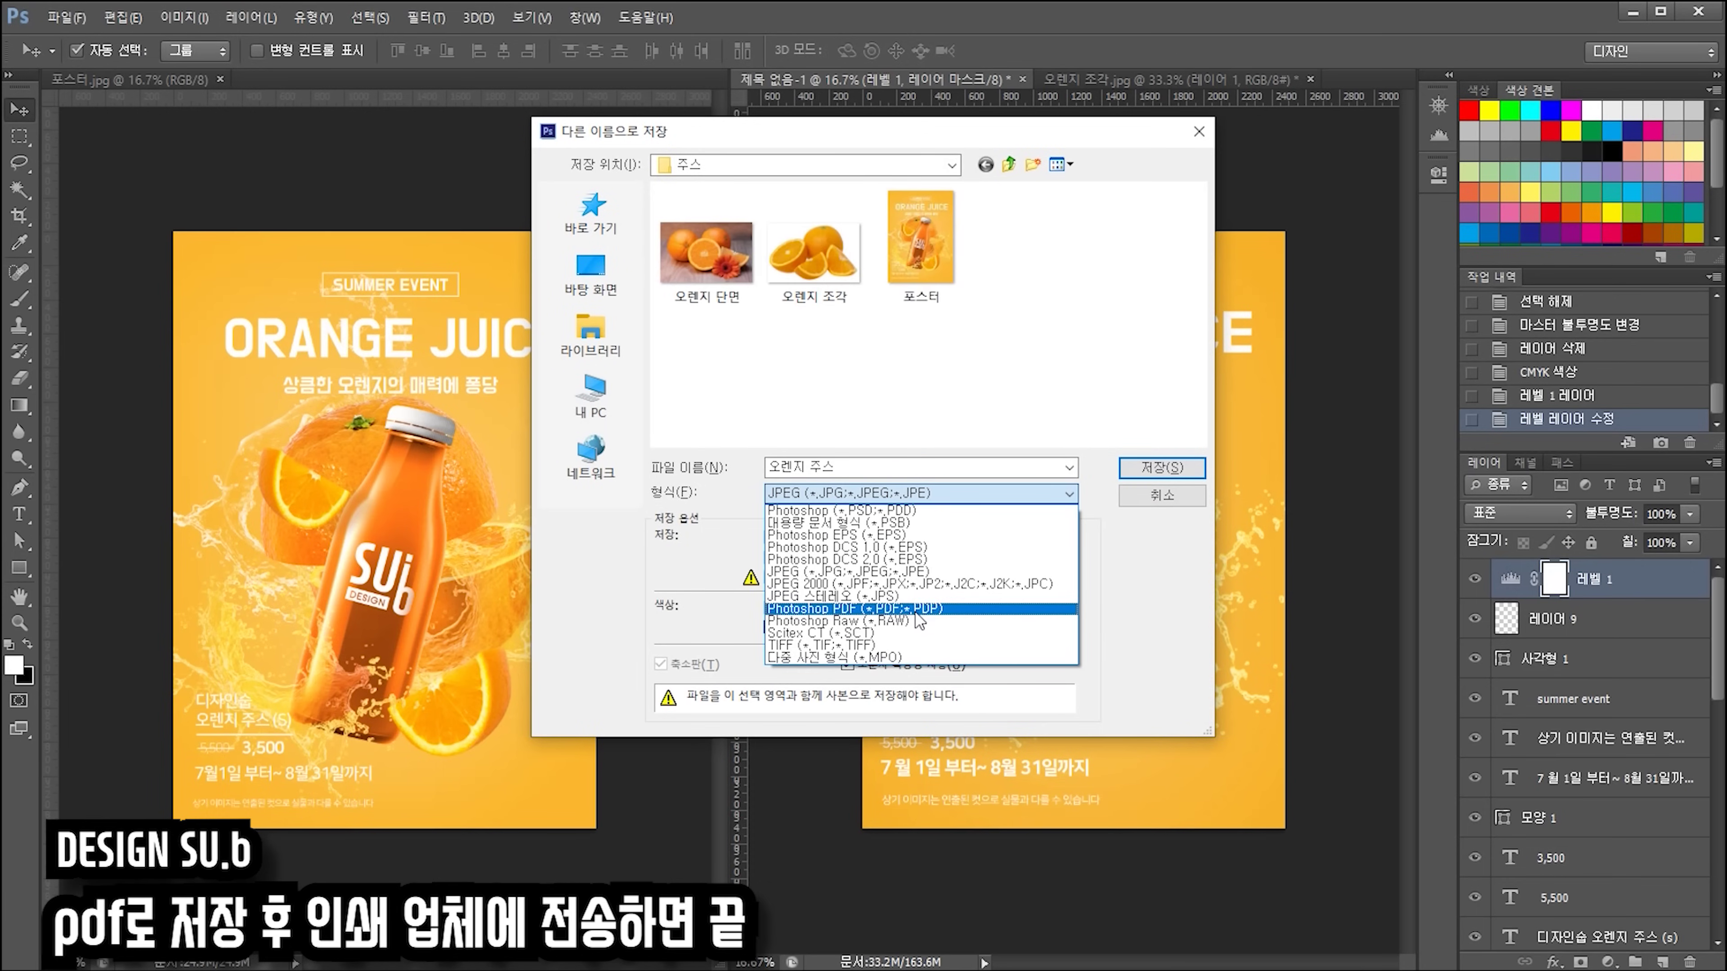
pyautogui.click(915, 610)
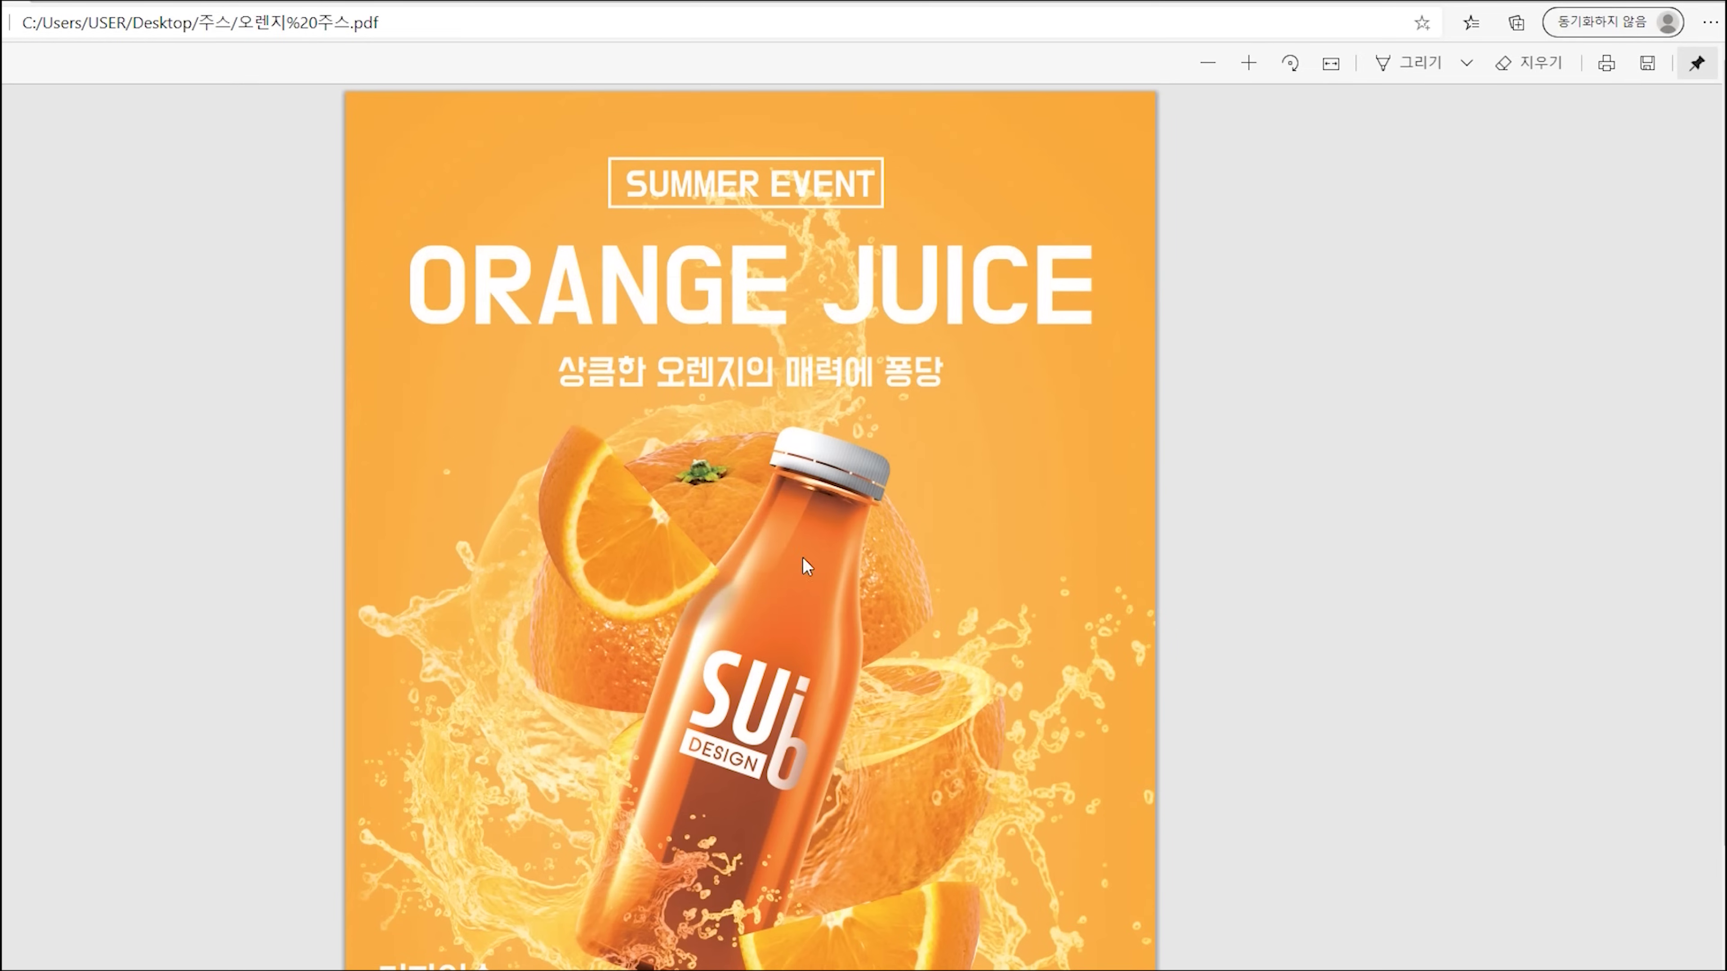
pyautogui.scroll(-3, 1088, 619)
pyautogui.scroll(3, 987, 627)
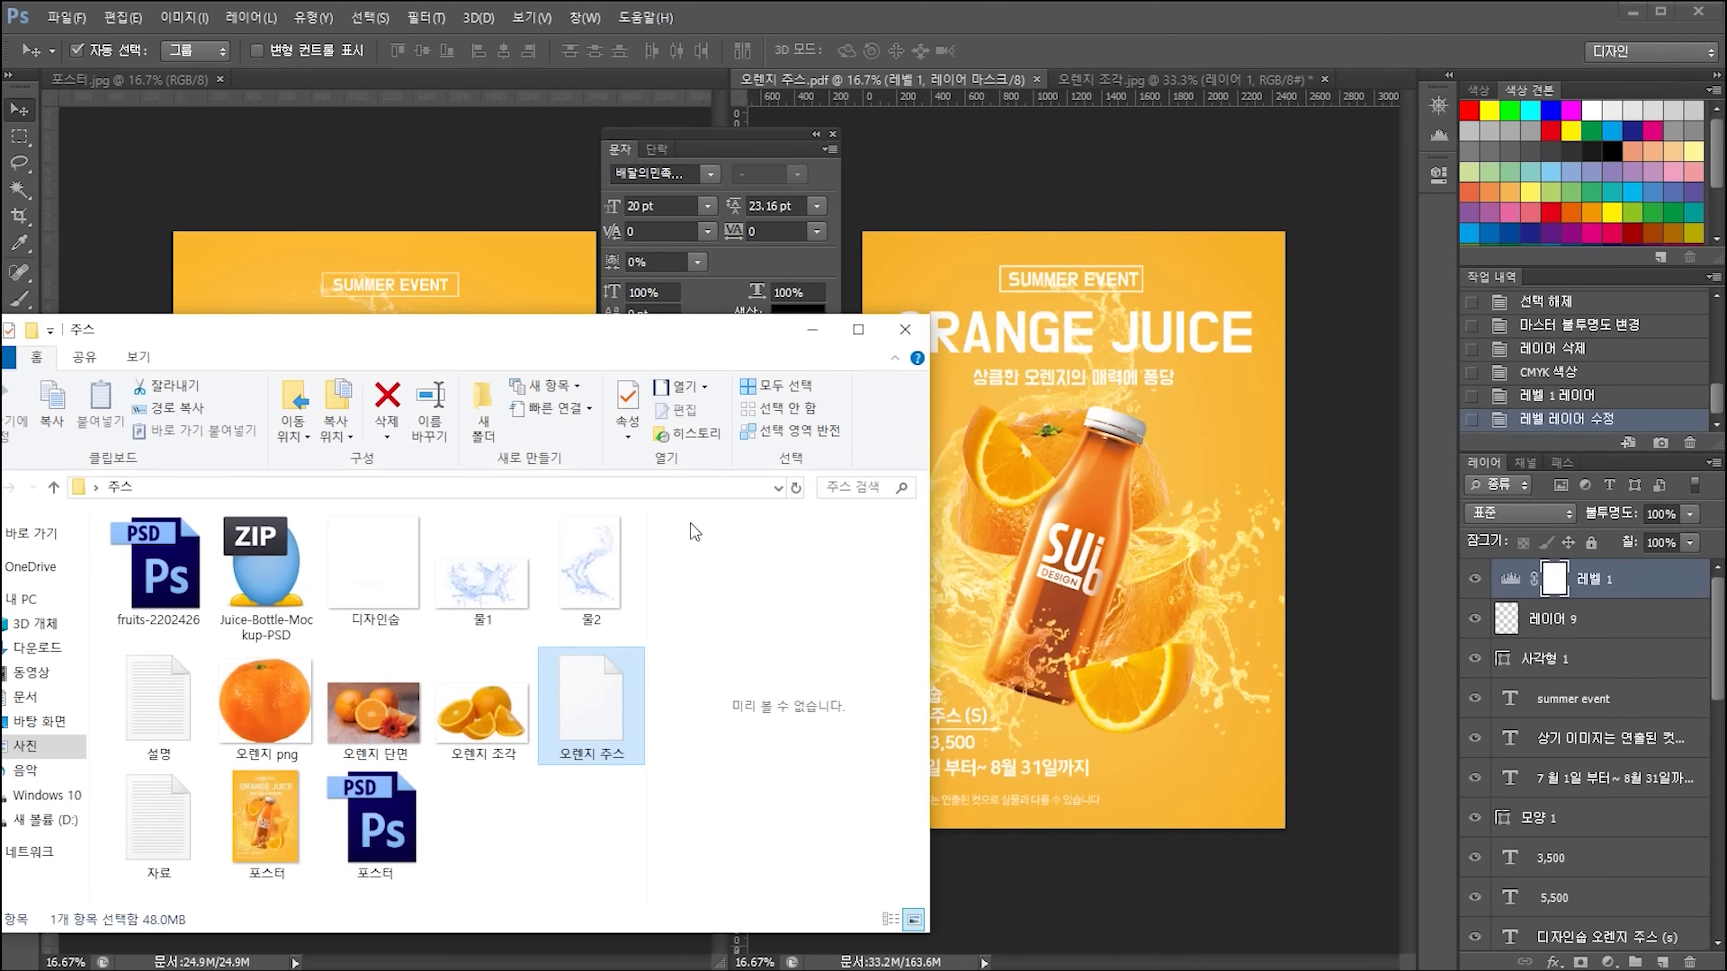
pyautogui.click(1016, 13)
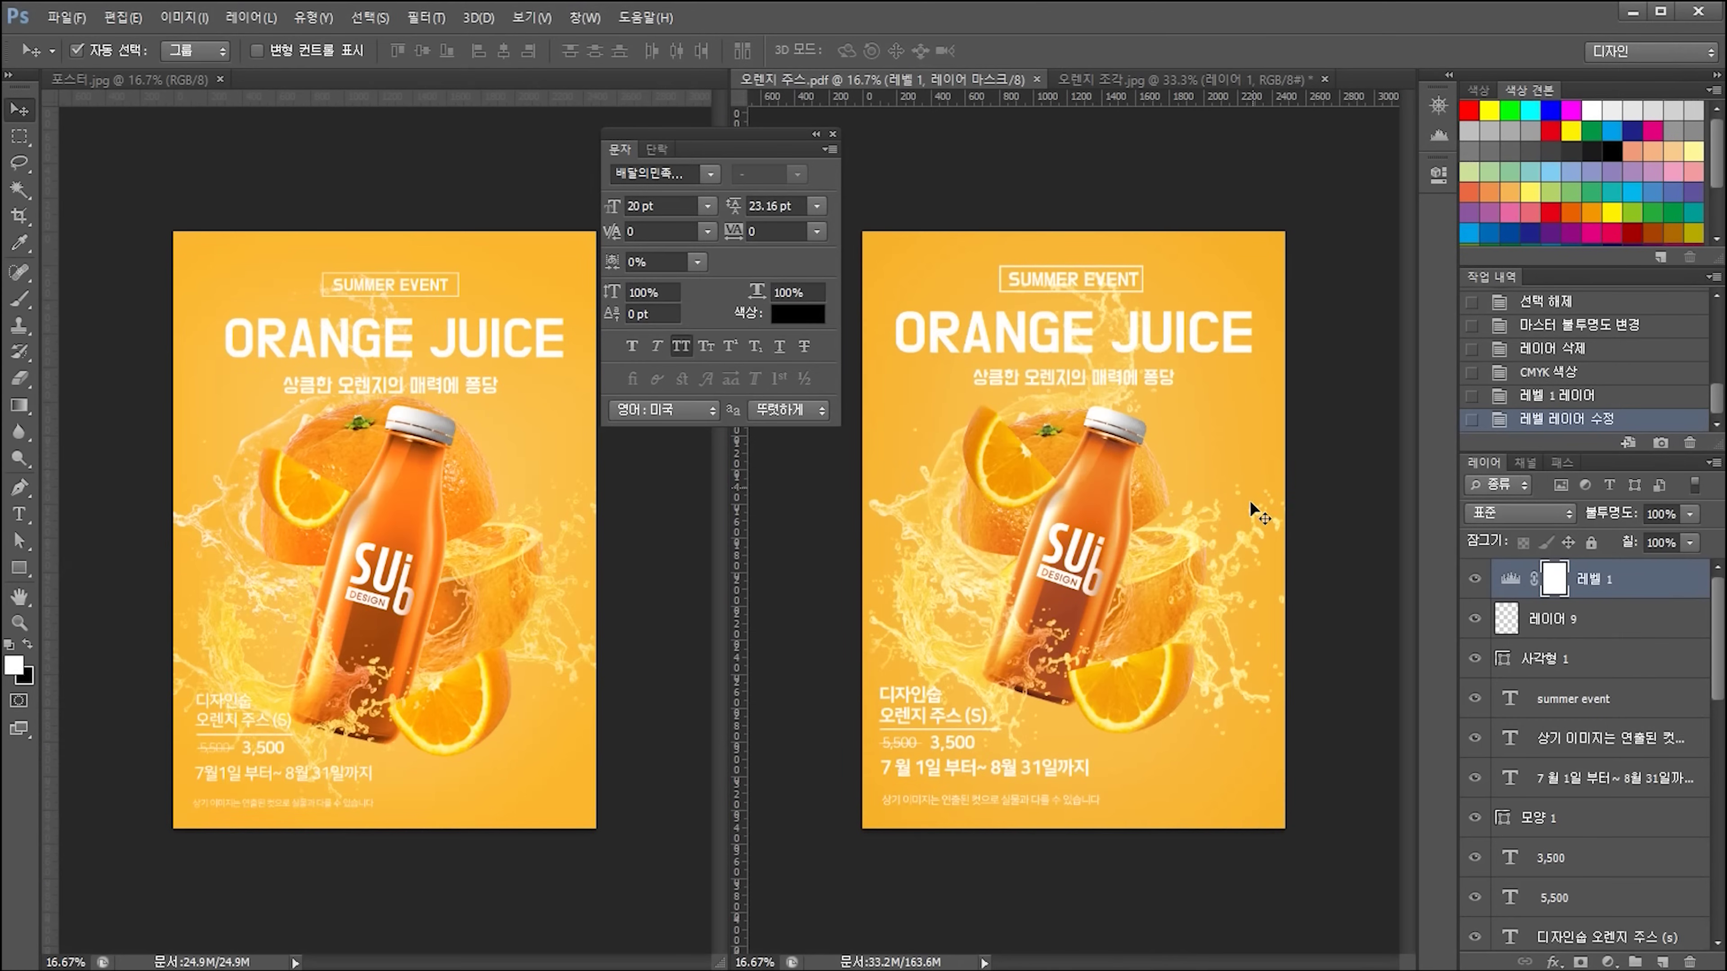